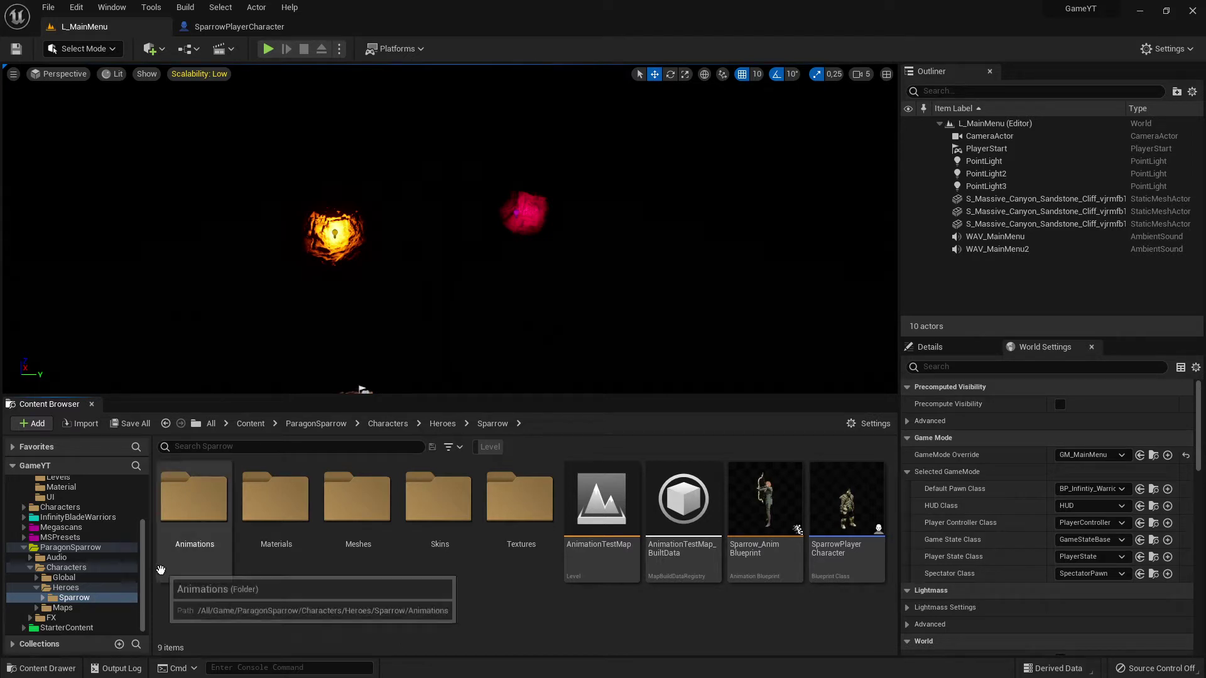
Step: Open the SparrowPlayerCharacter blueprint from the ParagonSparrow Characters > Heroes > Sparrow folder
click(71, 548)
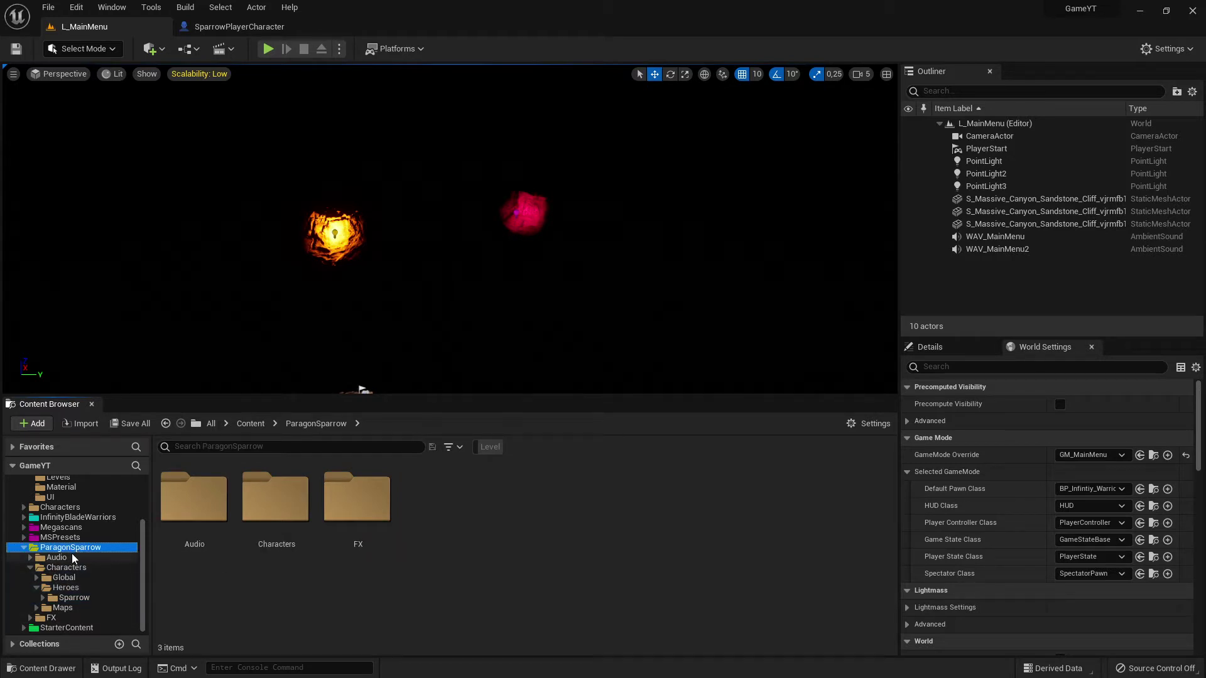
click(80, 588)
click(74, 598)
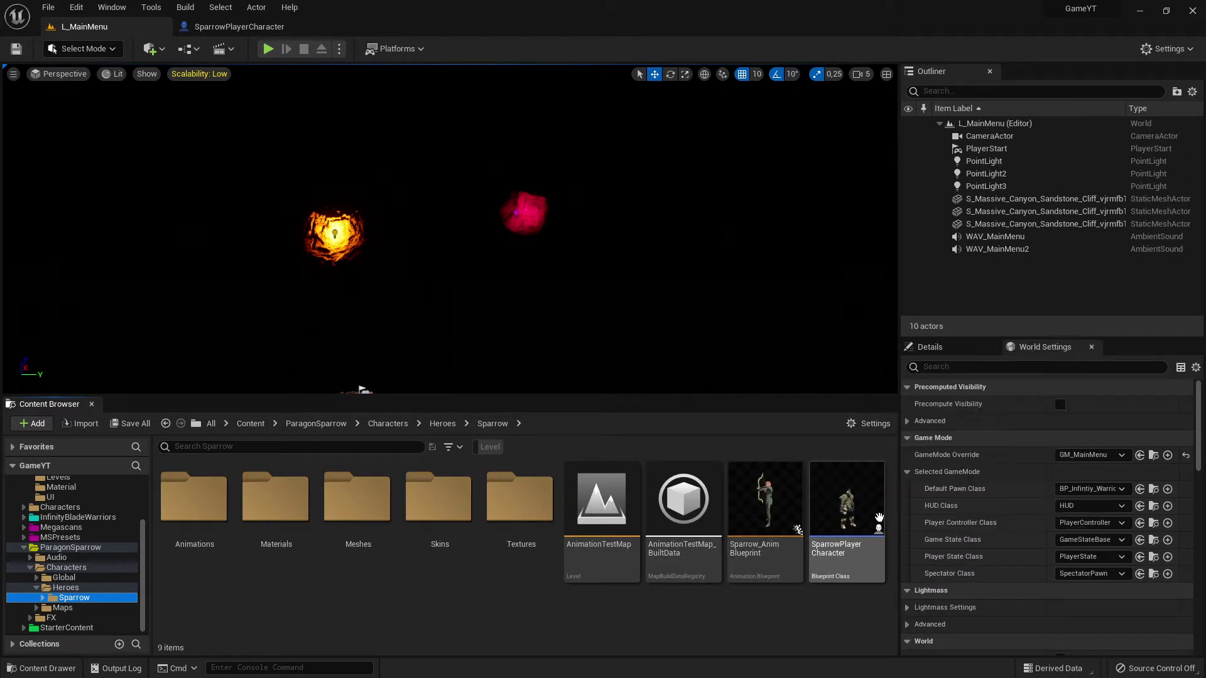
double_click(850, 534)
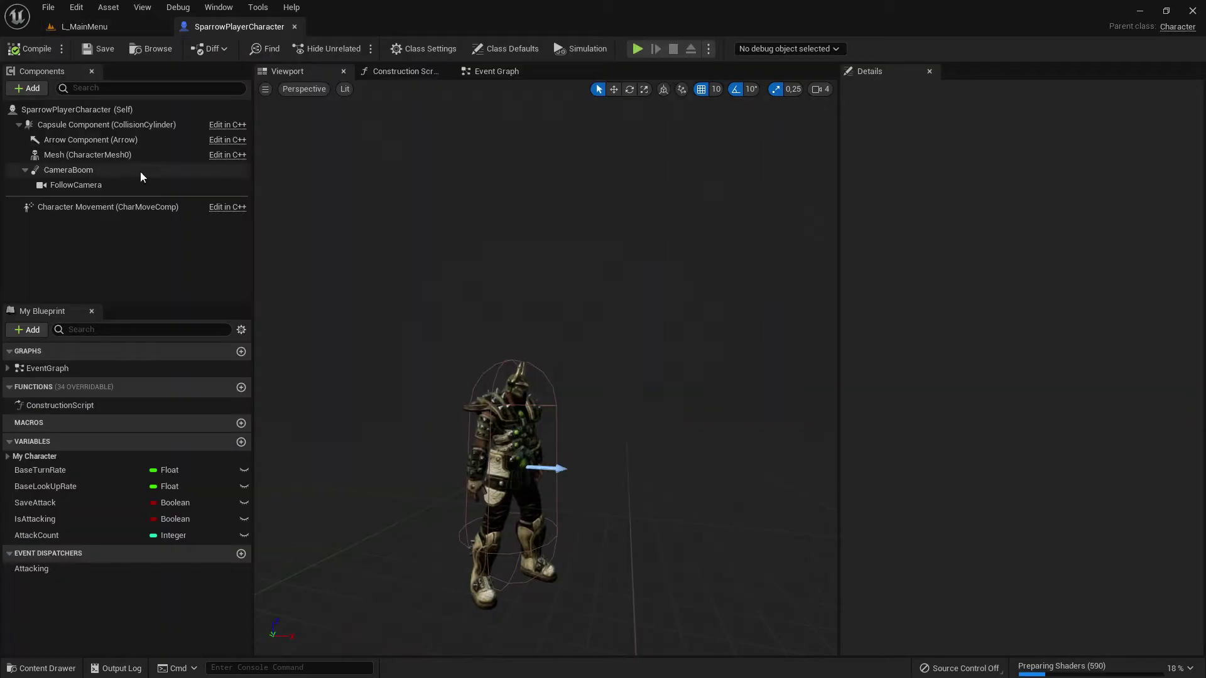
Step: Inspect the character mesh's settings, browse the available skeletal meshes, and collapse the advanced animation settings without changing the mesh
click(82, 157)
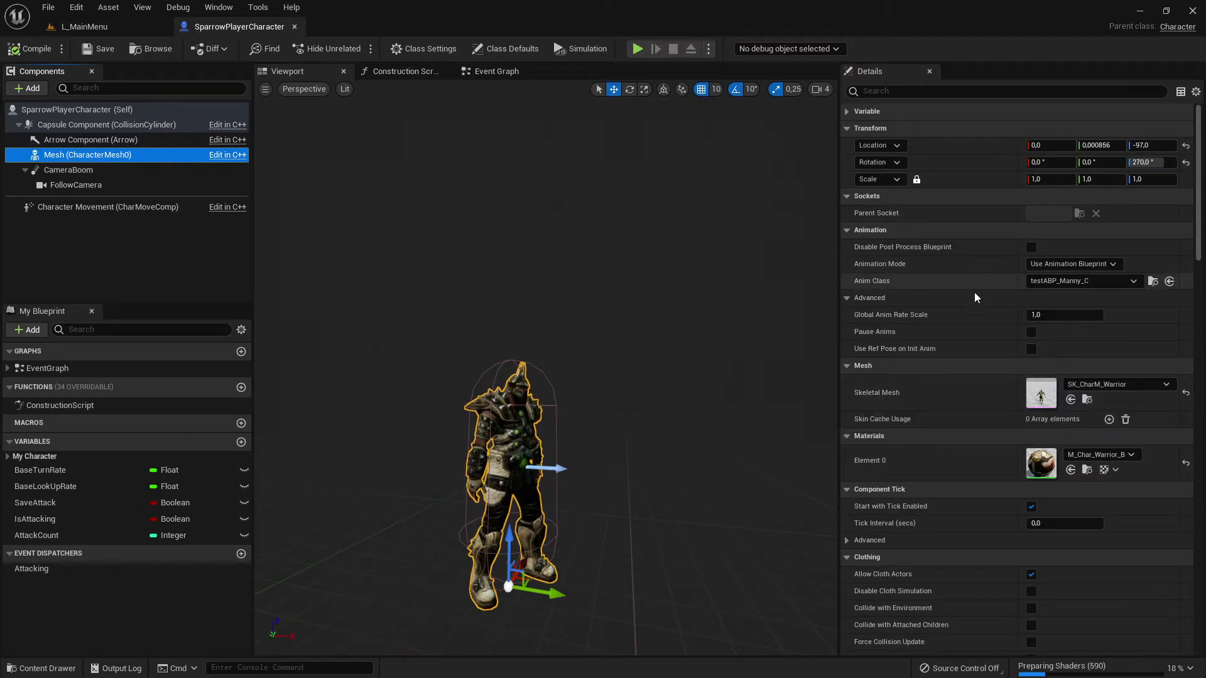
click(1109, 384)
scroll(1093, 566, down, 5)
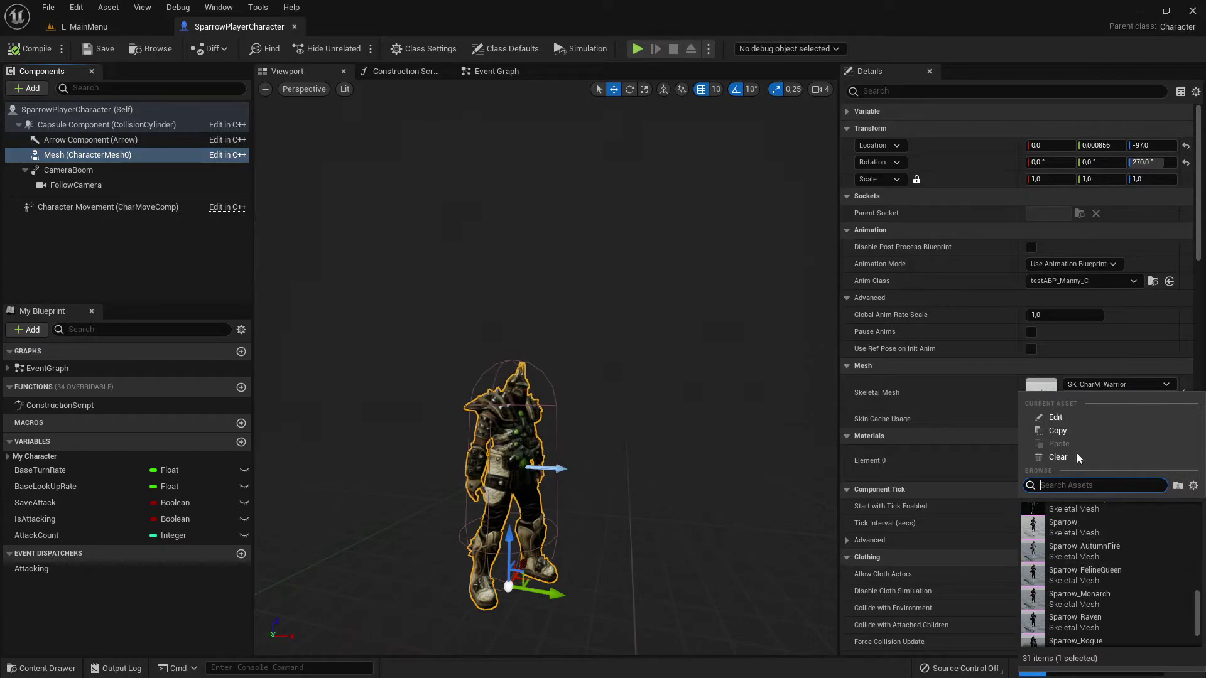
click(1072, 298)
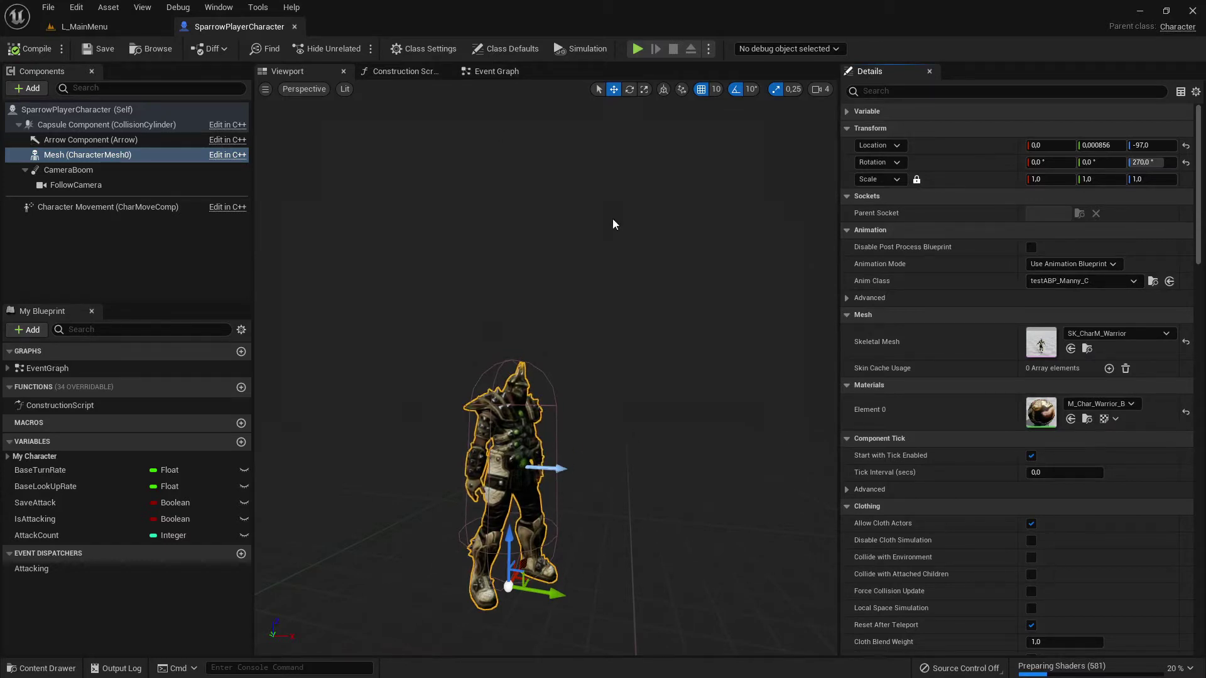
Step: Return to the L_MainMenu level editor and open the _GameYT > Characters > Blueprints folder
click(150, 26)
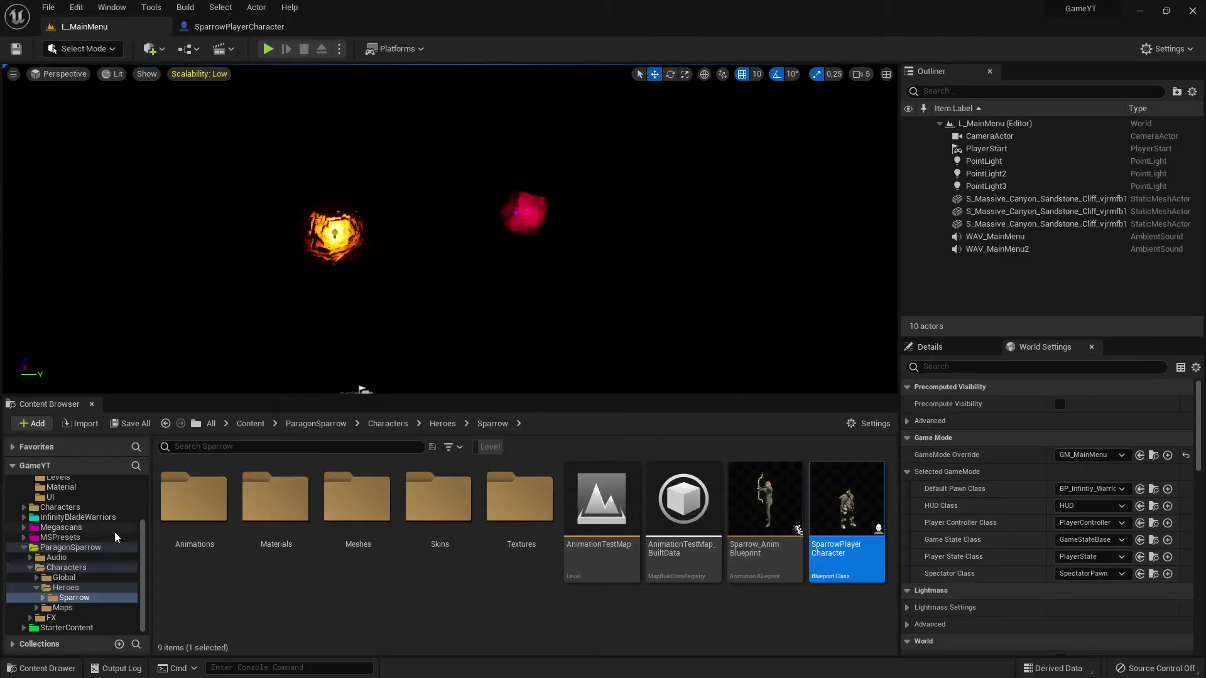
scroll(123, 532, up, 3)
click(87, 503)
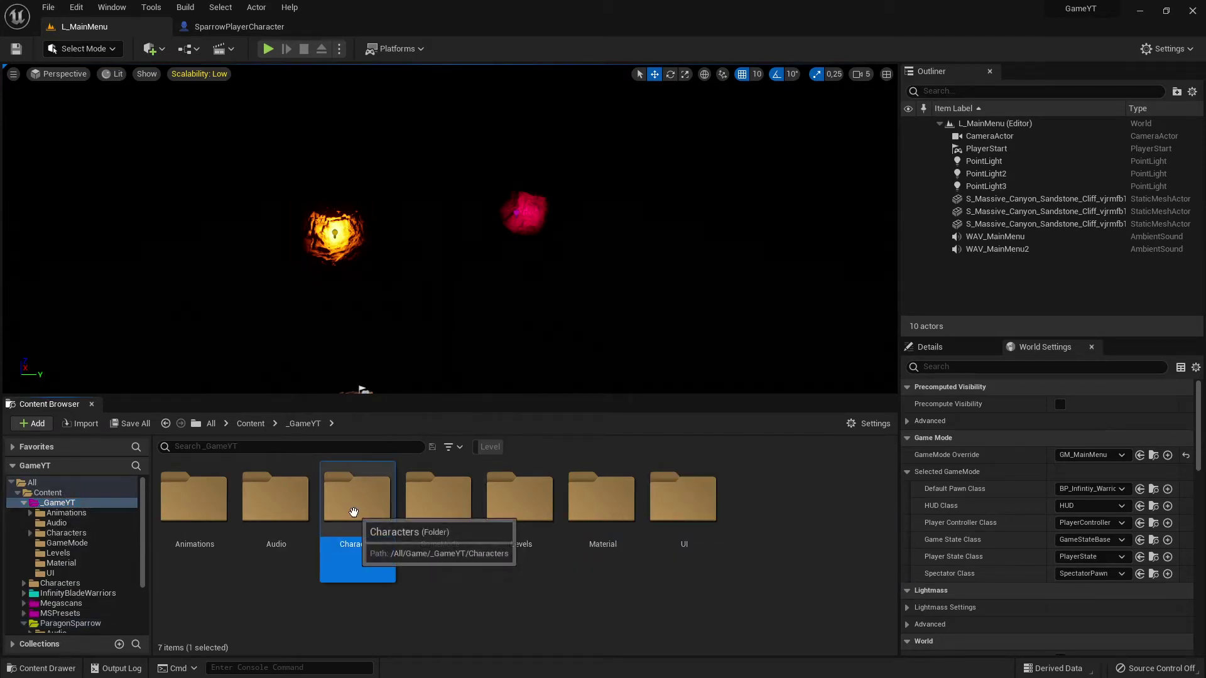
double_click(369, 547)
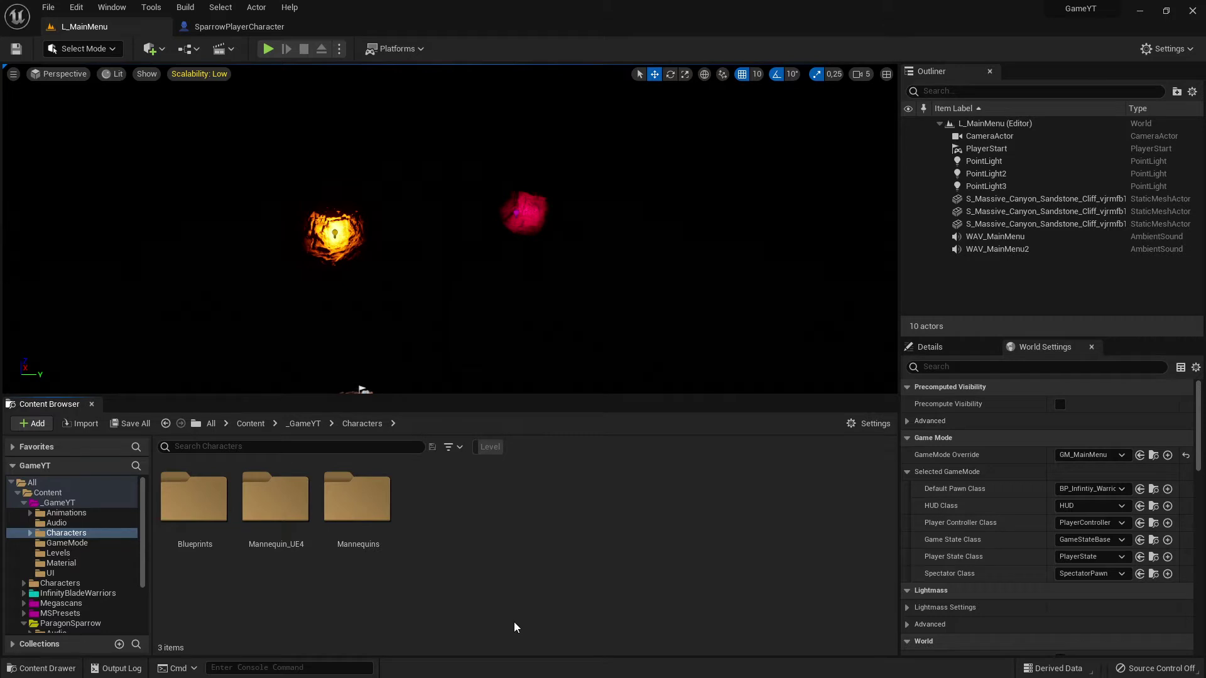
double_click(200, 513)
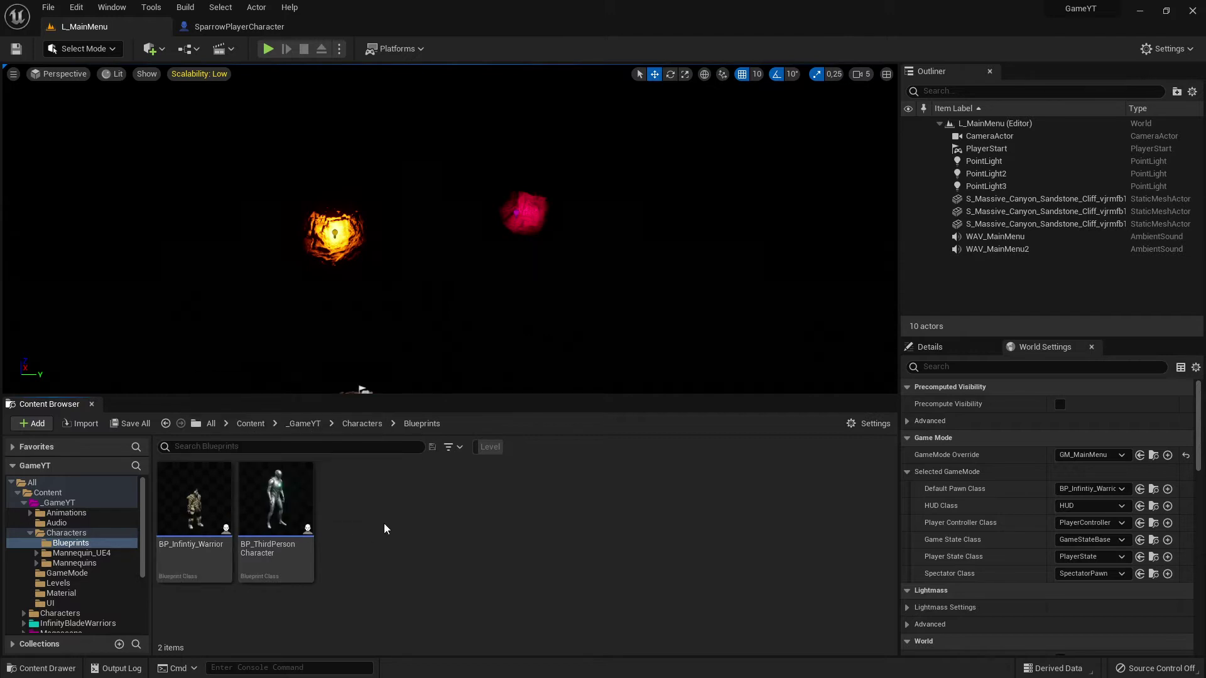
Step: Create a blueprint class with Character as its parent in the Blueprints folder, keeping the default name NewBlueprint
right_click(418, 532)
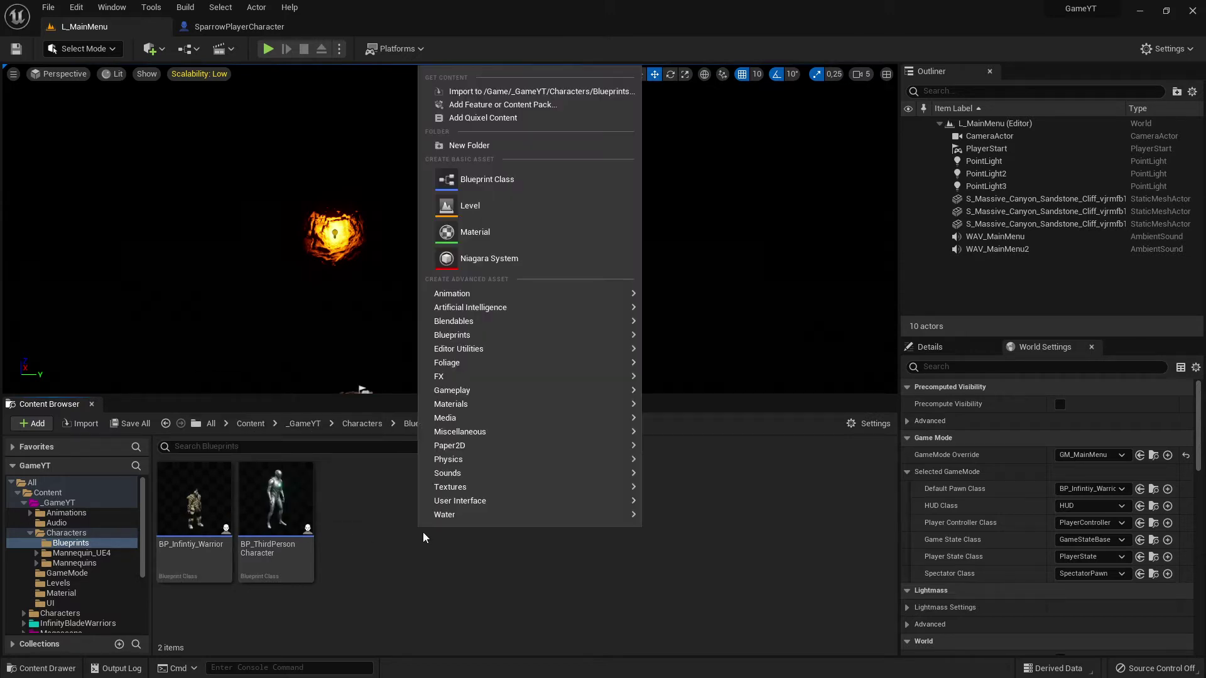
click(424, 546)
right_click(441, 537)
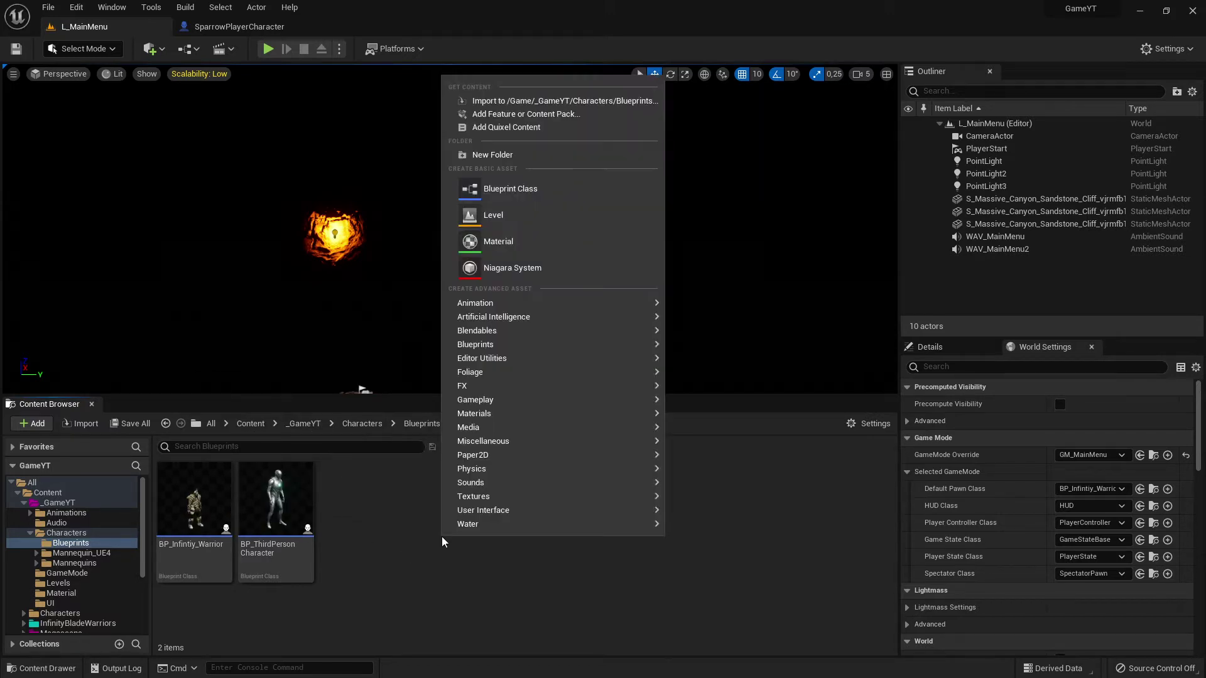
click(507, 189)
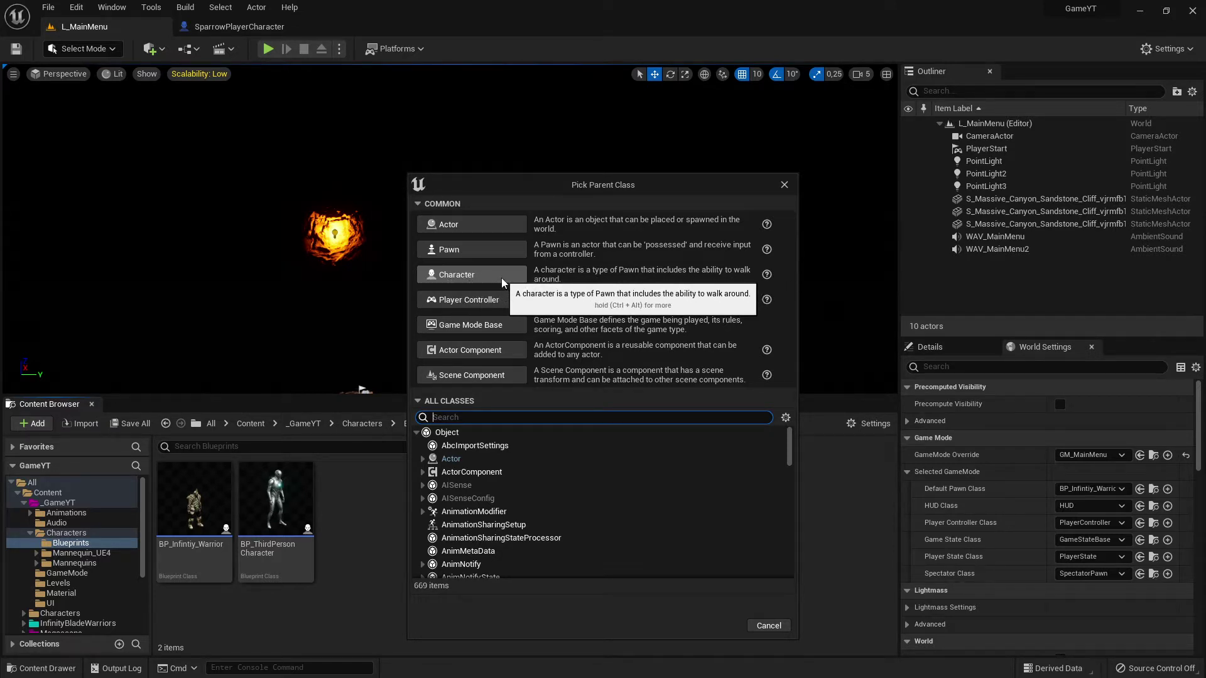
click(483, 275)
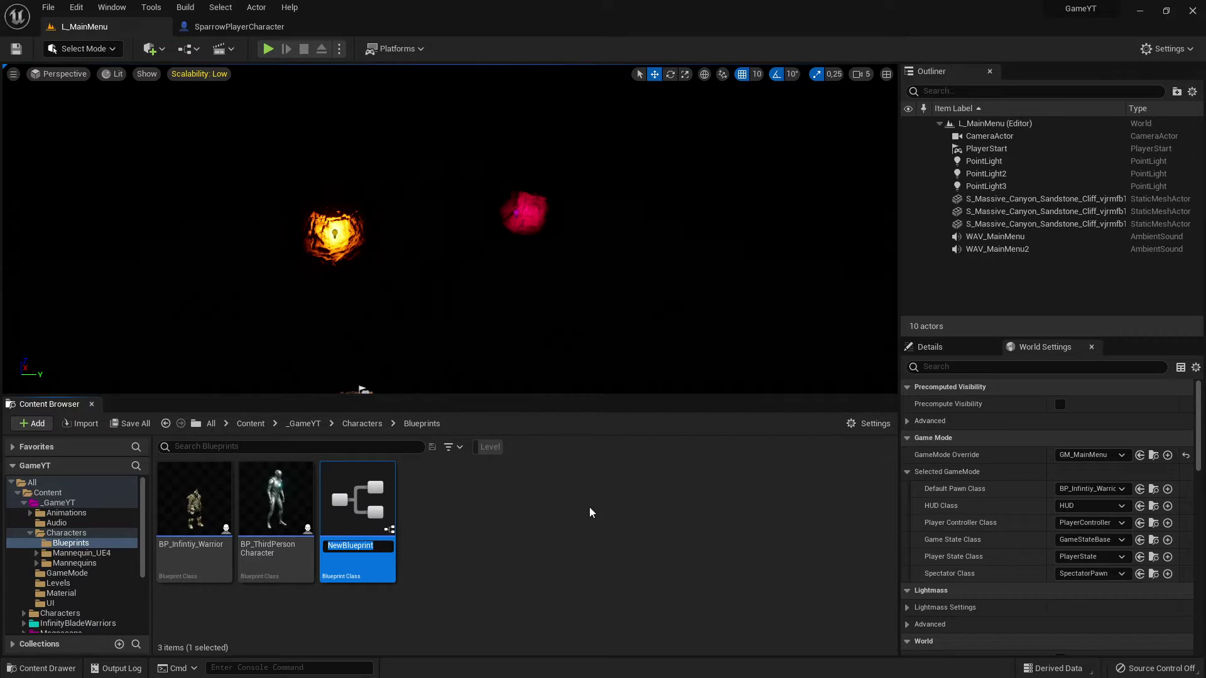
key(Return)
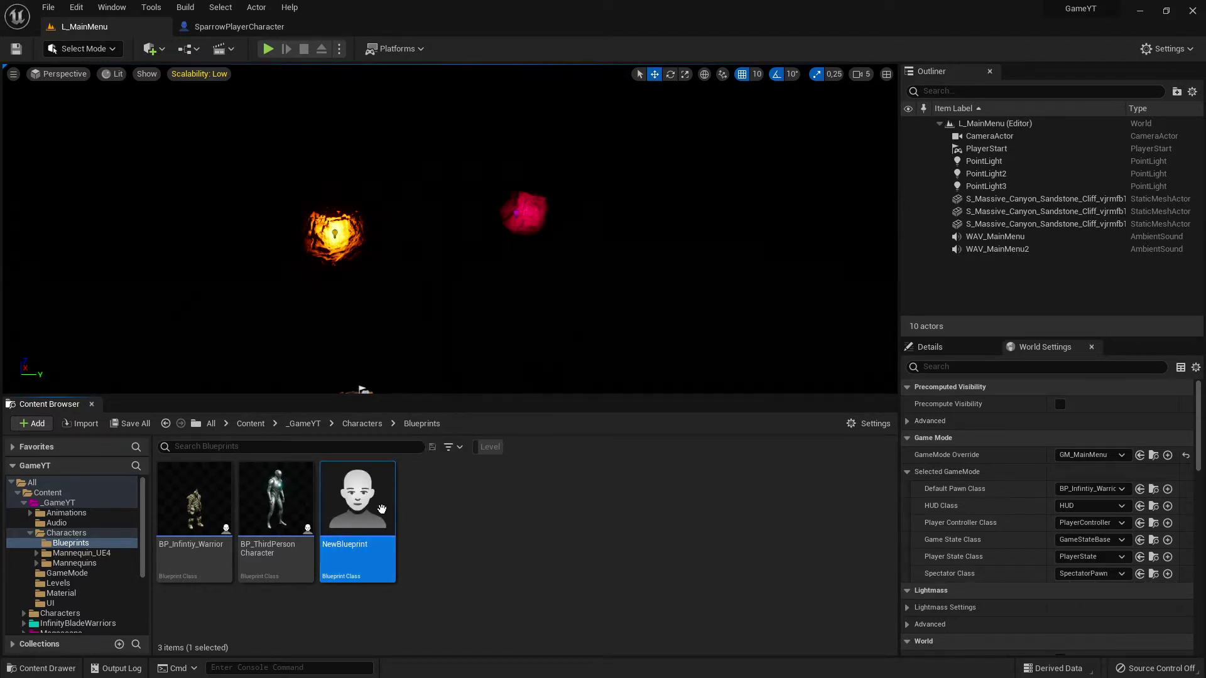
Step: Open NewBlueprint, dock its editor beside the other open editors, and inspect its capsule and arrow components
double_click(358, 503)
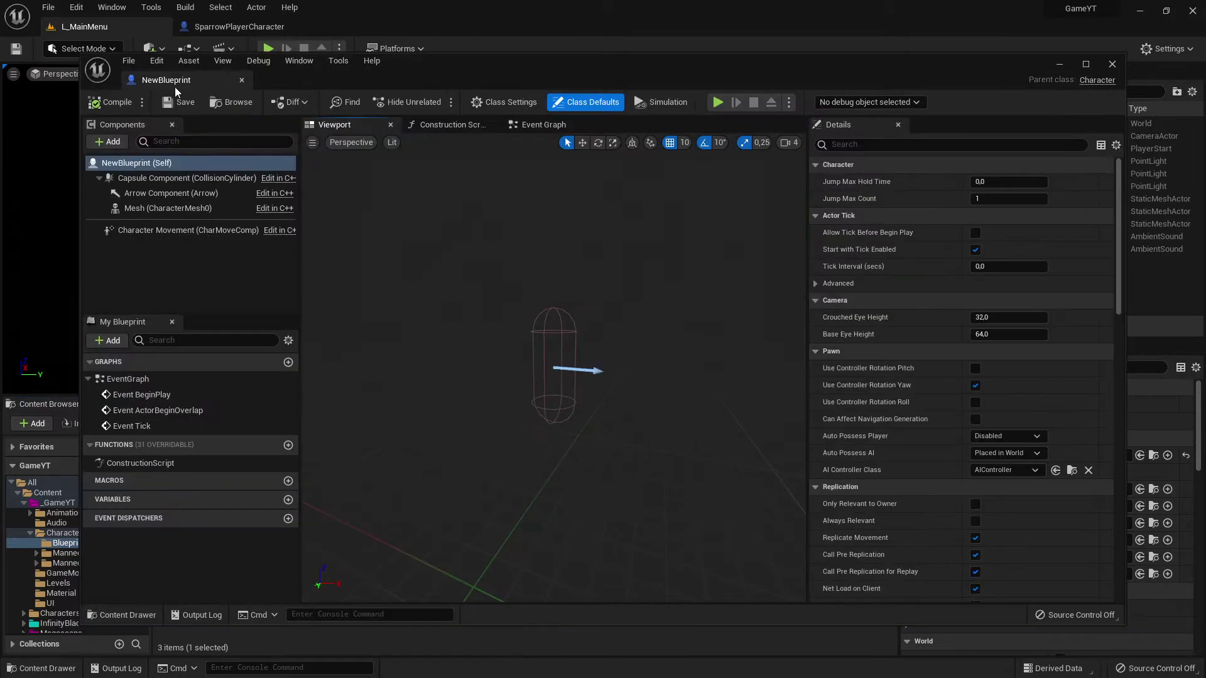
drag(175, 87, 344, 27)
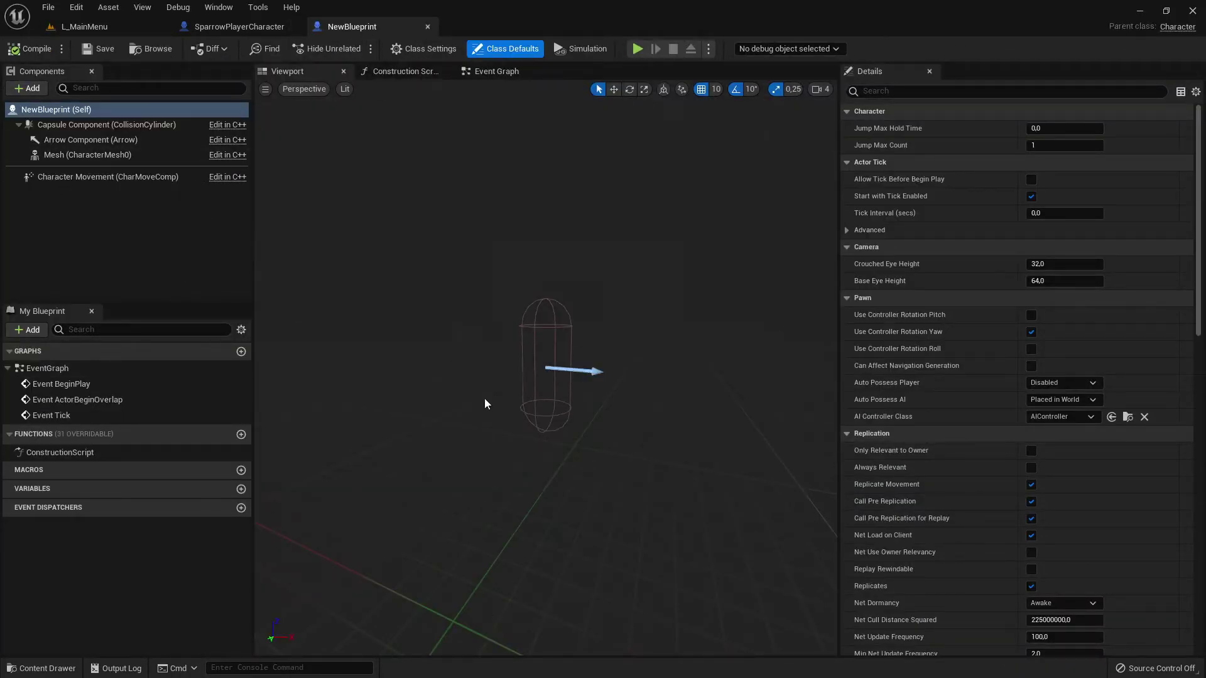
scroll(568, 267, up, 4)
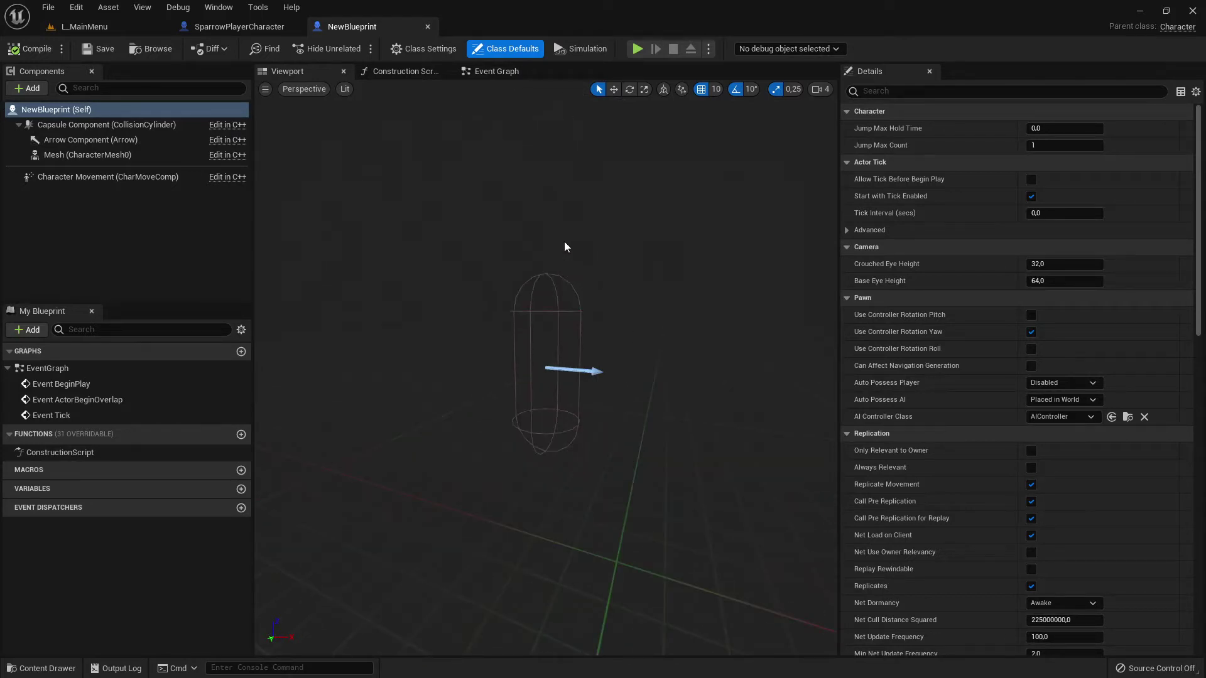
click(108, 126)
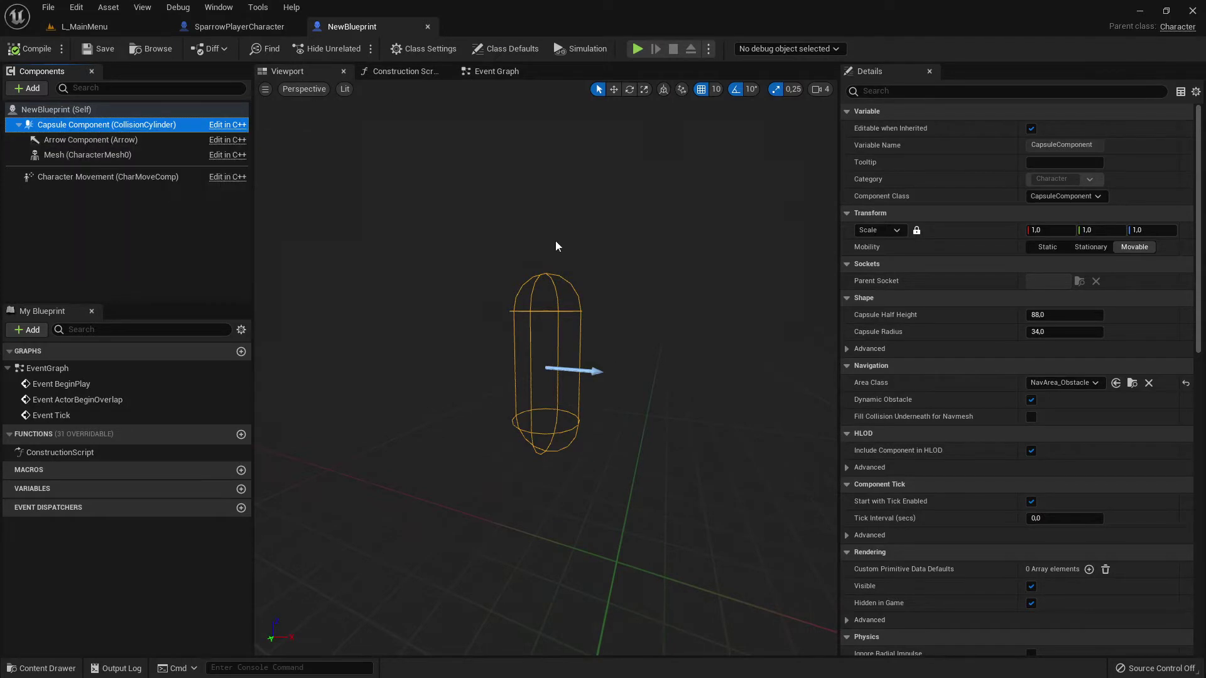
click(71, 141)
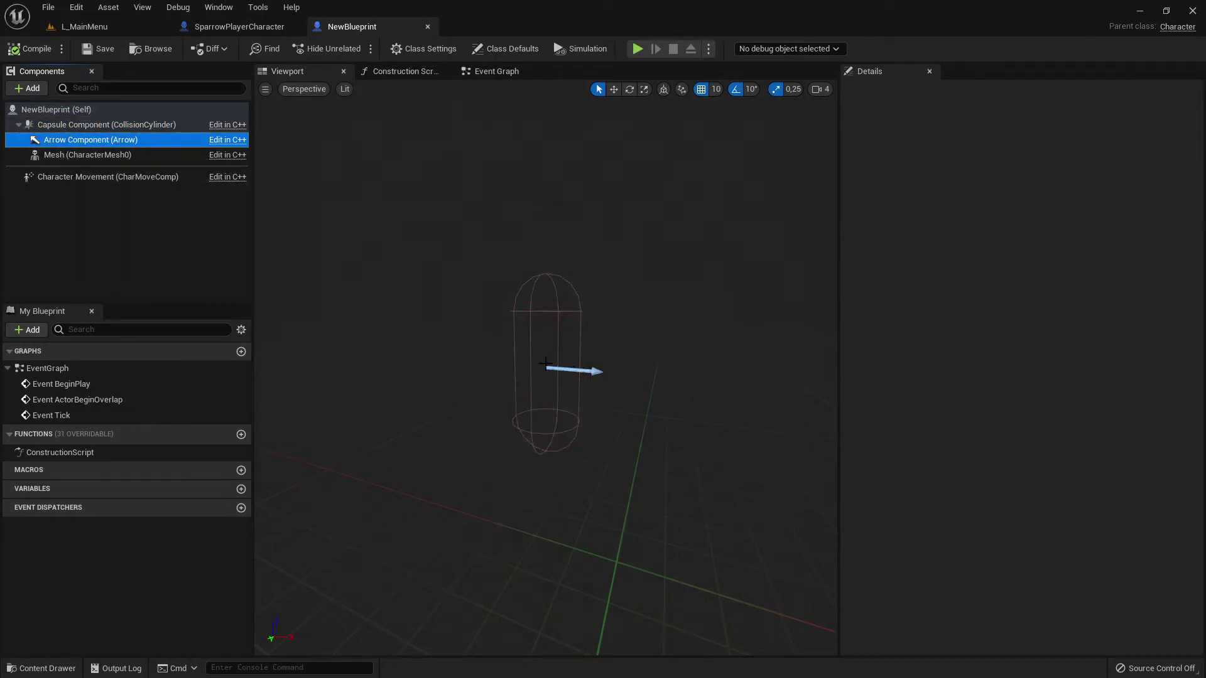
Step: Assign the SK_CharM_Warrior skeletal mesh to NewBlueprint's Mesh component
click(75, 155)
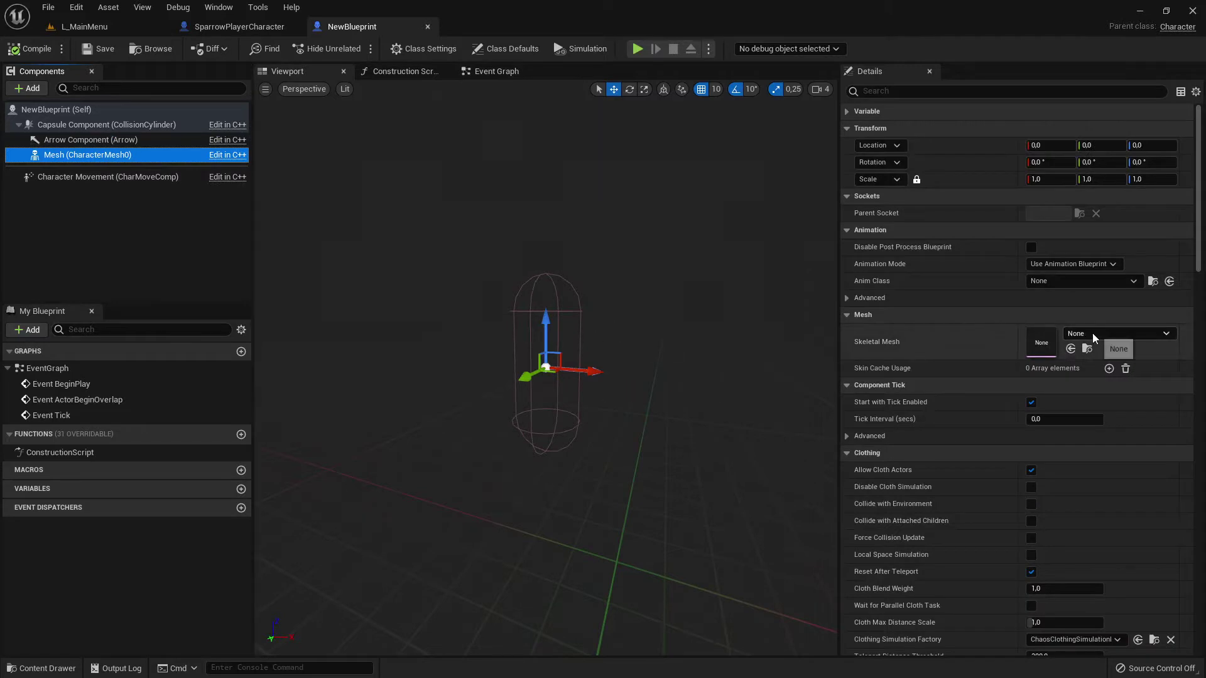
click(1121, 333)
scroll(1130, 514, down, 10)
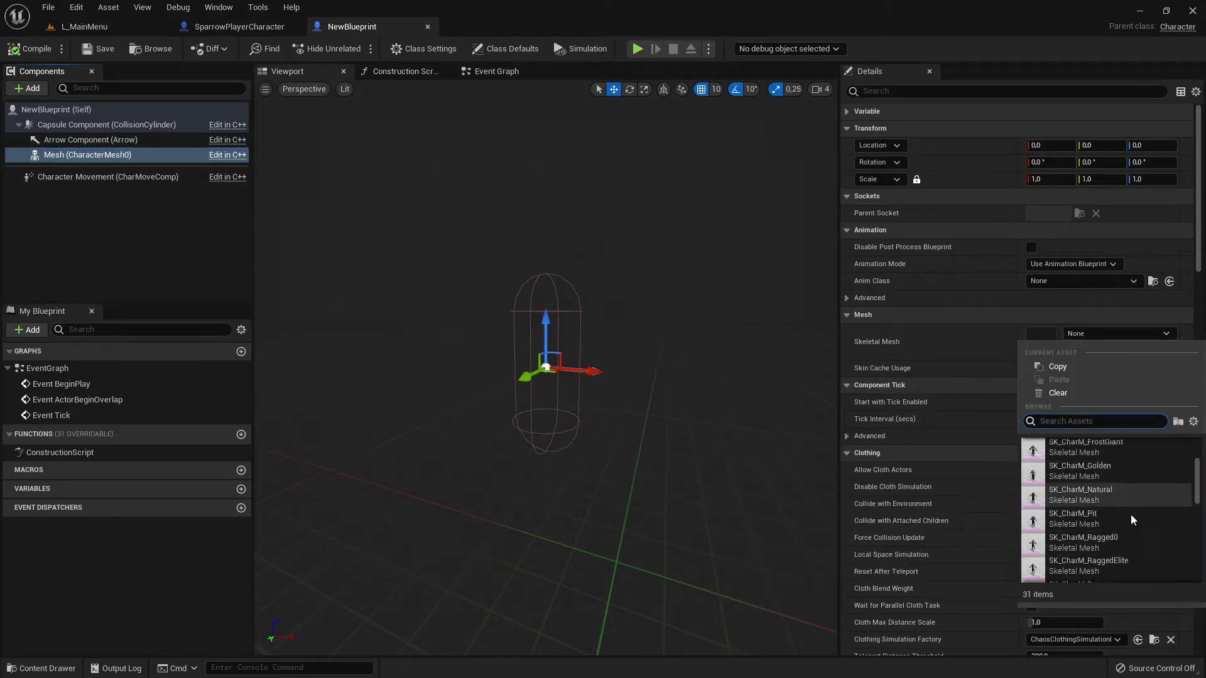
scroll(1135, 512, up, 3)
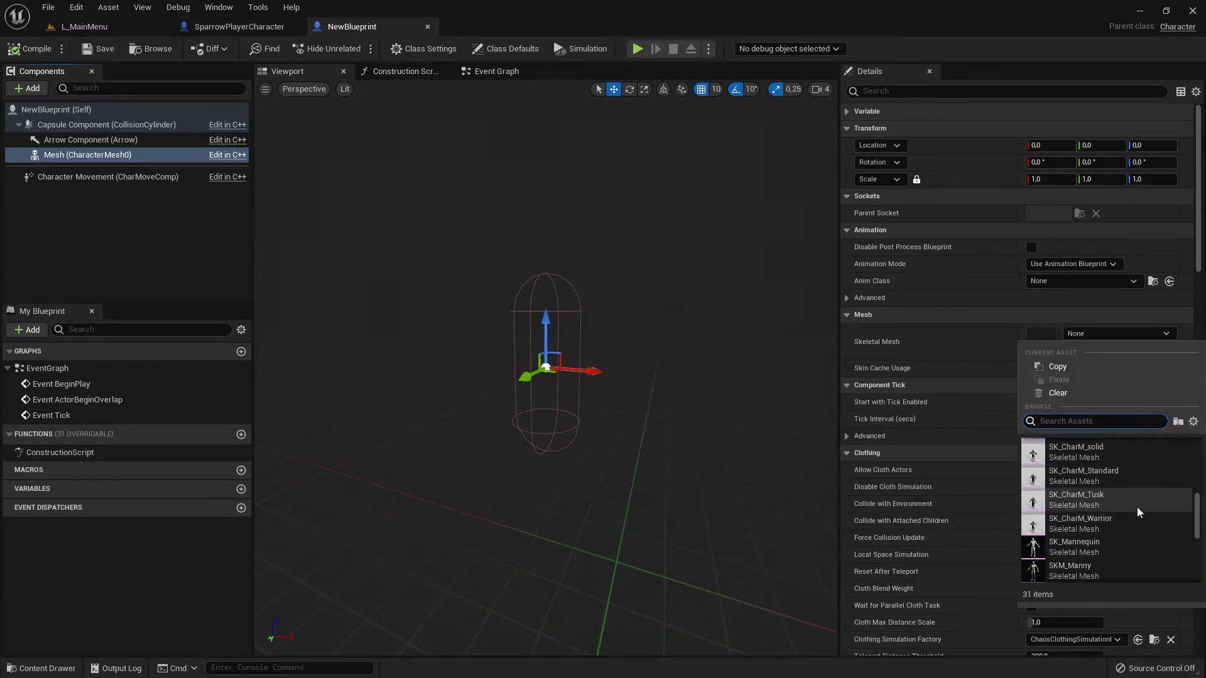
mouse_move(1132, 523)
click(1094, 524)
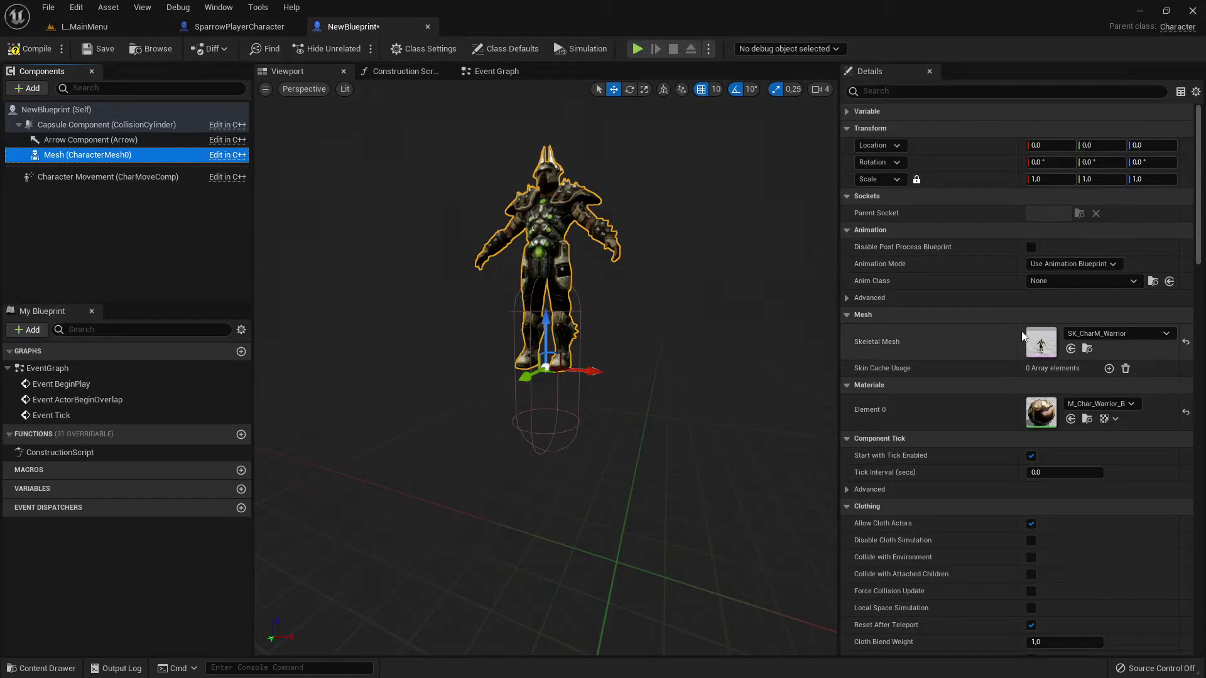
Step: Keep the Use Animation Blueprint mode, lower the warrior mesh to Z -80, and rotate it about -90° around Z
click(1074, 267)
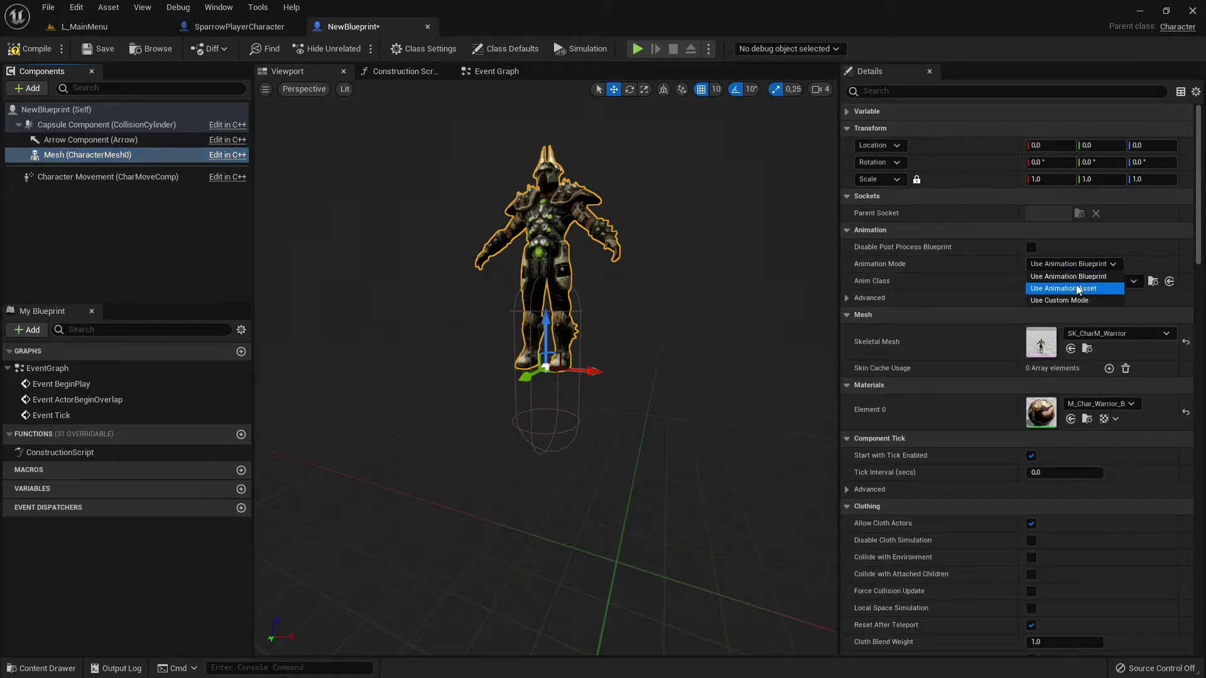
click(1152, 259)
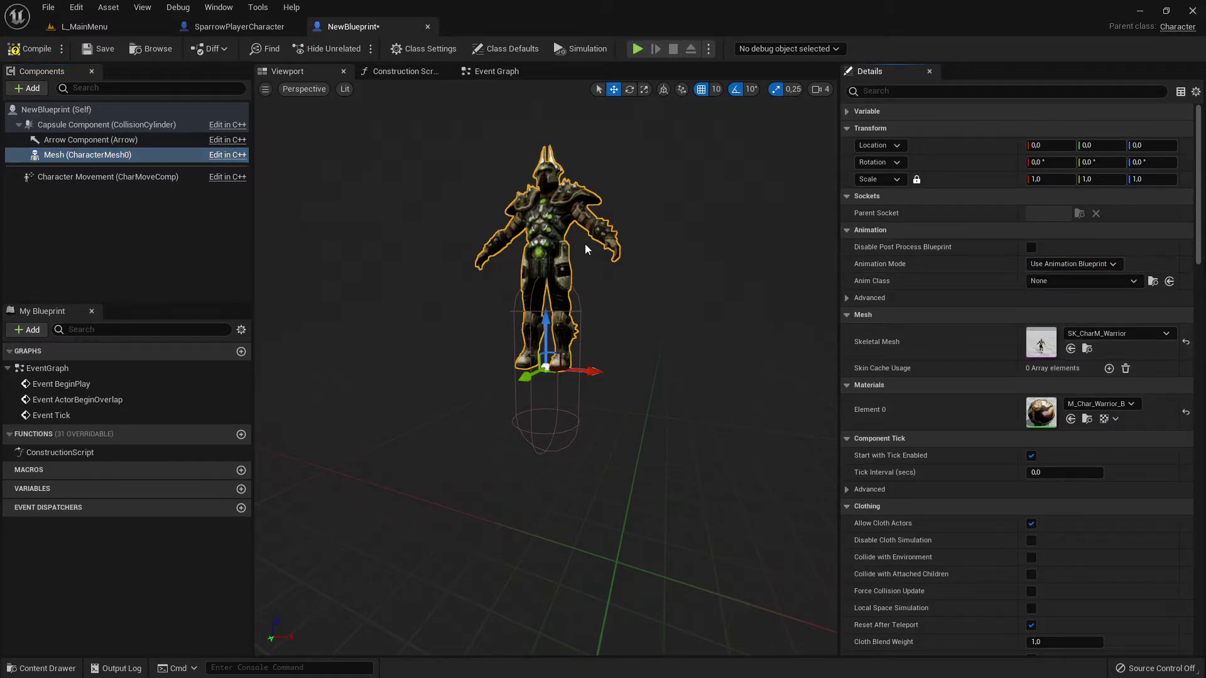
drag(546, 340, 634, 468)
key(e)
Step: Open NewBlueprint's event graph and examine its default event nodes
click(491, 73)
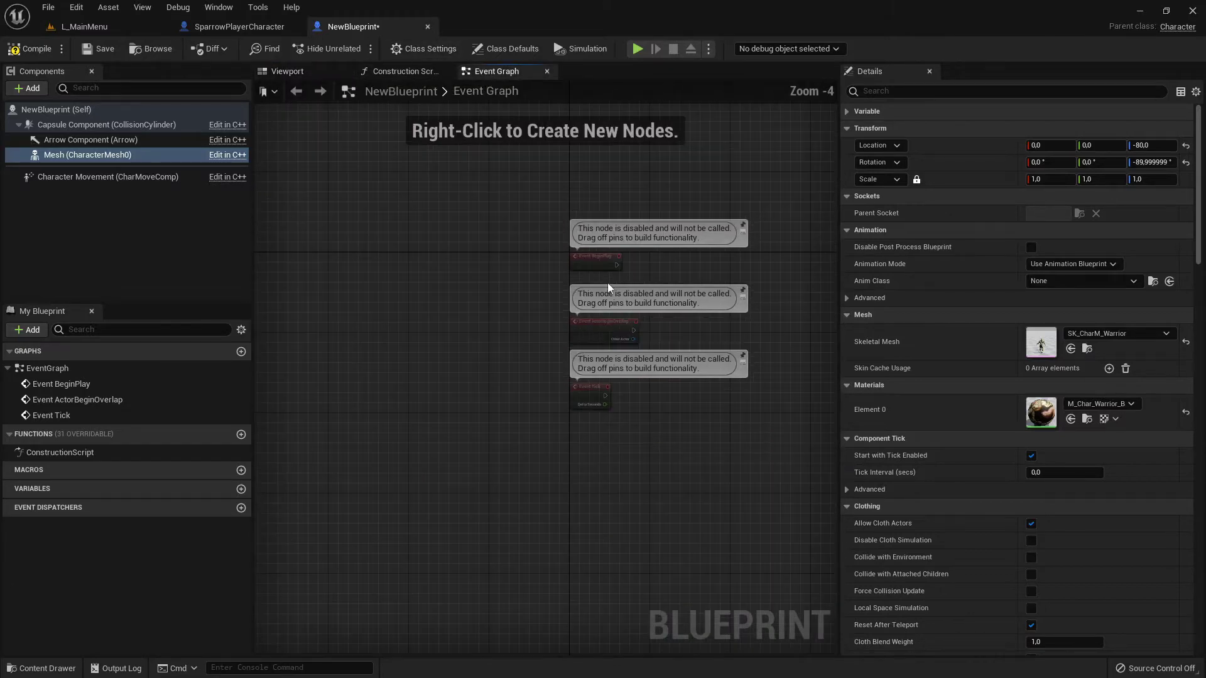
scroll(459, 254, down, 2)
right_drag(555, 172, 661, 166)
scroll(506, 304, up, 2)
scroll(462, 340, up, 1)
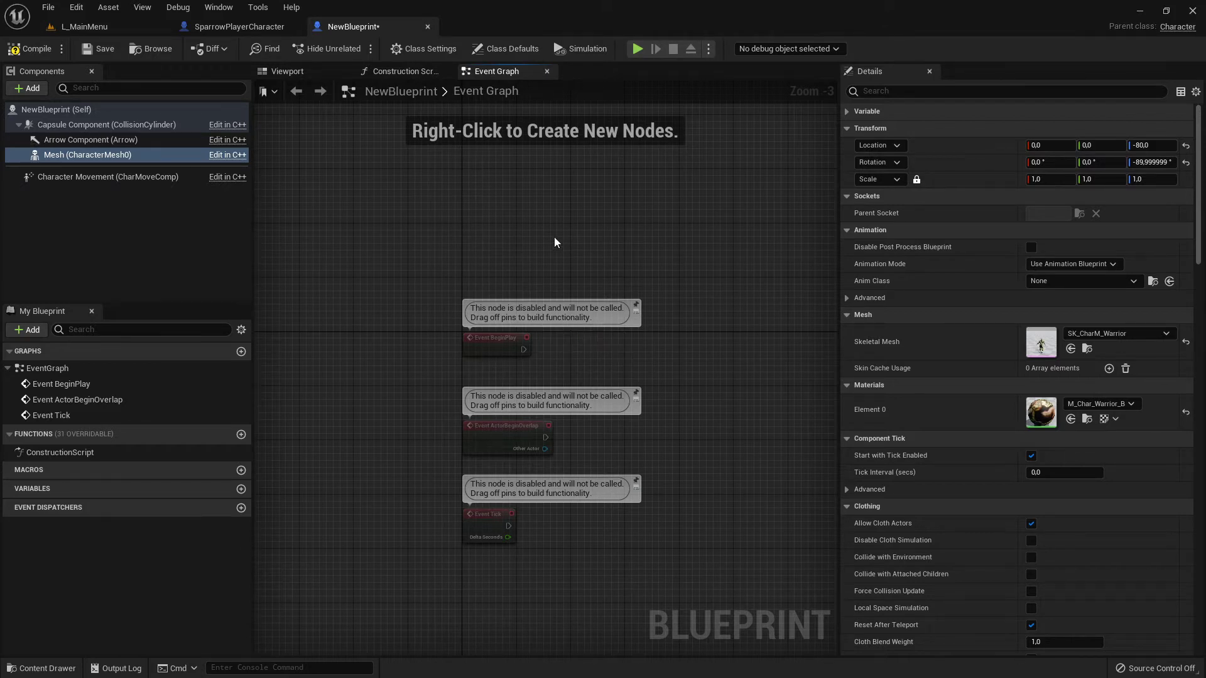
Step: Open the BP_ThirdPersonCharacter blueprint from the Blueprints folder and select all the input nodes in its event graph
click(133, 24)
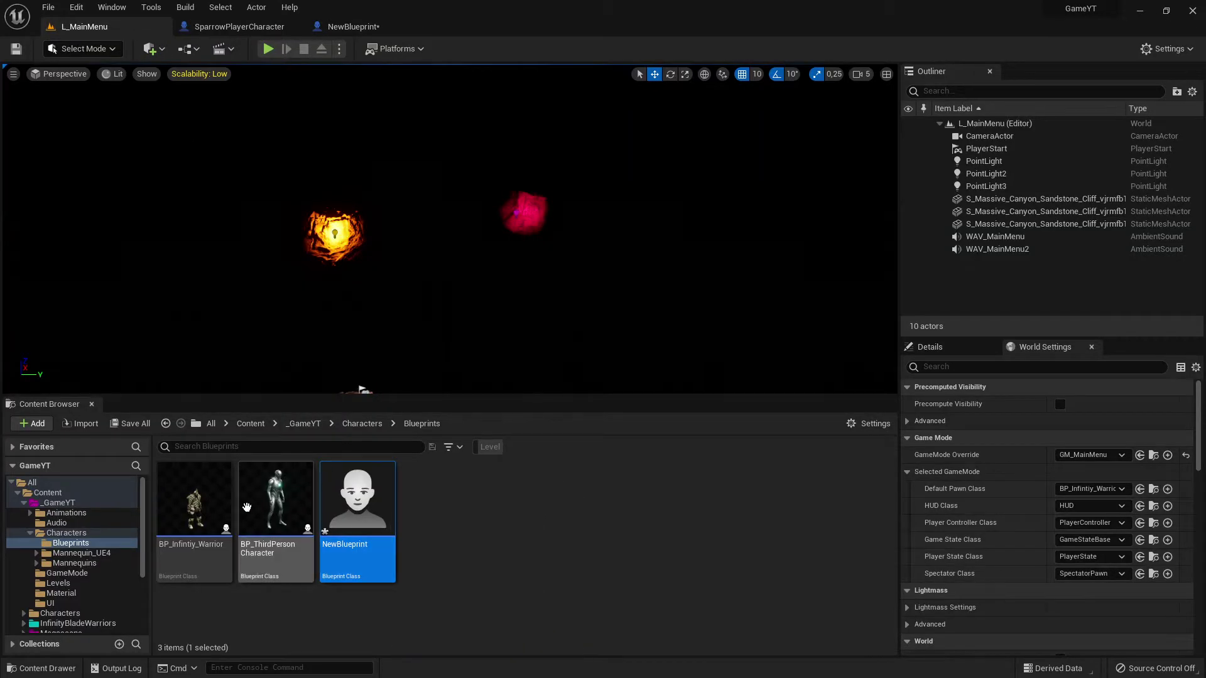
double_click(291, 506)
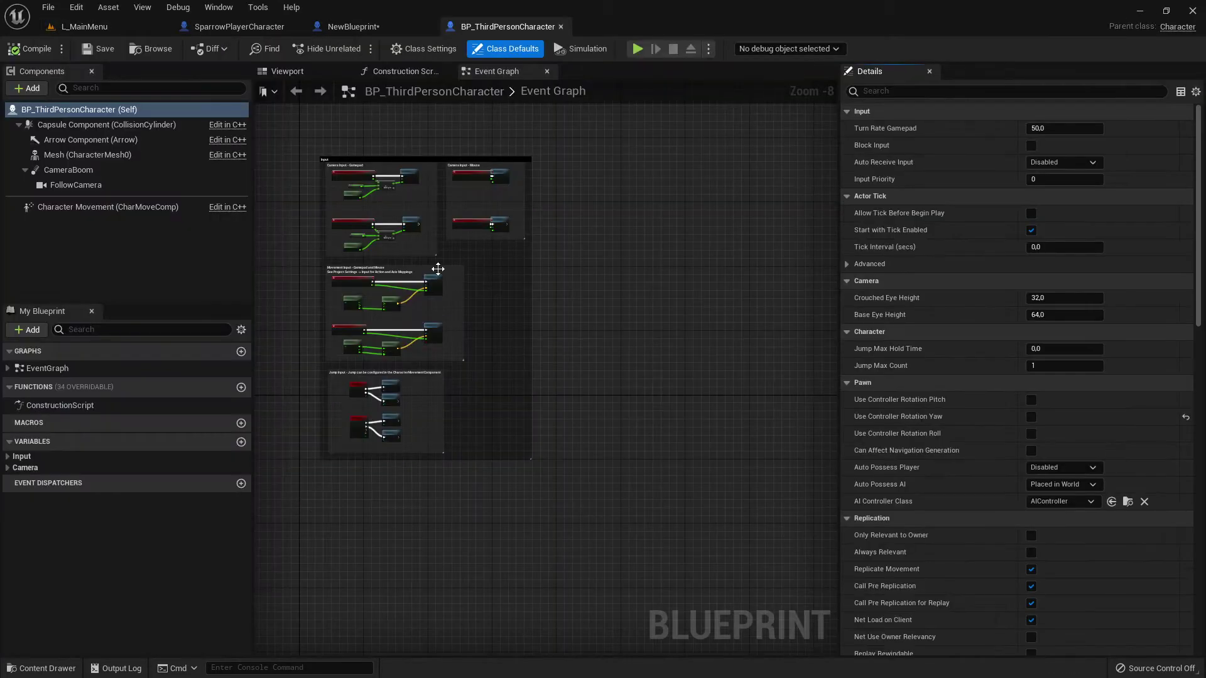
drag(327, 142, 594, 507)
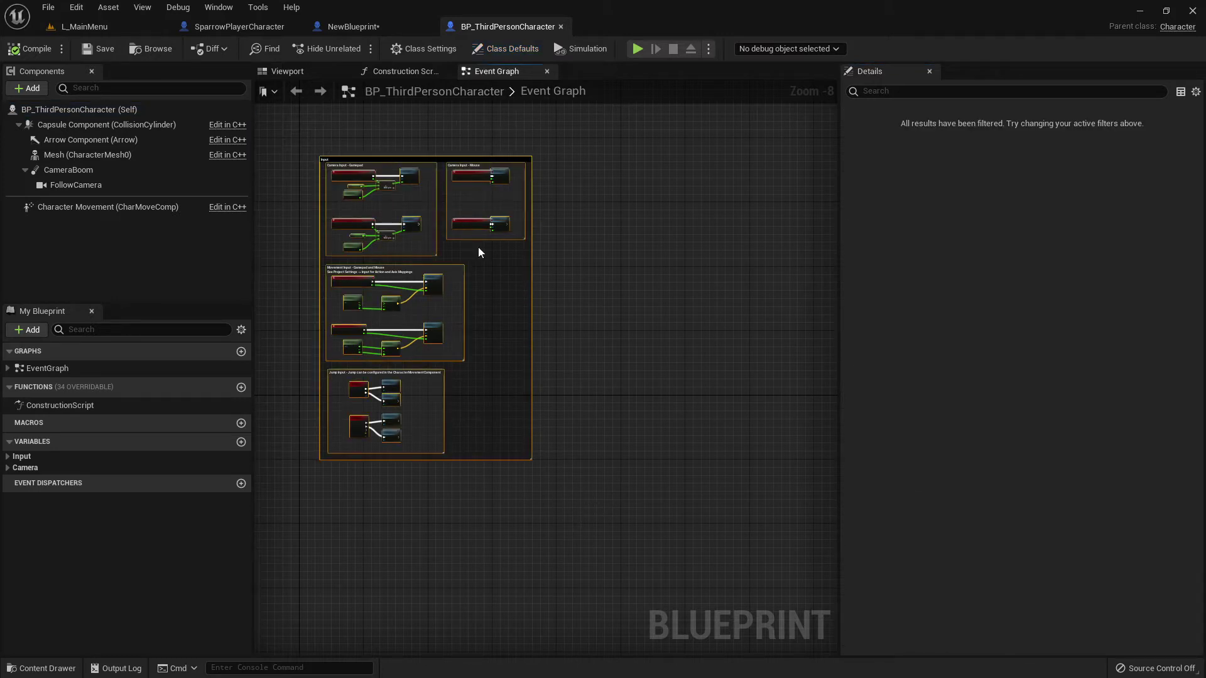
Step: Delete the BeginPlay, ActorBeginOverlap and Tick event nodes from NewBlueprint's event graph
click(375, 27)
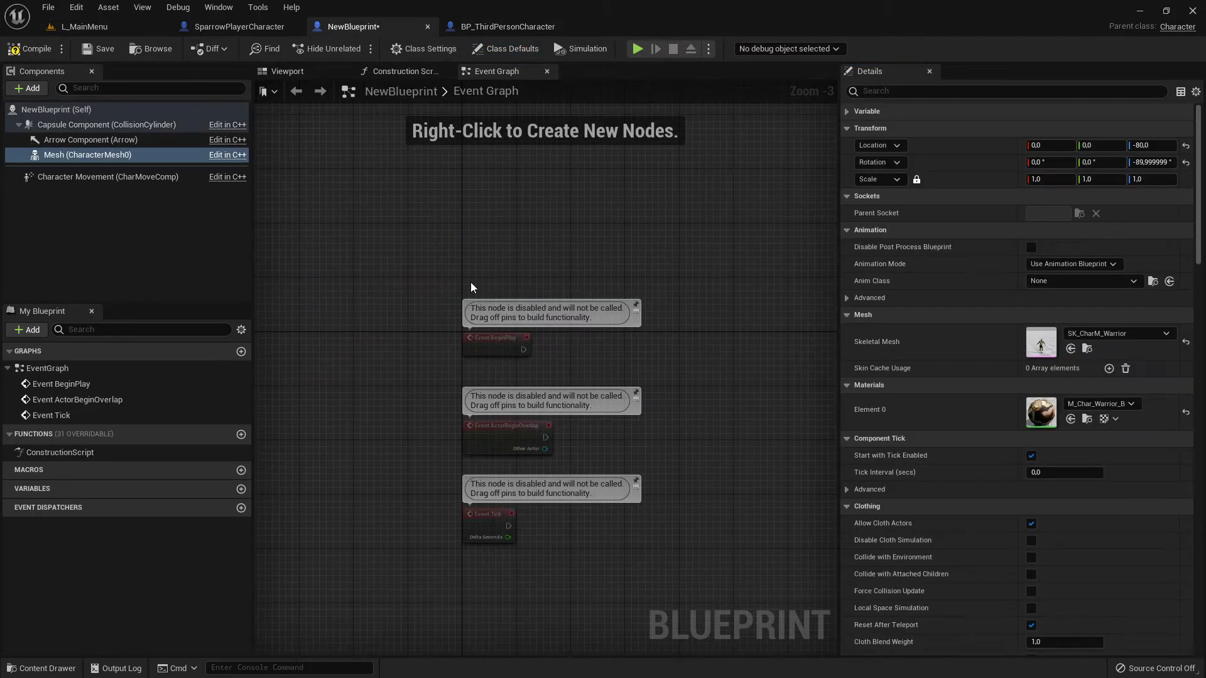
drag(413, 243, 645, 548)
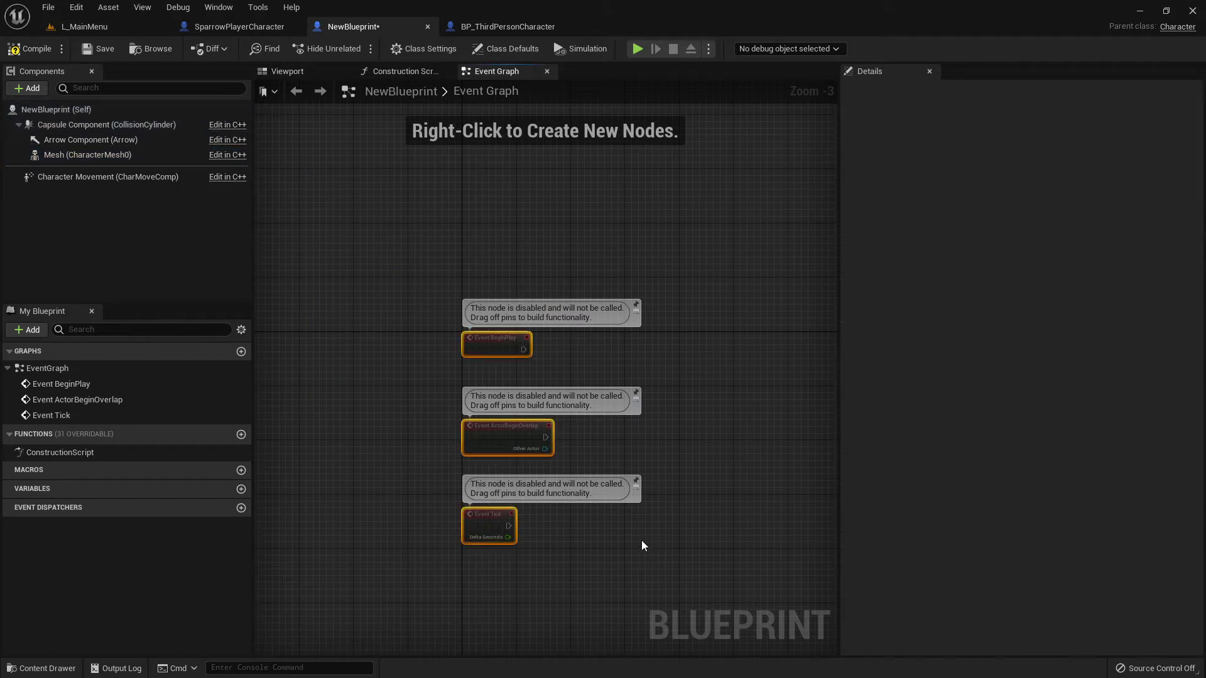
key(Delete)
Step: Check NewBlueprint's event graph against that of BP_ThirdPersonCharacter, and clear the node selection in the latter
click(477, 26)
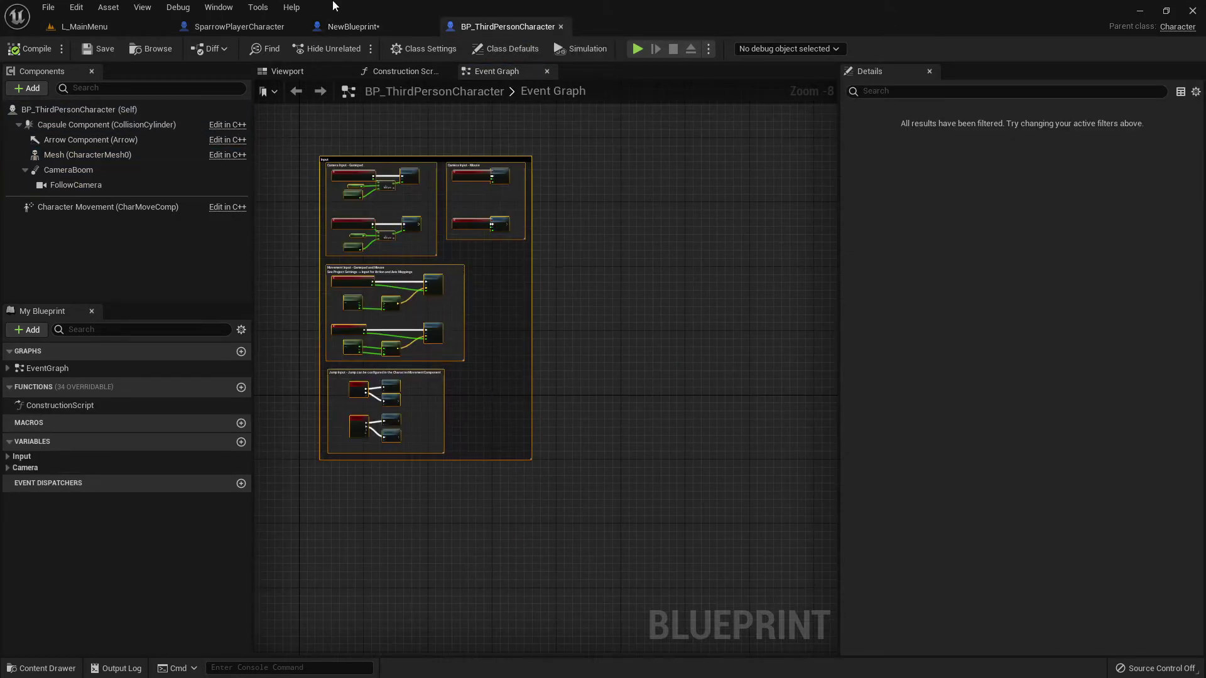
click(355, 26)
click(502, 28)
click(646, 325)
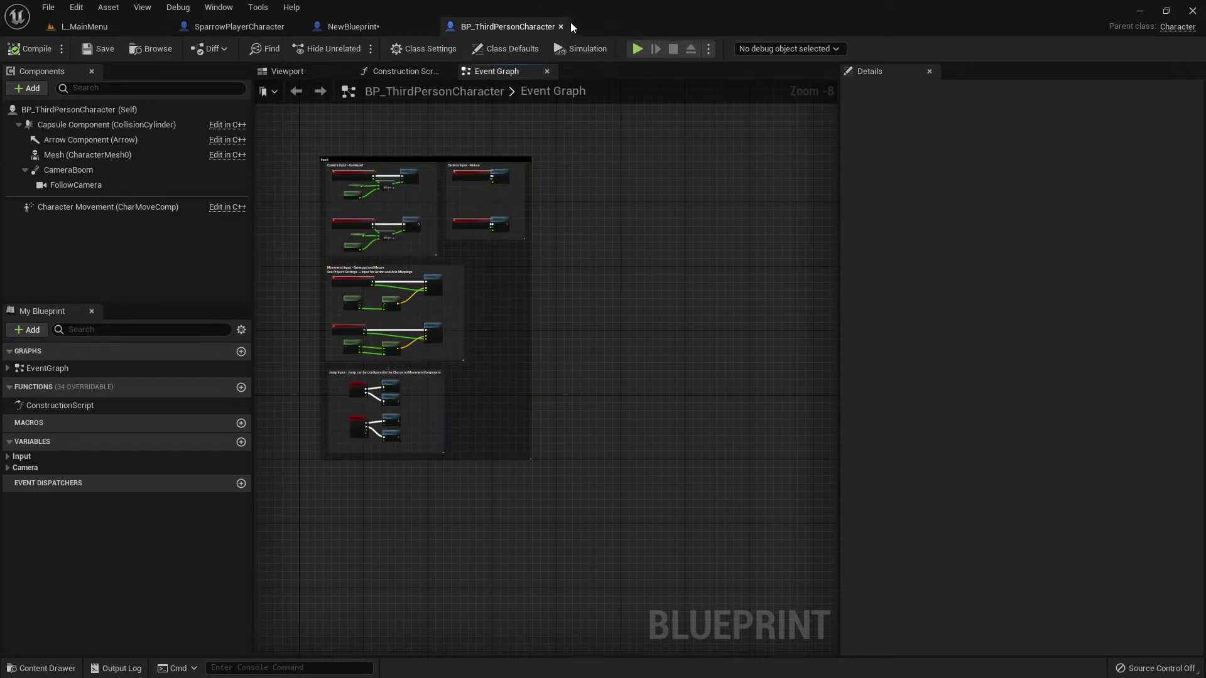
Step: Close the BP_ThirdPersonCharacter editor and delete the NewBlueprint asset from the Blueprints folder of the L_MainMenu project level
click(561, 27)
click(98, 28)
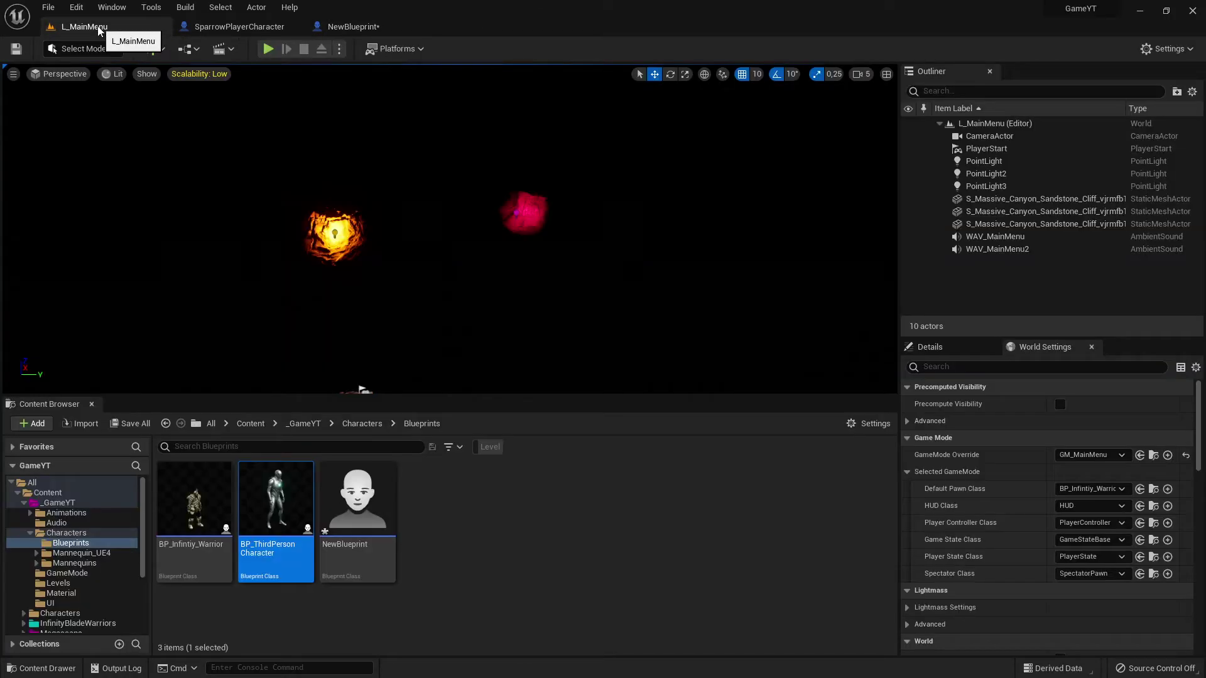
click(512, 535)
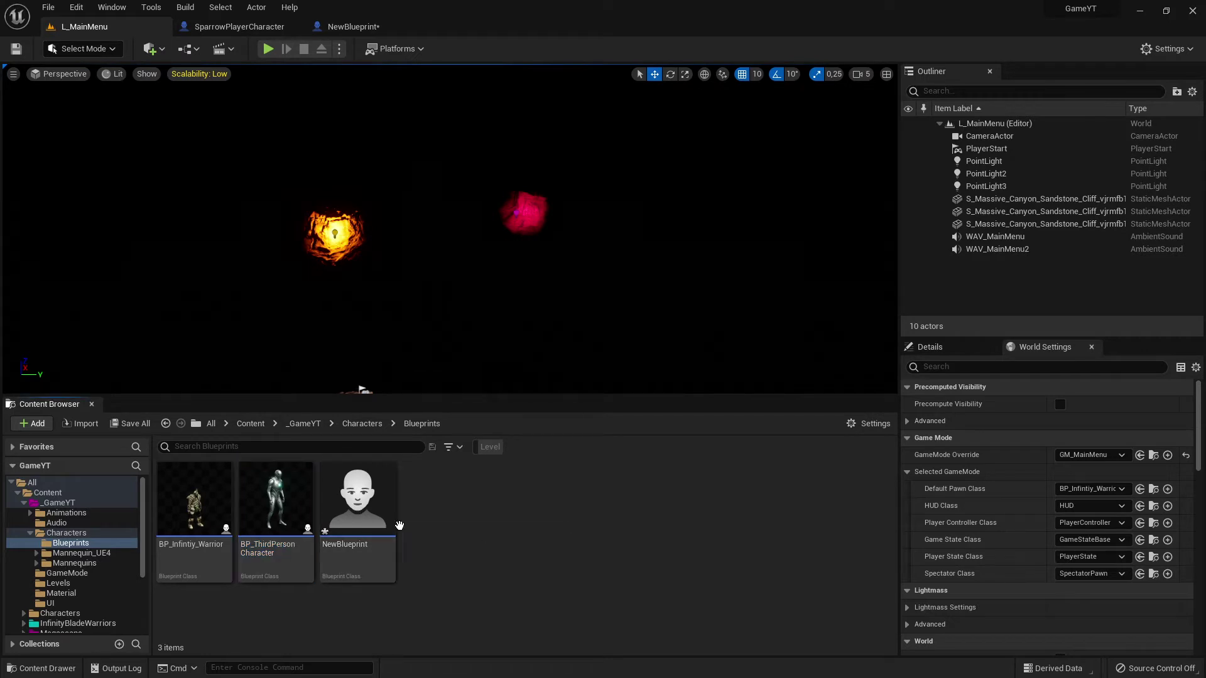
click(371, 501)
key(Delete)
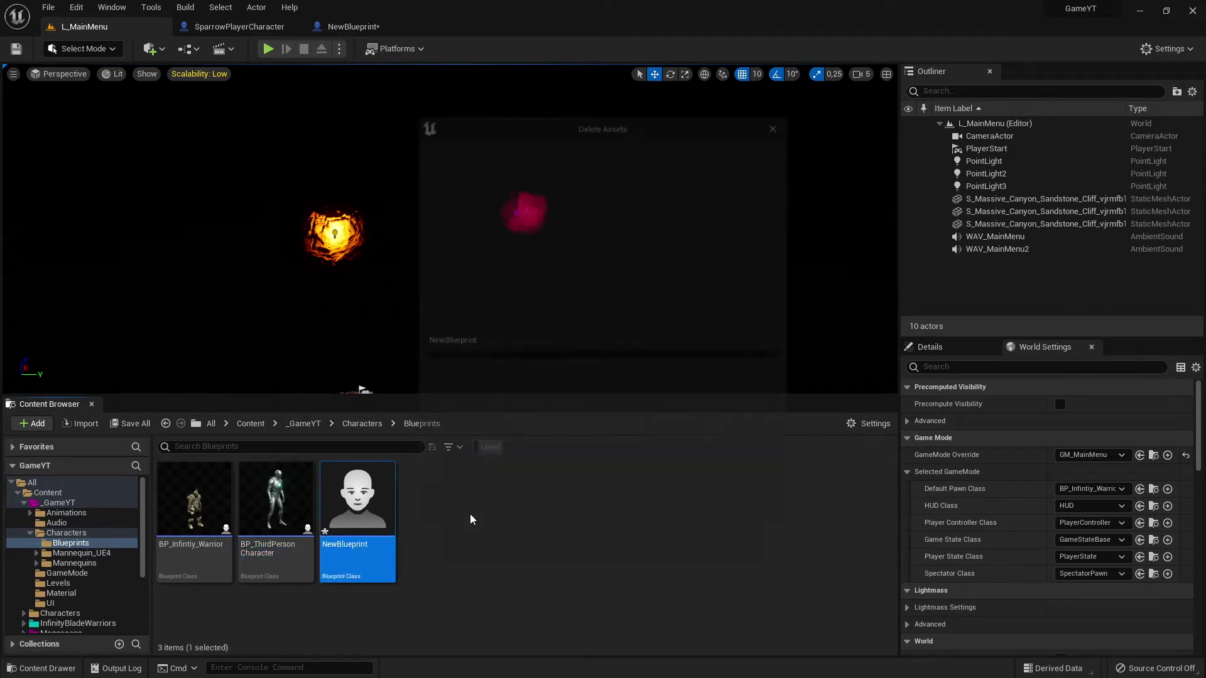
click(567, 547)
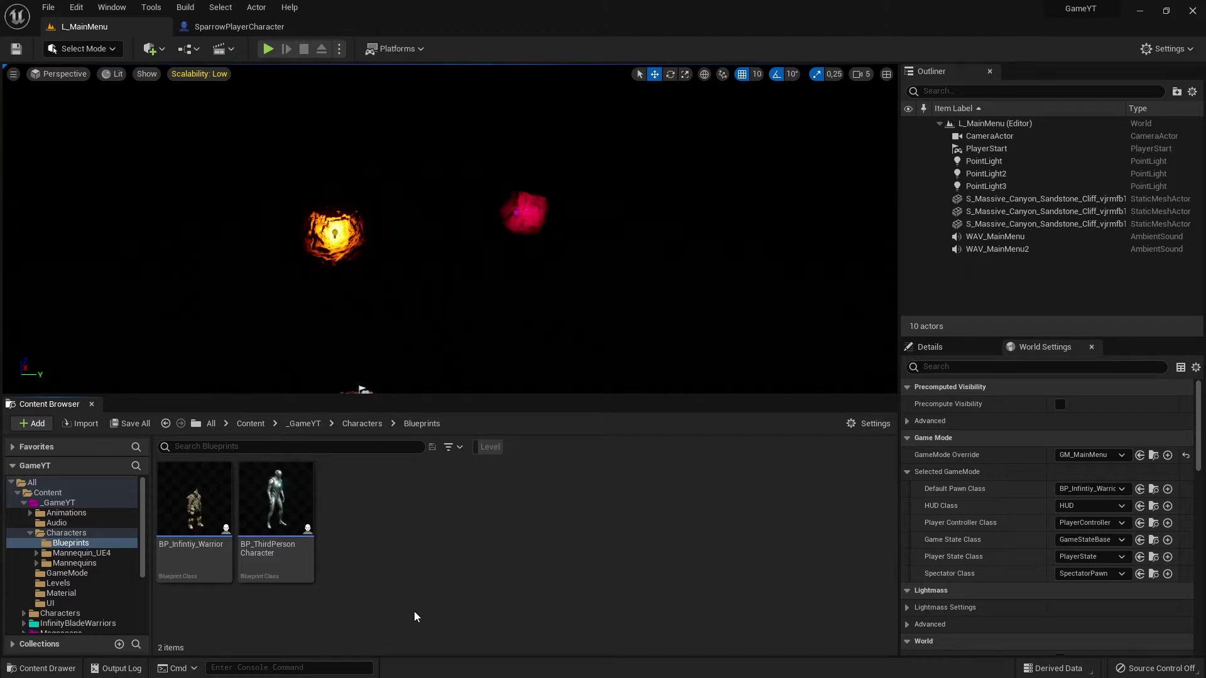
Step: Duplicate BP_ThirdPersonCharacter in the Blueprints folder and name the copy BP_Infinity_warrior2
click(297, 514)
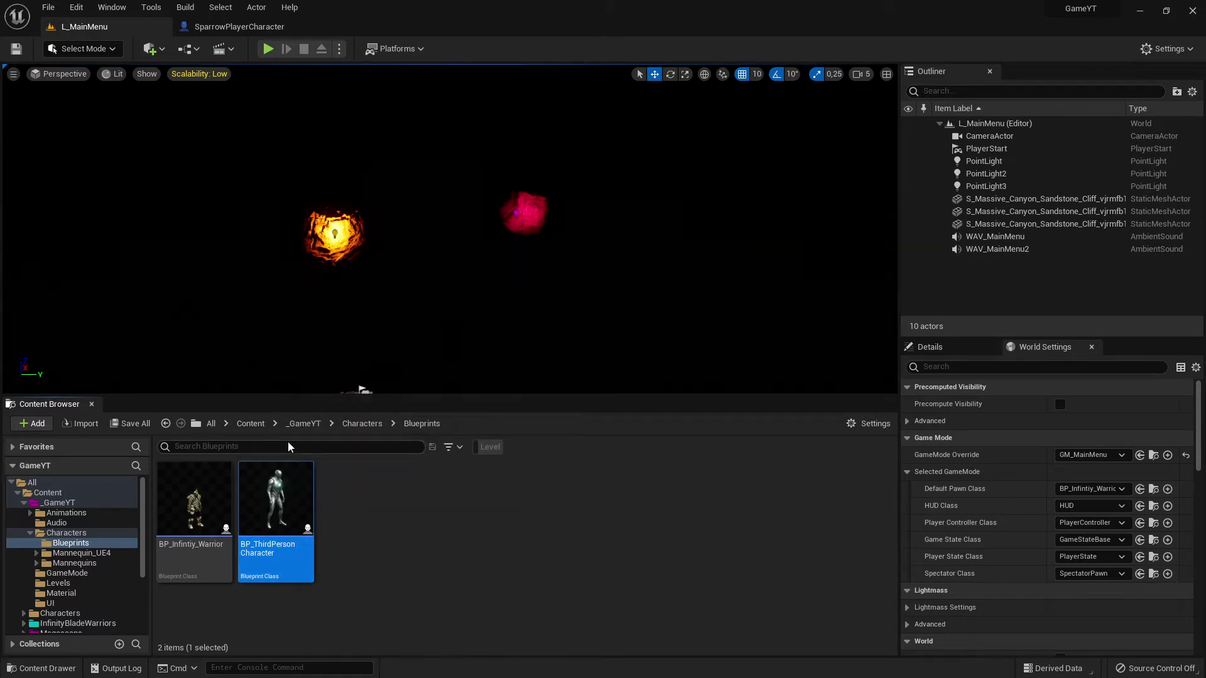
right_click(285, 496)
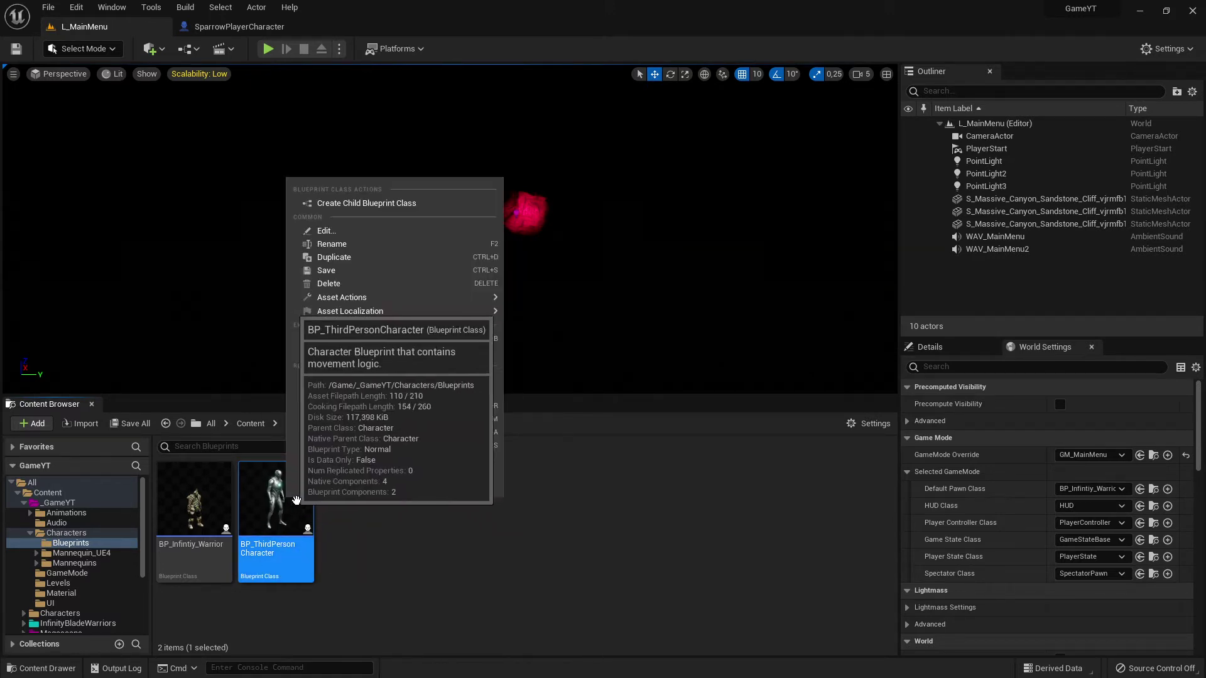
click(367, 257)
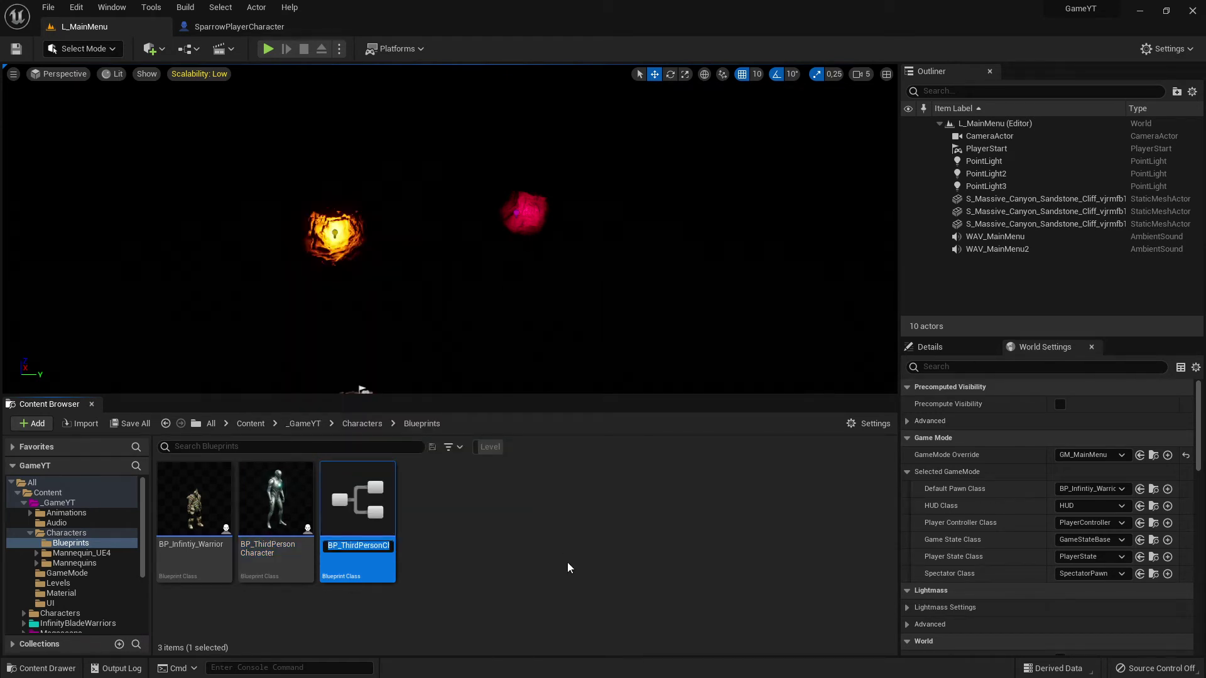
key(Right)
key(BackSpace)
key(BackSpace)
key(BackSpace)
key(BackSpace)
key(BackSpace)
key(BackSpace)
key(BackSpace)
key(BackSpace)
key(BackSpace)
key(BackSpace)
key(BackSpace)
key(BackSpace)
key(BackSpace)
key(BackSpace)
key(BackSpace)
text(Infinity_warrior2)
key(Return)
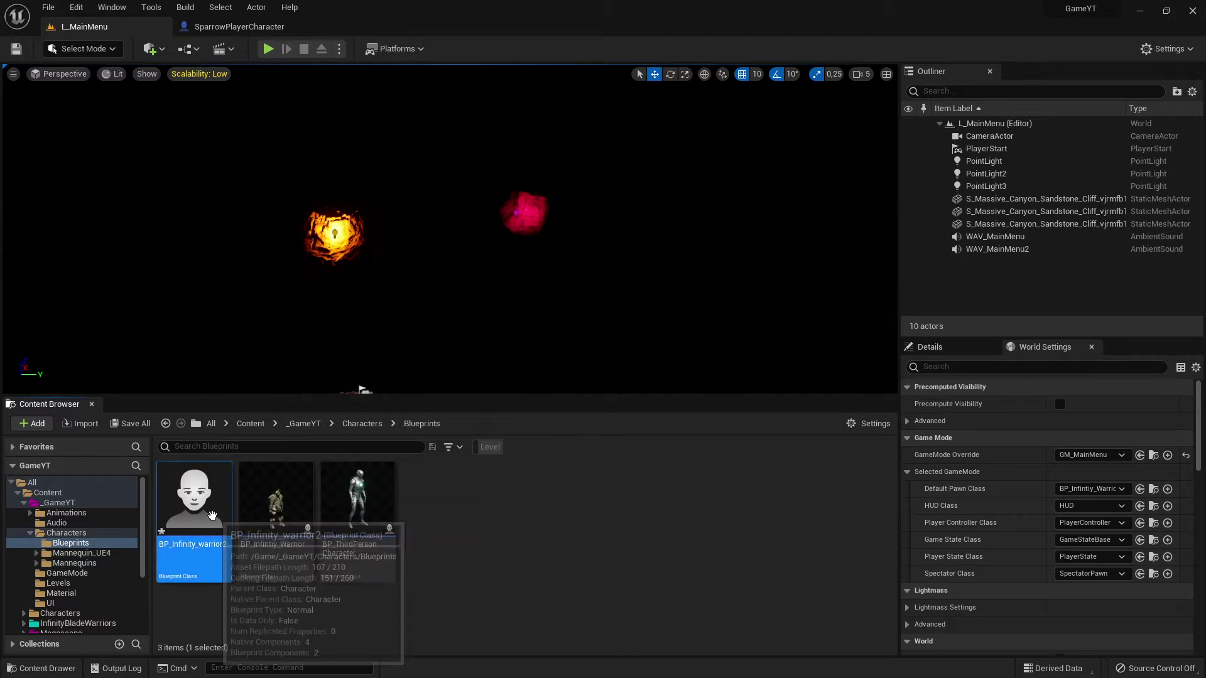
Step: Open BP_Infinity_warrior2, dock its editor beside the other open assets and inspect its camera boom, mesh and follow camera in the viewport
double_click(213, 517)
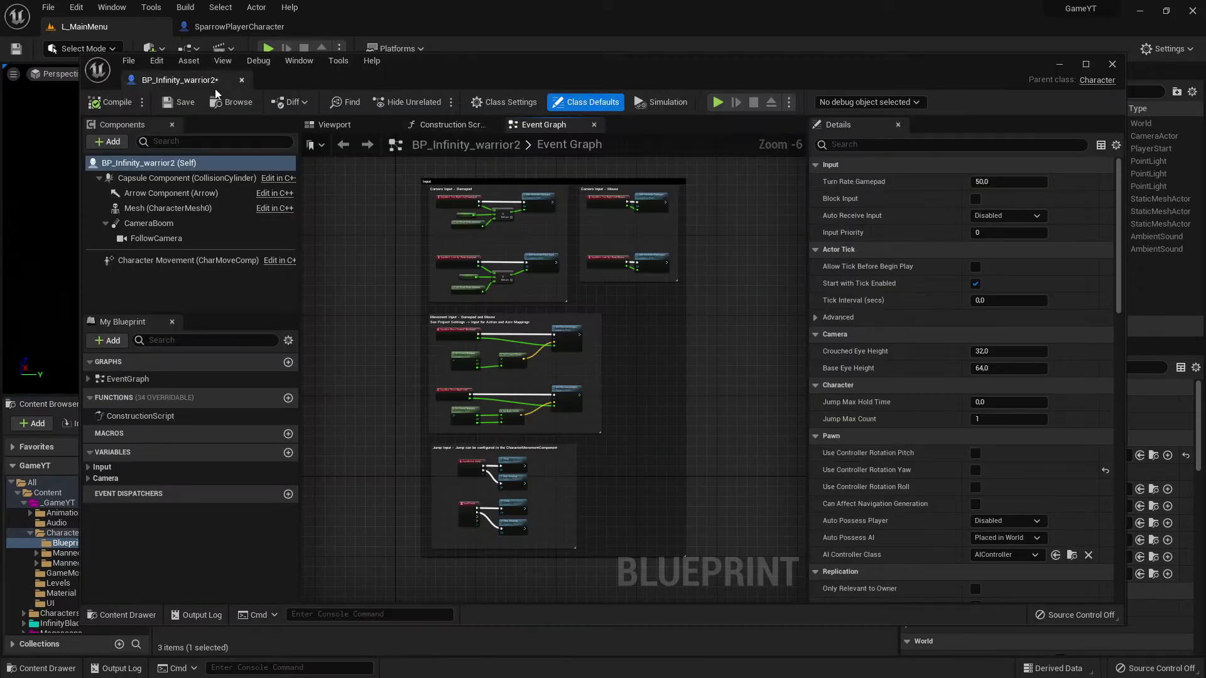
drag(216, 81, 382, 32)
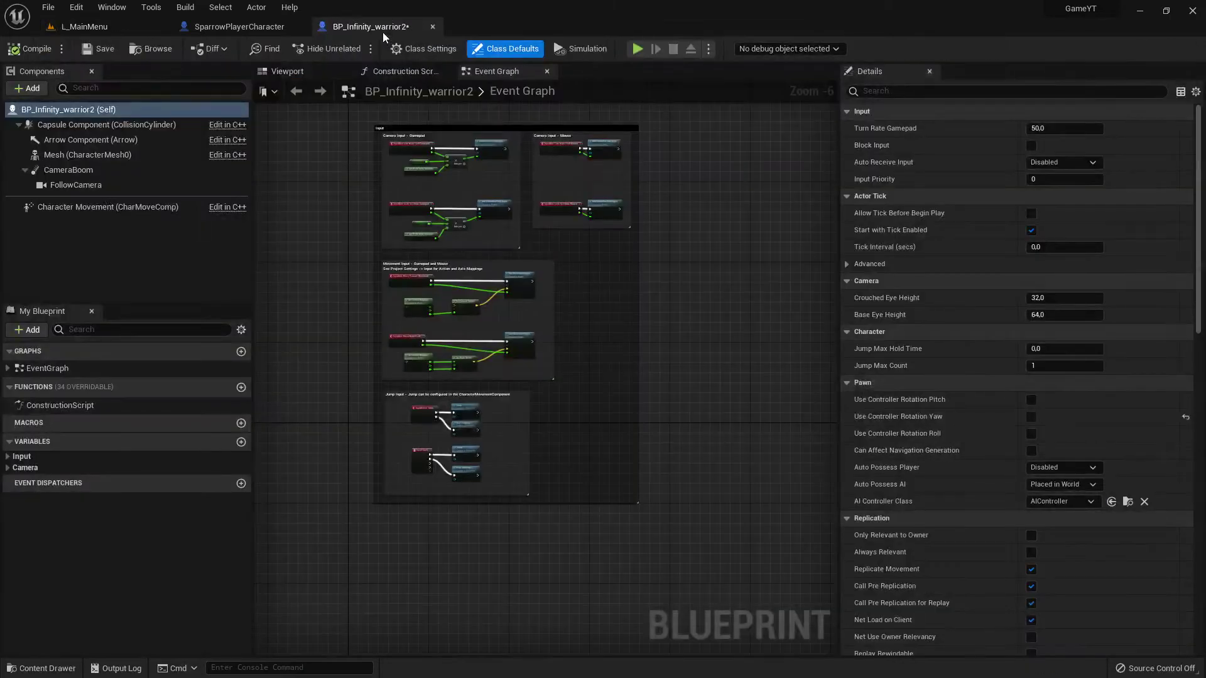
click(287, 71)
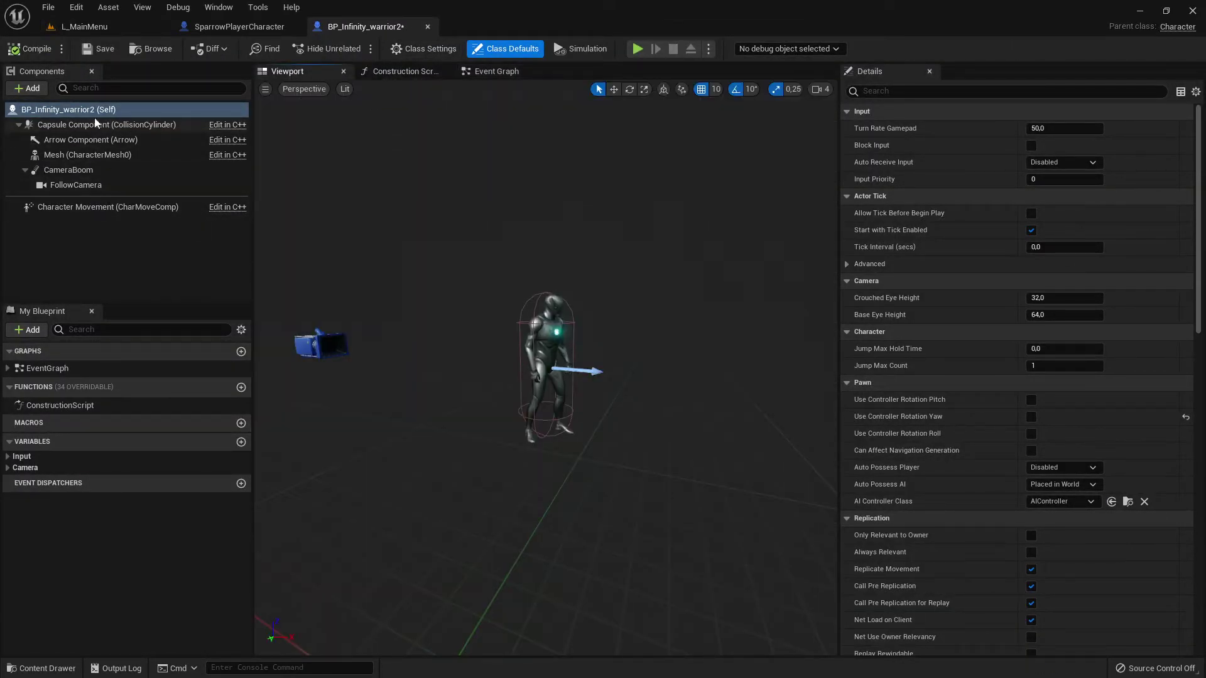
click(100, 139)
click(119, 170)
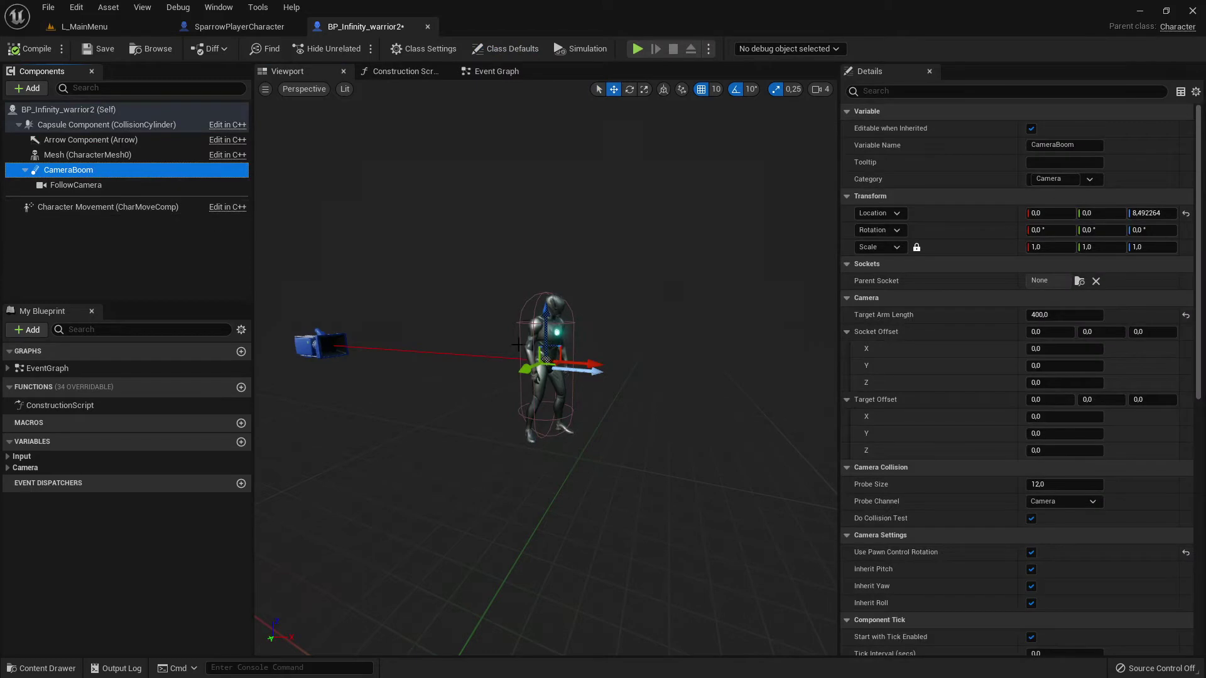
click(564, 298)
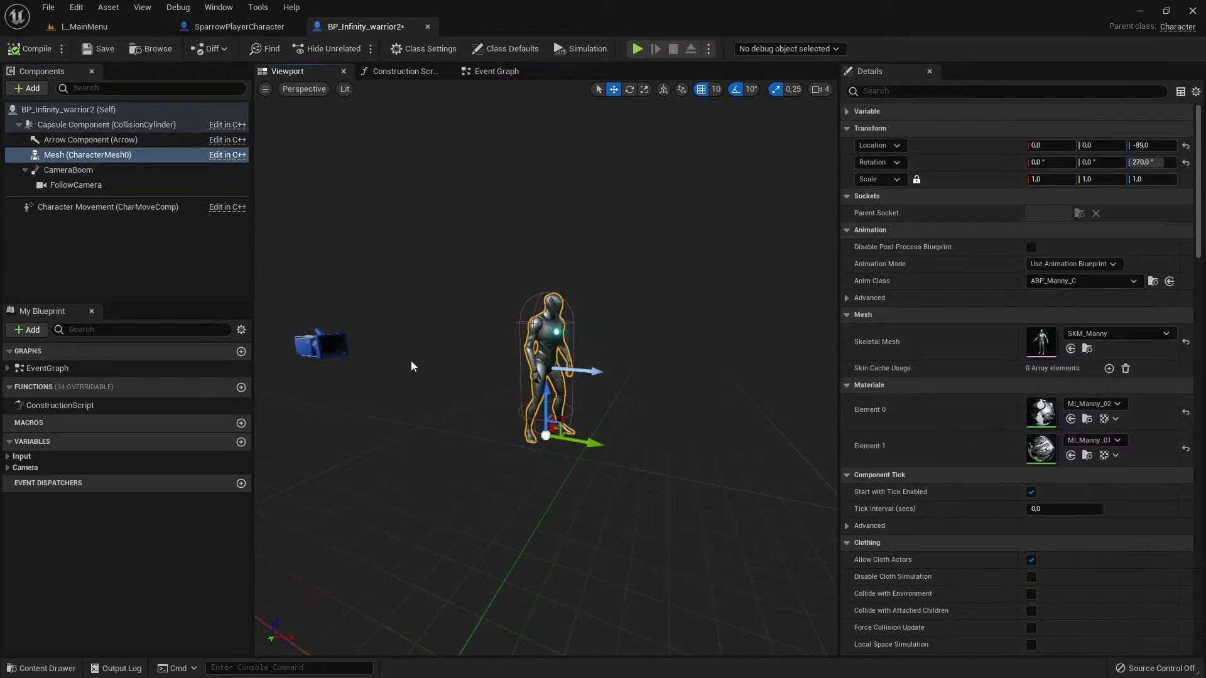
click(326, 344)
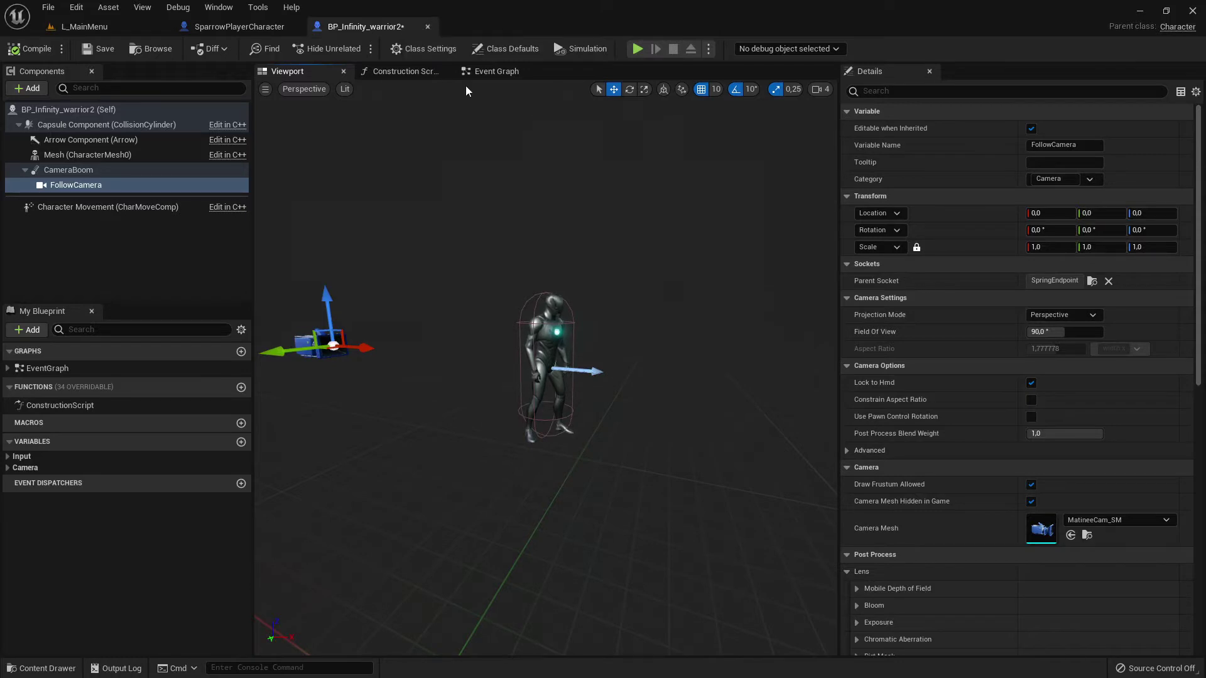
Step: Compile BP_Infinity_warrior2 and examine the camera, movement and jump input nodes in its event graph
click(37, 49)
click(477, 72)
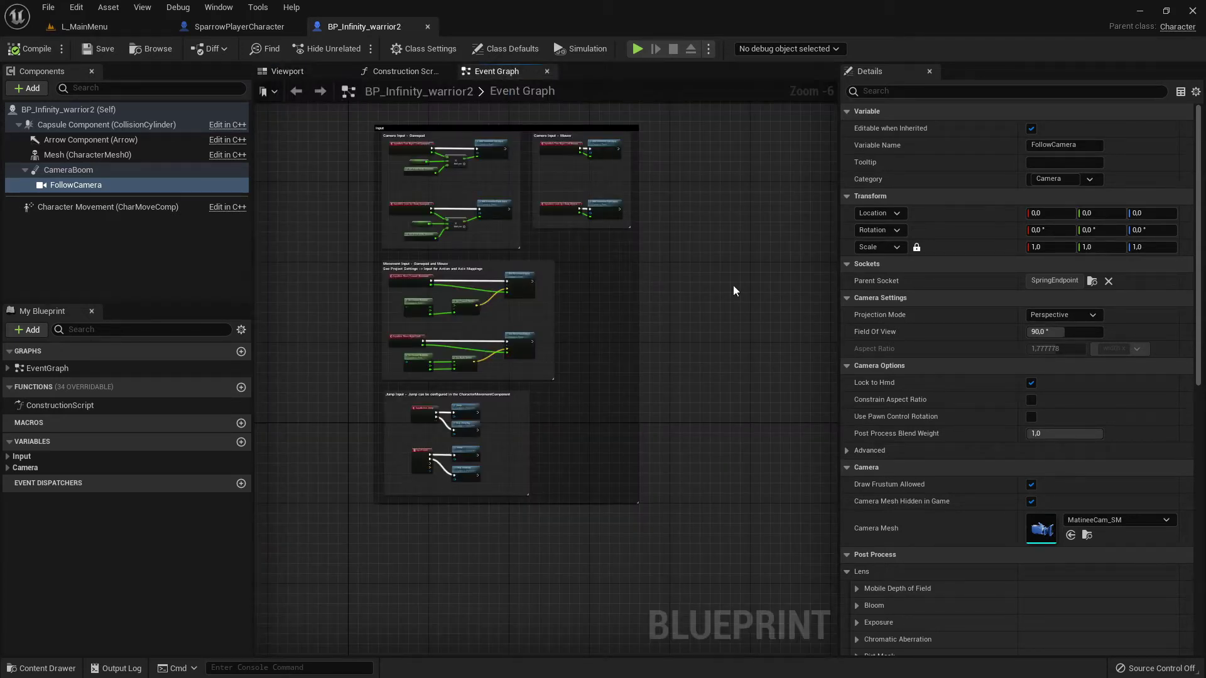
scroll(614, 269, up, 4)
scroll(618, 280, down, 5)
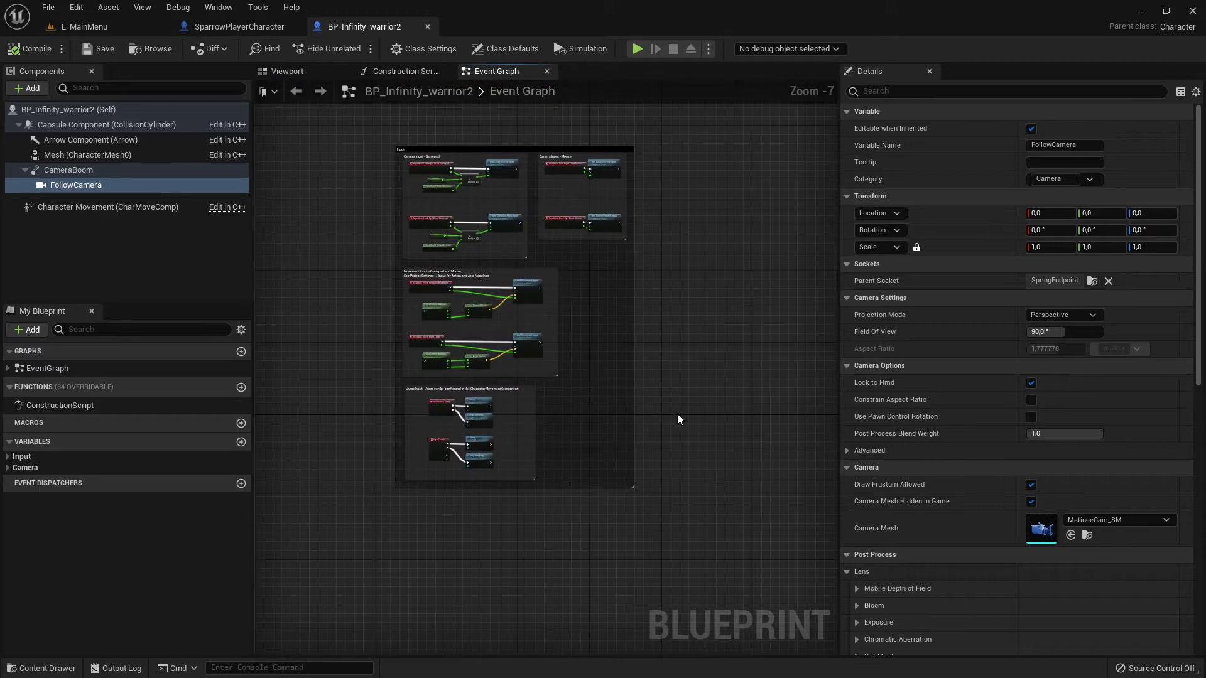
right_drag(679, 419, 544, 376)
scroll(516, 336, up, 2)
right_drag(447, 333, 696, 387)
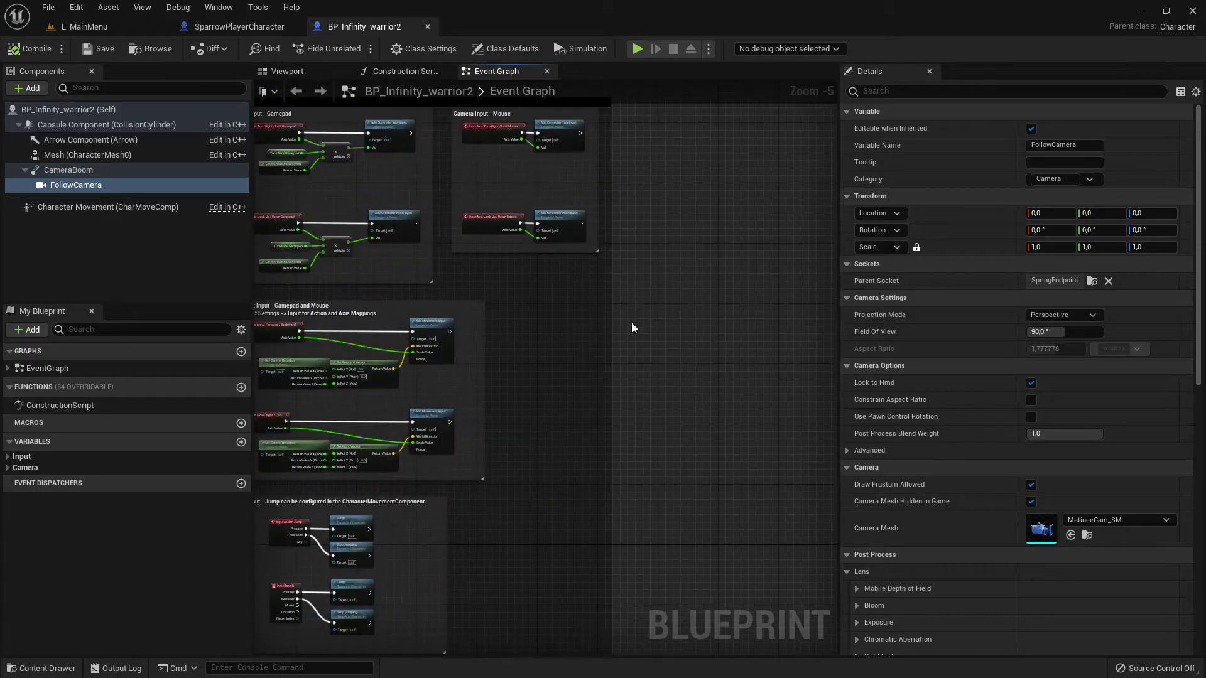
right_drag(631, 322, 665, 413)
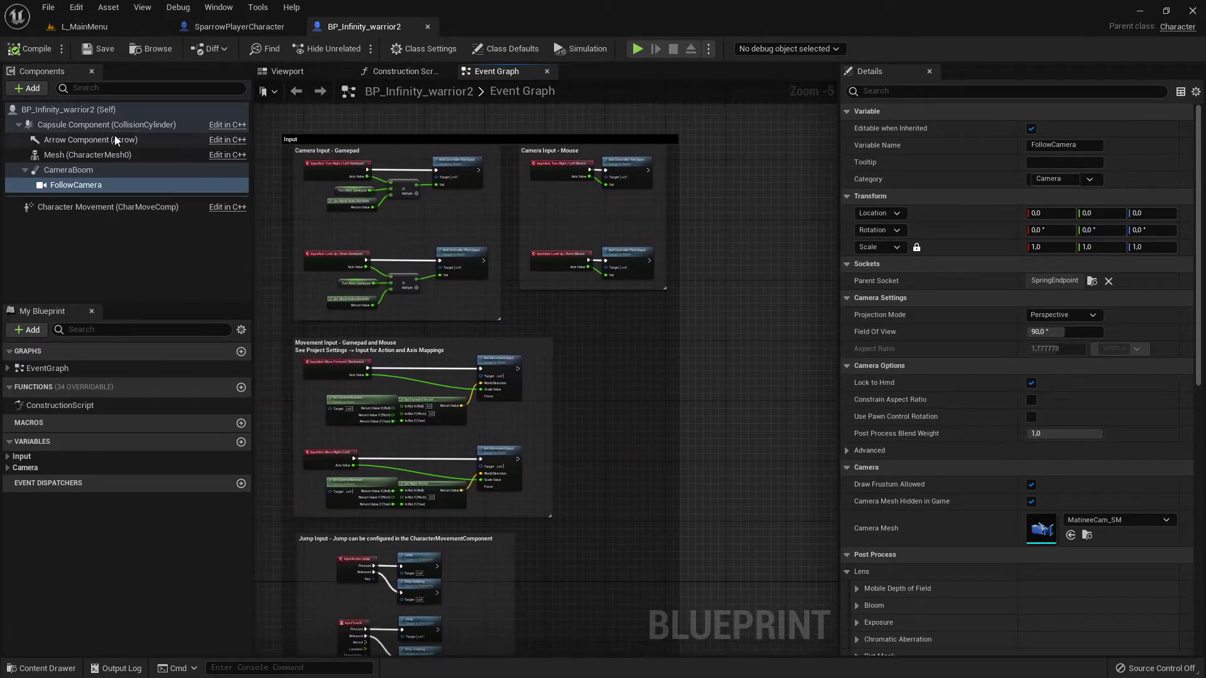
Step: Set the skeletal mesh of the character's Mesh component to SK_CharM_Warrior
click(85, 155)
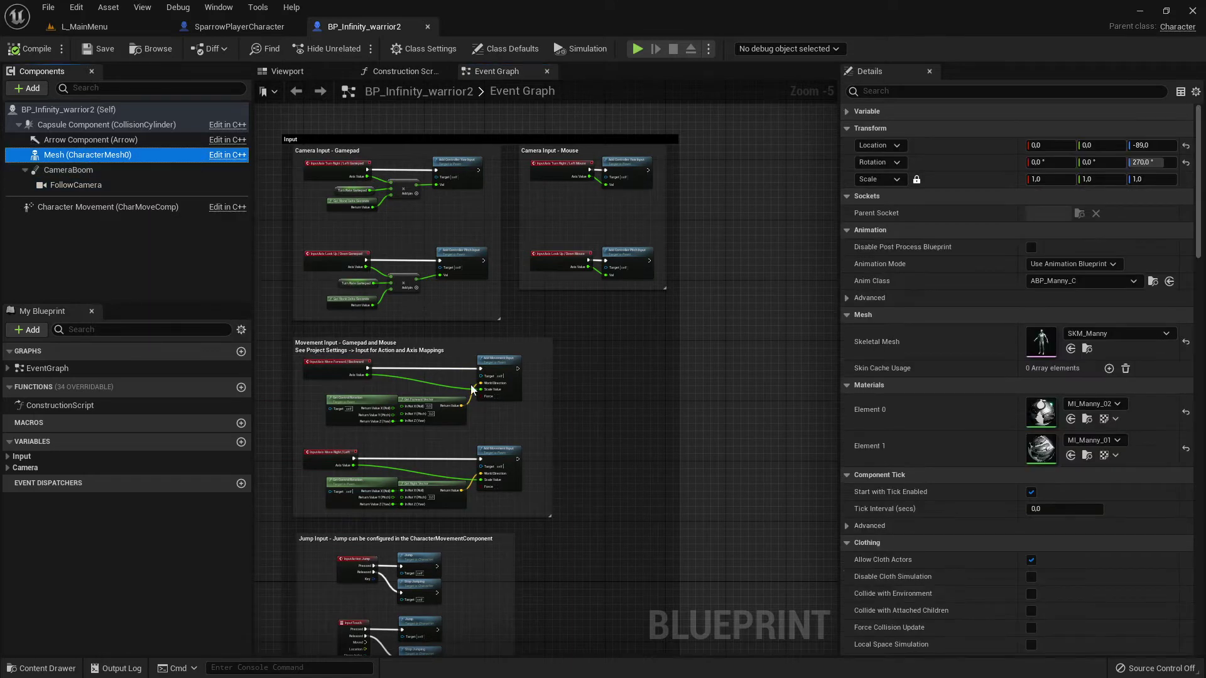
click(1107, 330)
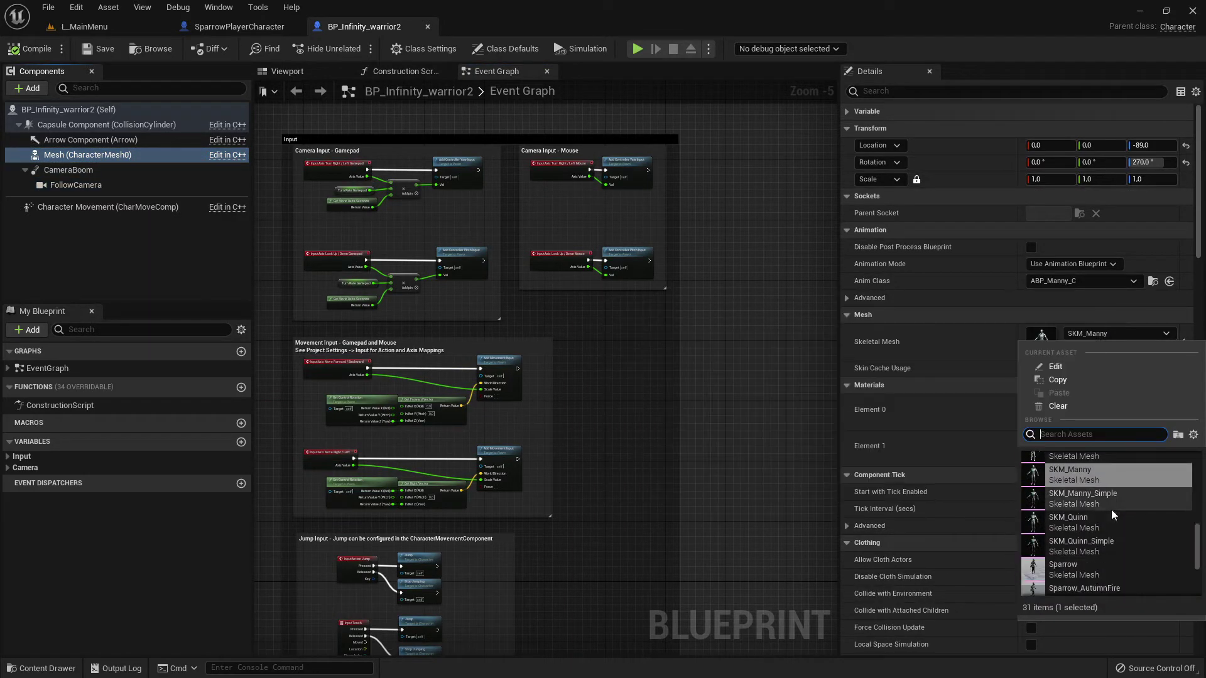
scroll(1138, 545, up, 1)
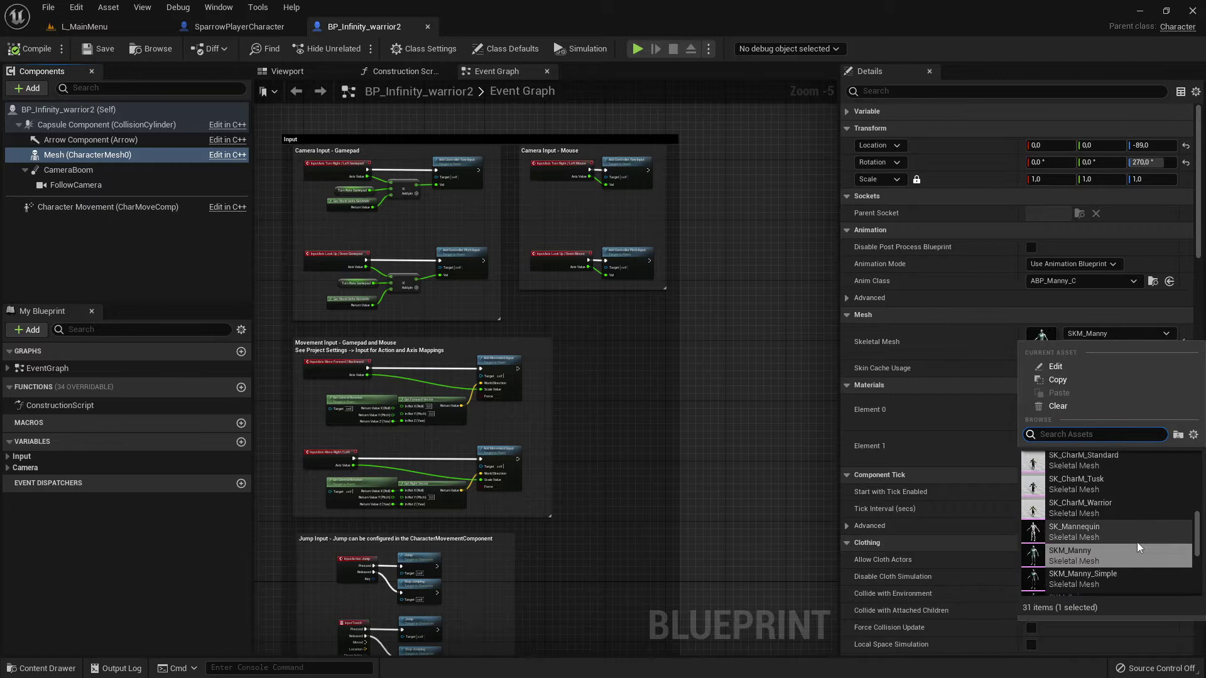
click(1082, 507)
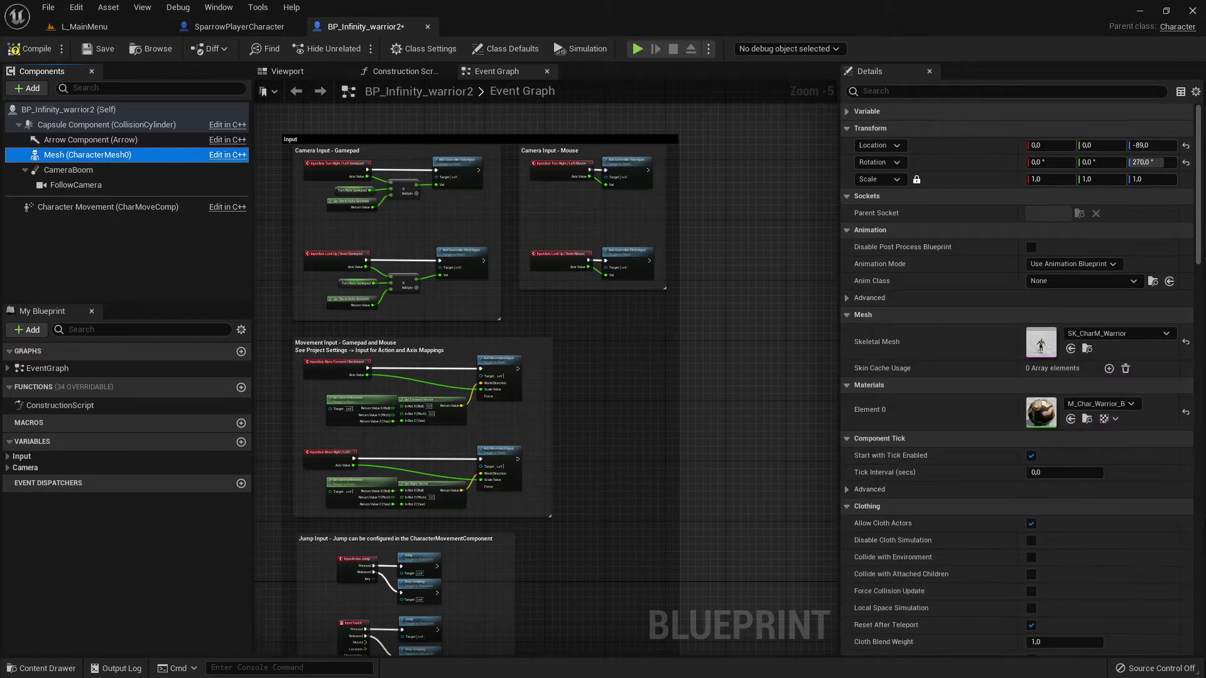
Step: Assign testABP_Manny as the Mesh component's anim class, with Use Animation Blueprint as the animation mode
click(1061, 283)
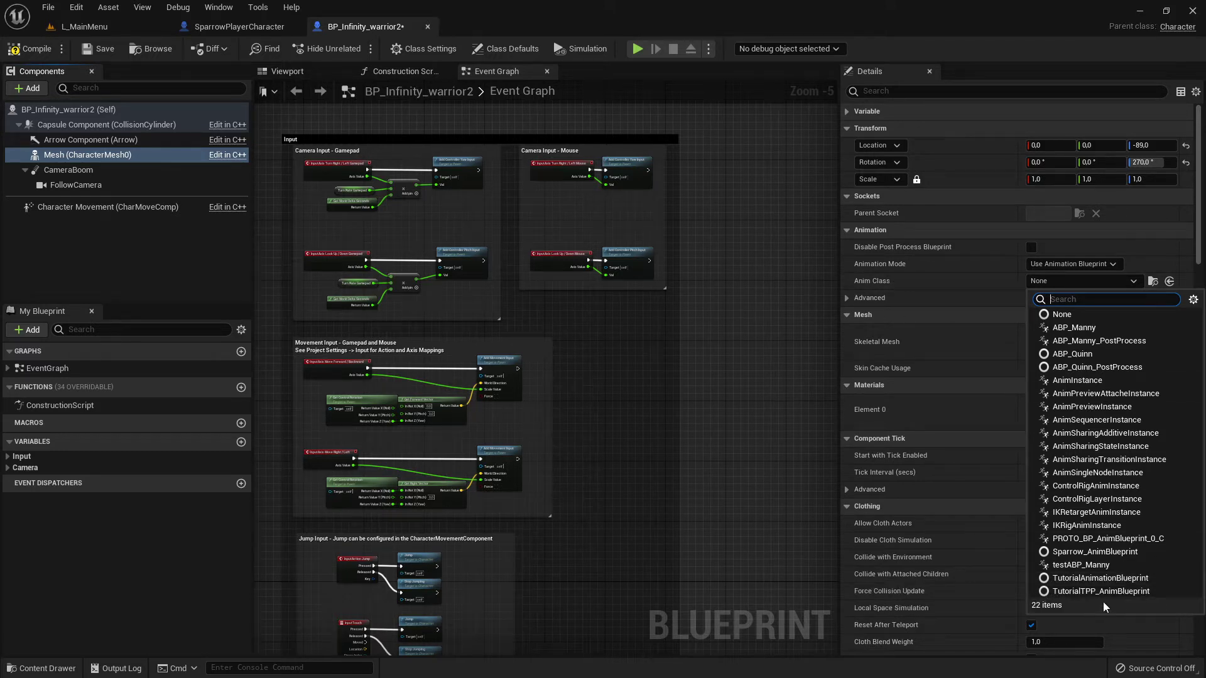
click(1075, 566)
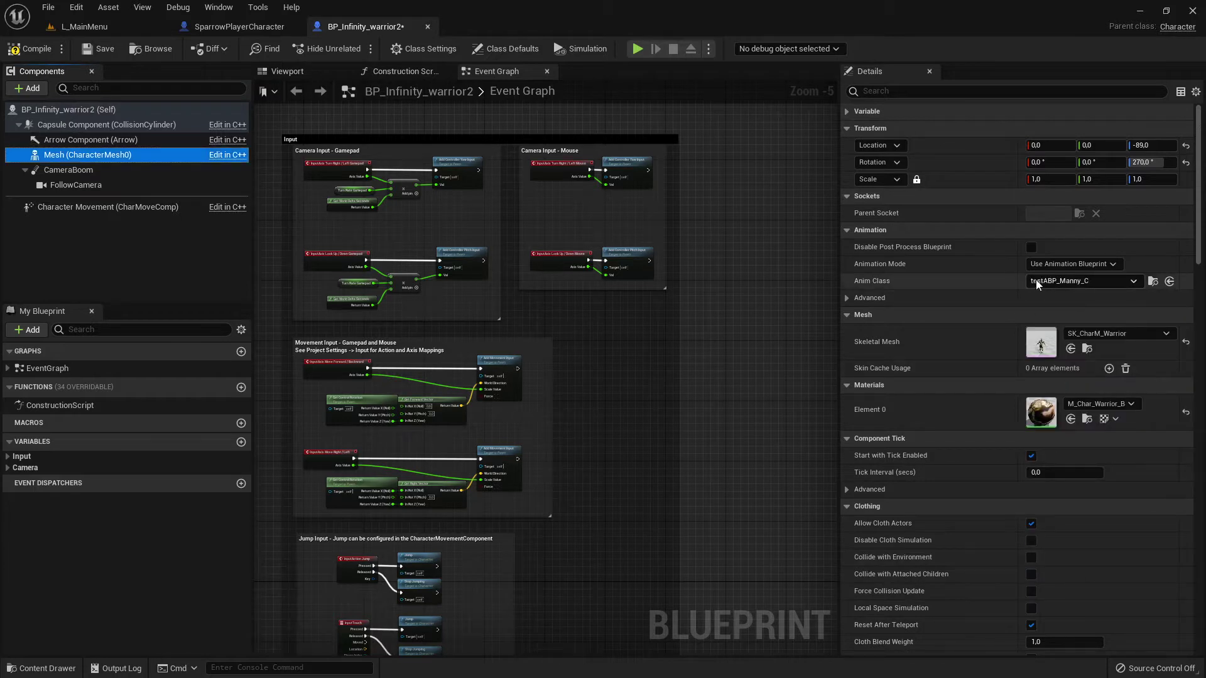
click(1075, 265)
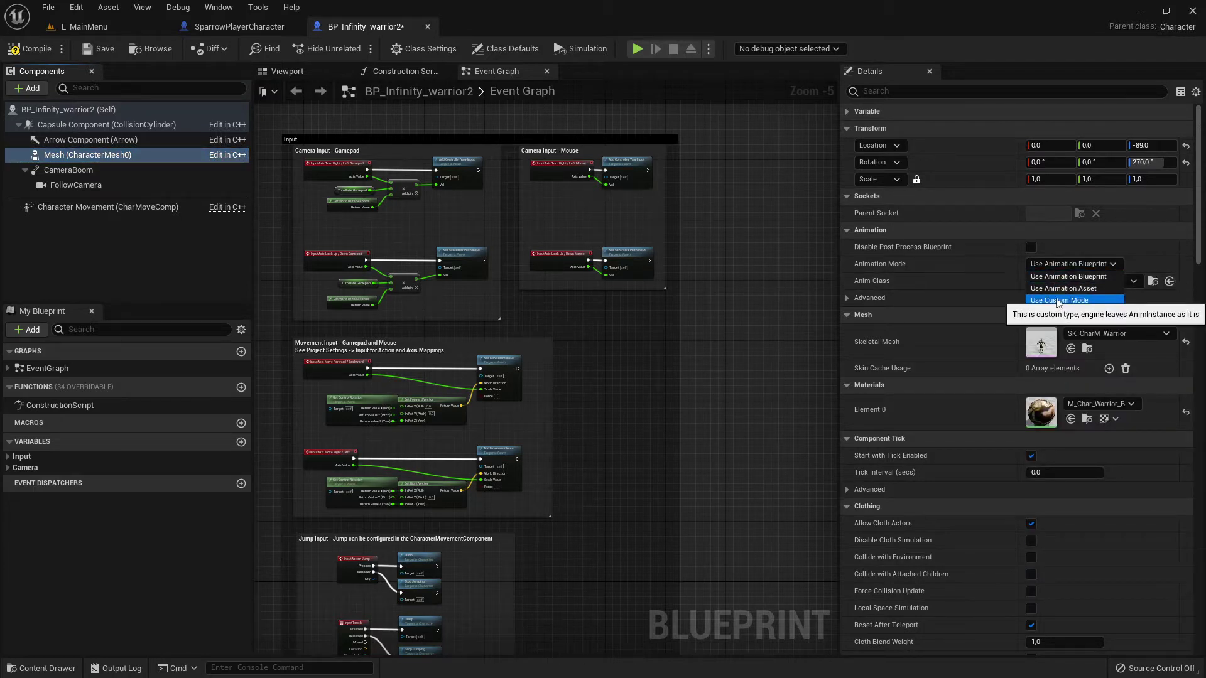
click(1068, 279)
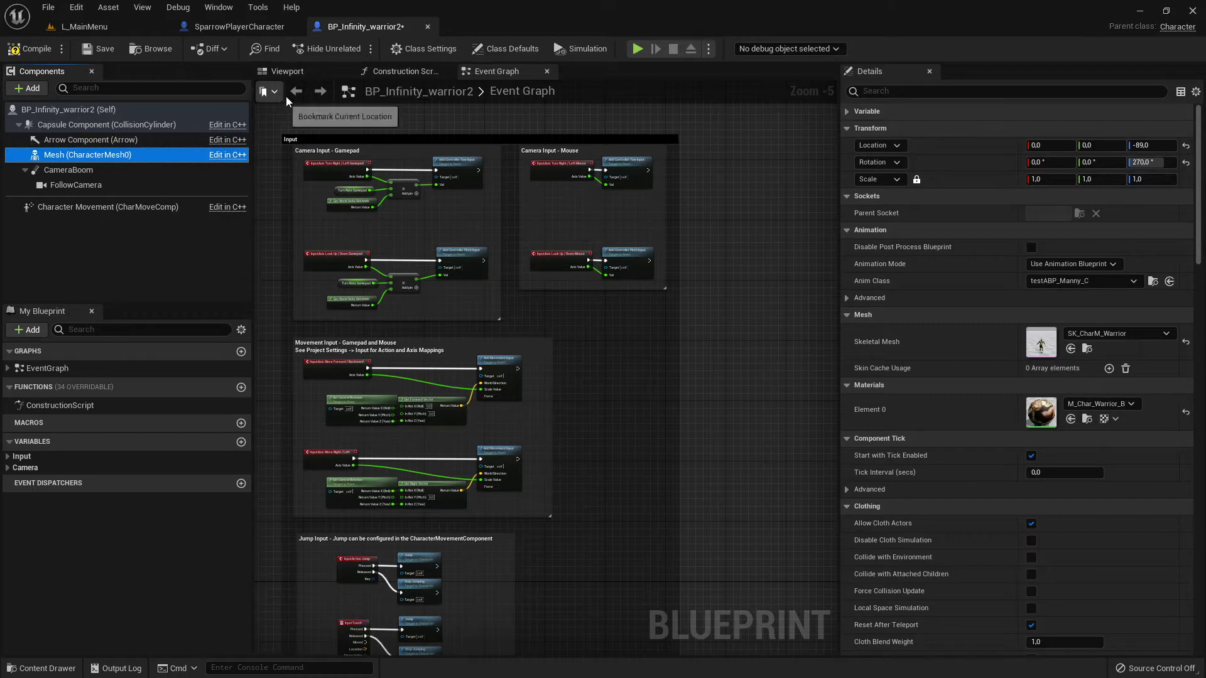
Step: Check the warrior in the blueprint's viewport, then compile and save BP_Infinity_warrior2
click(287, 71)
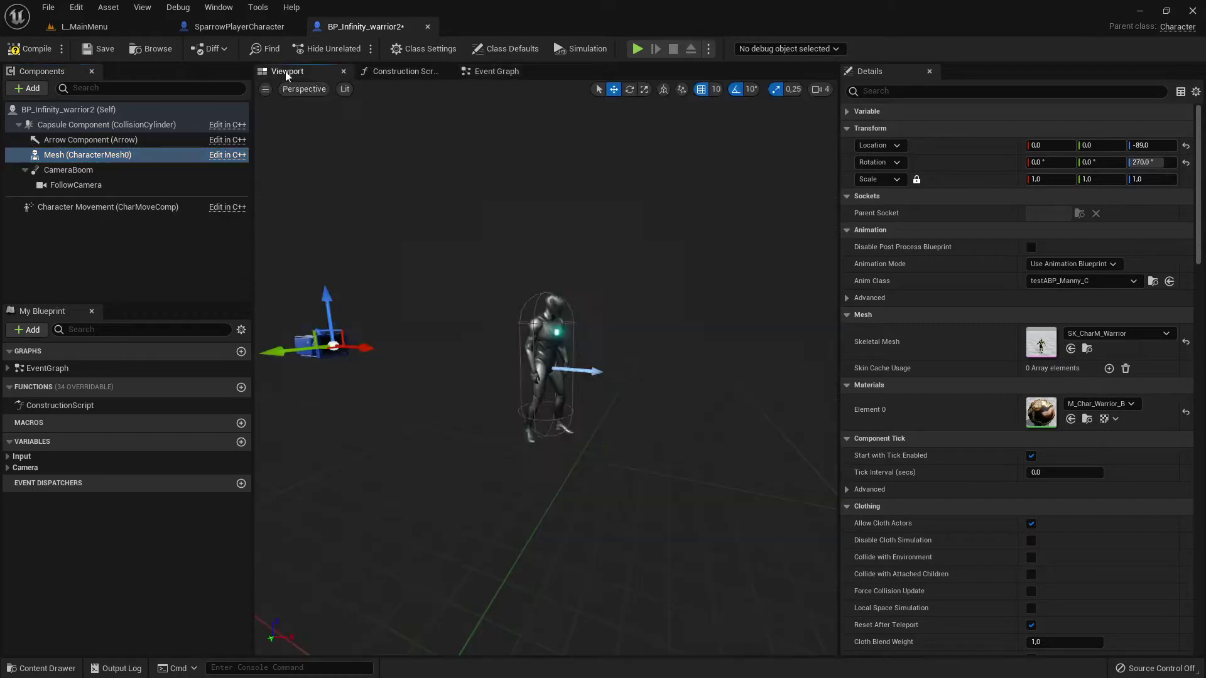
click(17, 47)
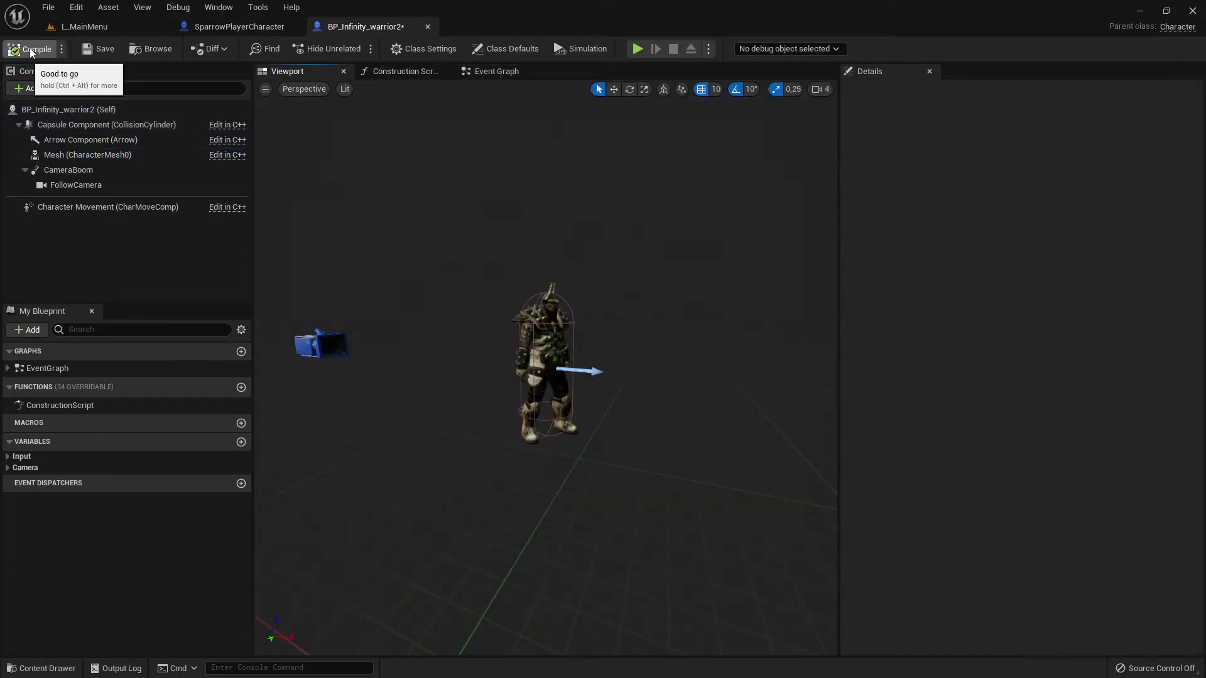
click(100, 49)
Step: Set BP_Infinity_warrior2 as the default pawn class in the world settings of the L_MainMenu level
click(111, 27)
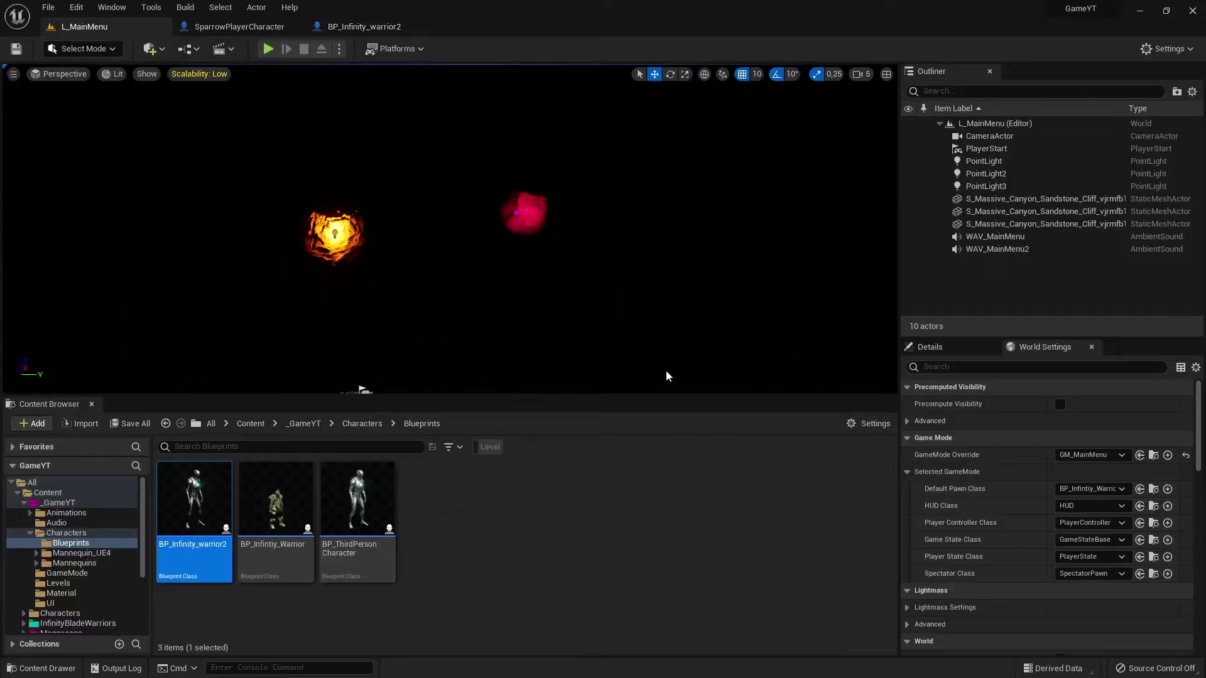
click(1050, 349)
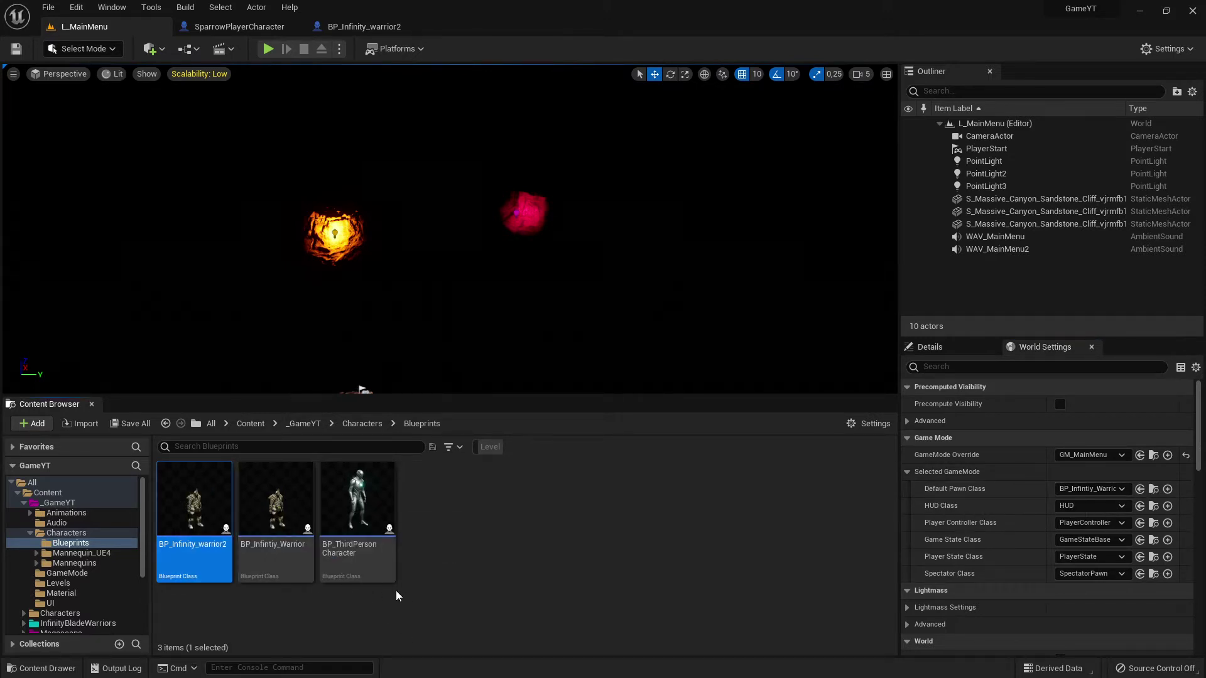
click(188, 554)
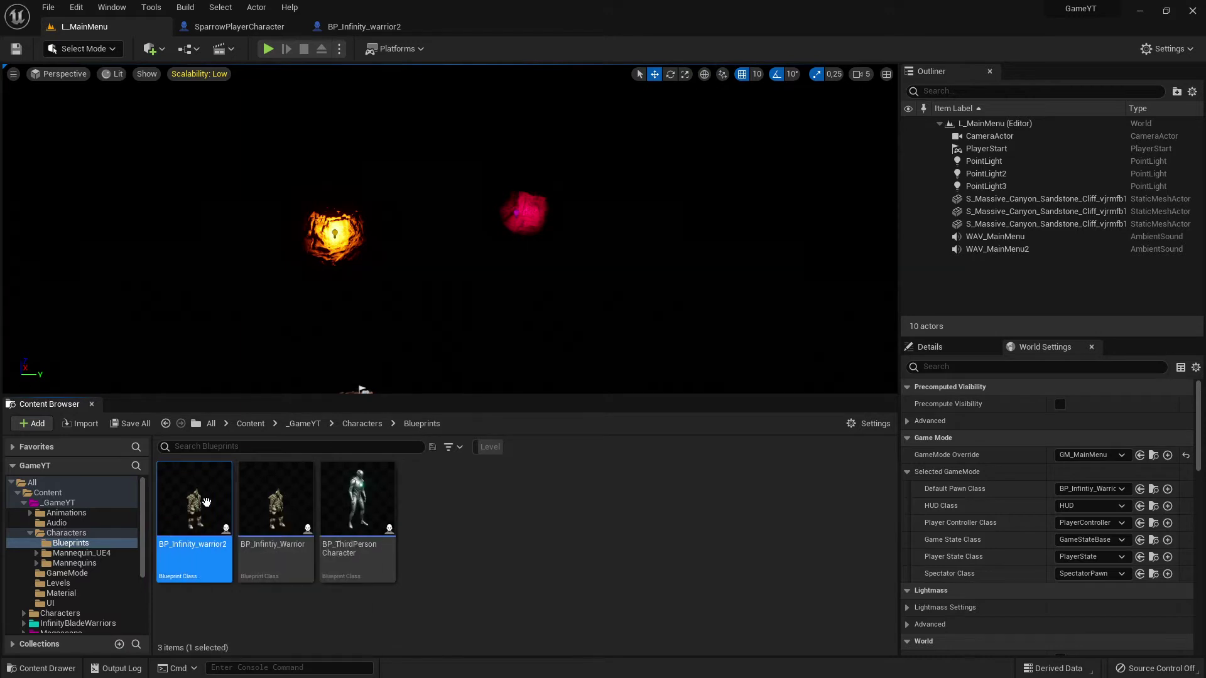
click(1141, 490)
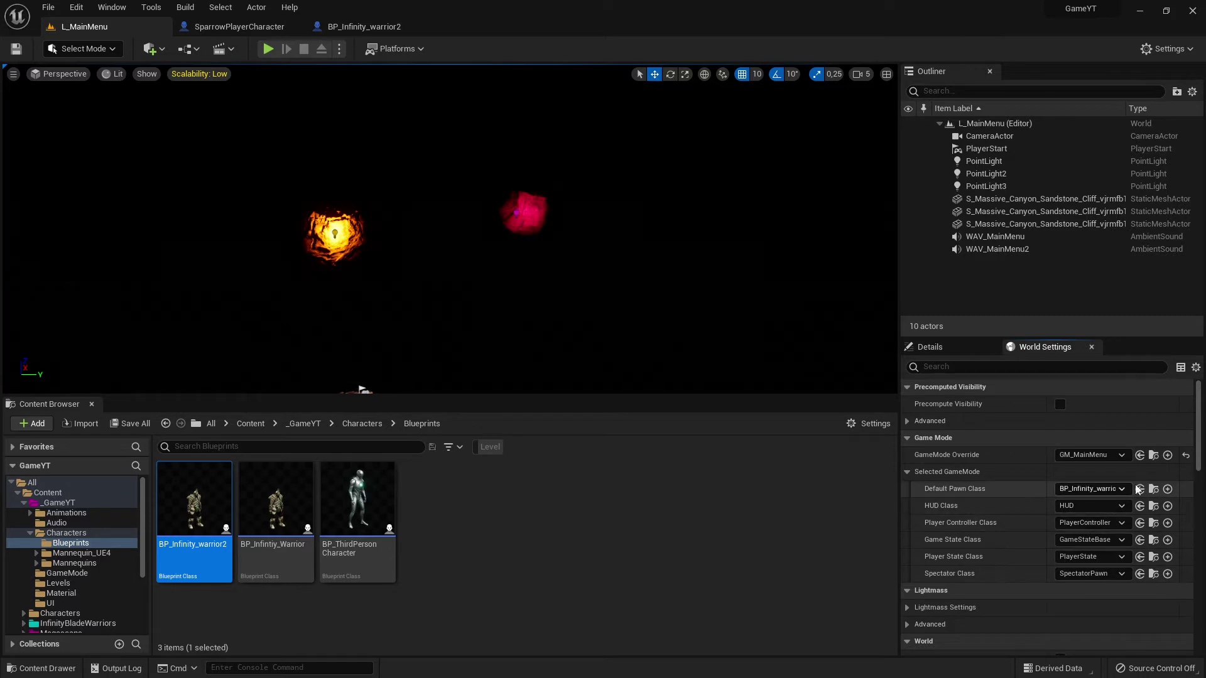
Step: Play the L_MainMenu level in the editor and look through the running game's actors in the Outliner
click(264, 50)
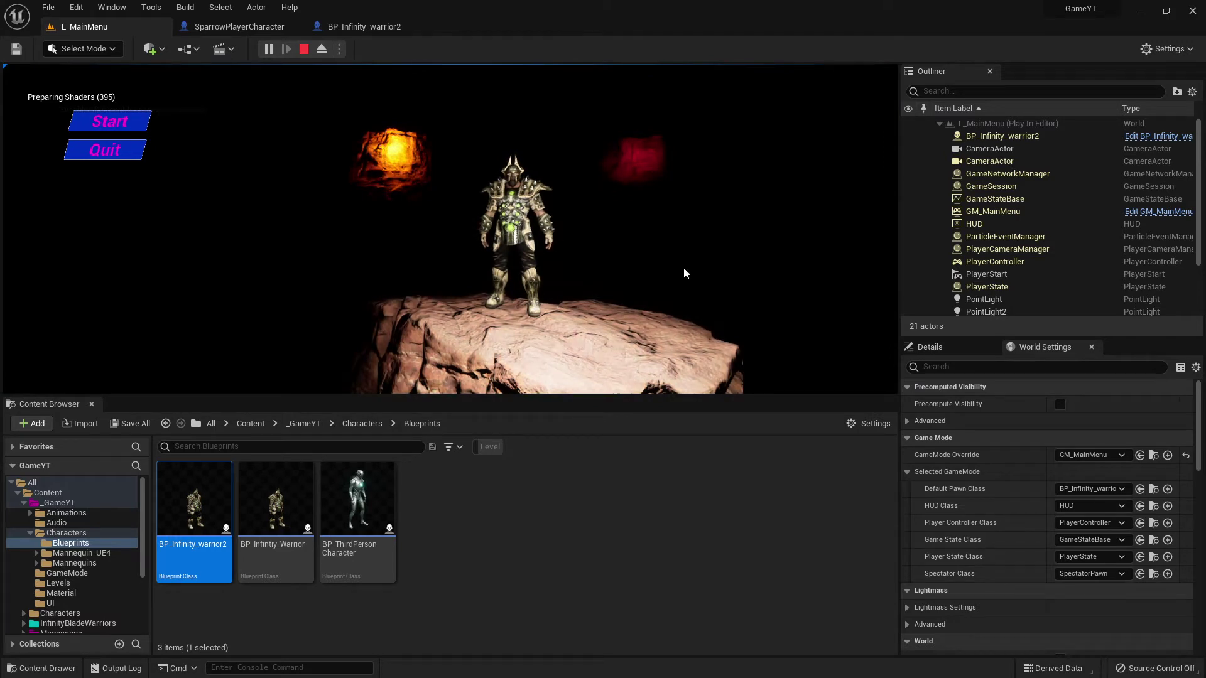
scroll(1112, 192, down, 2)
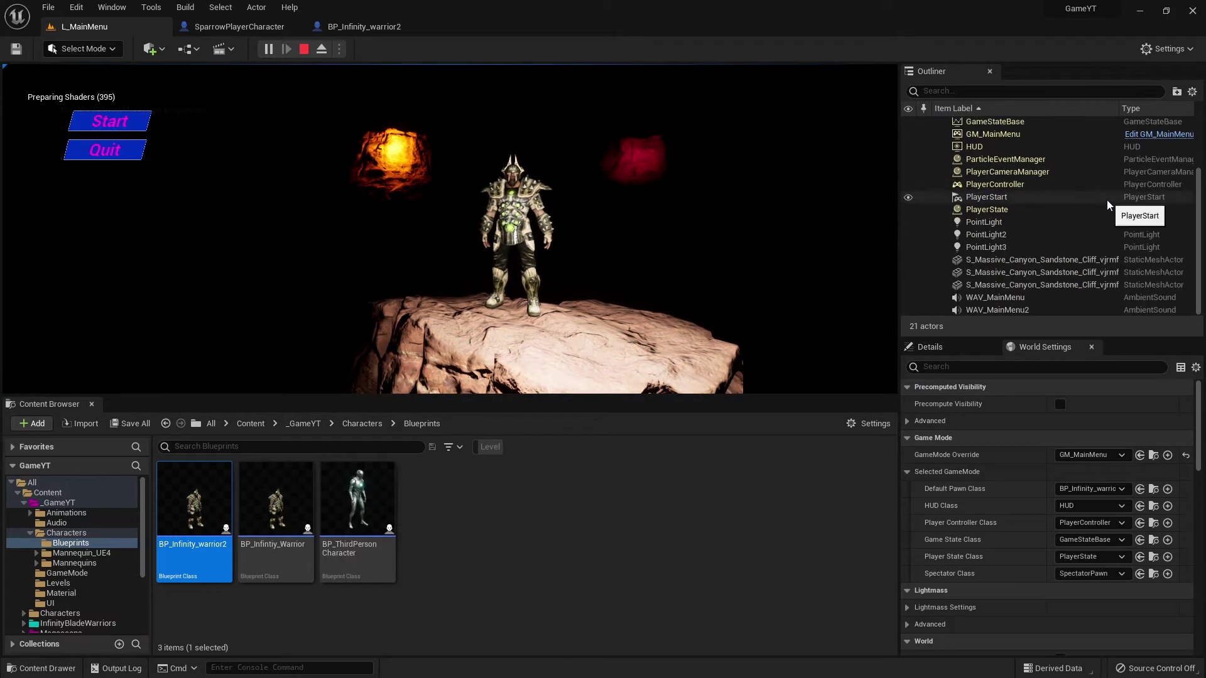
scroll(1087, 252, up, 2)
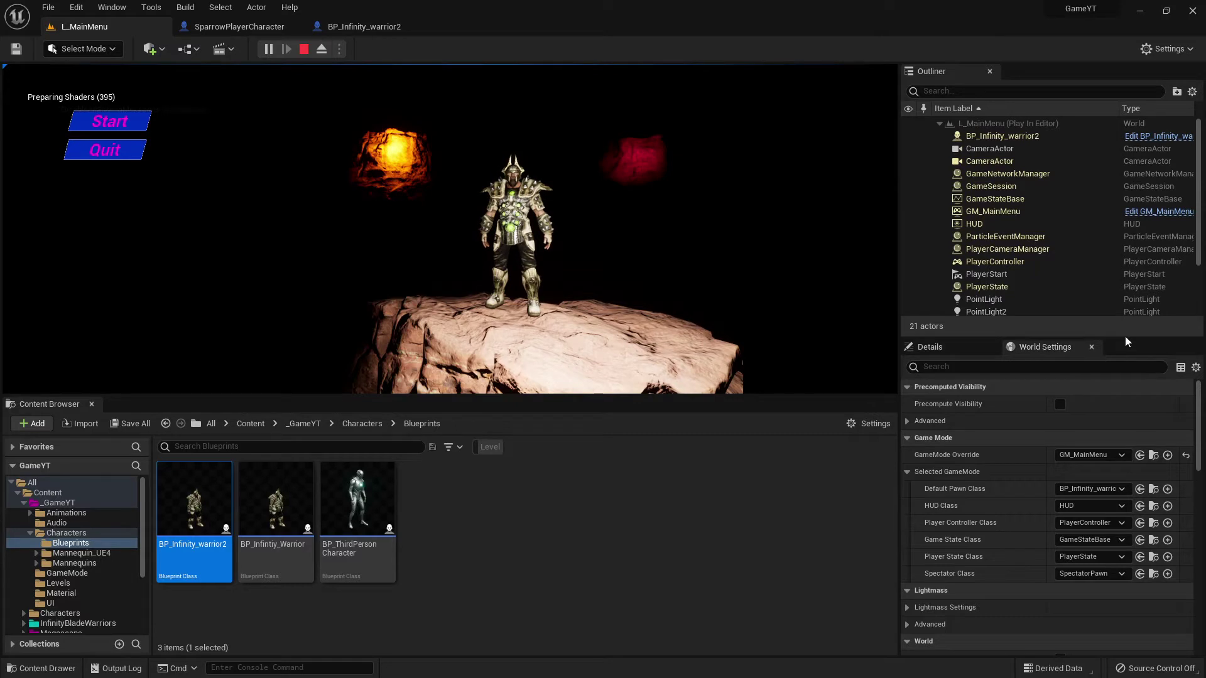
Step: Stop the running game and delete the WAV_MainMenu2 ambient sound from the L_MainMenu level
drag(1126, 338, 1136, 427)
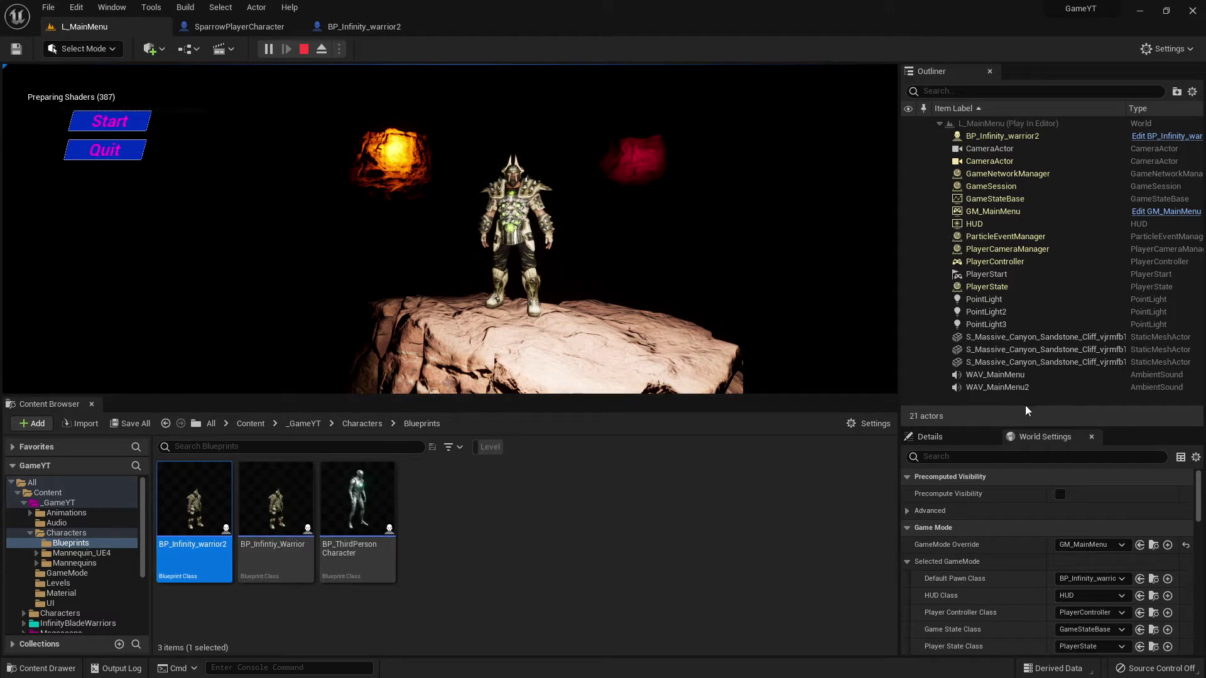
click(304, 48)
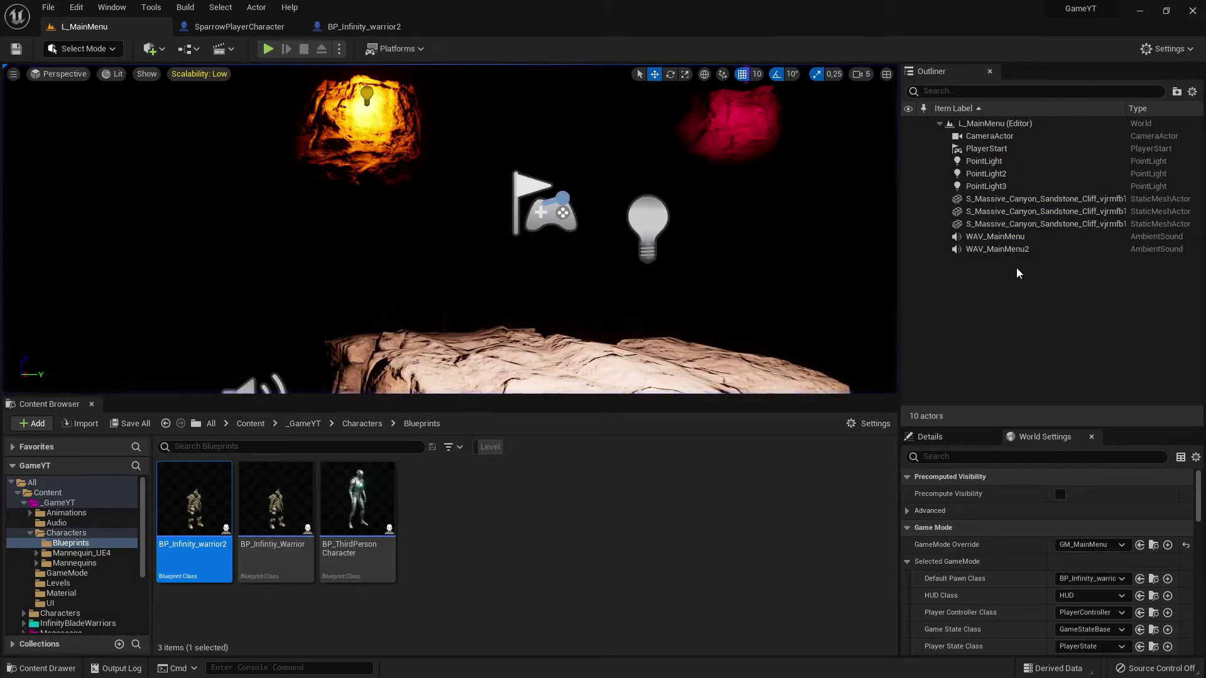
key(Delete)
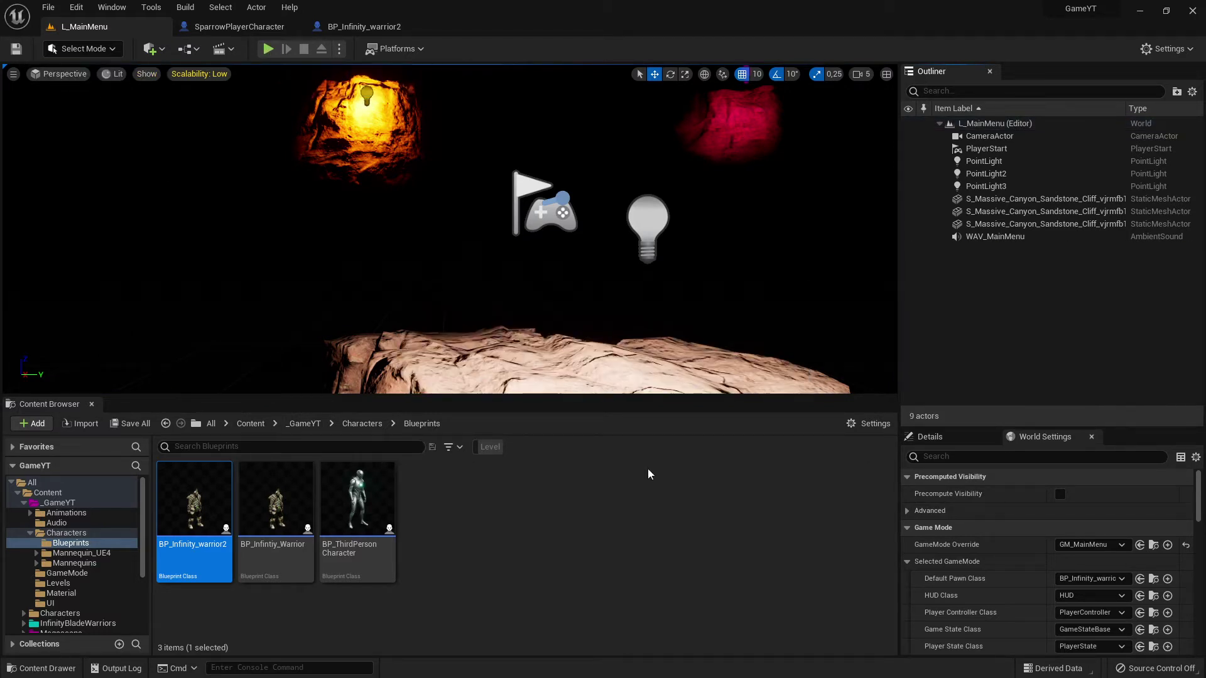
Step: Force delete the BP_Infinity_warrior2 blueprint from the Blueprints folder and save the level
click(645, 555)
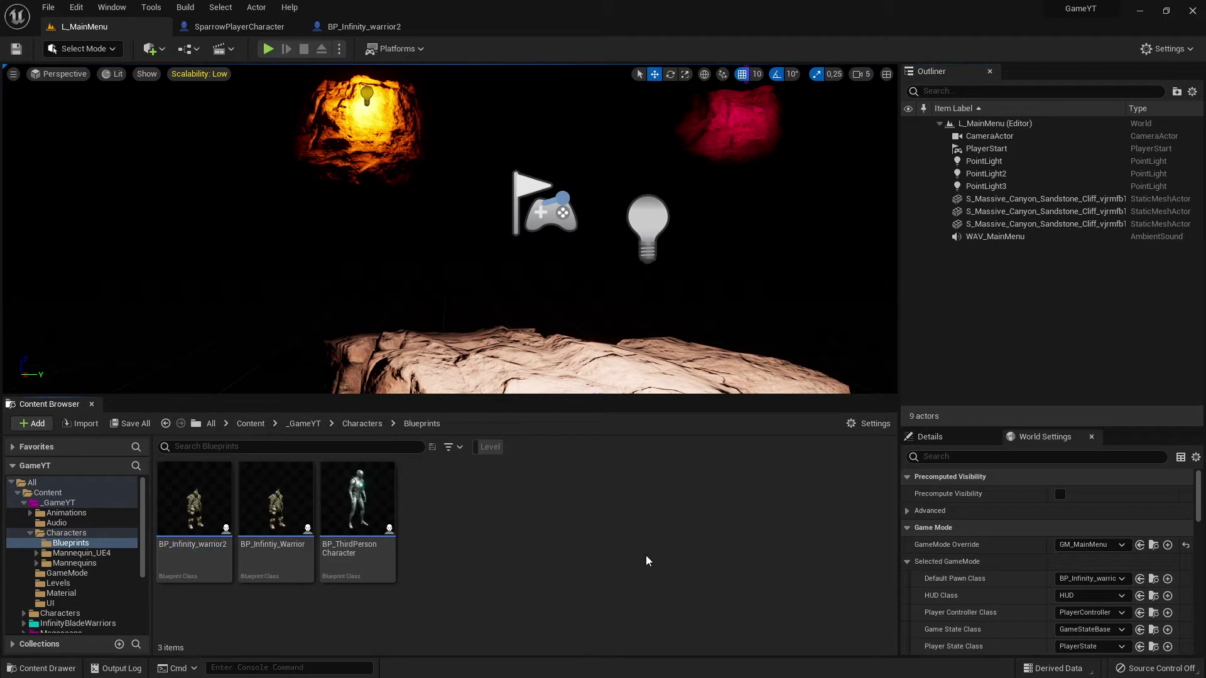
click(212, 534)
key(Delete)
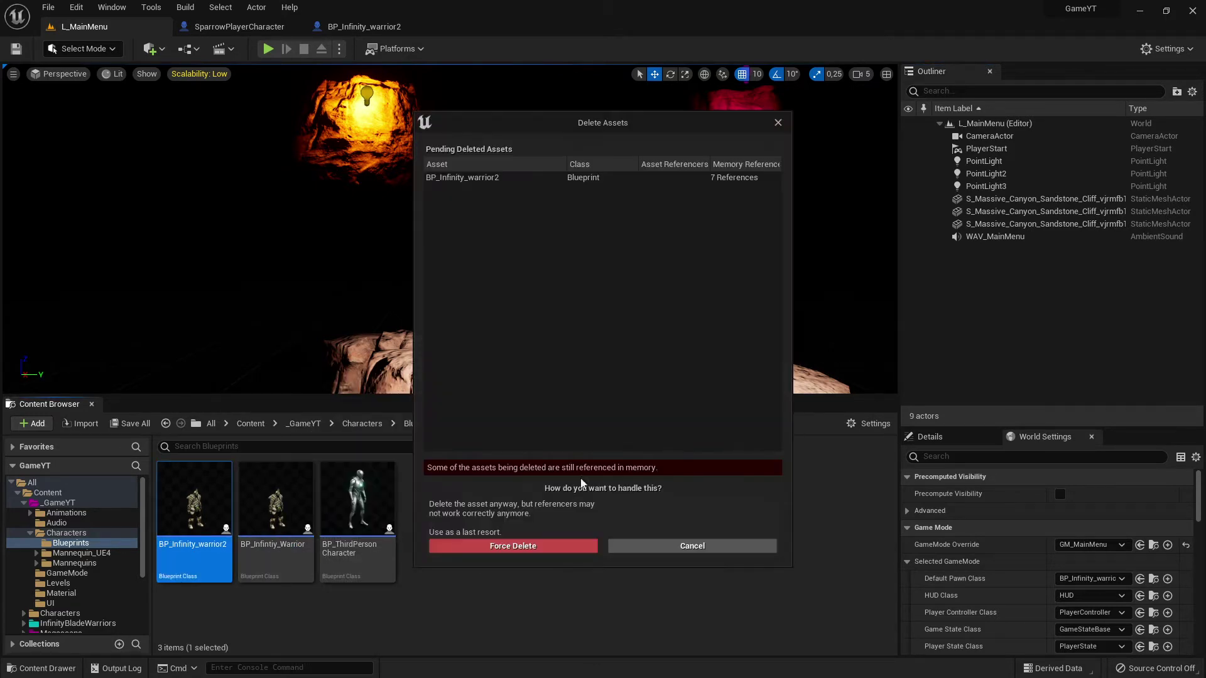
click(566, 546)
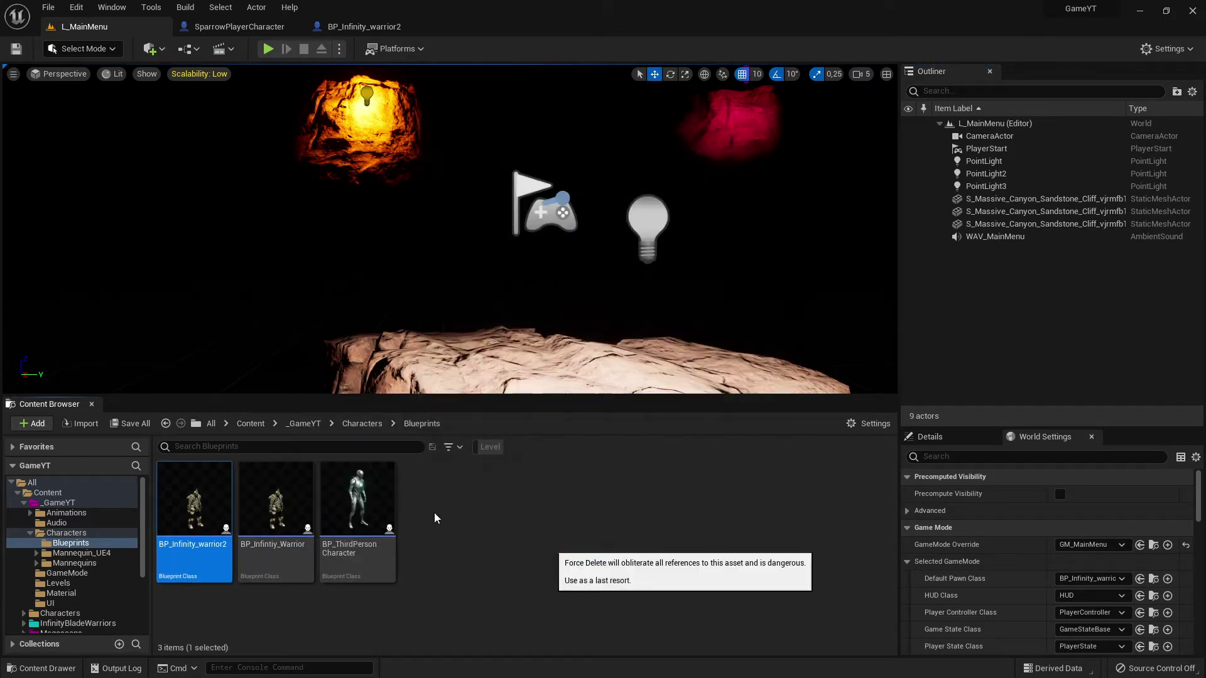
click(211, 509)
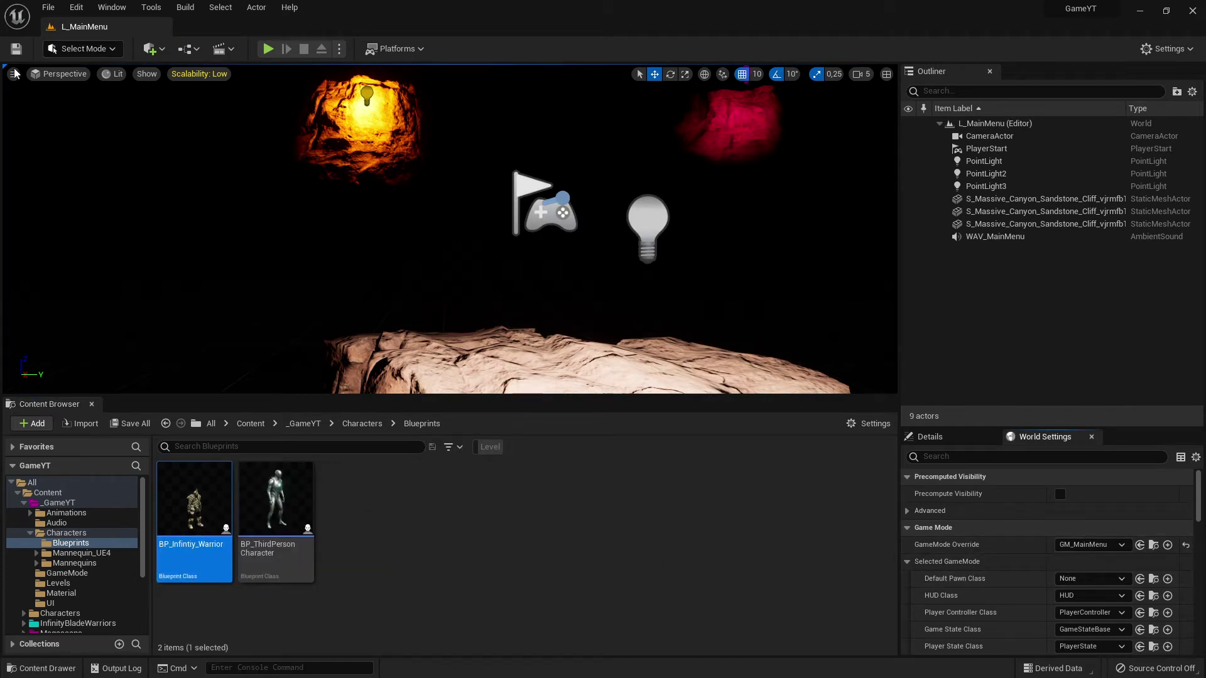
click(13, 47)
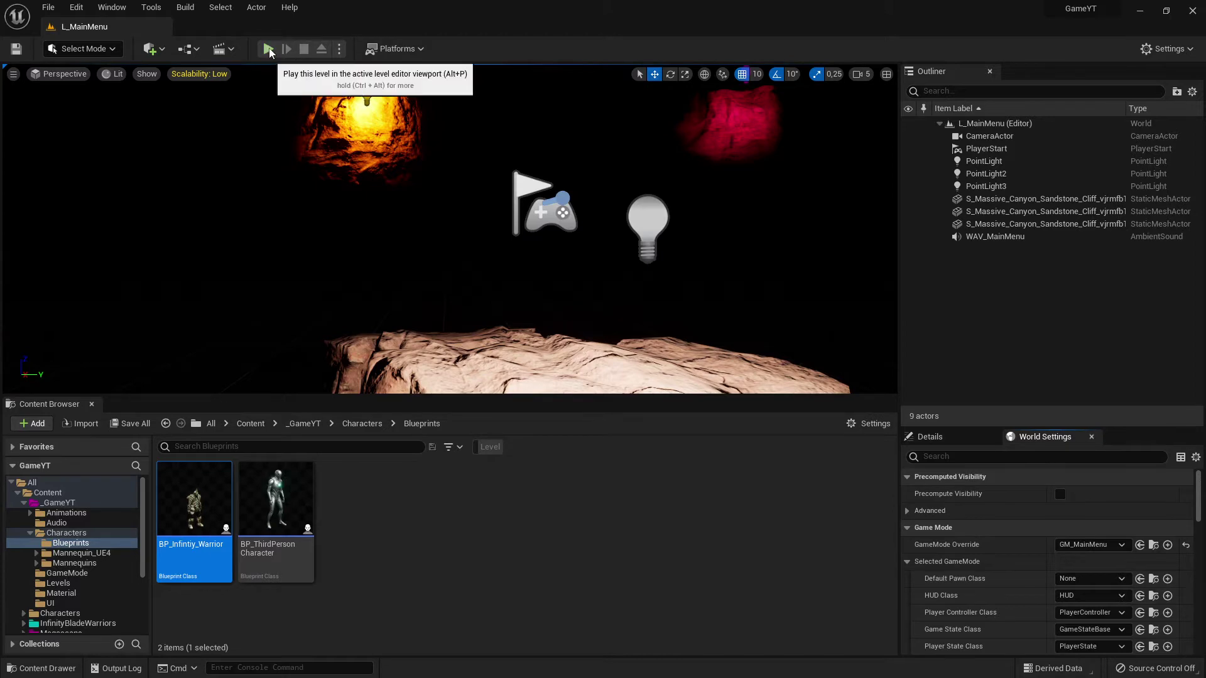
Step: Play-test L_MainMenu and start the game from its menu, then replay the level with the docked Content Browser closed
click(268, 48)
click(119, 121)
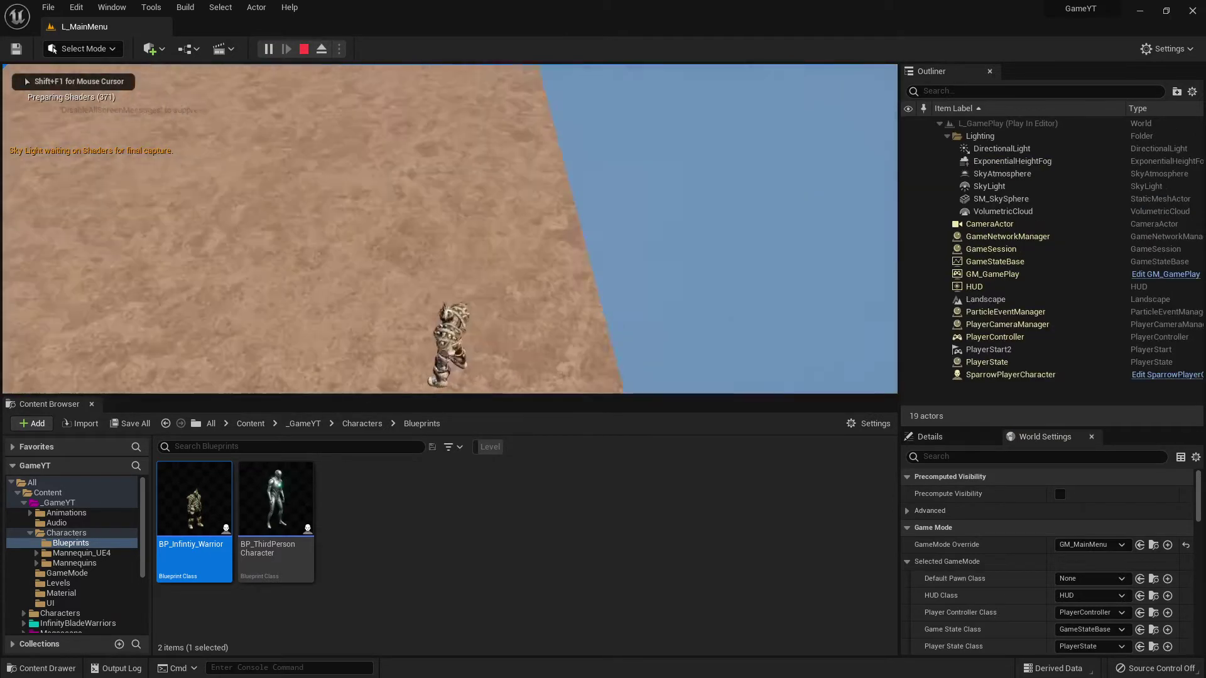
key(Escape)
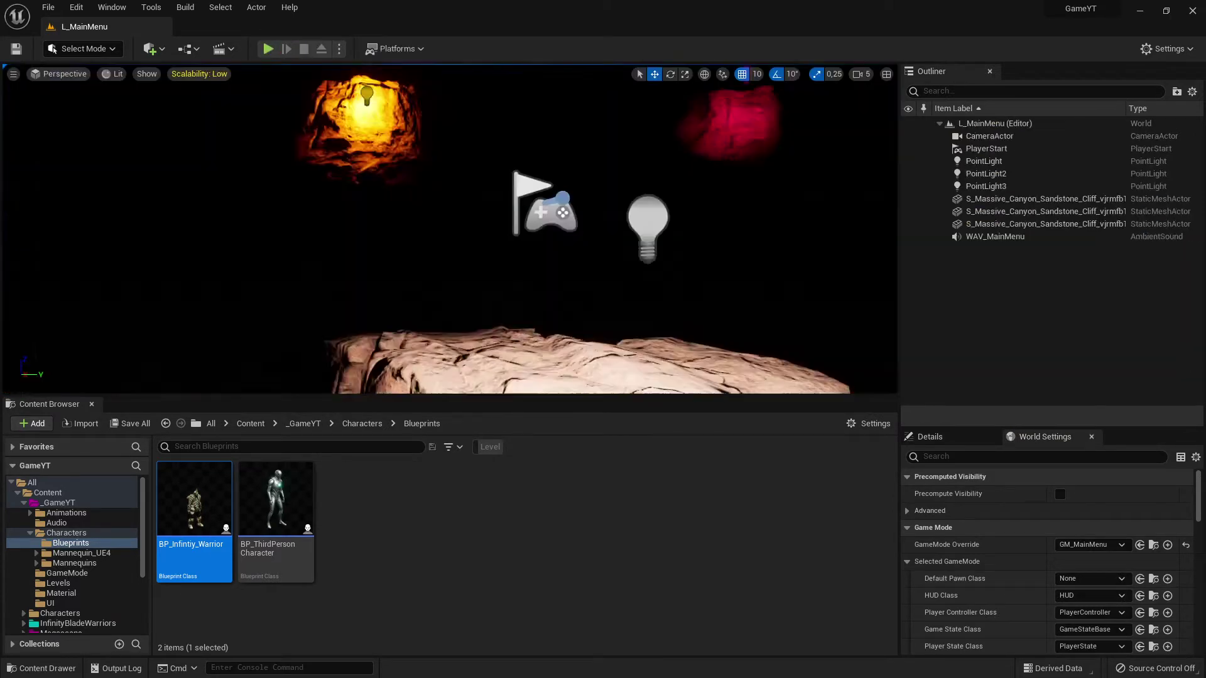
click(91, 404)
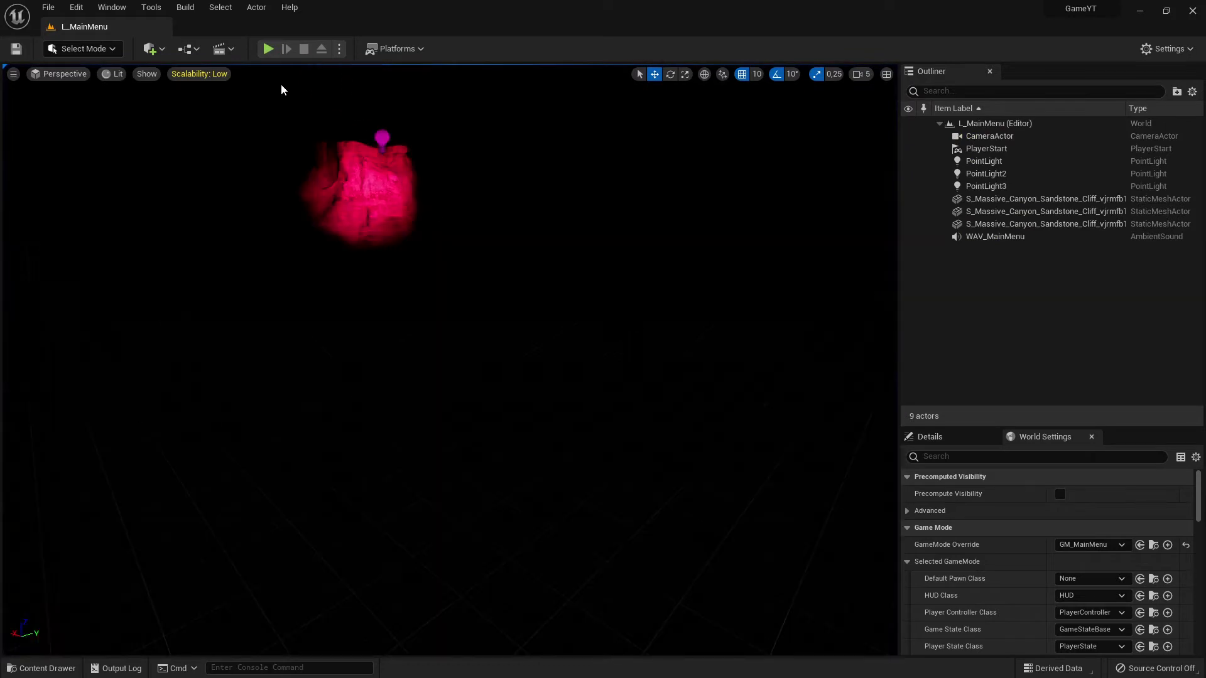
click(269, 51)
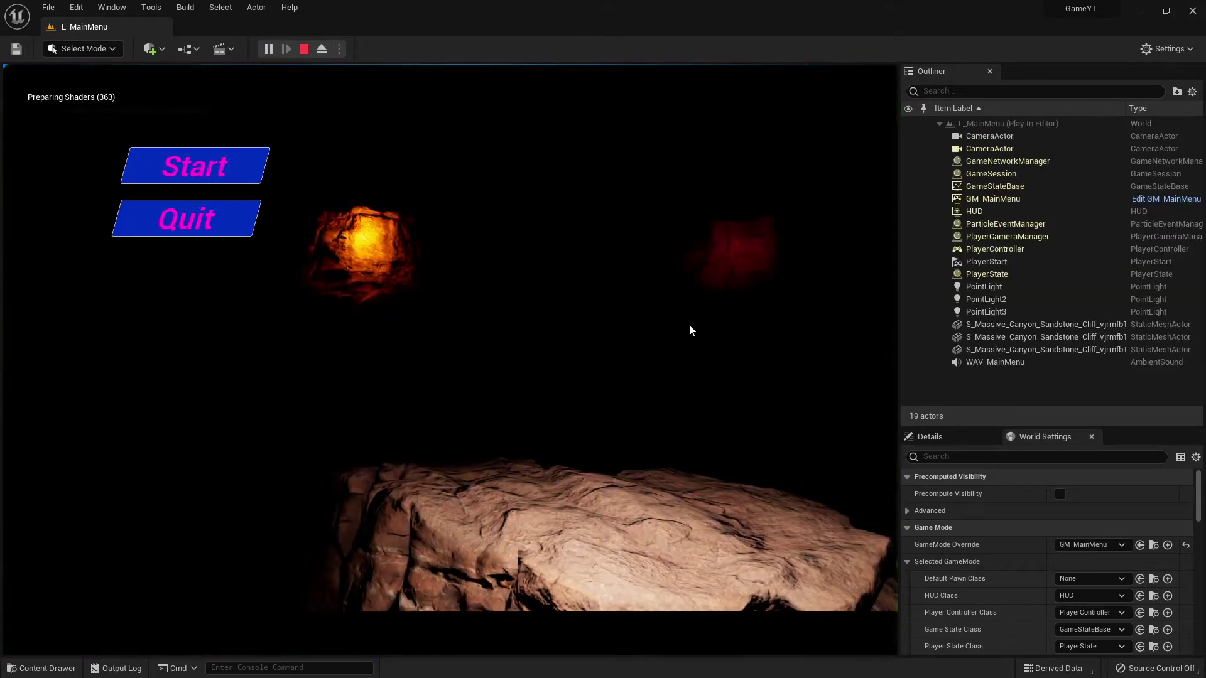
key(Escape)
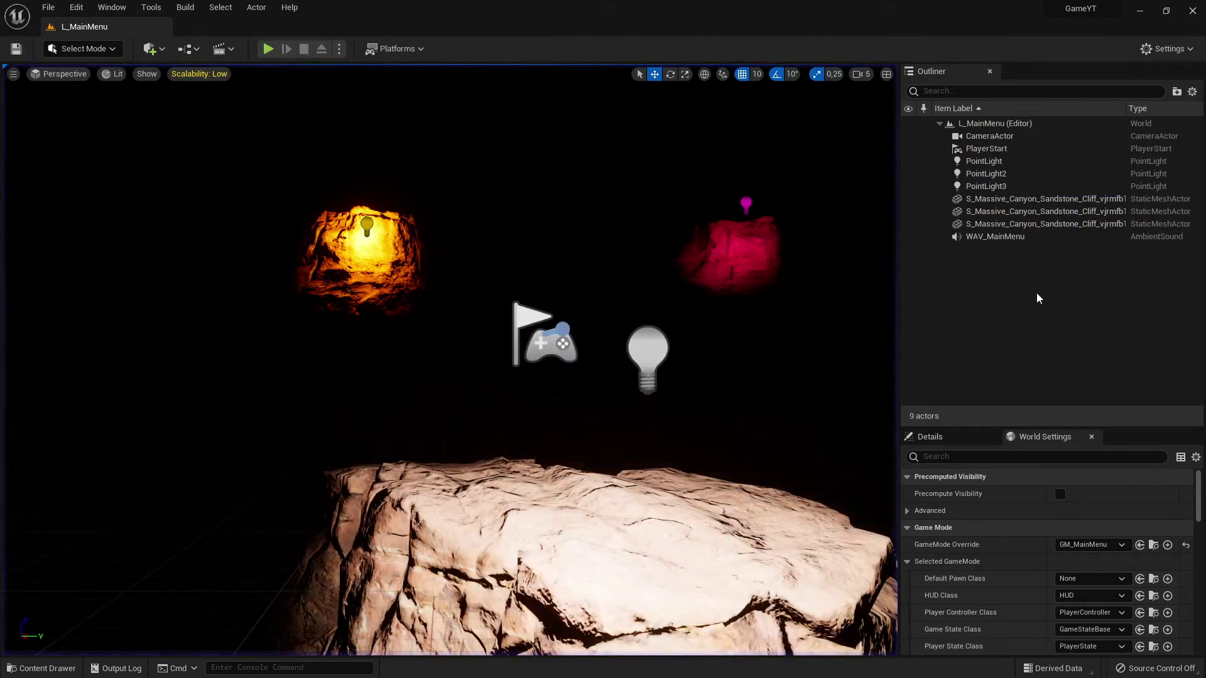
Step: Enable Auto Activate for the WAV_MainMenu ambient sound in the level
click(1001, 240)
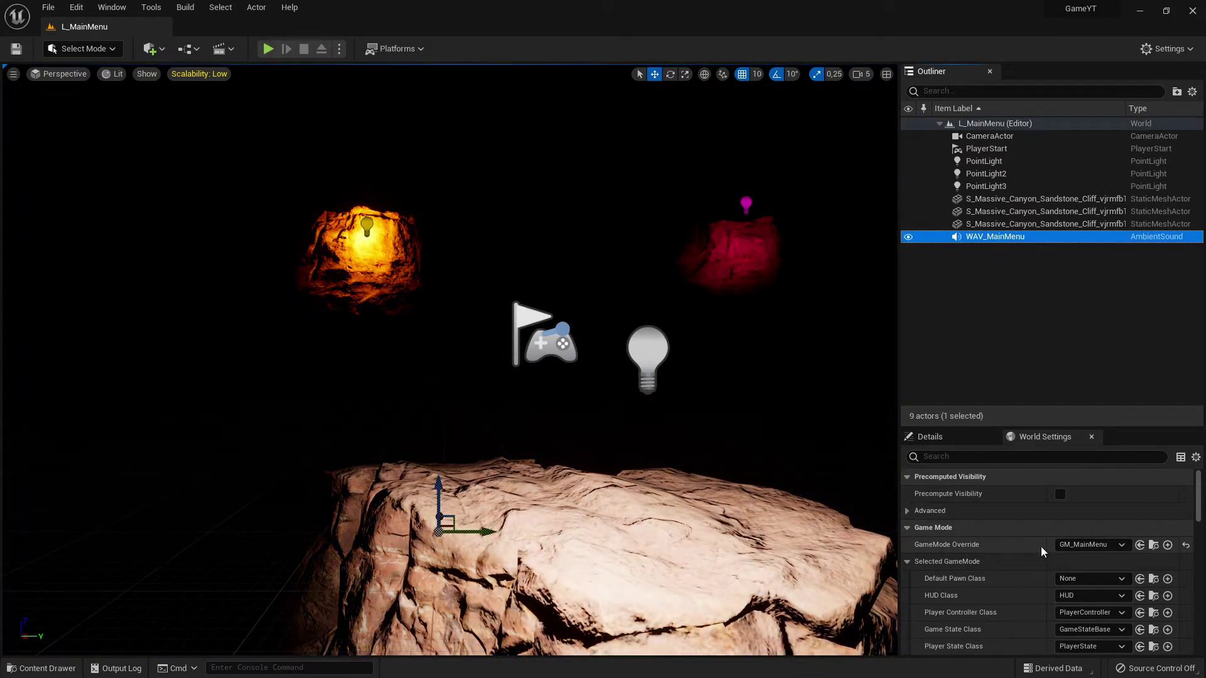
click(1047, 438)
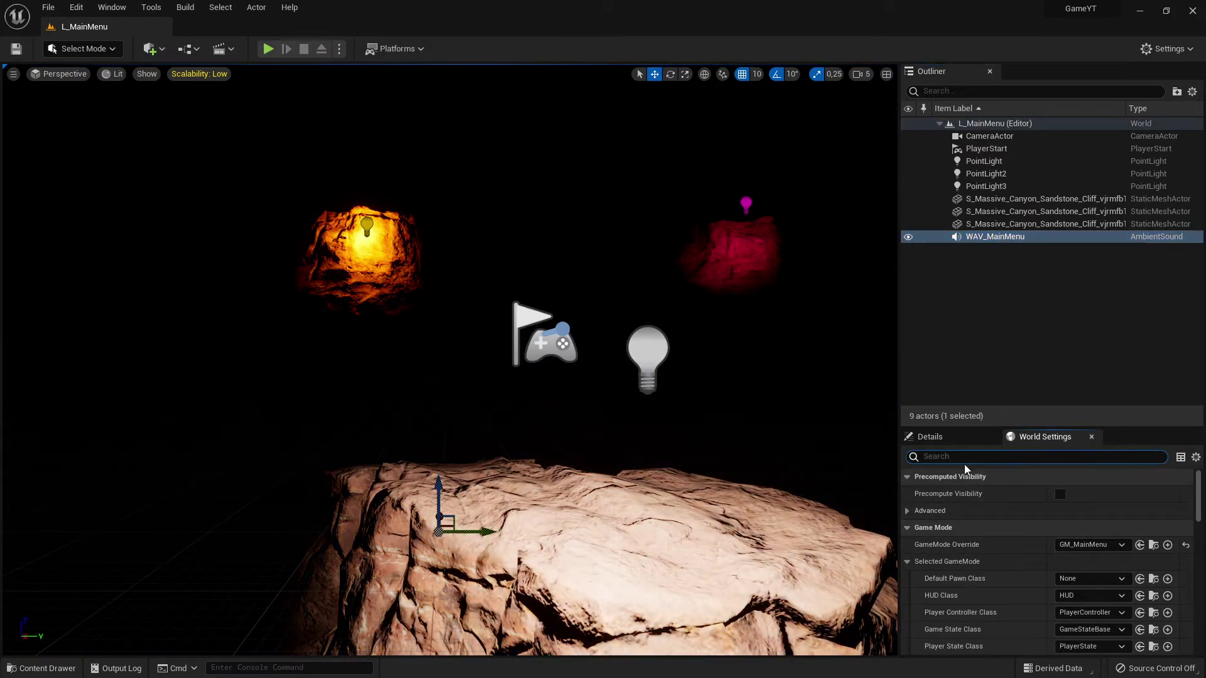
click(937, 438)
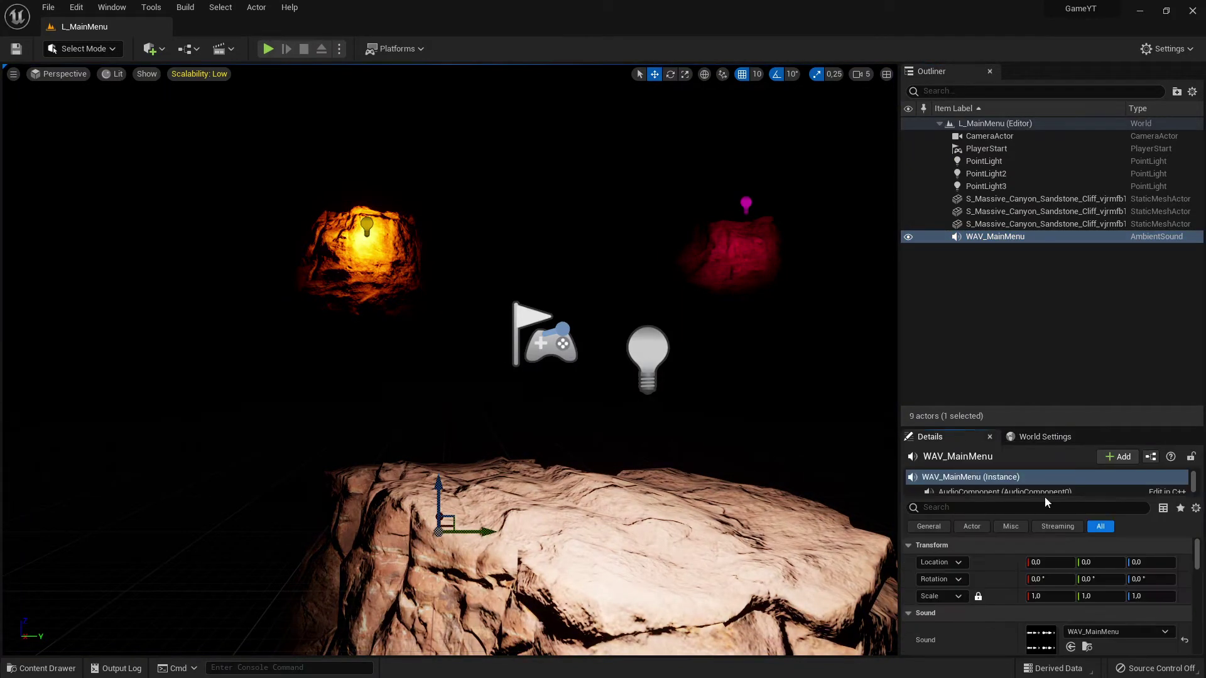
click(960, 508)
text(auto)
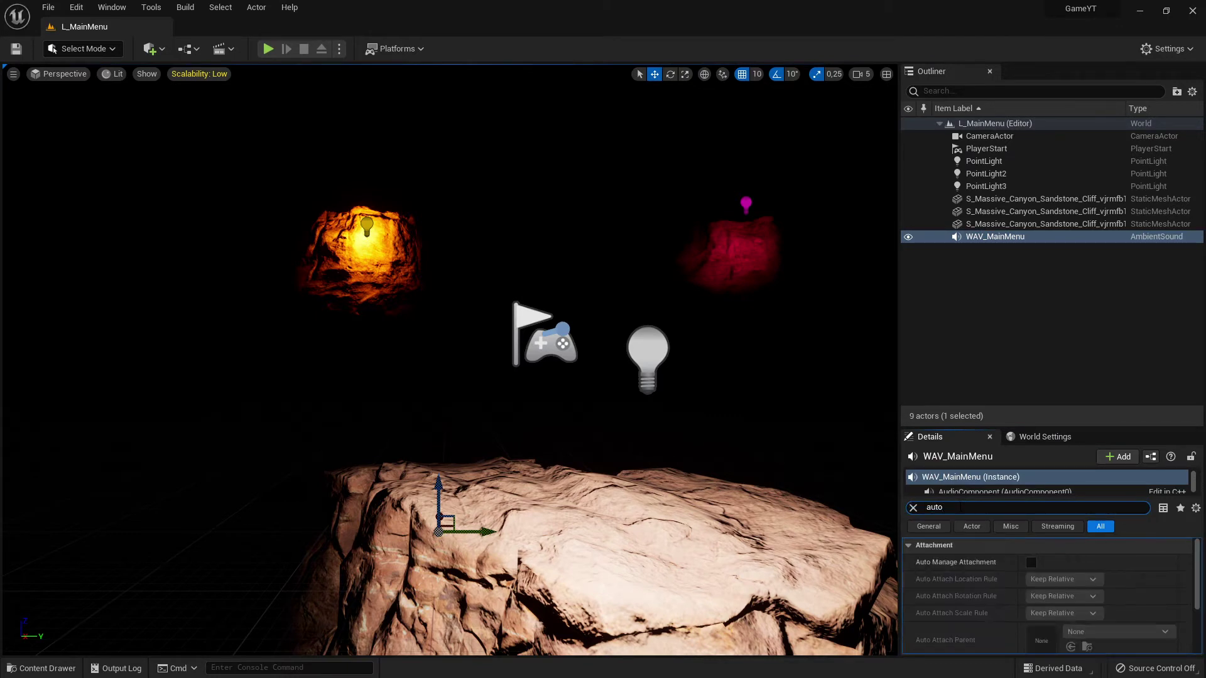
key(BackSpace)
key(BackSpace)
key(BackSpace)
key(BackSpace)
text(acti)
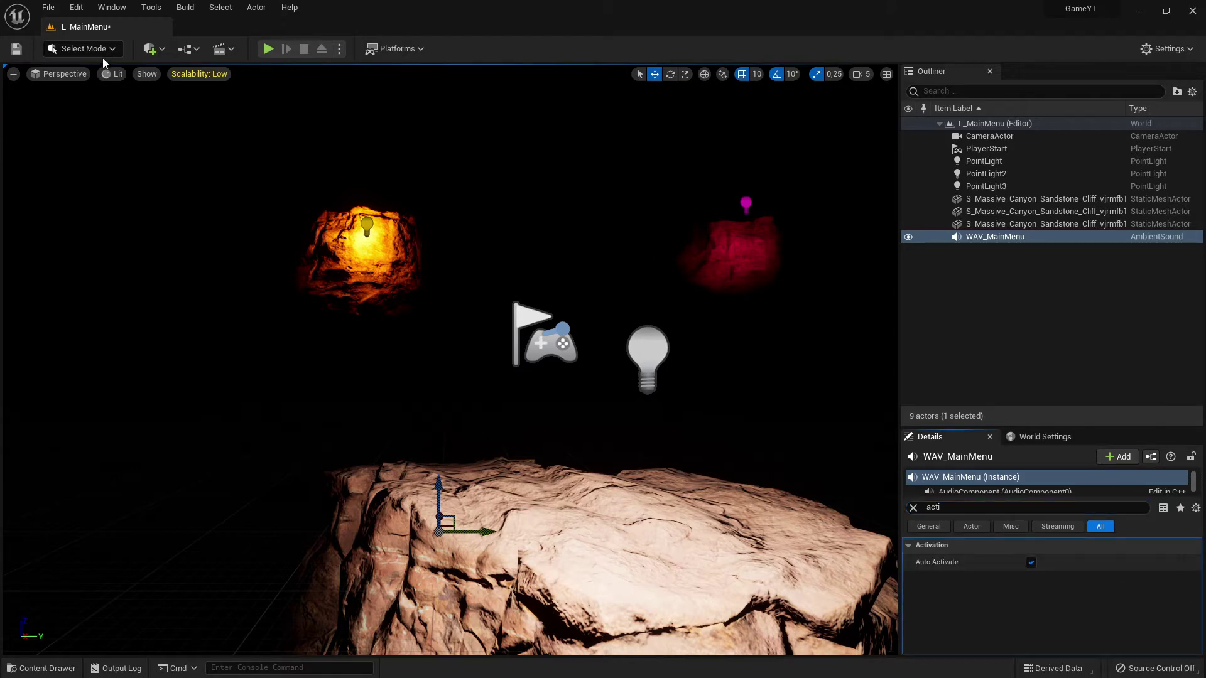
Step: Play the L_MainMenu level to test the menu sound, then stop the game
click(268, 49)
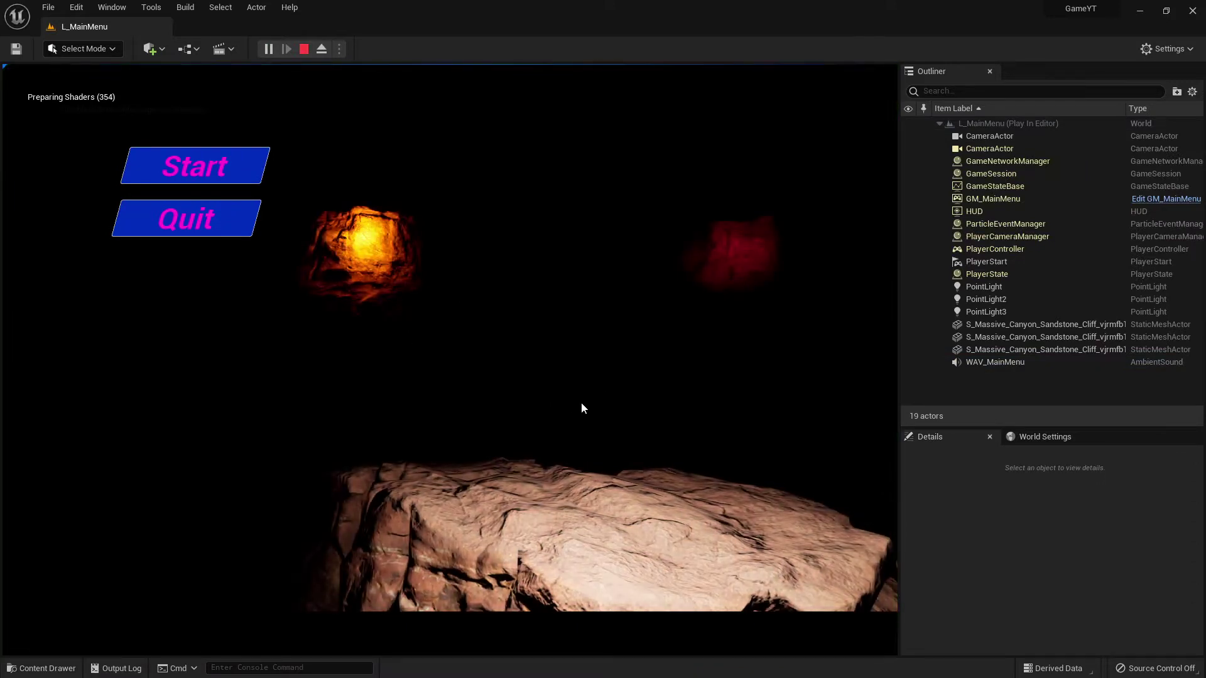
key(Escape)
right_drag(455, 344, 490, 372)
key(d)
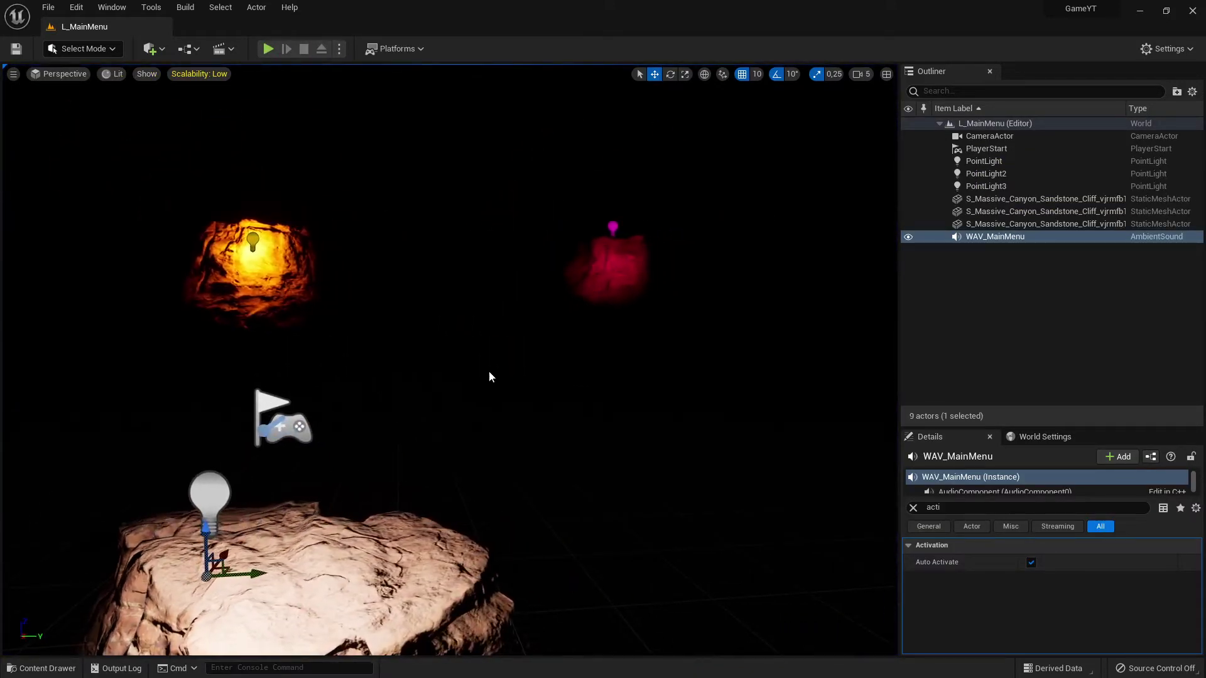
Step: Set BP_Infintiy_Warrior from the Characters Blueprints folder as the default pawn class in the L_MainMenu world settings
click(1033, 438)
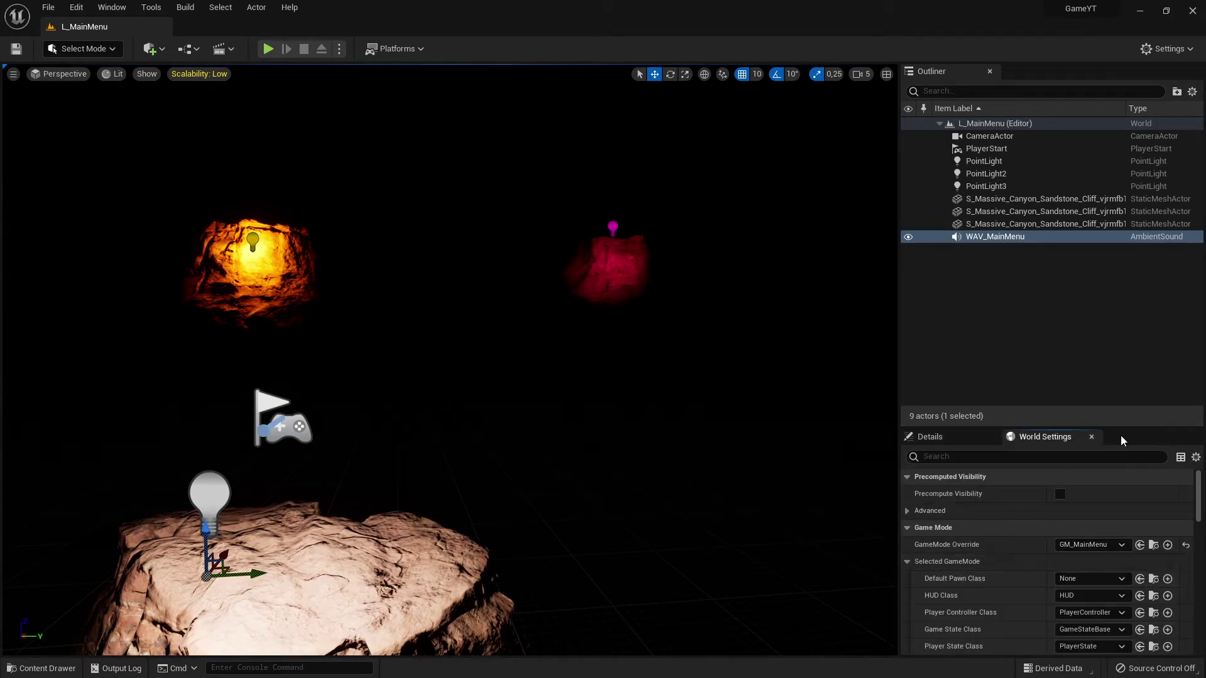
drag(1126, 429, 1120, 332)
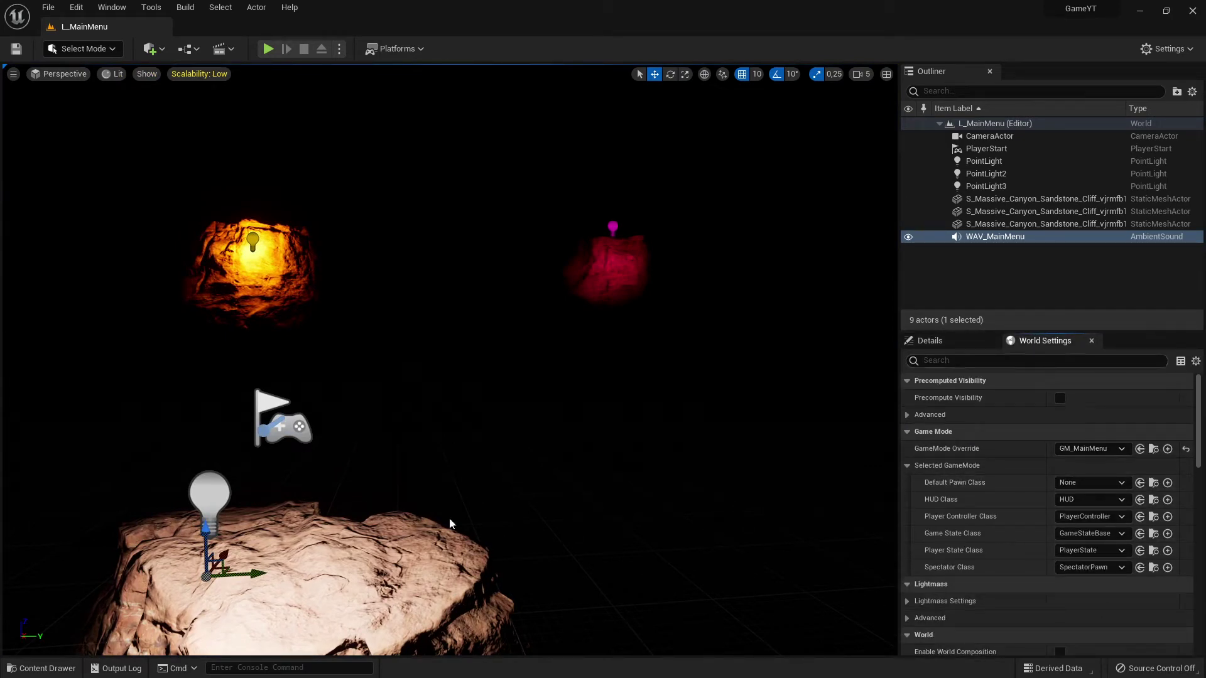
click(44, 669)
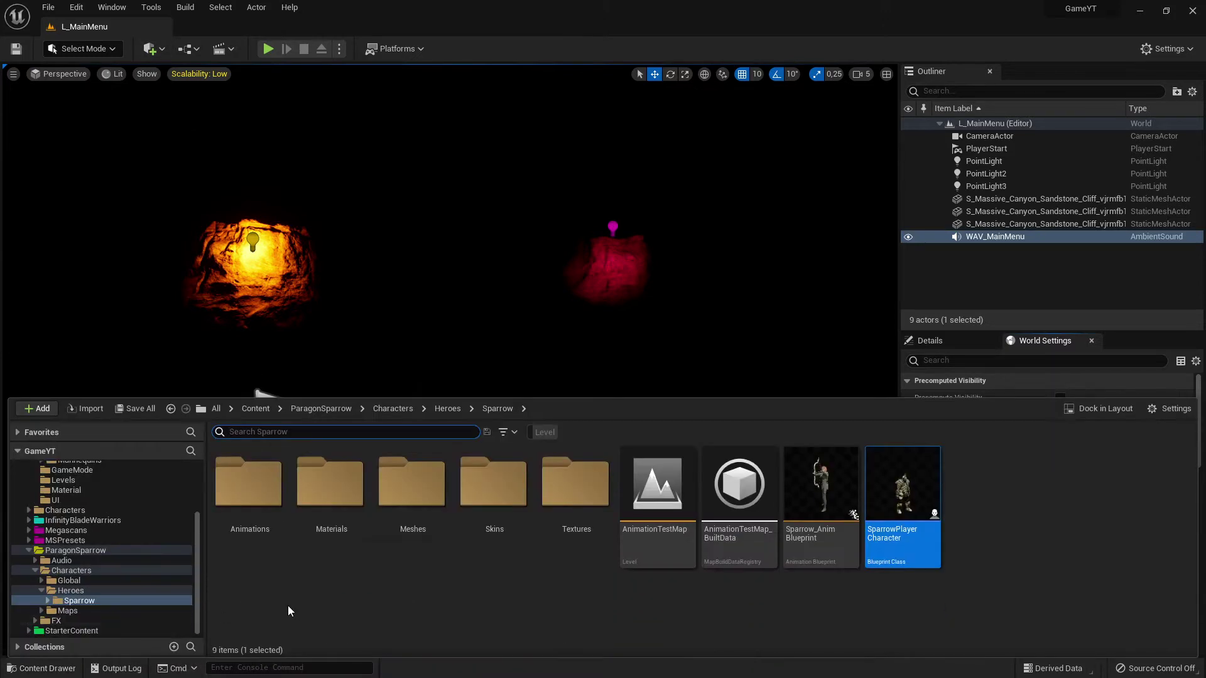
scroll(132, 523, up, 3)
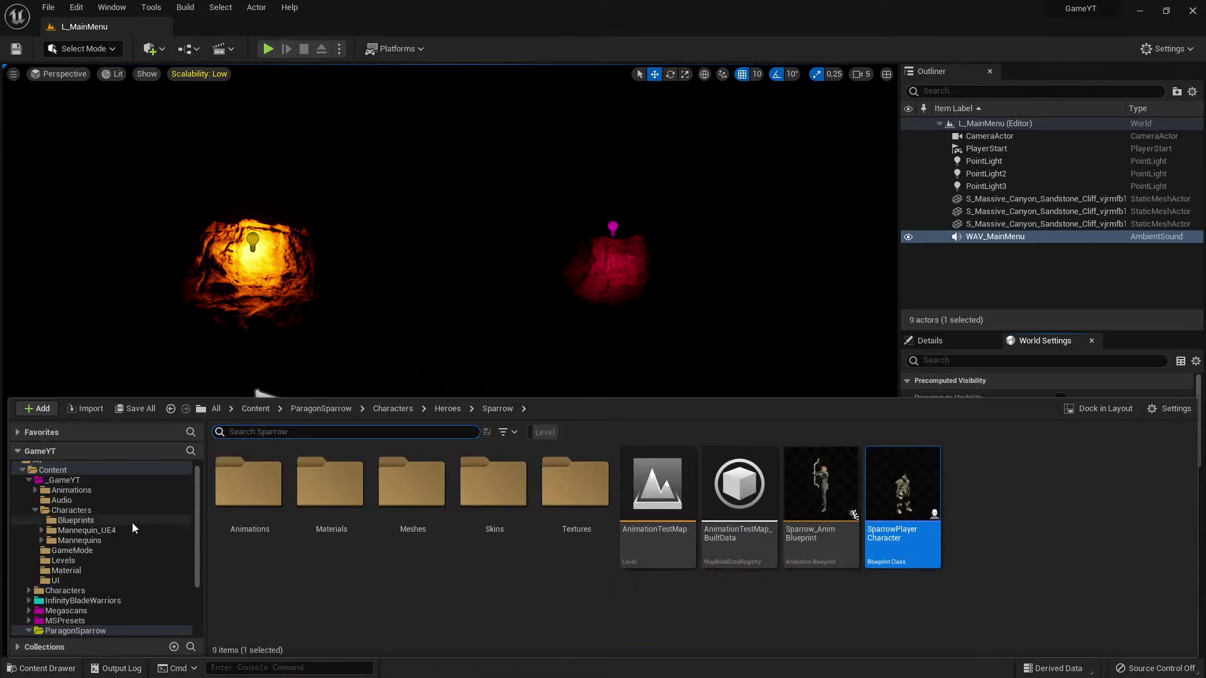
click(75, 519)
double_click(249, 484)
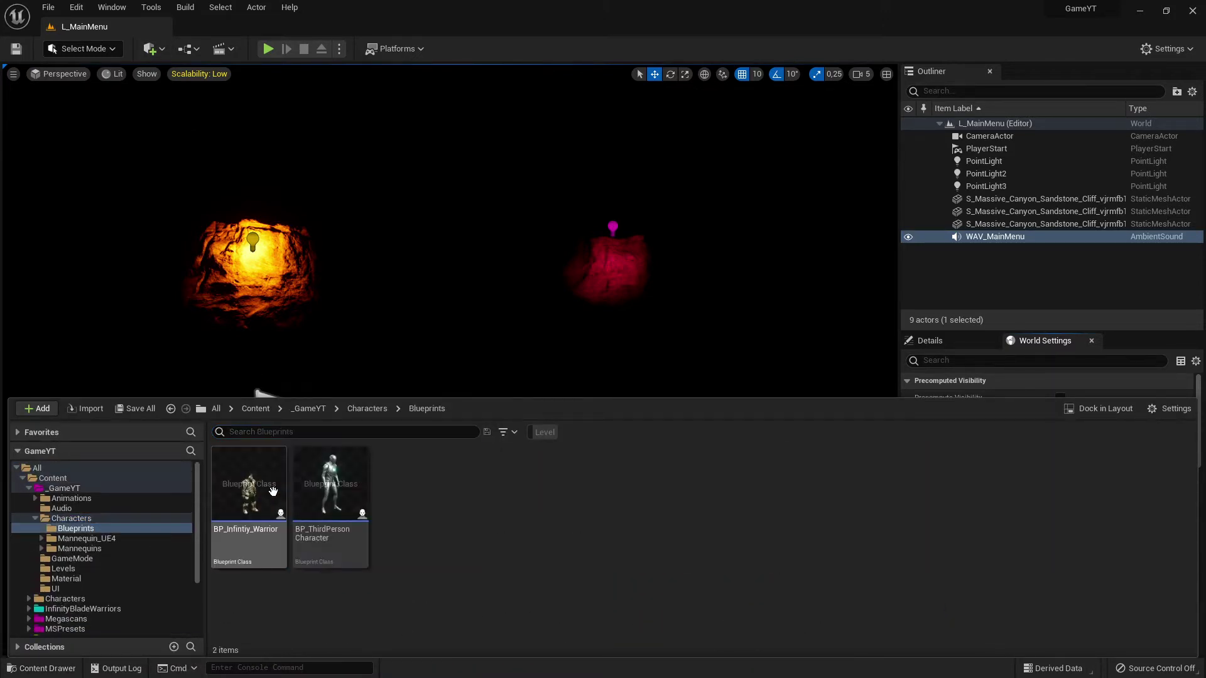
click(249, 496)
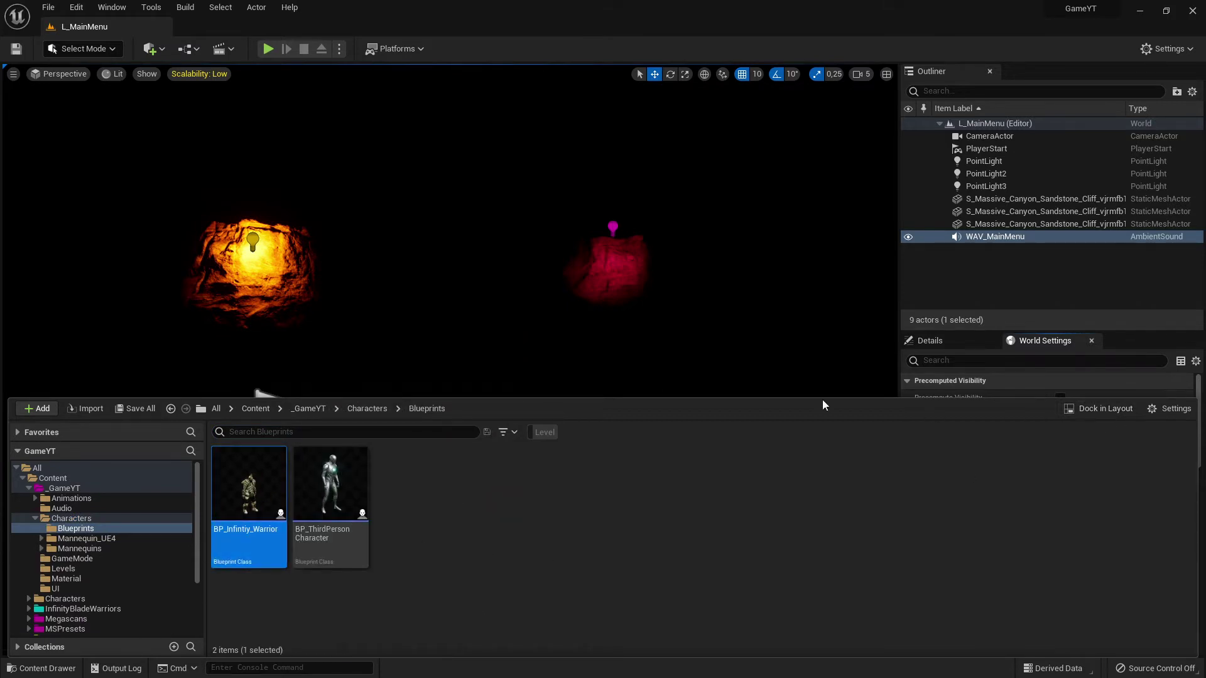
click(714, 345)
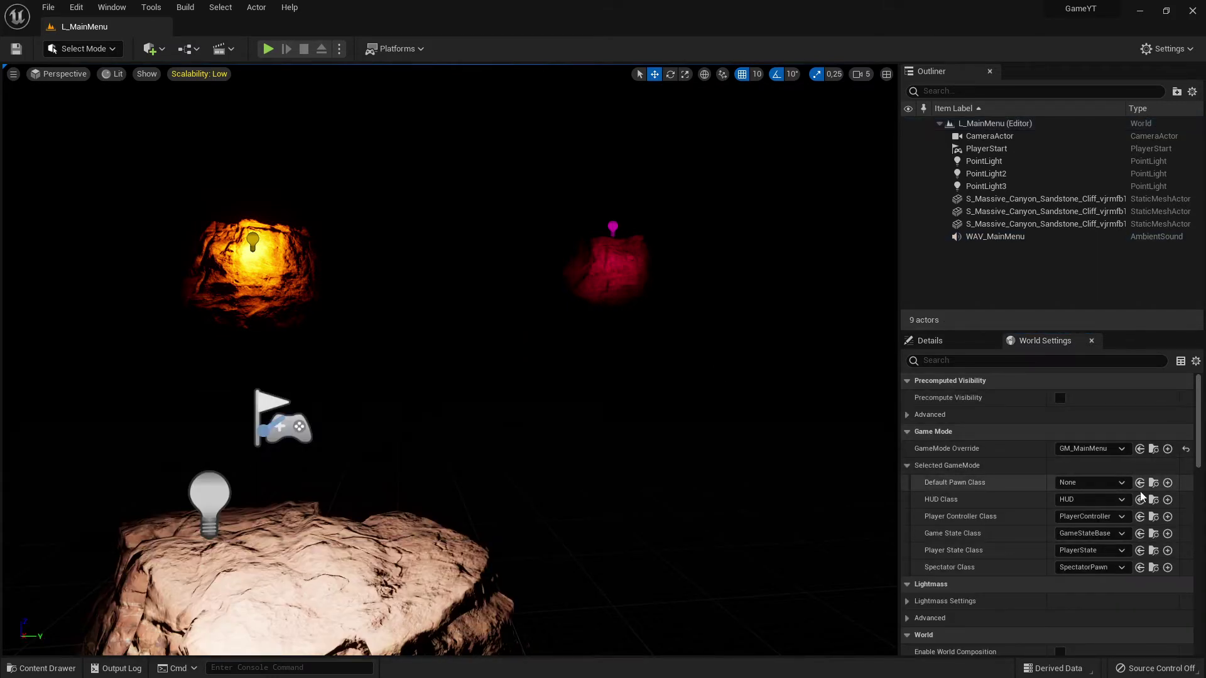
click(1139, 482)
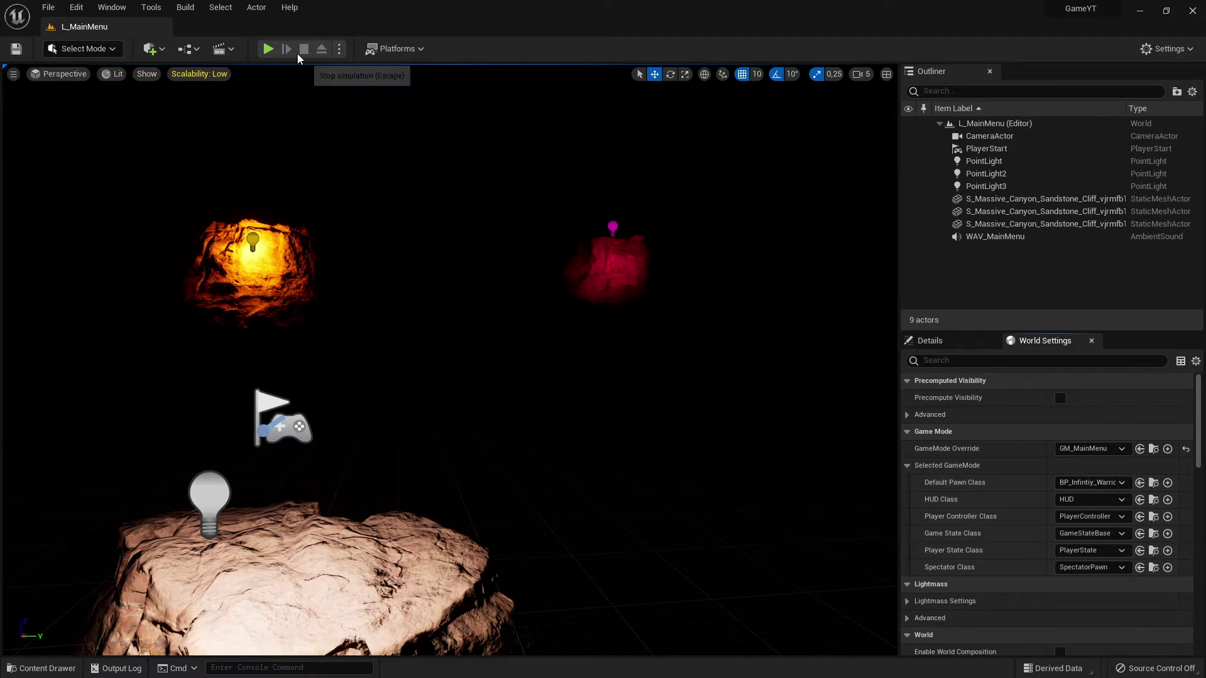
Step: Play L_MainMenu, start the game from its menu, run the warrior around the landscape and stop the game
key(alt+p)
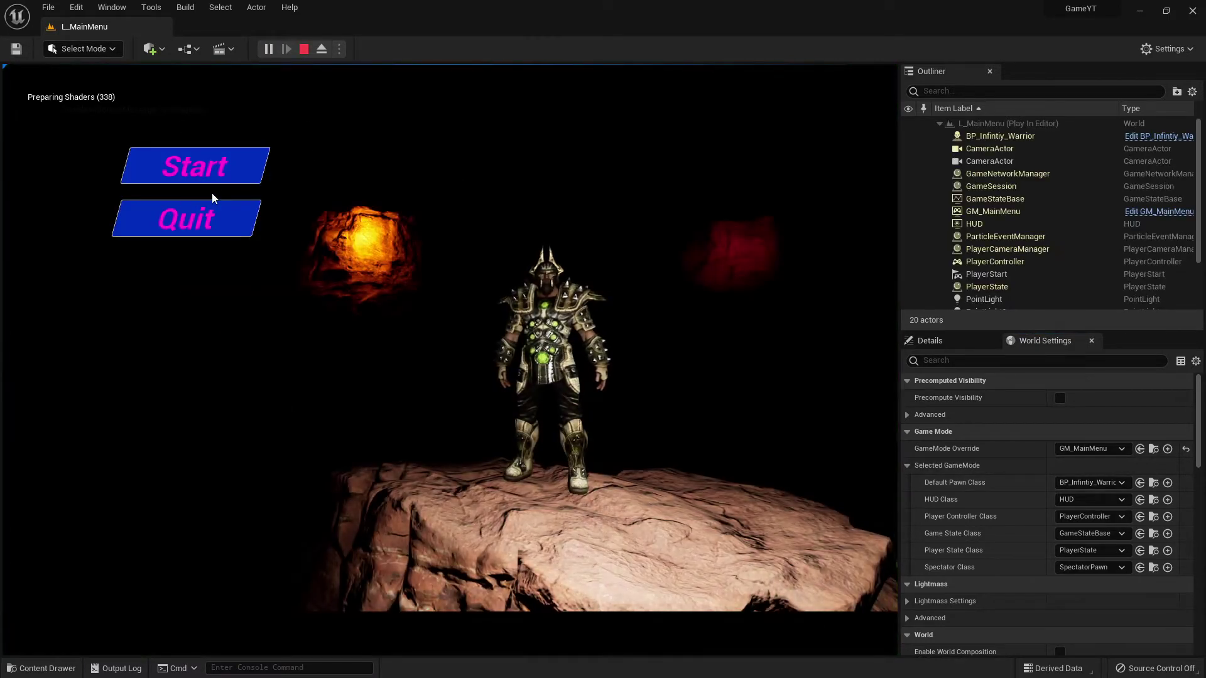
click(195, 166)
key(a)
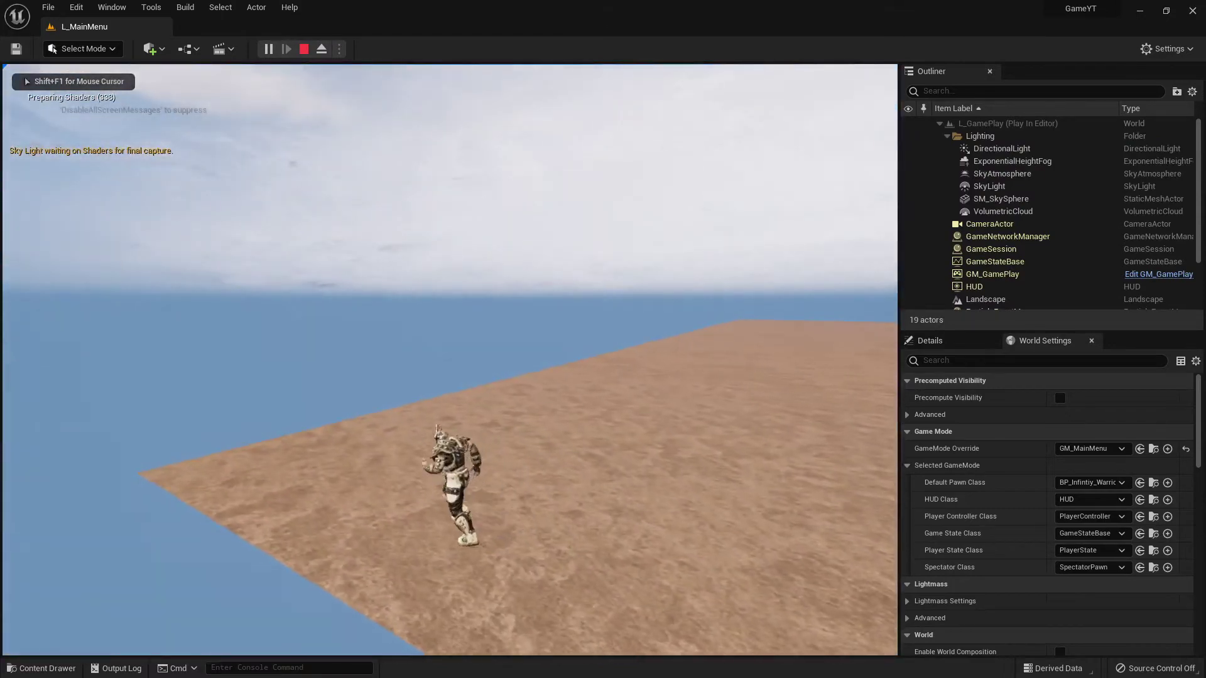
key(w)
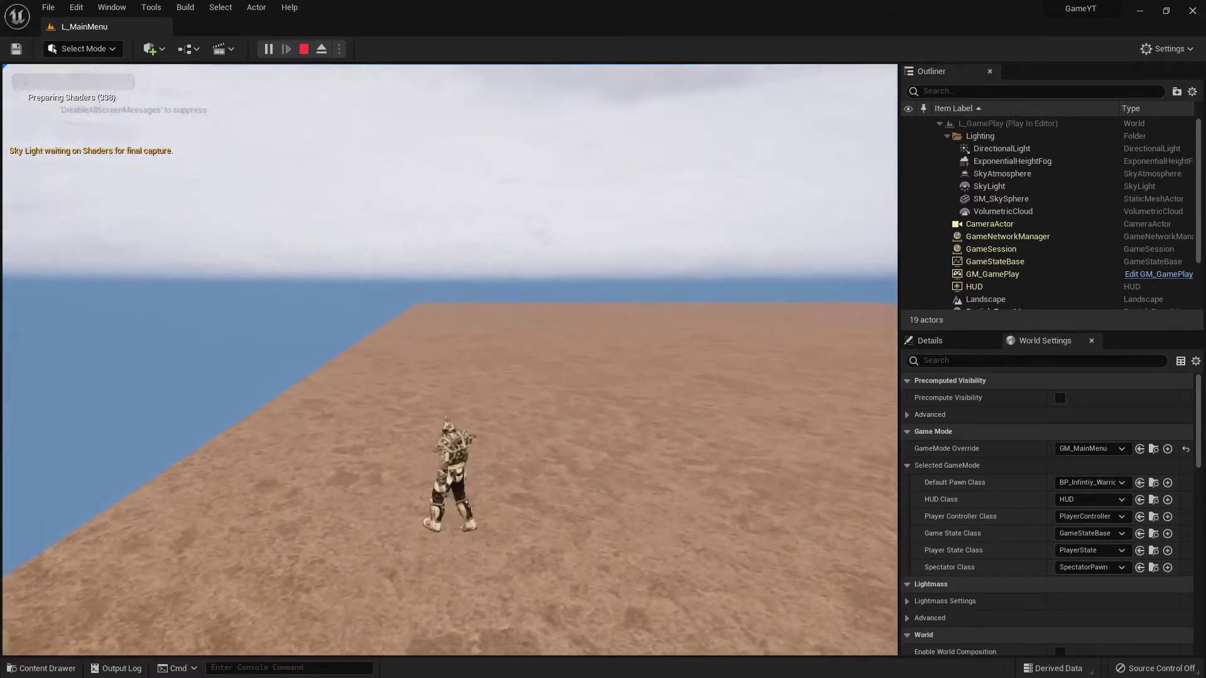
key(a)
key(d)
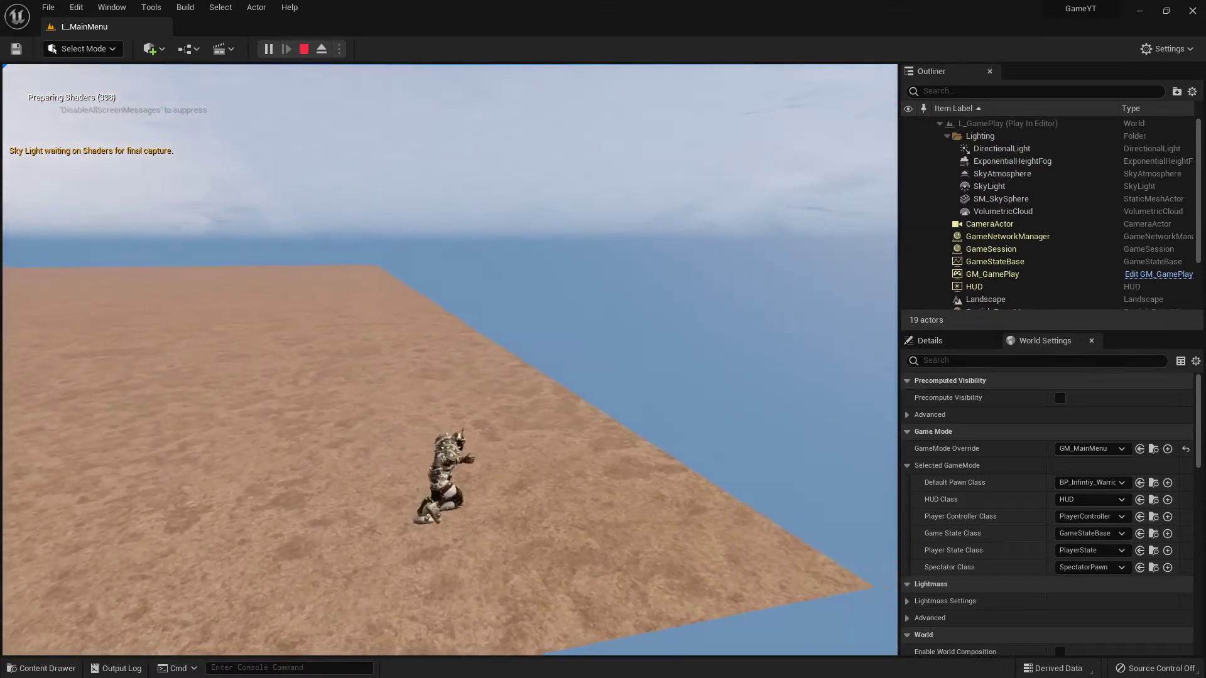
key(w)
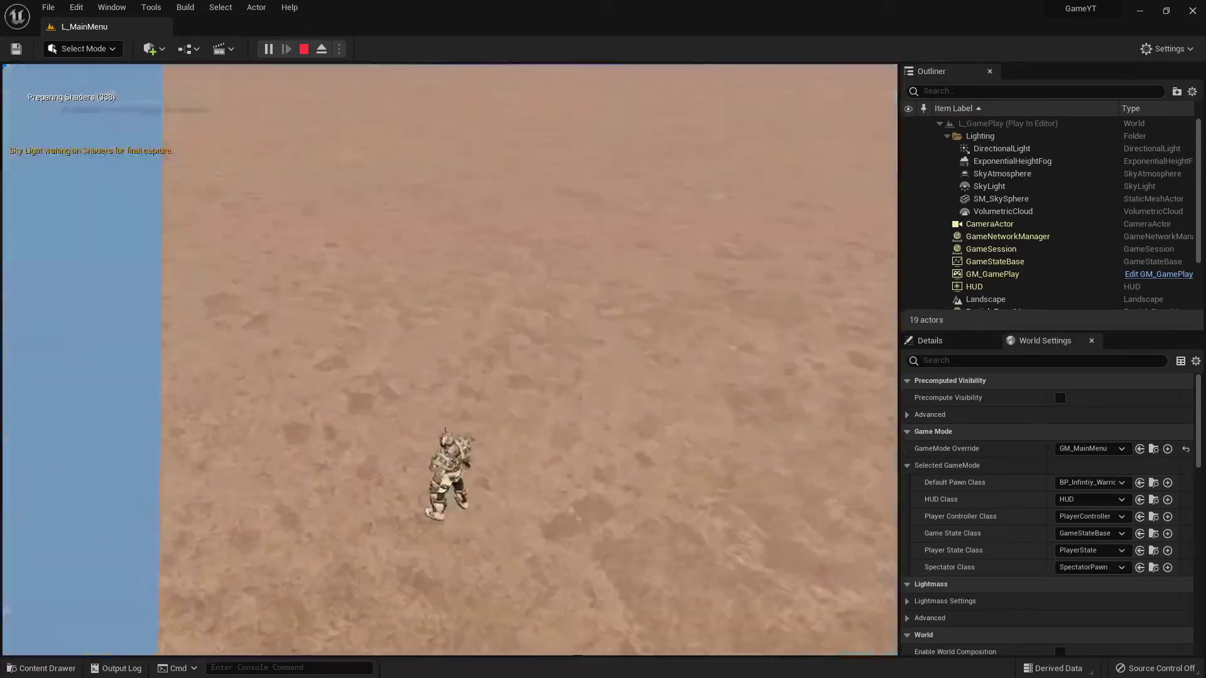
key(Escape)
Step: Open the L_GamePlay level from the _GameYT Levels folder, saving the modified GM_MainMenu and NewBlueprint assets
click(41, 669)
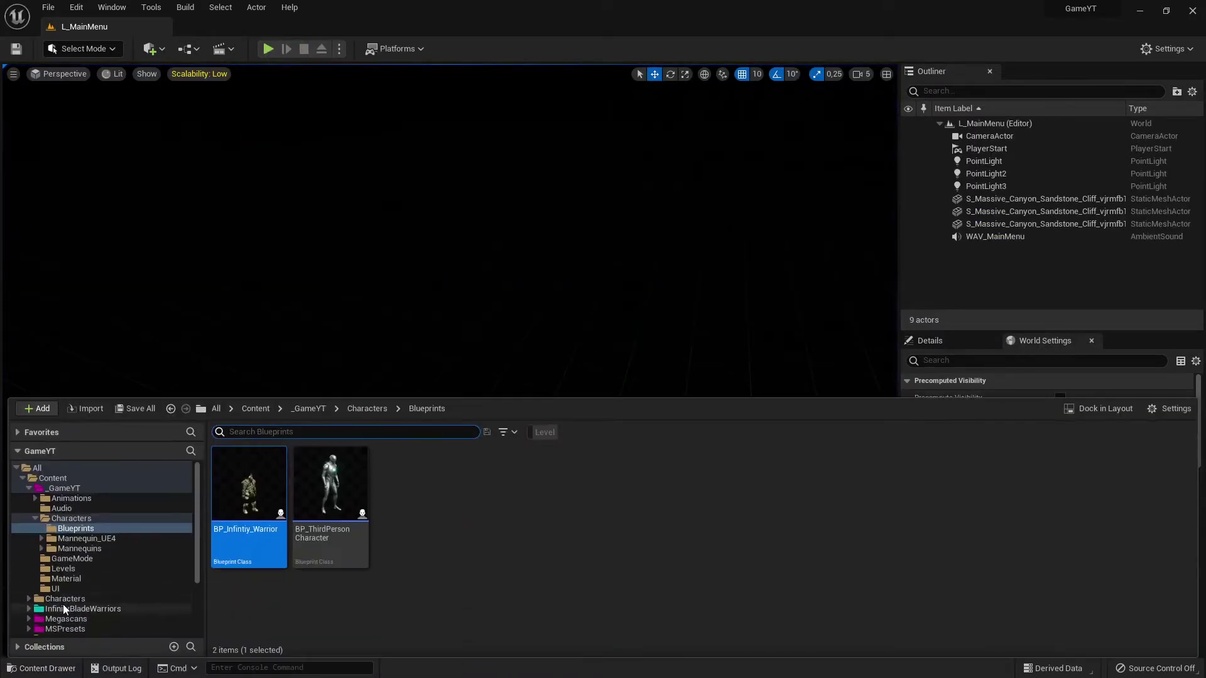
click(56, 490)
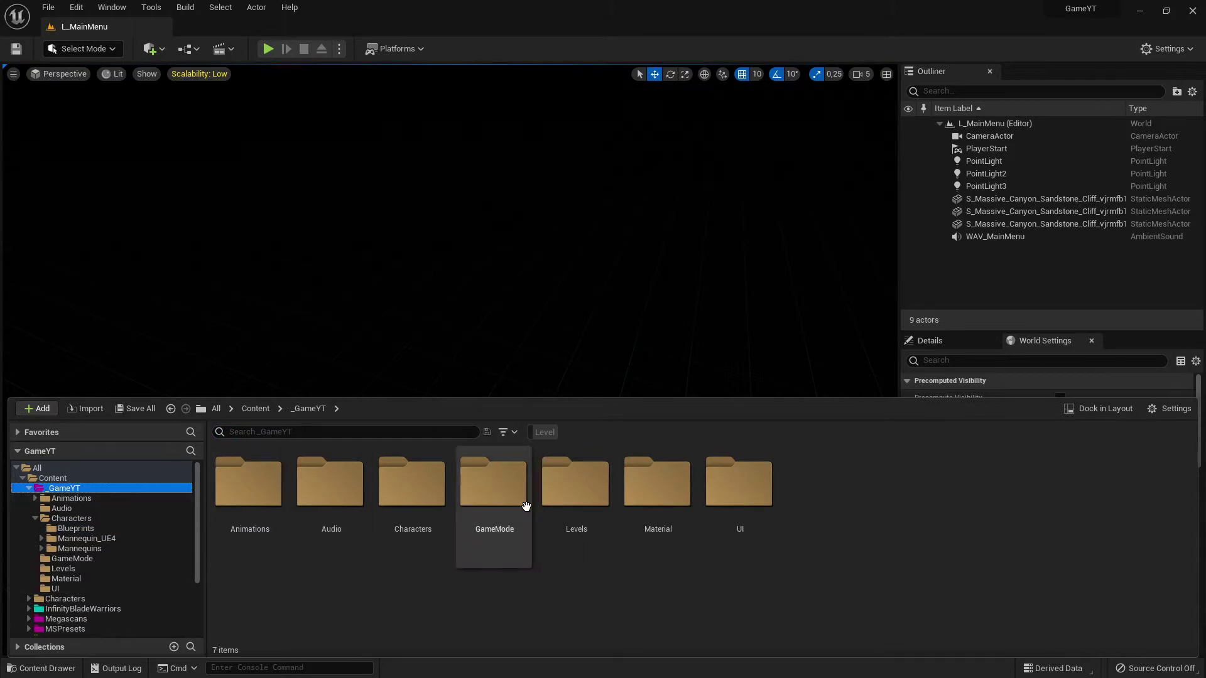
double_click(576, 483)
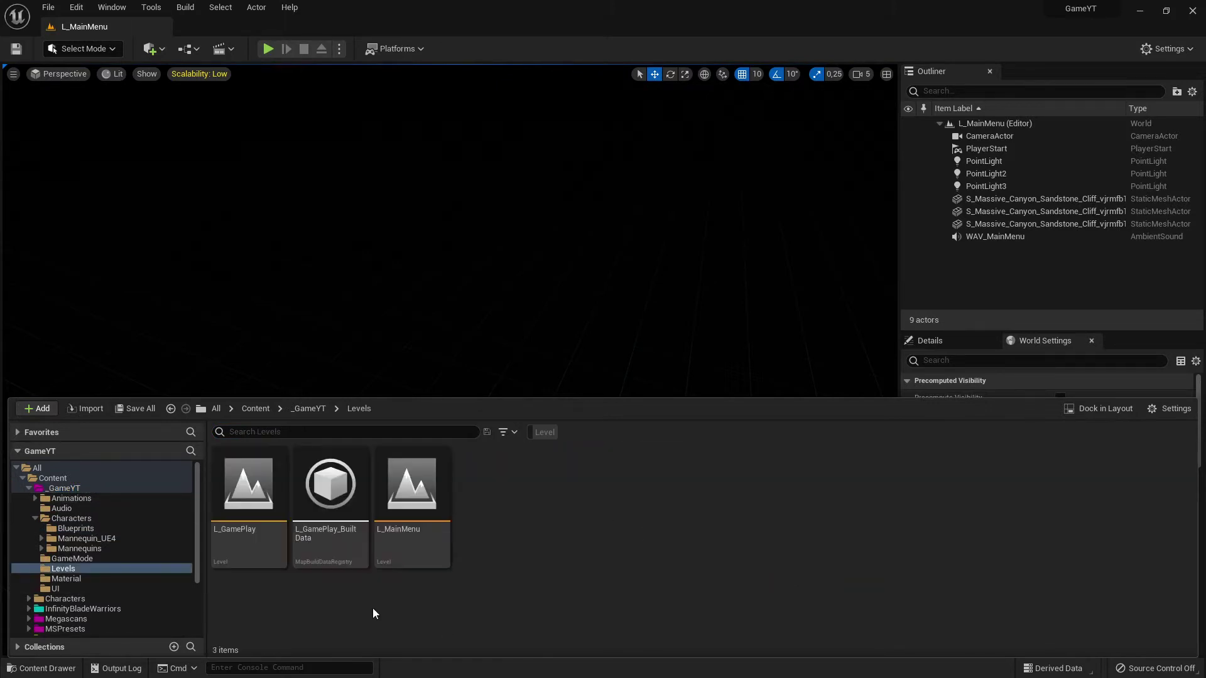
click(249, 506)
double_click(249, 511)
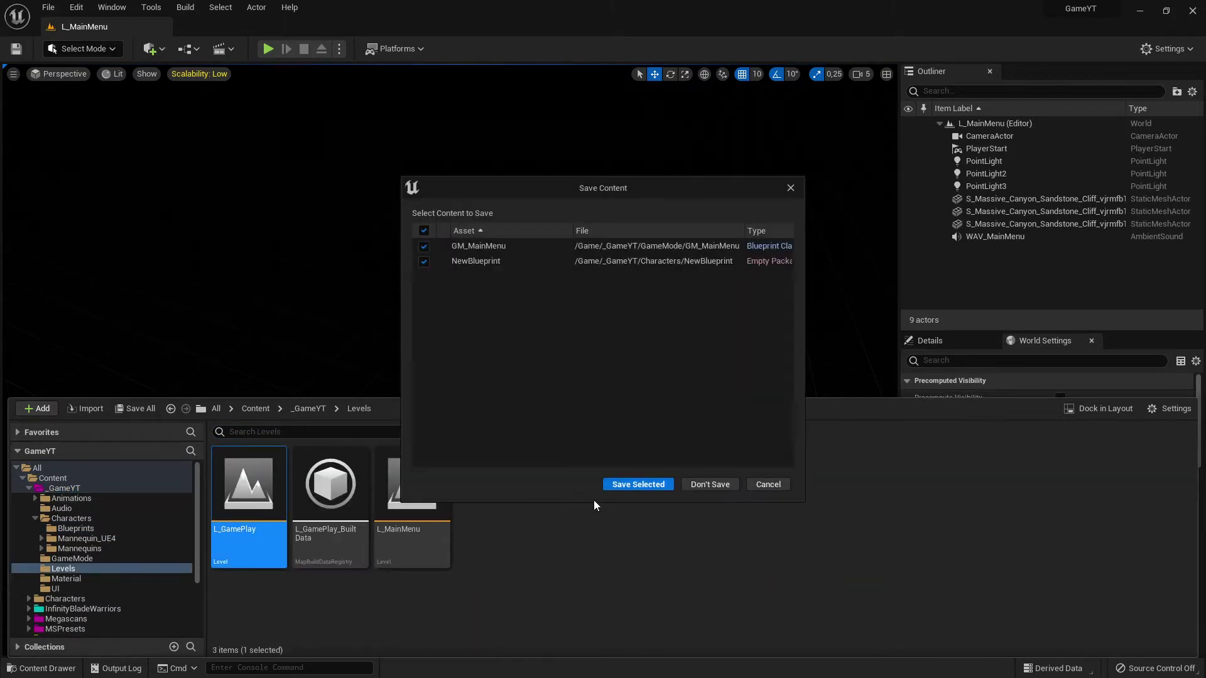
click(636, 484)
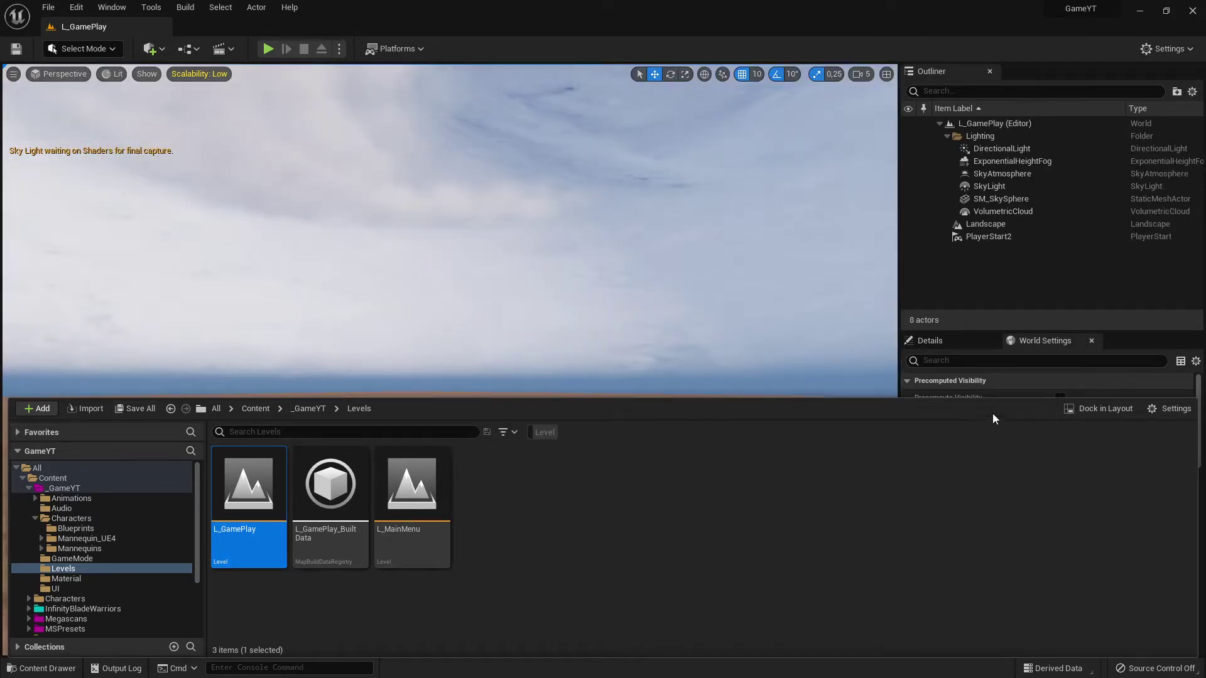
click(568, 296)
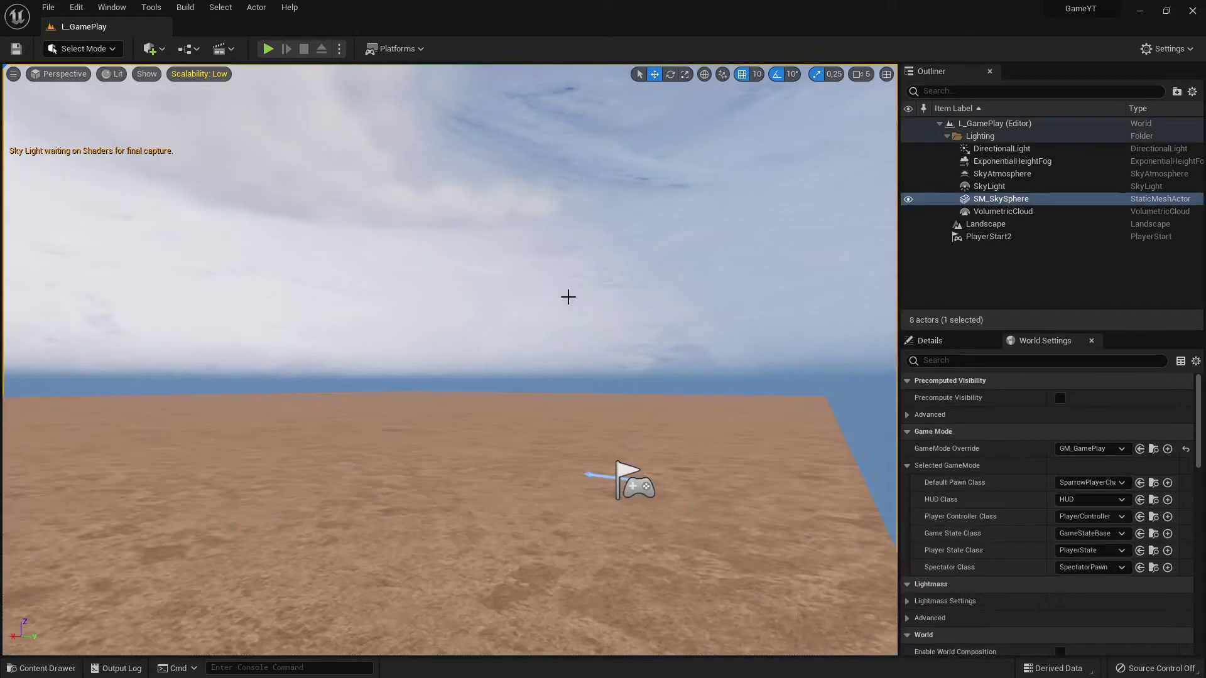
Step: Collapse the Lighting folder in the Outliner and select the Landscape
right_drag(568, 296, 662, 316)
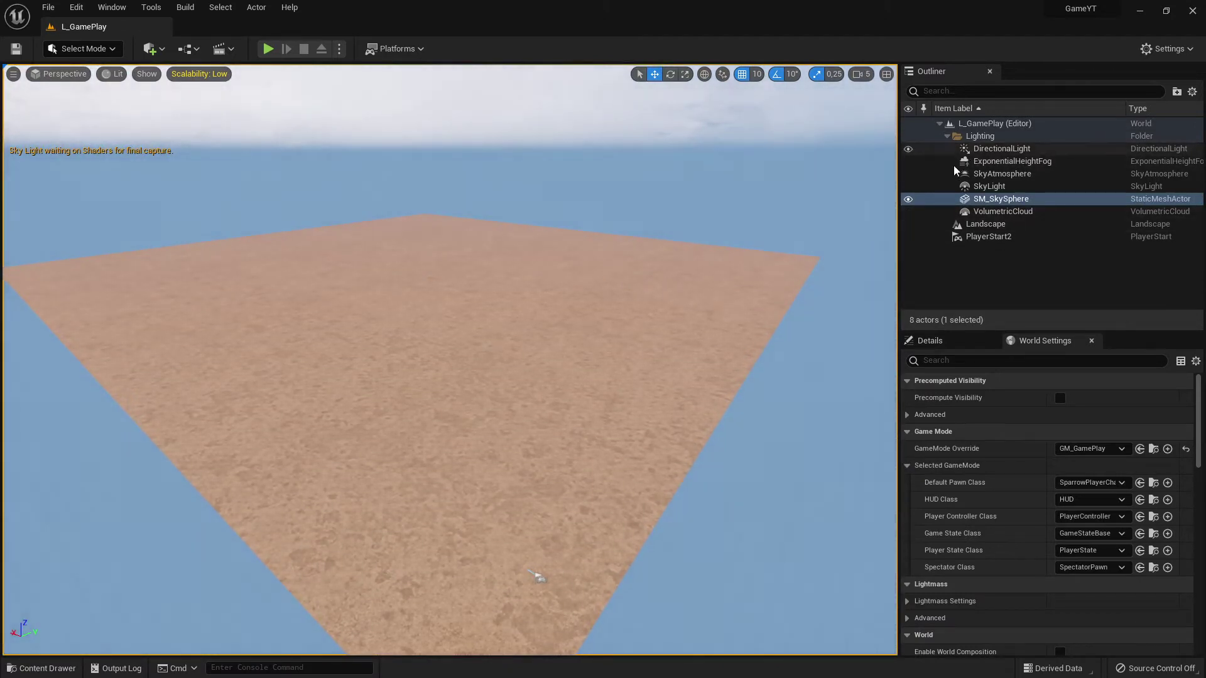
click(947, 137)
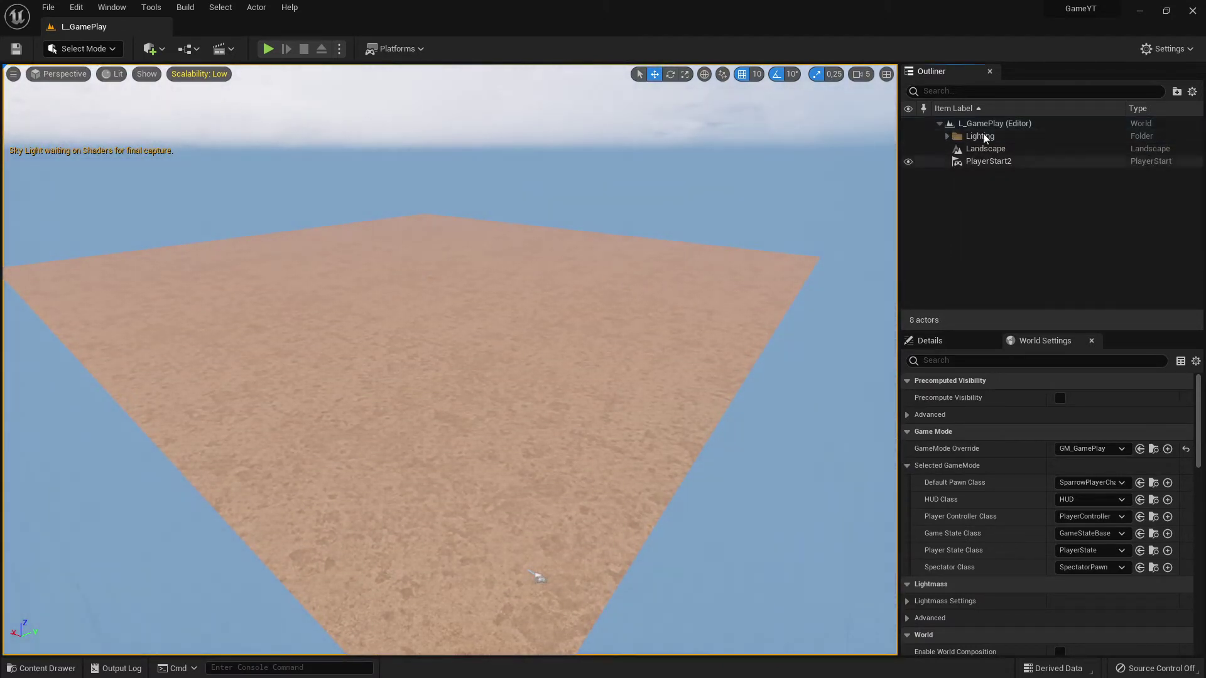
click(947, 137)
click(947, 137)
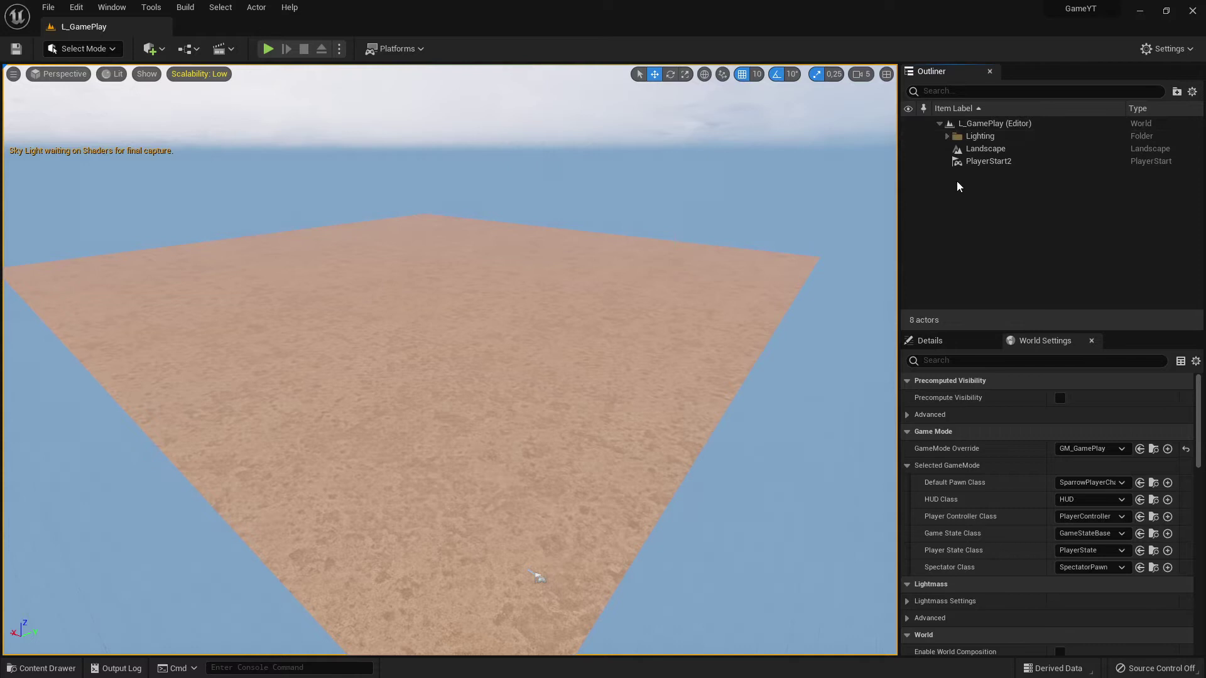
click(980, 150)
mouse_move(637, 356)
right_down()
mouse_move(619, 362)
mouse_move(637, 342)
mouse_move(637, 356)
right_up()
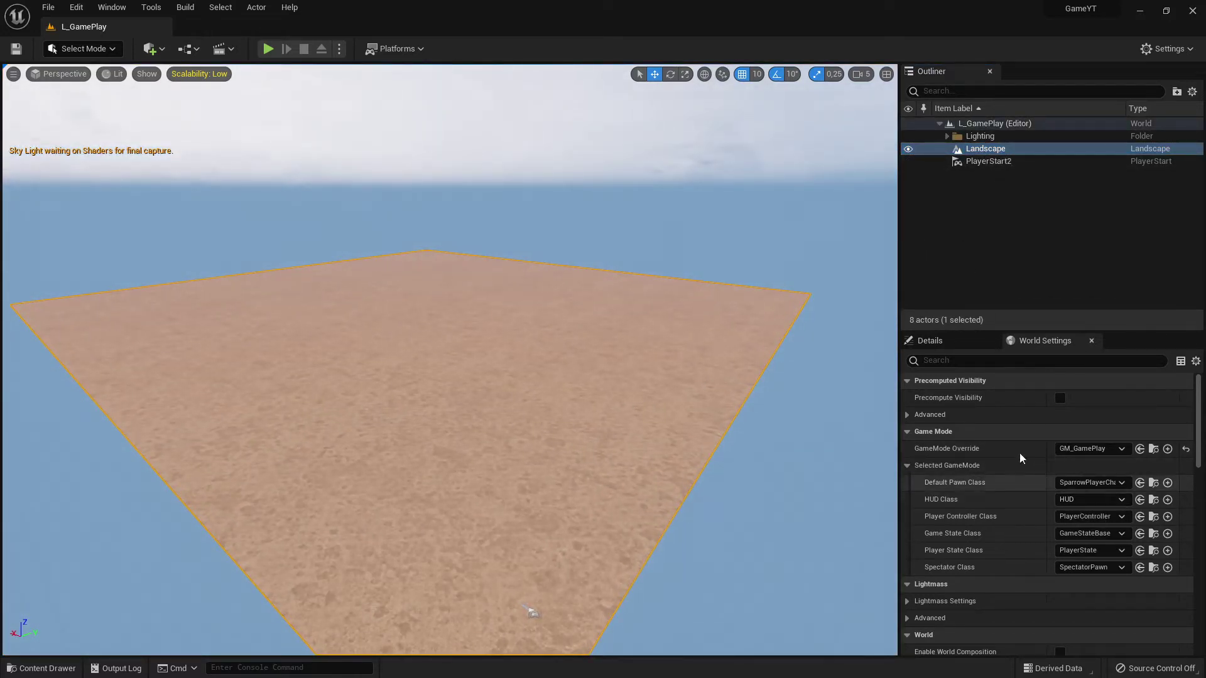
Step: Clear the old "acti" filter and search the Landscape's details for "lo" to examine its LOD settings
click(943, 341)
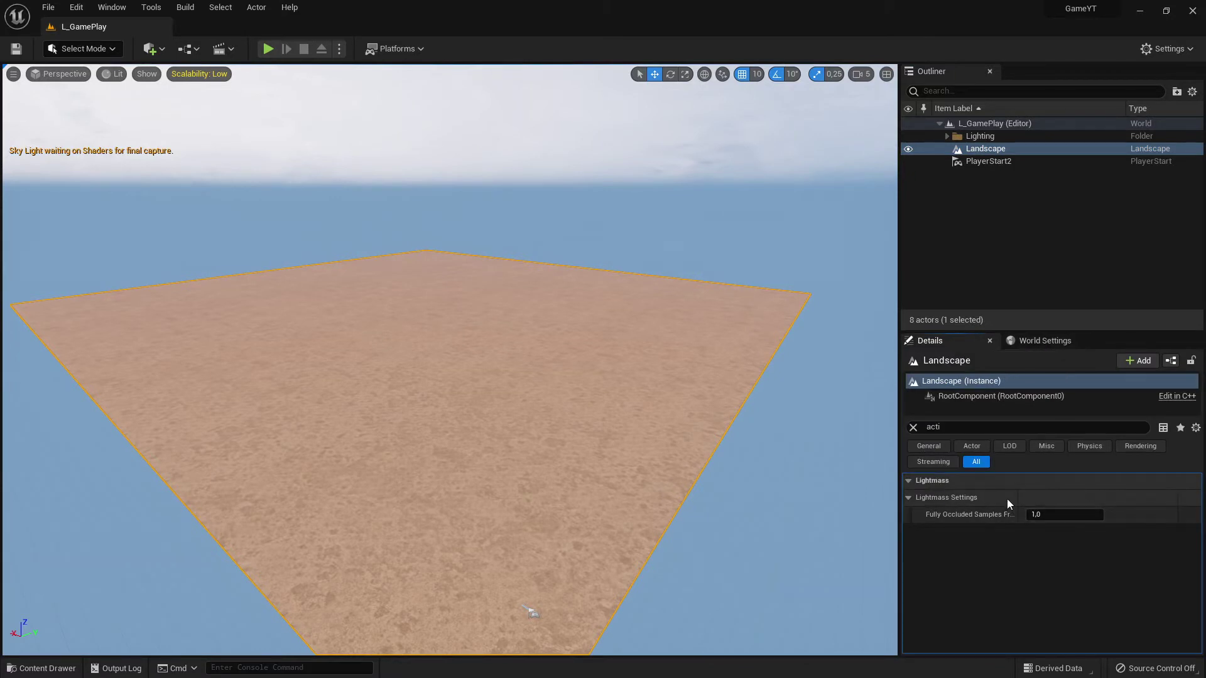
double_click(937, 427)
key(BackSpace)
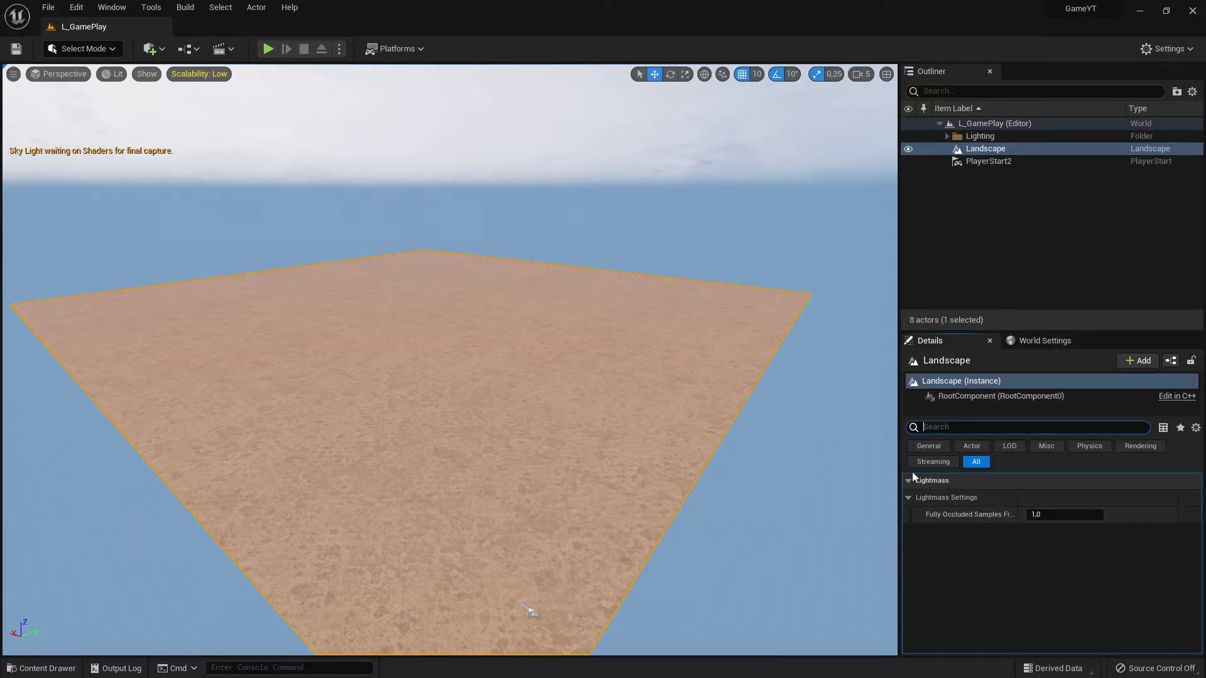
text(lo)
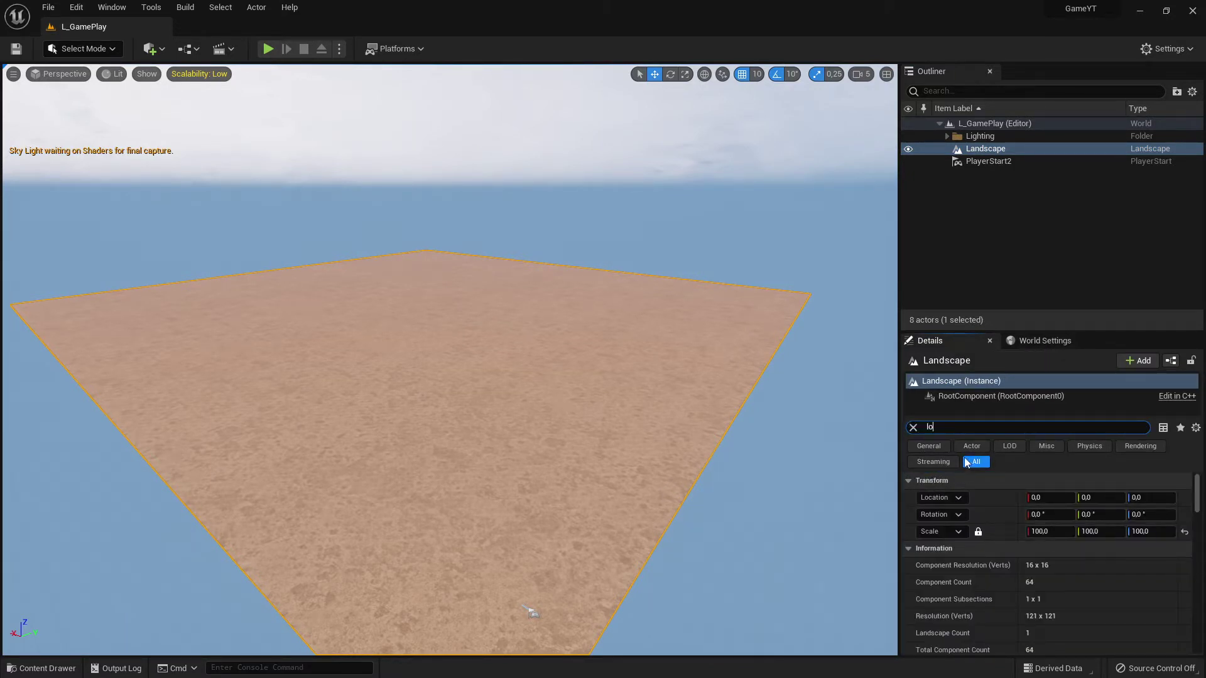
text(d)
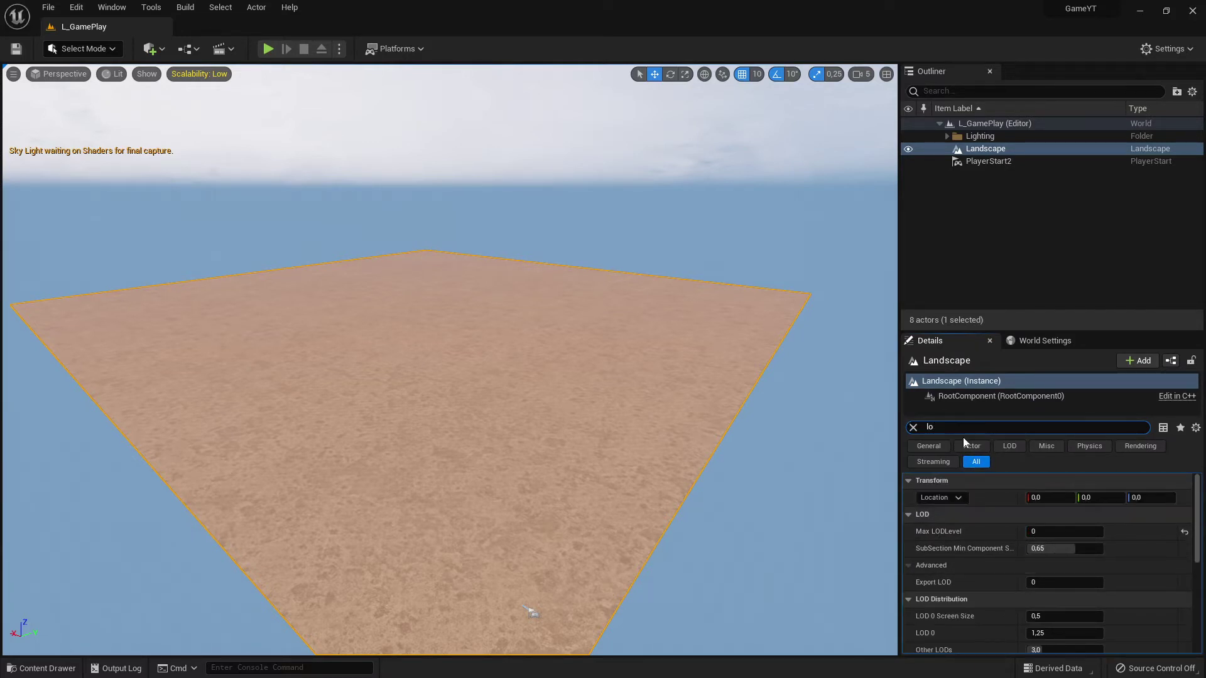
Step: Delete the PlayerStart2 actor from the L_GamePlay level
key(s)
right_drag(576, 375, 546, 409)
click(989, 161)
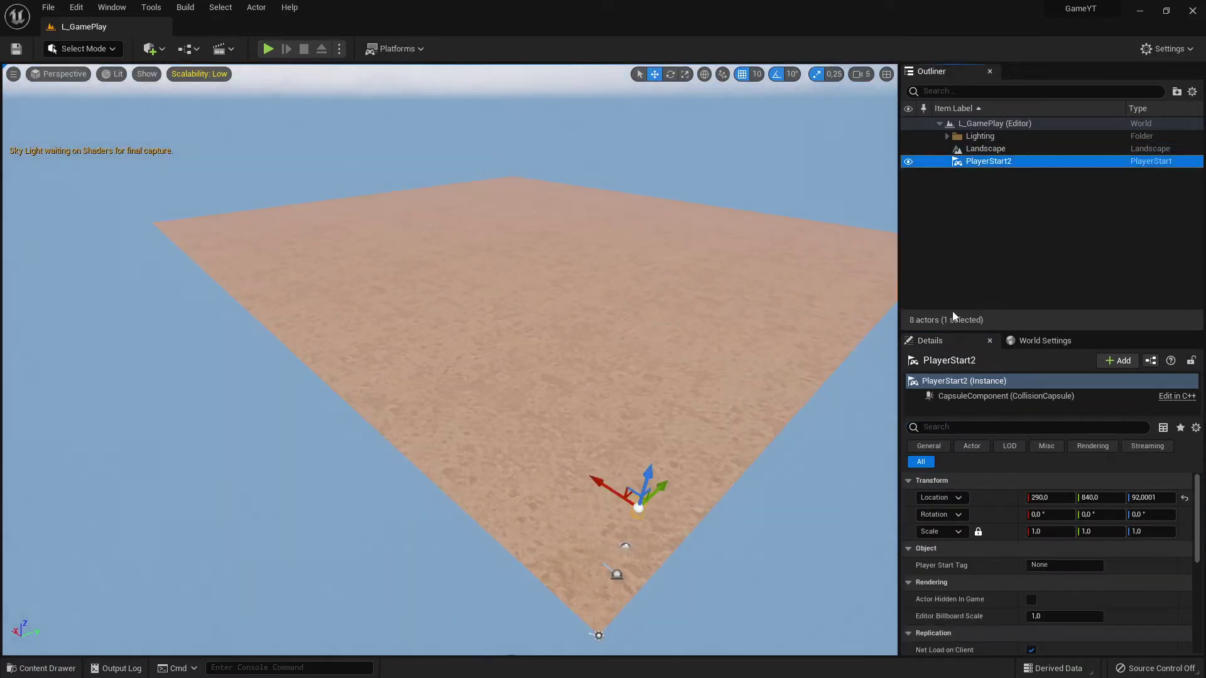
key(Delete)
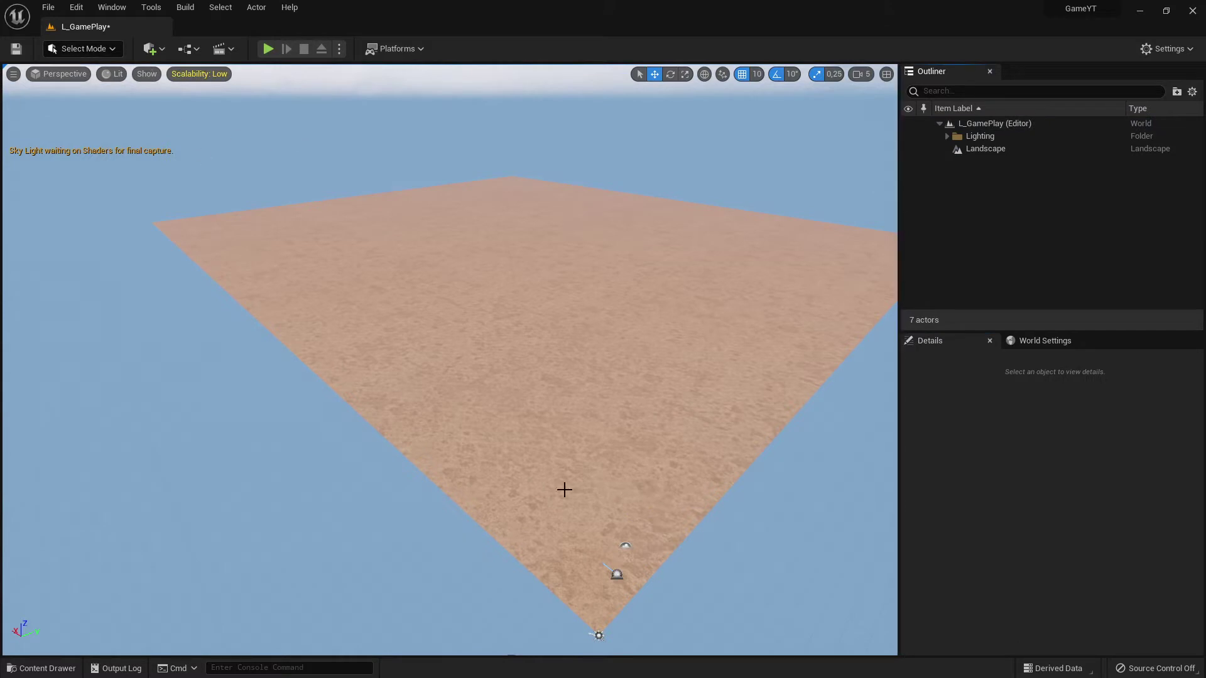
Step: Find the Player Start class by searching for "Play" among all placeable classes and add one to the level
click(152, 50)
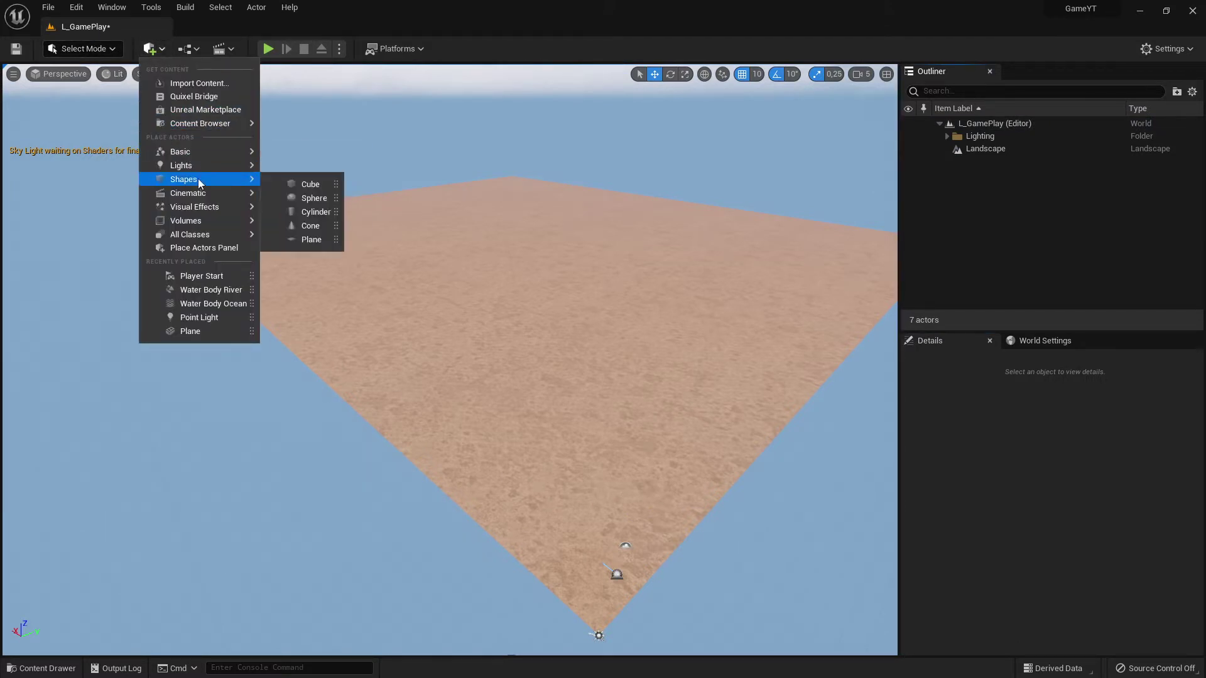
mouse_move(206, 236)
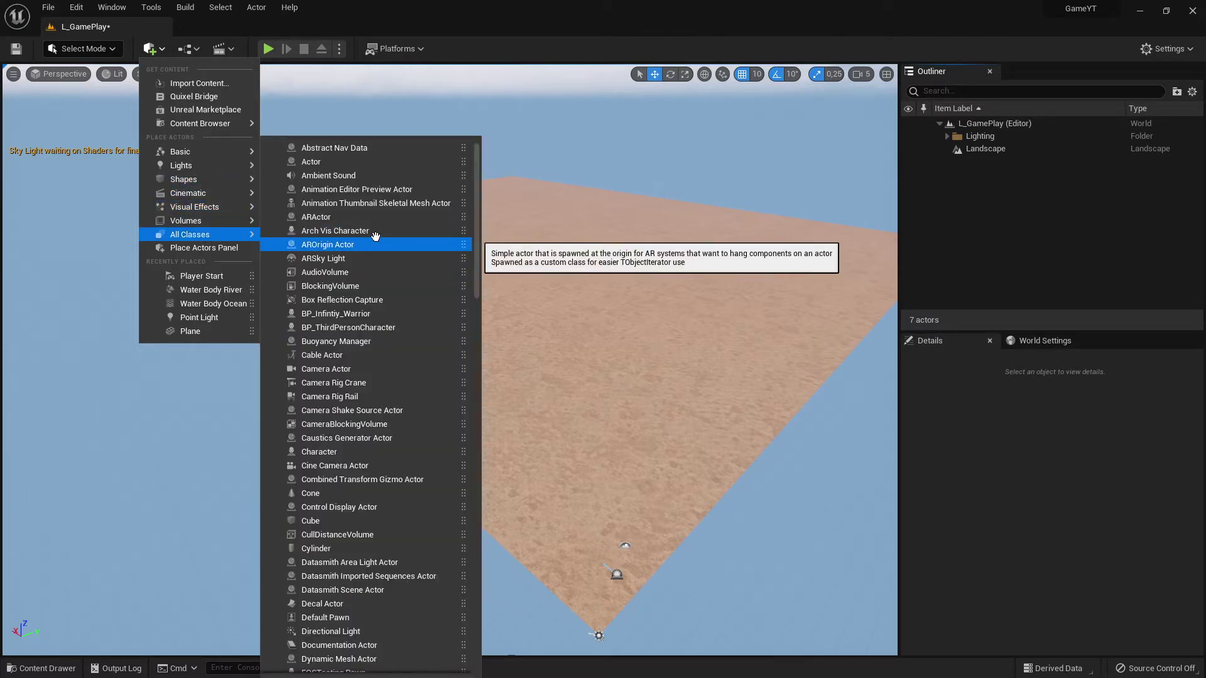
text(Play)
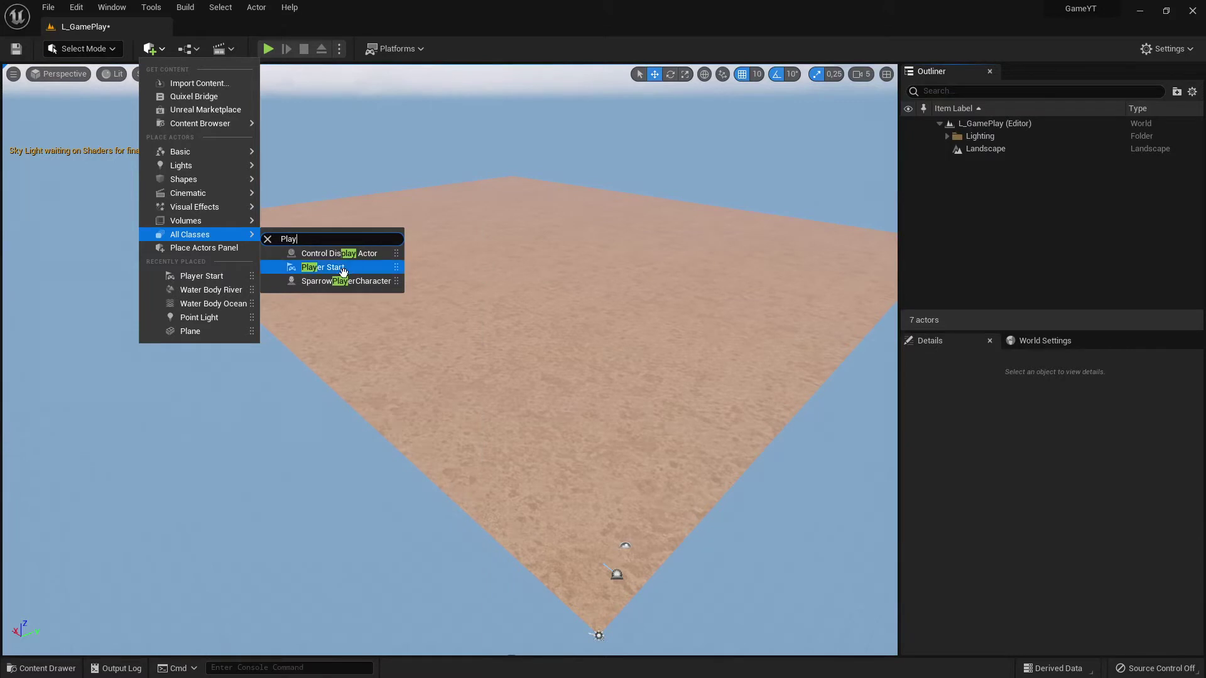
click(337, 272)
drag(436, 345, 639, 371)
right_drag(710, 256, 666, 256)
Step: Select the new PlayerStart and reset its location to 0, 0, 0
drag(840, 214, 676, 620)
click(732, 373)
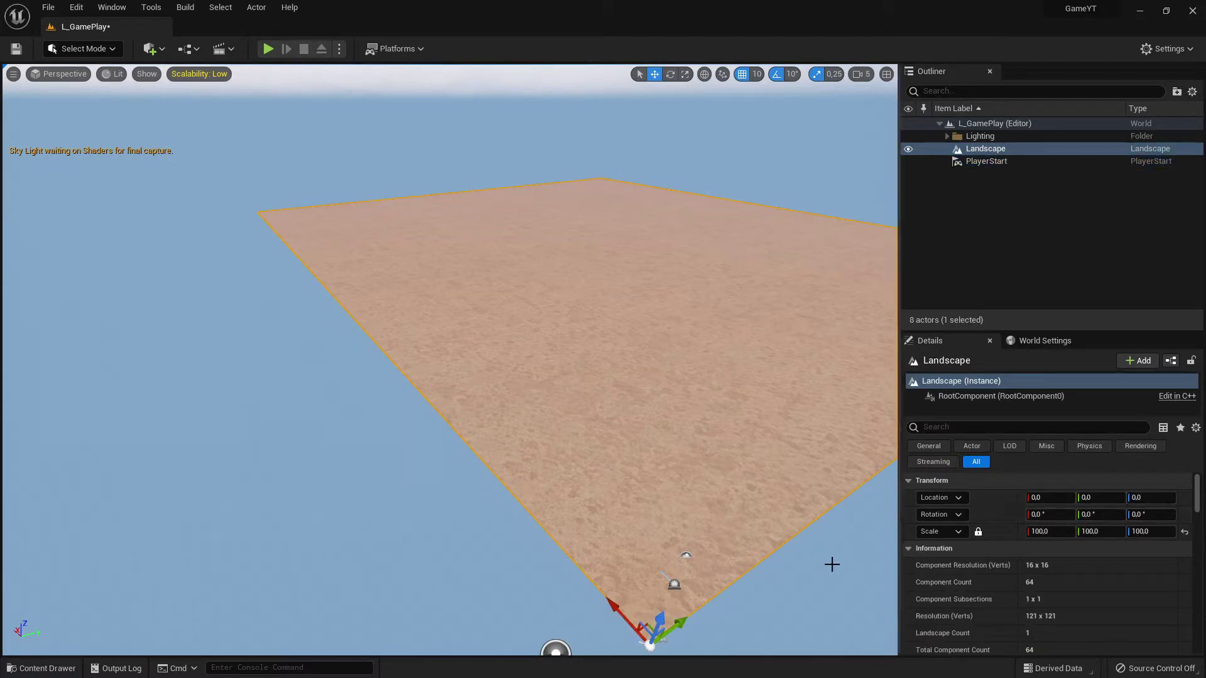
right_click(668, 134)
click(982, 162)
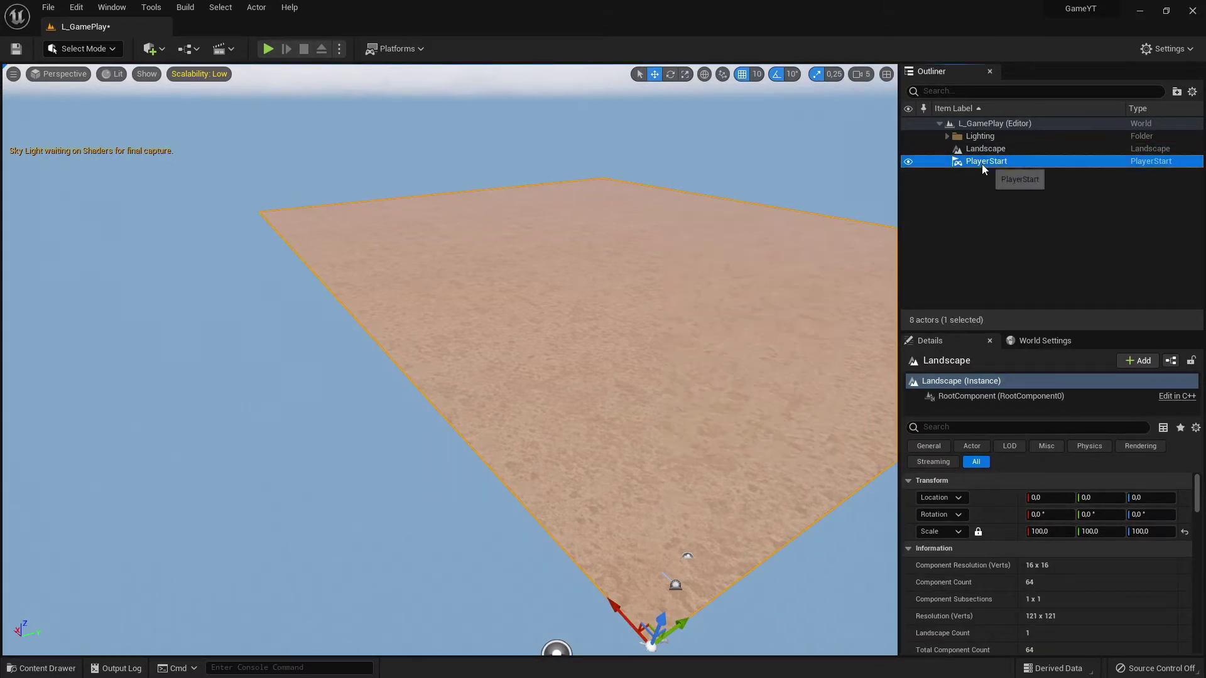
click(1184, 497)
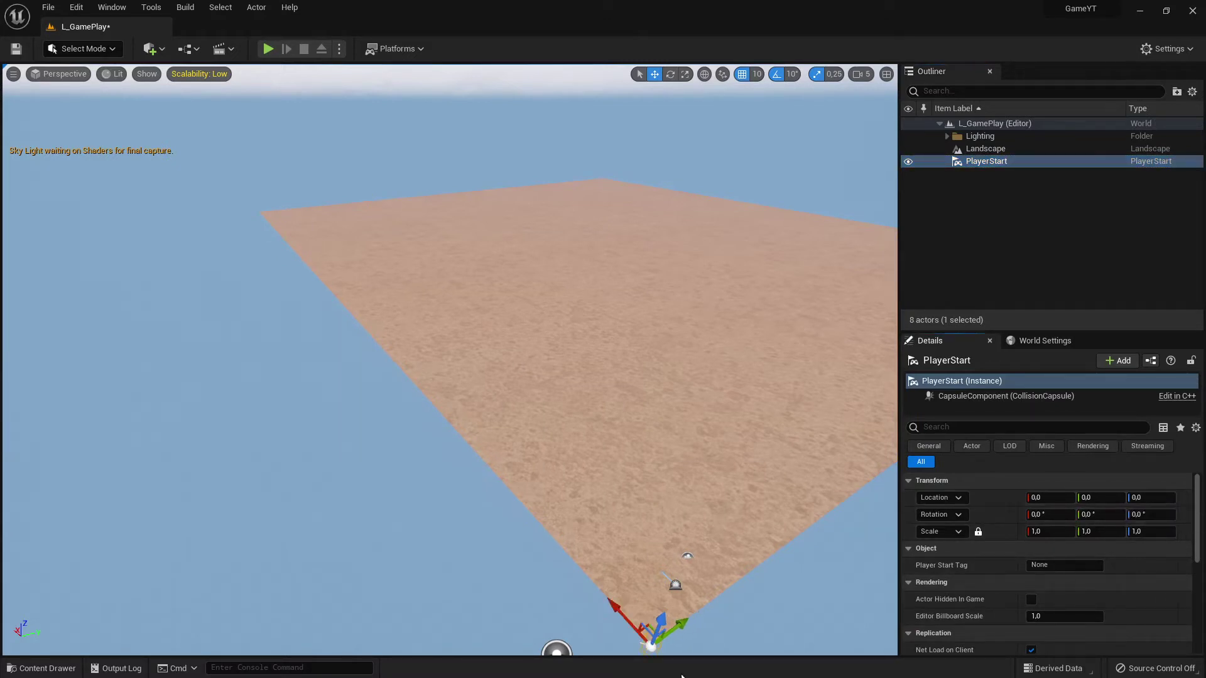
Step: Move the PlayerStart onto the landscape at about X 500, Y 210 and snap it down to the ground
mouse_move(614, 628)
right_down()
mouse_move(675, 647)
mouse_move(675, 672)
mouse_move(613, 628)
right_up()
right_drag(599, 573, 601, 567)
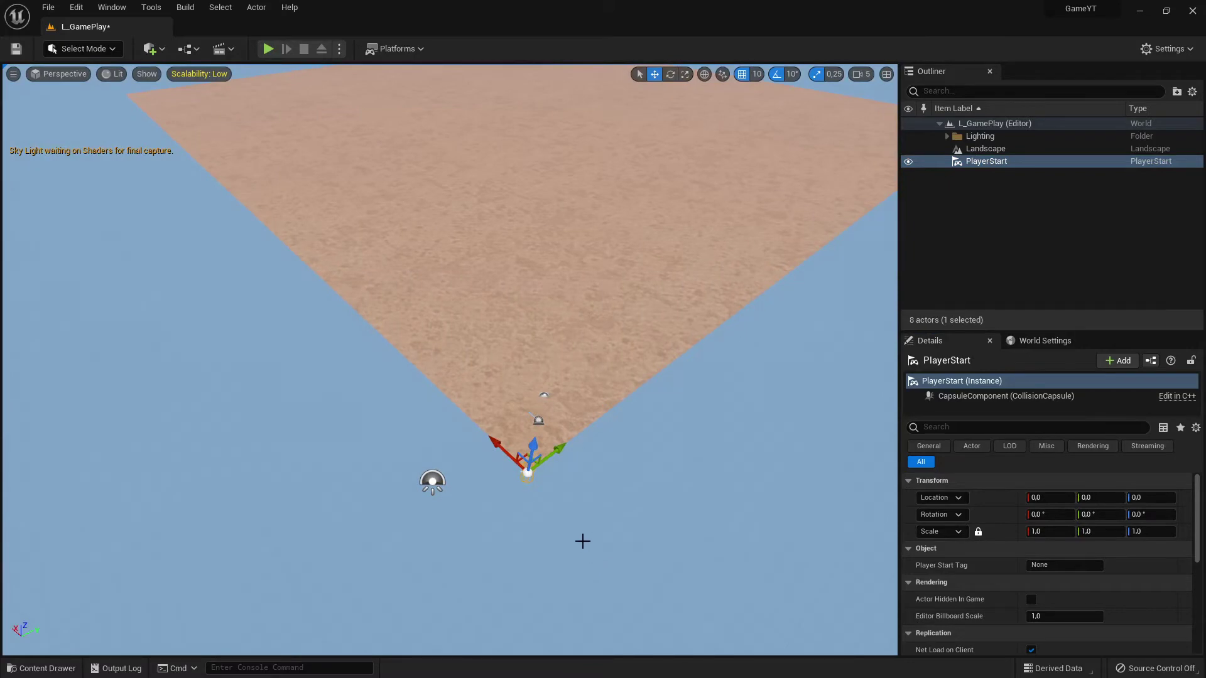
key(f)
right_drag(512, 349, 747, 271)
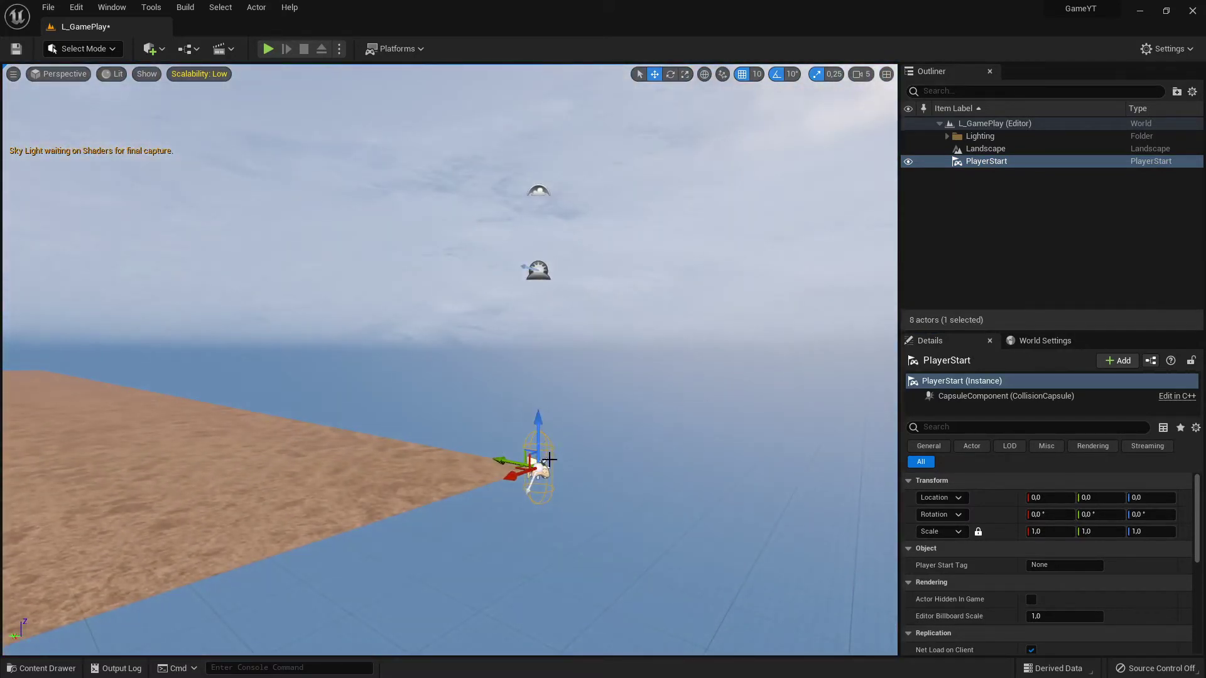
drag(539, 436, 540, 357)
drag(514, 397, 334, 439)
right_drag(582, 373, 364, 373)
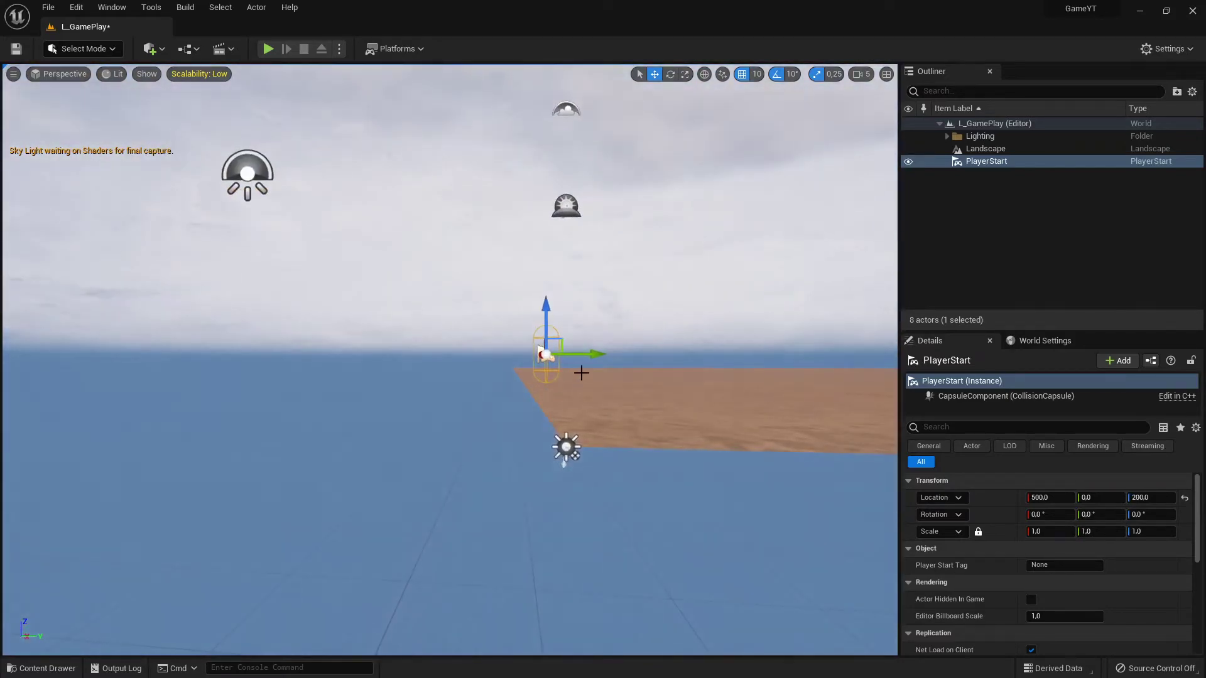
drag(580, 351, 647, 353)
right_drag(626, 391, 662, 490)
key(End)
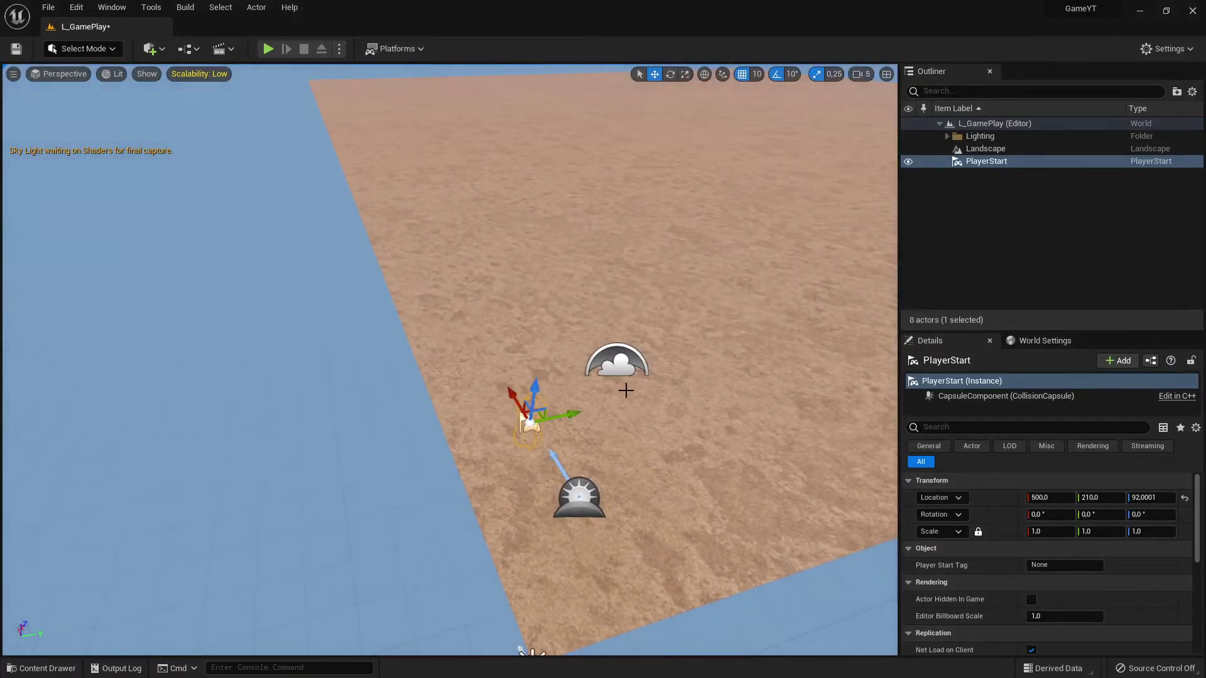
Step: Play the L_GamePlay level to check where the warrior spawns, then stop the game
right_drag(626, 391, 348, 99)
click(268, 49)
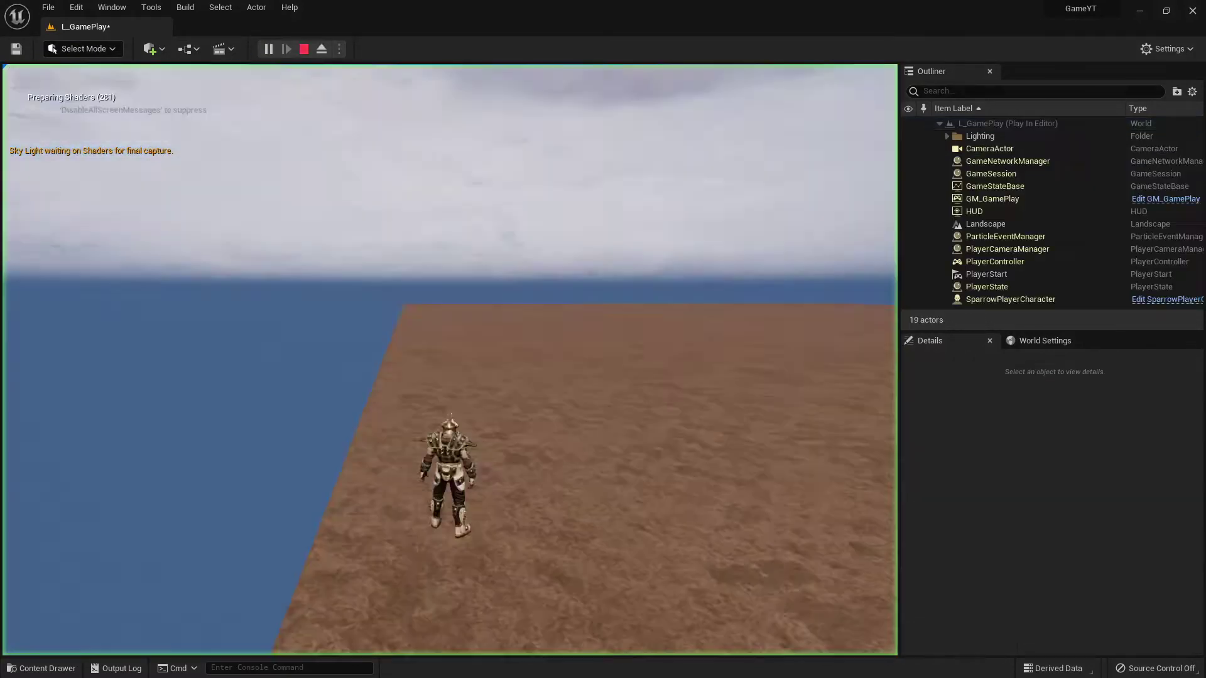
key(Escape)
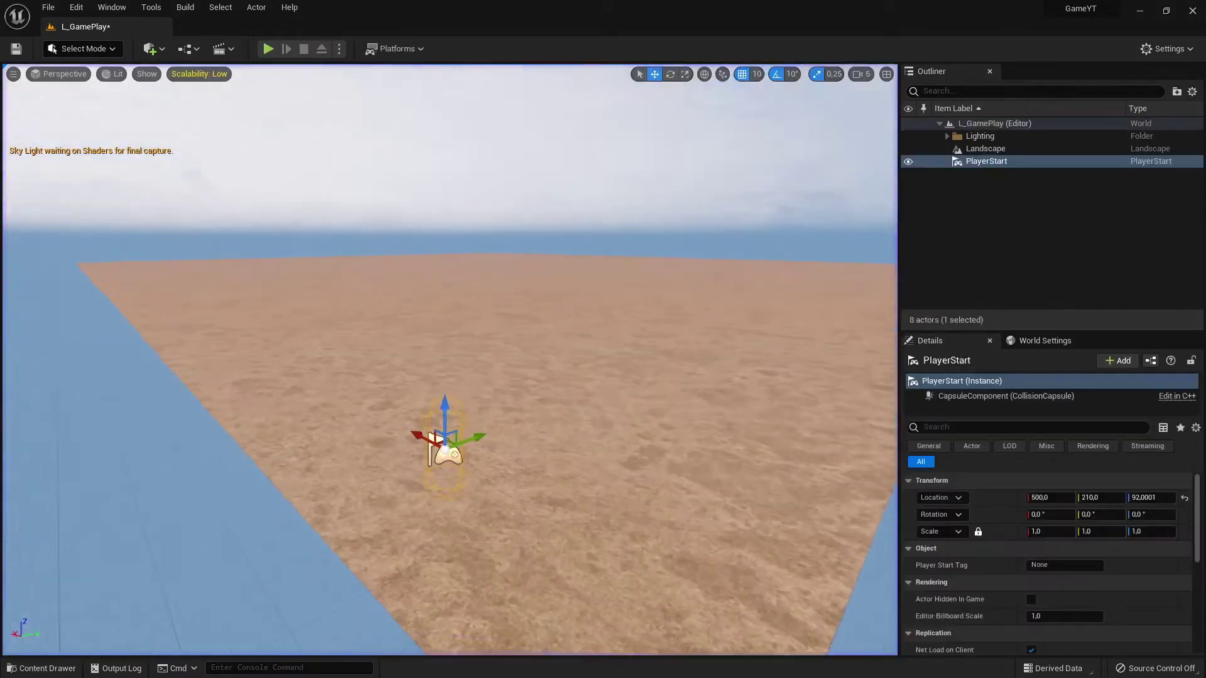
Step: Move the PlayerStart farther inside the landscape to about Y 750, play the level again and stop the game
drag(587, 317, 789, 252)
right_drag(789, 253, 581, 133)
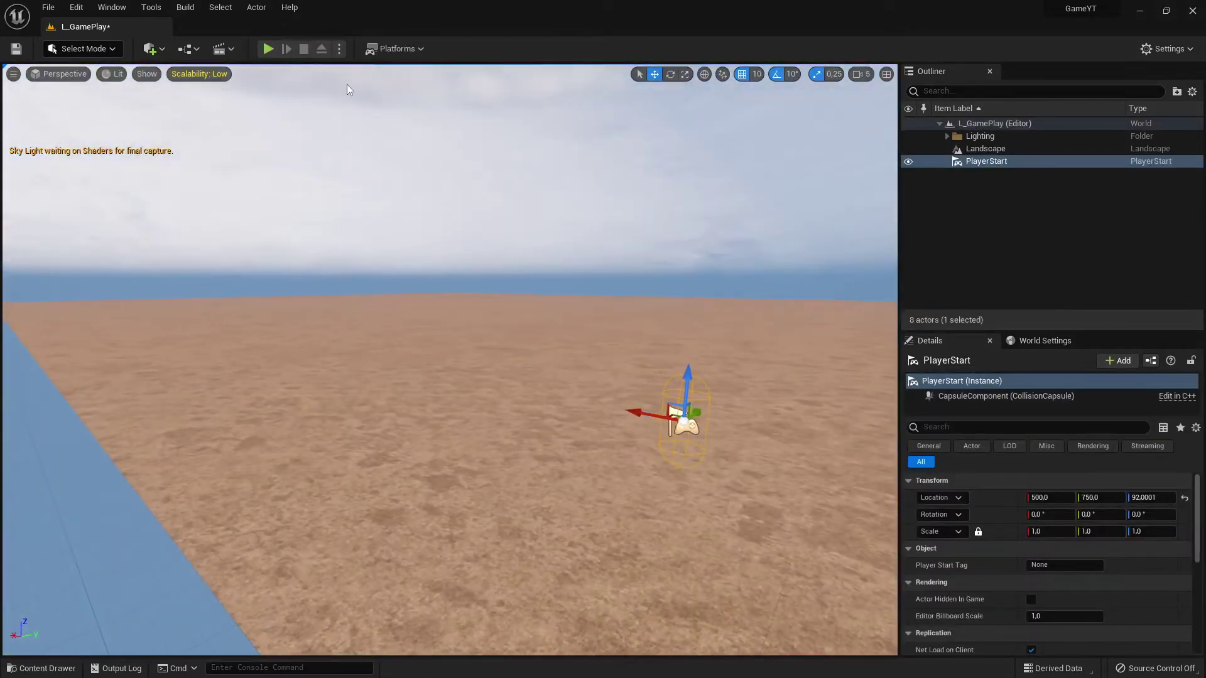
click(268, 49)
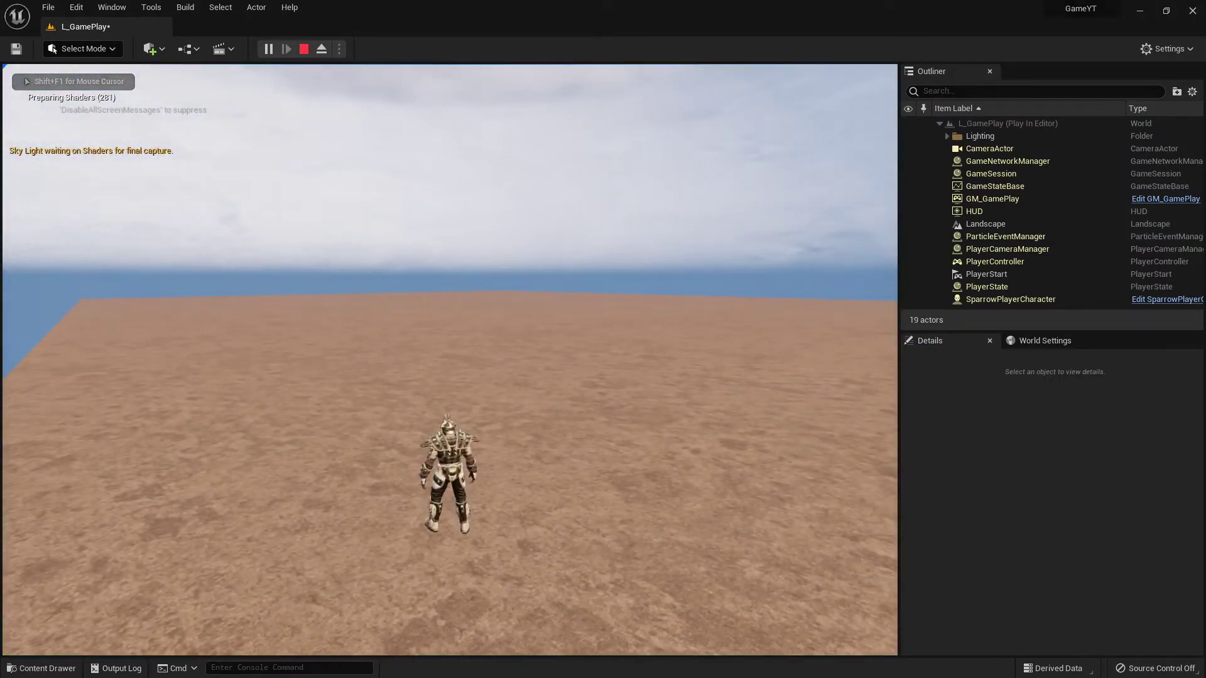
key(Escape)
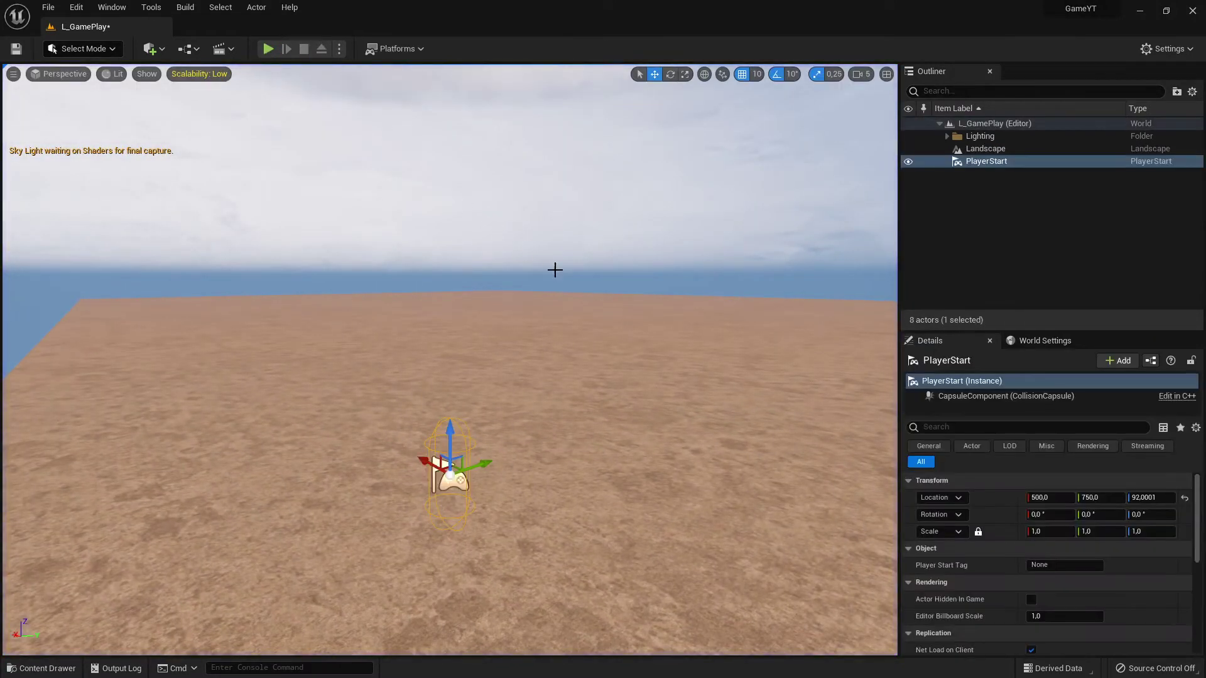
right_drag(555, 269, 450, 240)
key(a)
key(d)
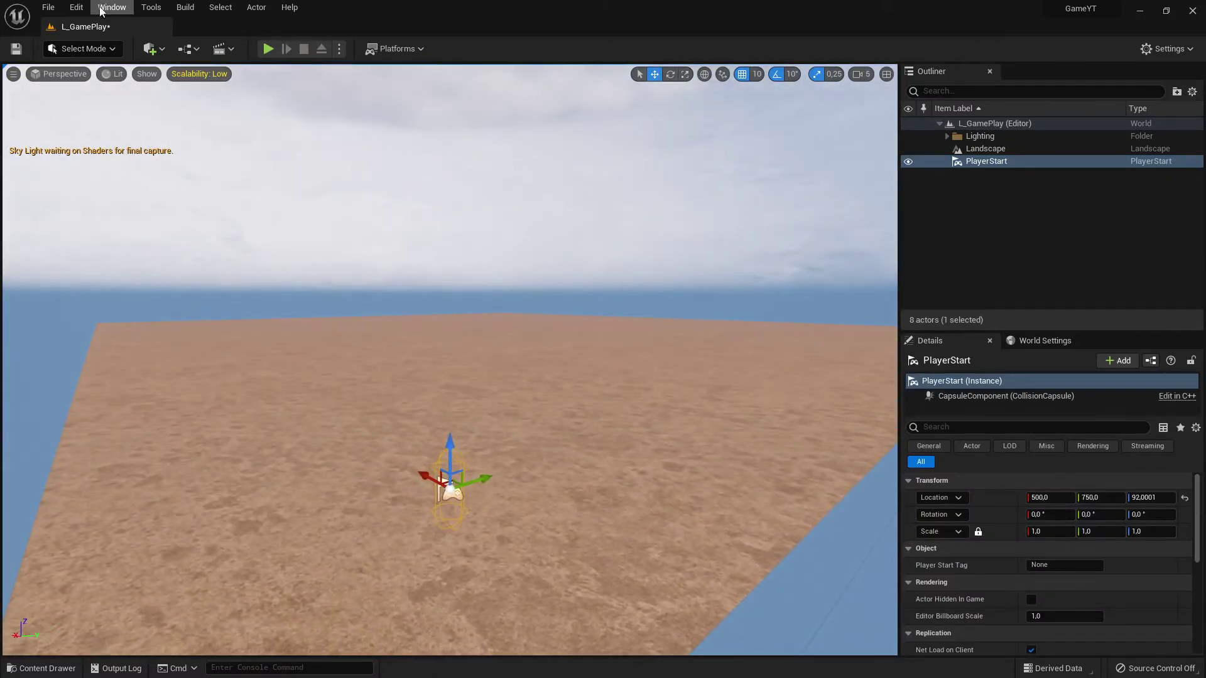
click(108, 8)
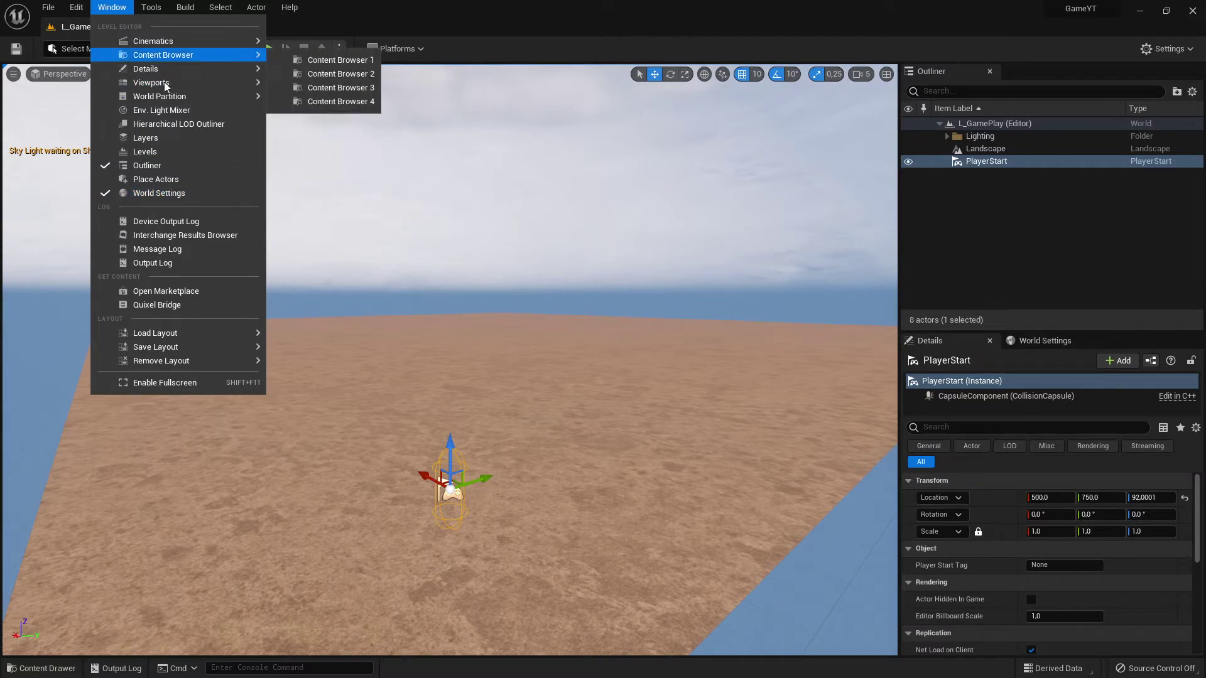
click(460, 48)
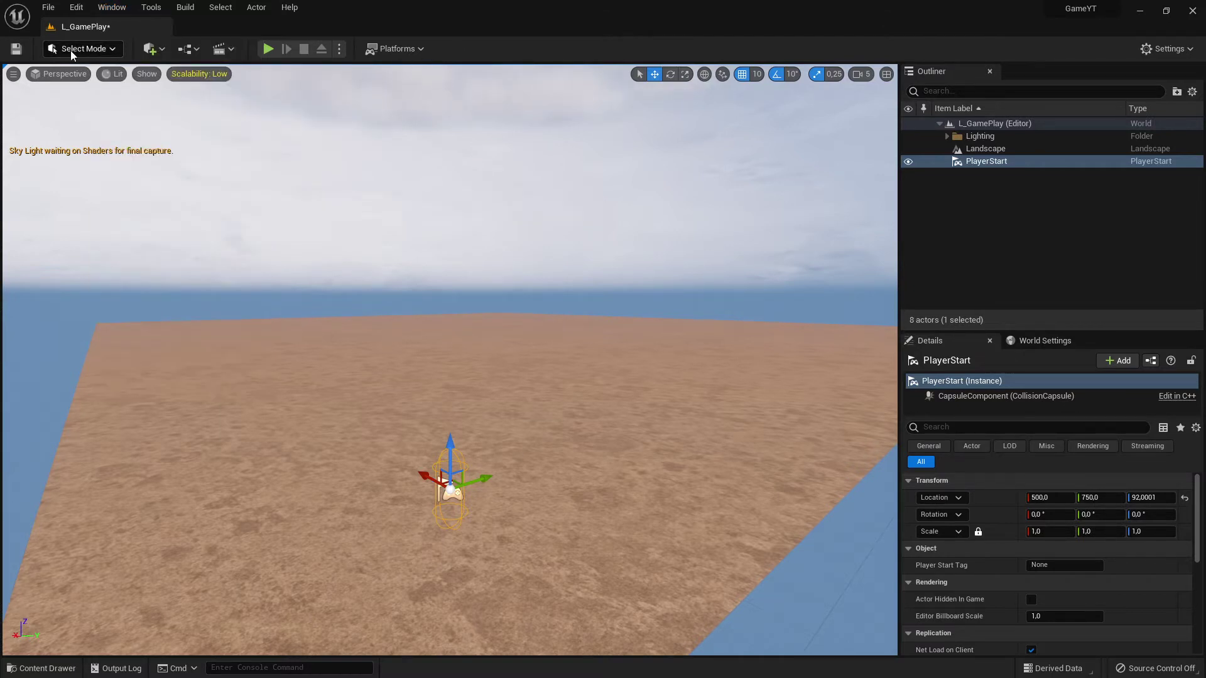
Step: Switch to Modeling mode, start the Cube Grid tool and widen the tool palette and its settings so the labels are readable
click(82, 49)
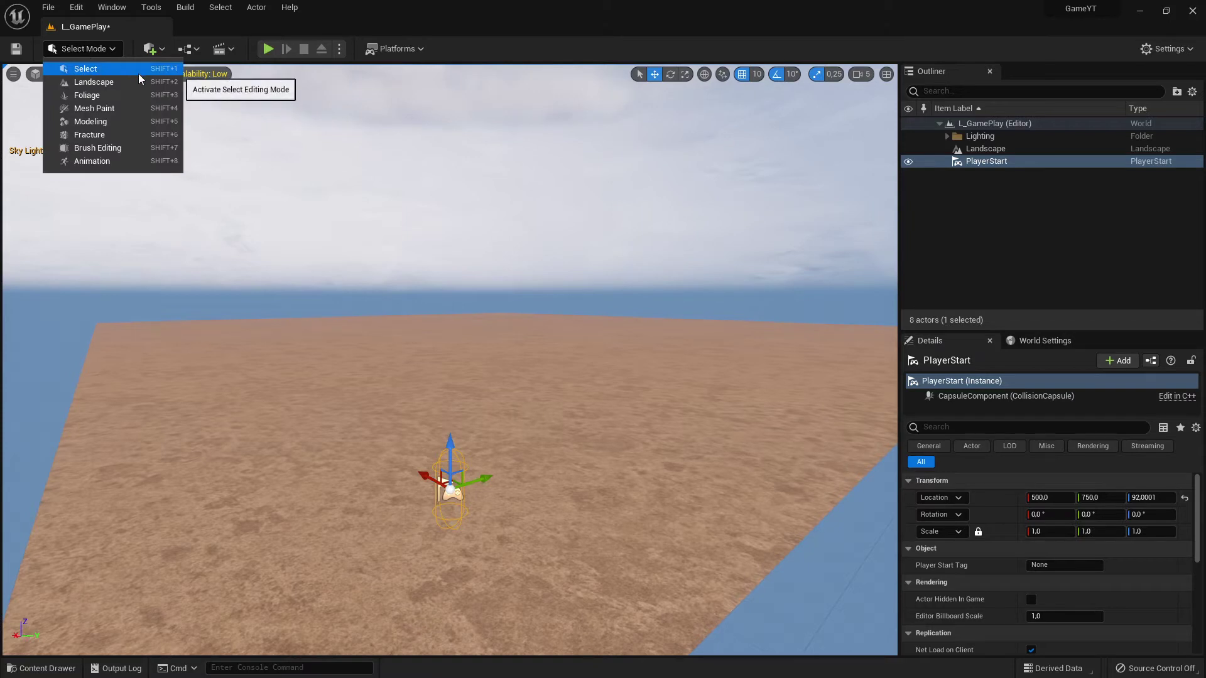
click(111, 121)
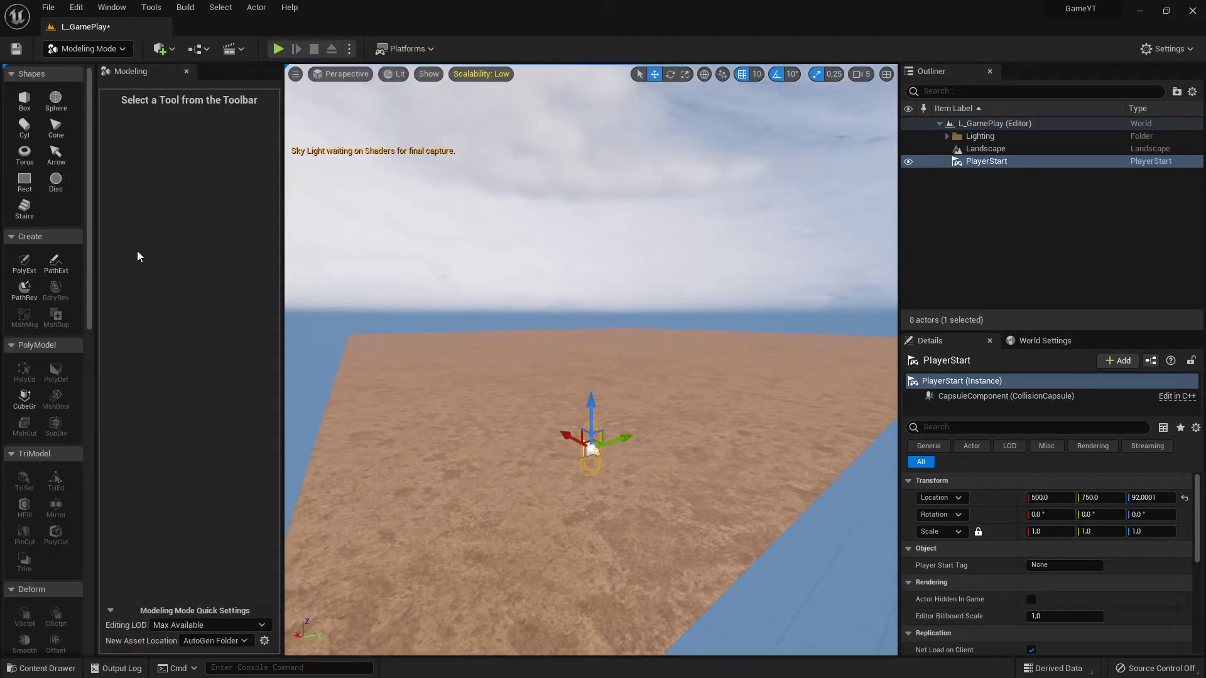
drag(96, 259, 157, 261)
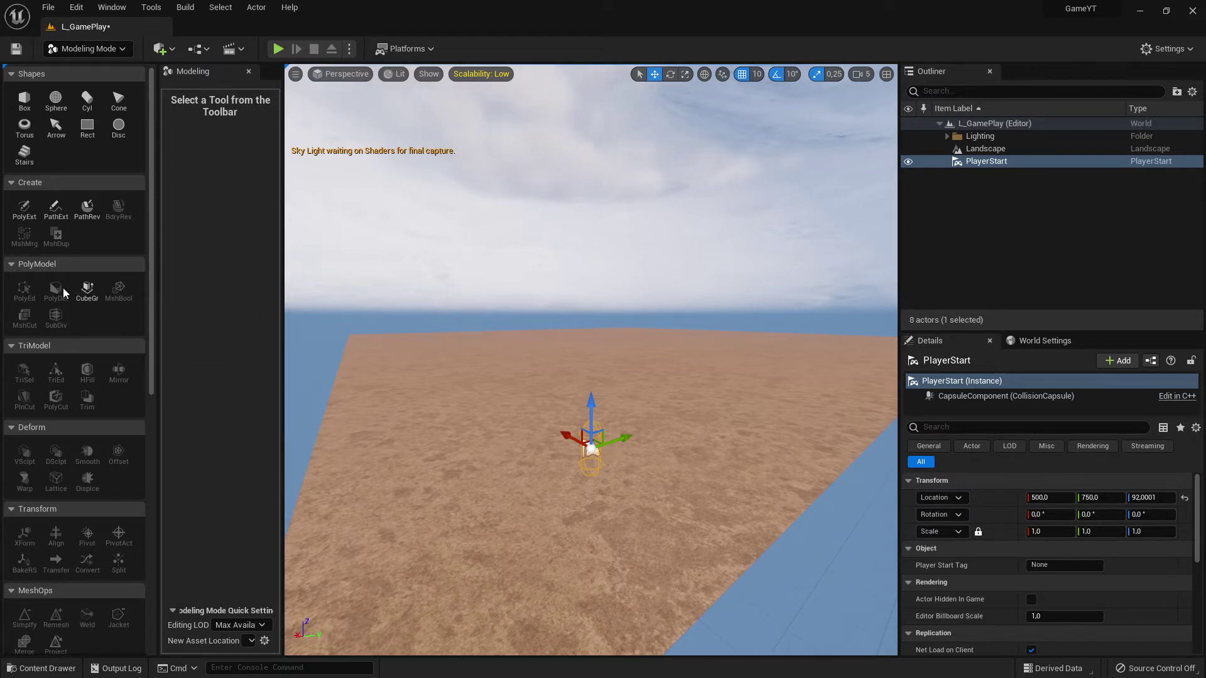
click(86, 292)
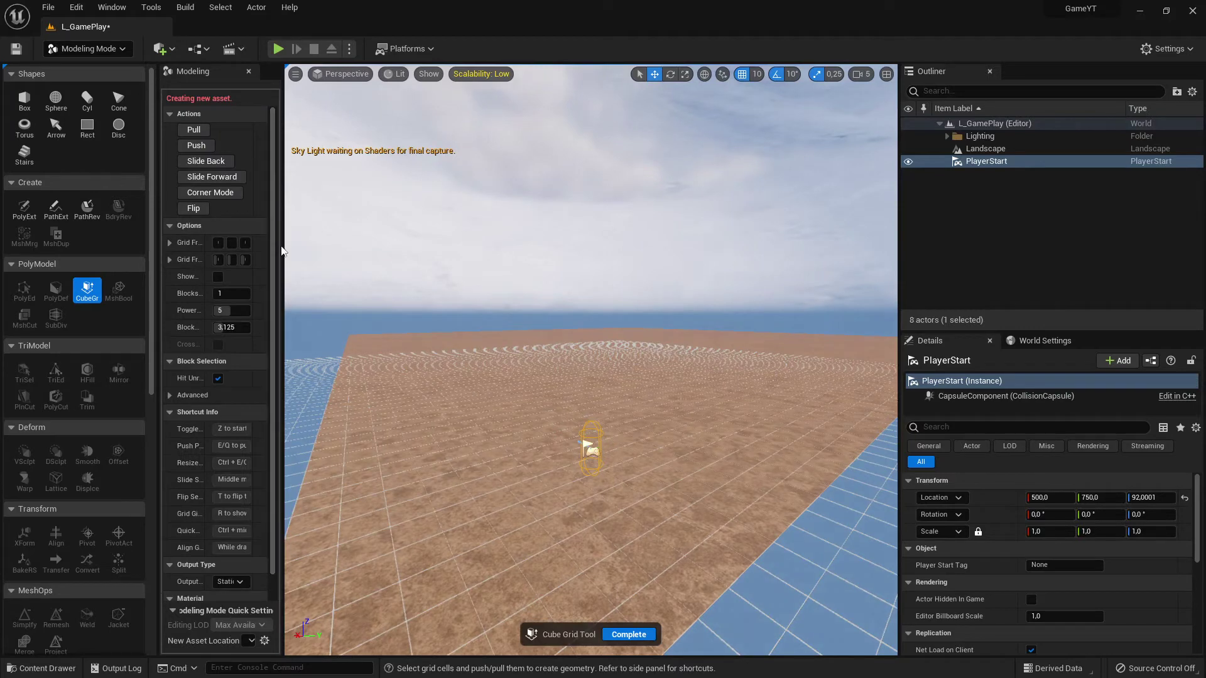
drag(282, 245, 358, 244)
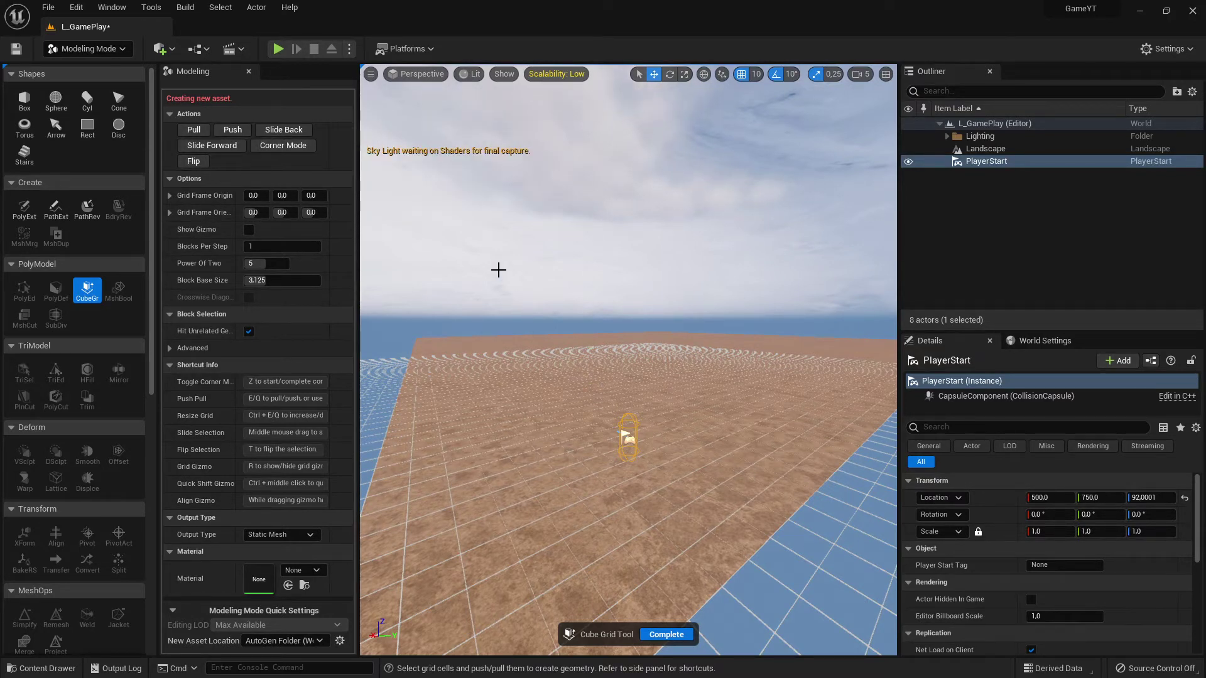
Step: Close the Outliner, Details and World Settings panels, and narrow the modeling panels to enlarge the viewport
click(990, 71)
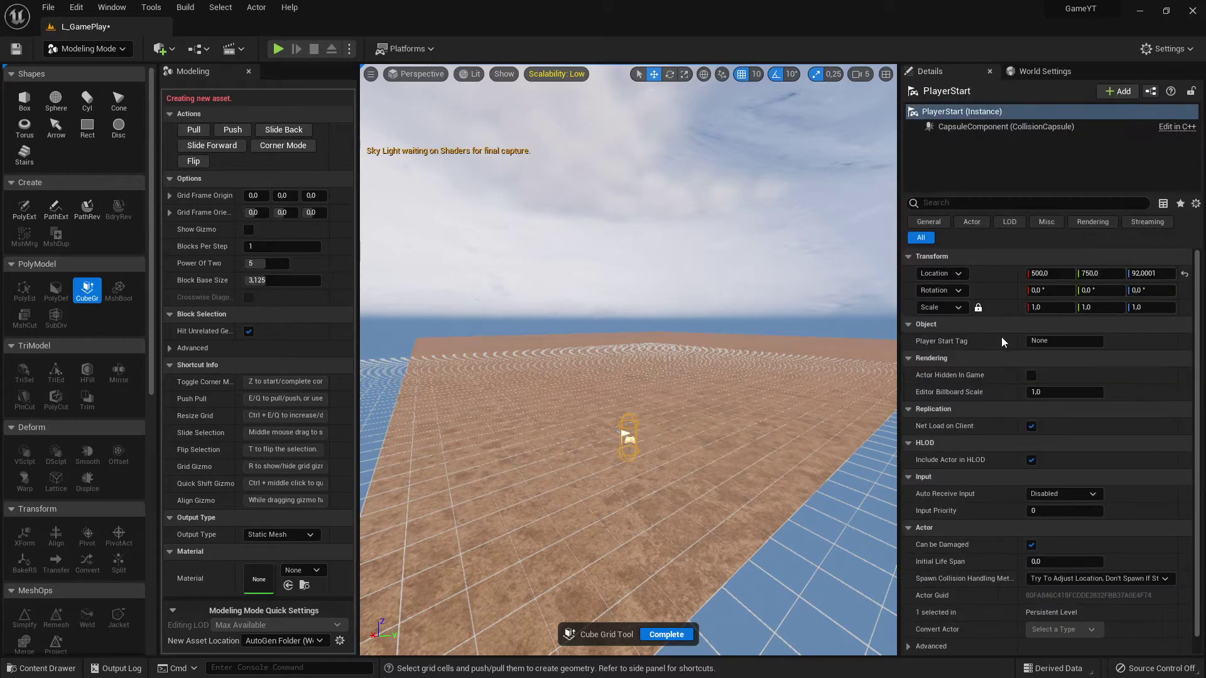
click(990, 71)
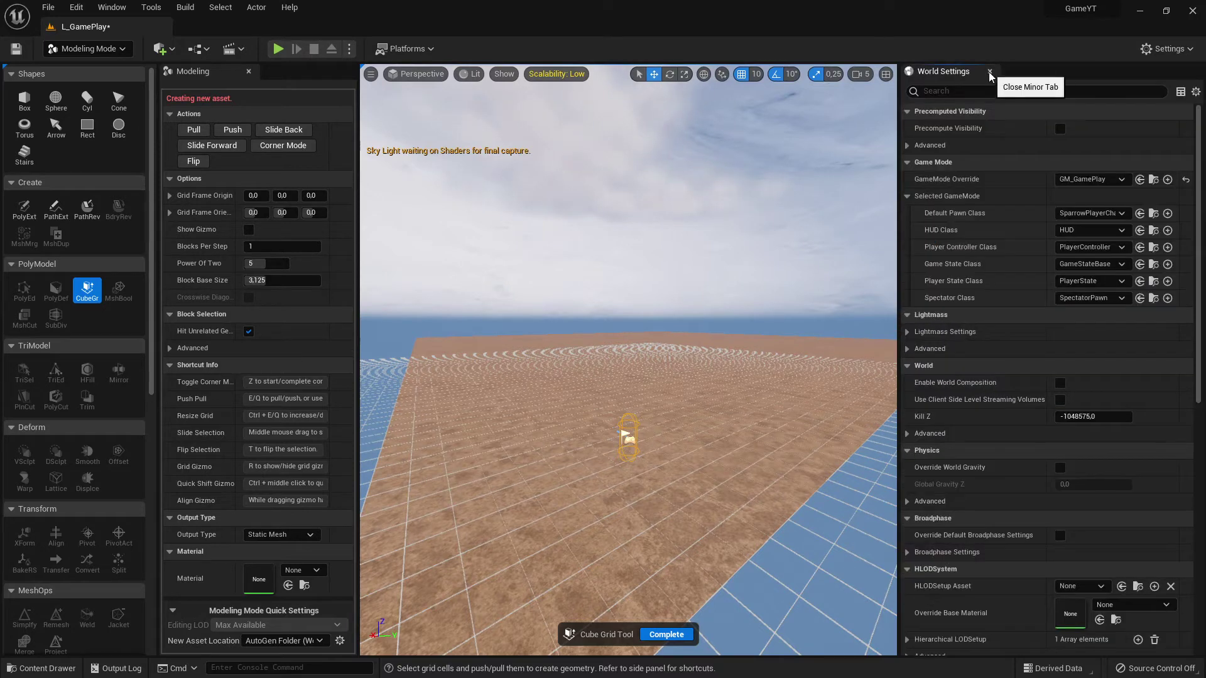
click(979, 71)
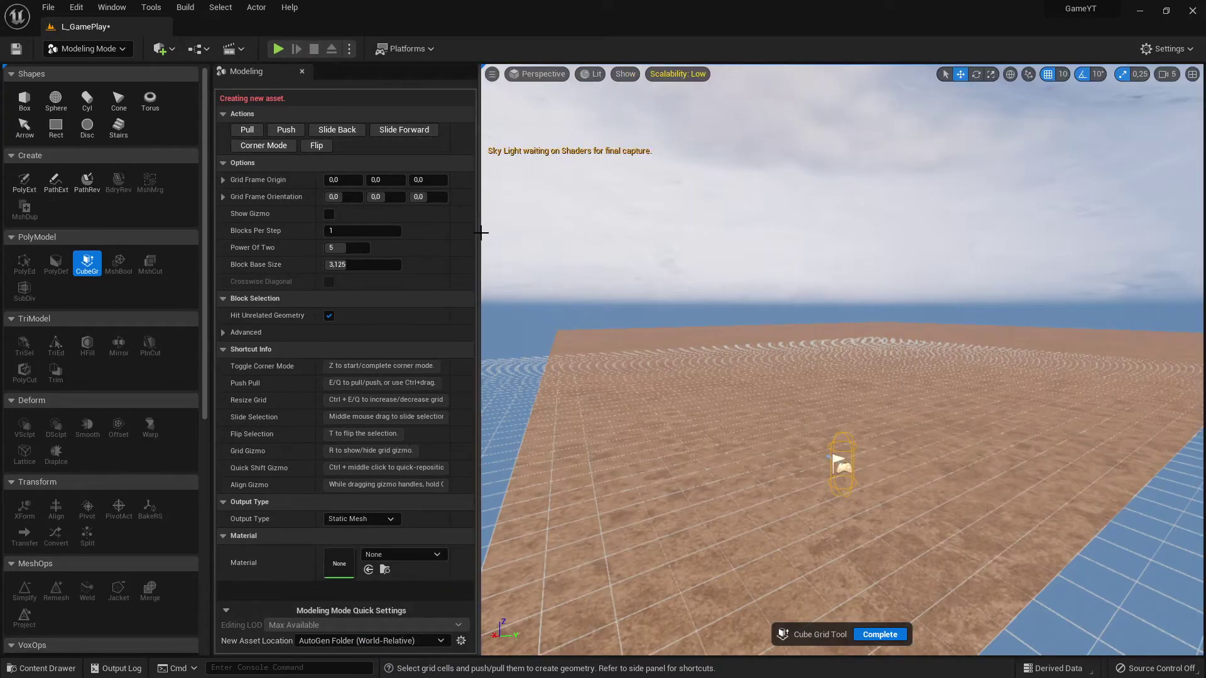
drag(479, 234, 371, 239)
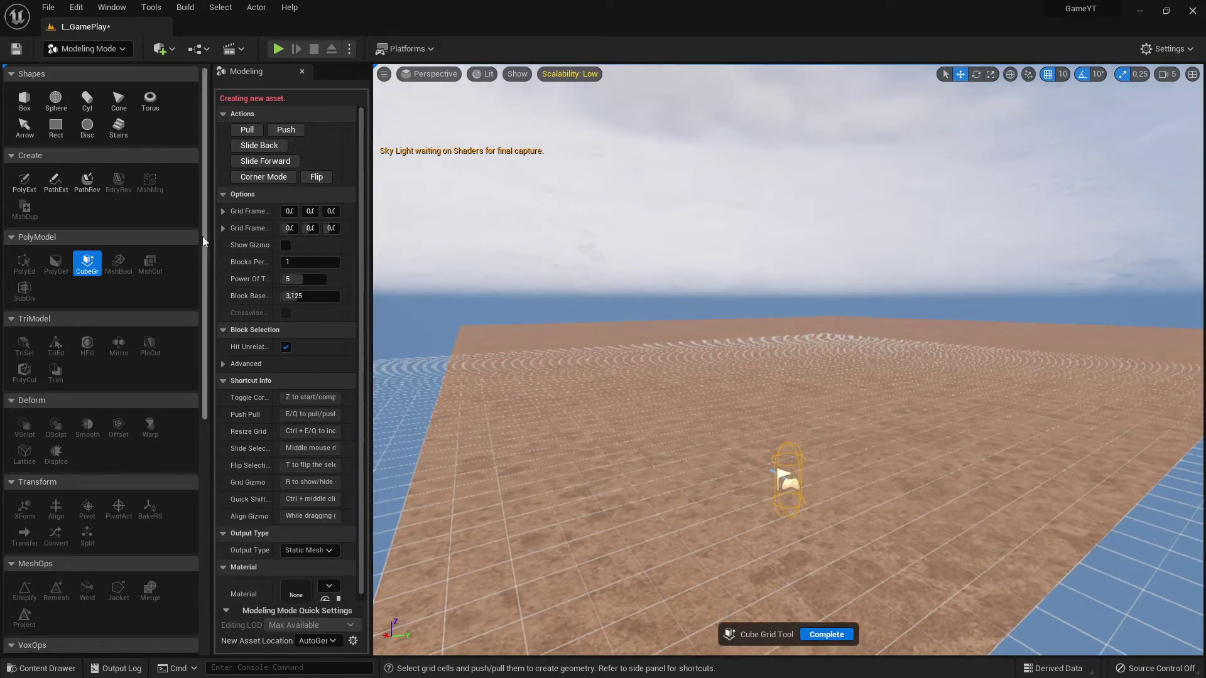
drag(209, 235, 111, 237)
Step: Reopen the Details panel and reset the PlayerStart's location to 0, 0, 0
right_drag(530, 319, 452, 345)
right_drag(587, 370, 794, 339)
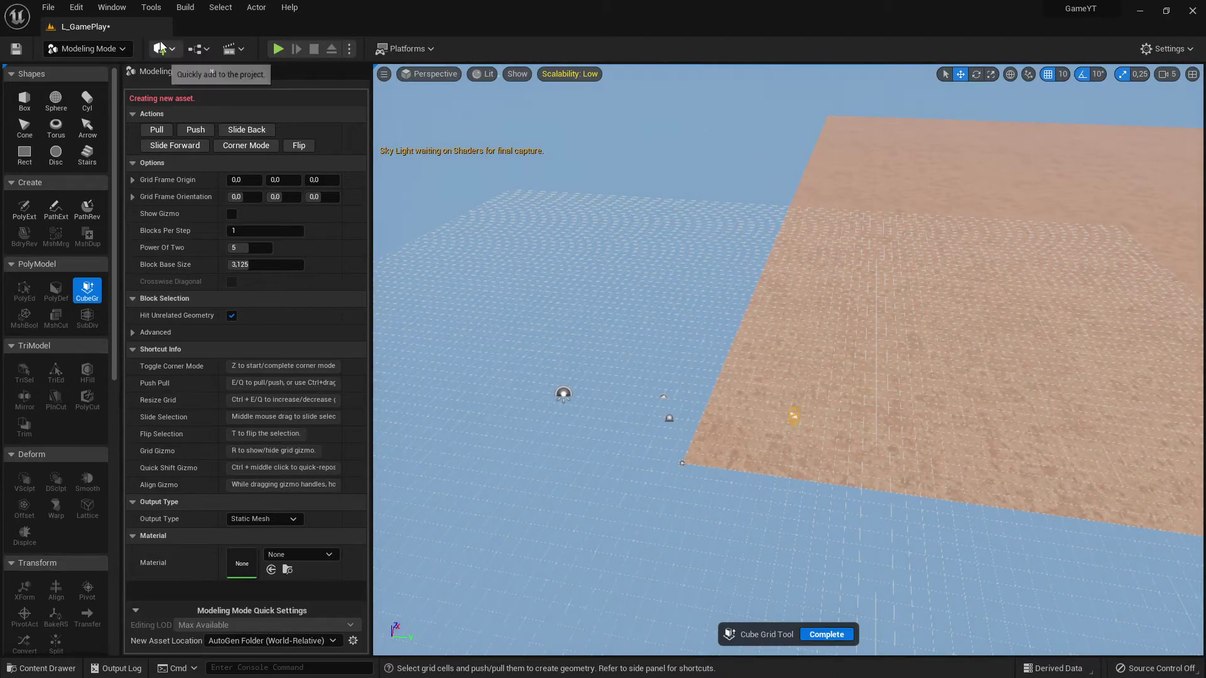
click(112, 7)
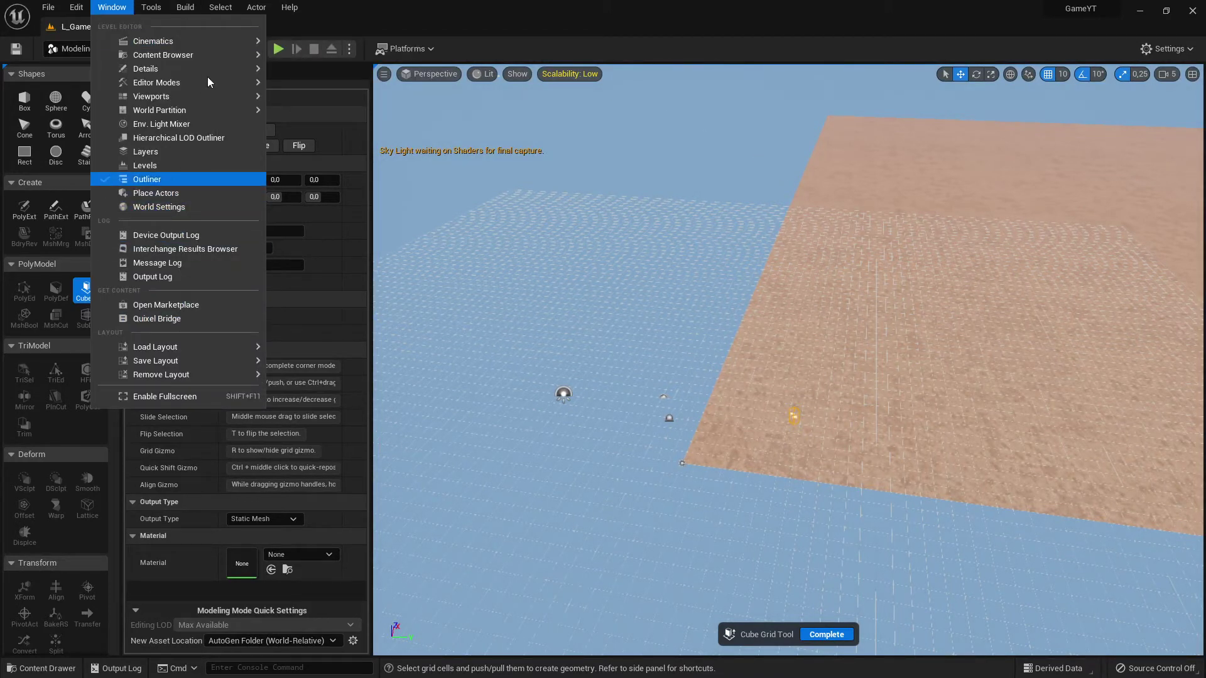
mouse_move(194, 55)
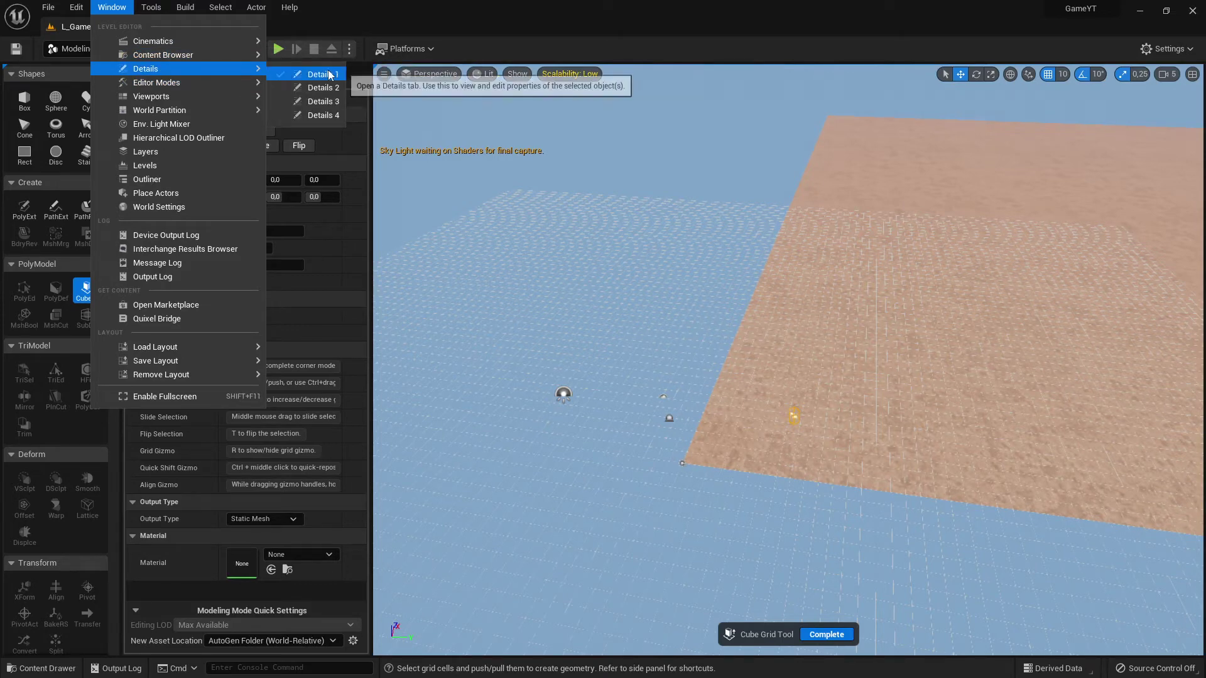
click(320, 74)
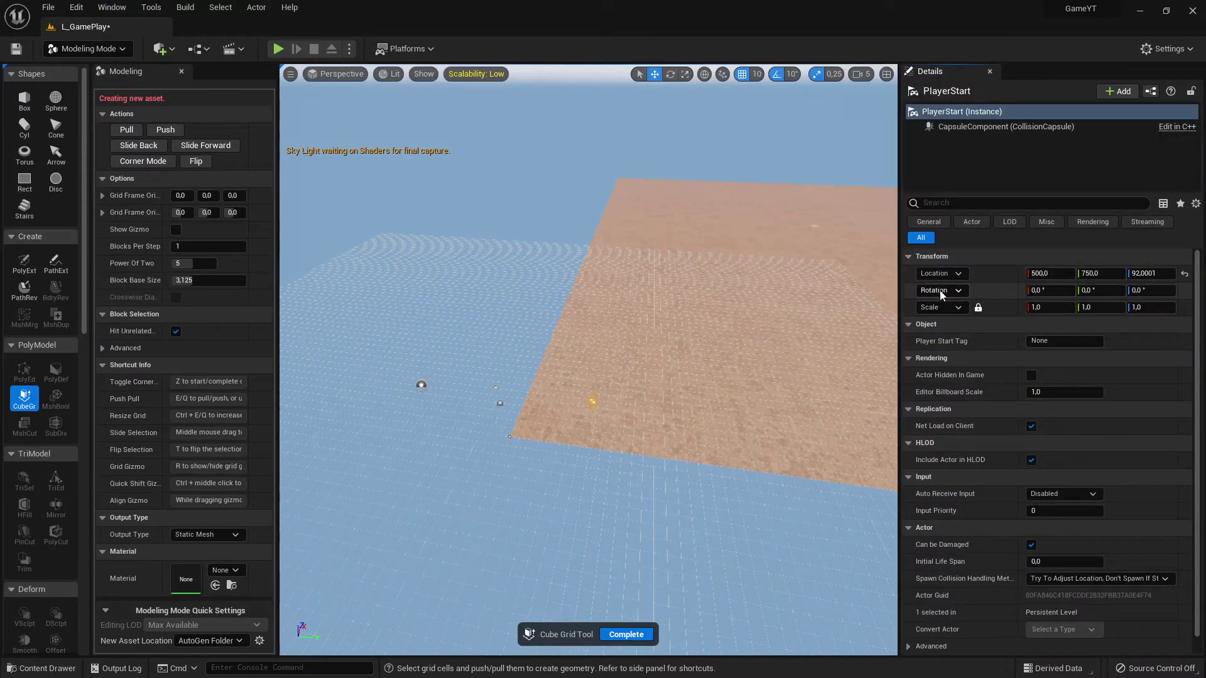
right_drag(810, 312, 833, 313)
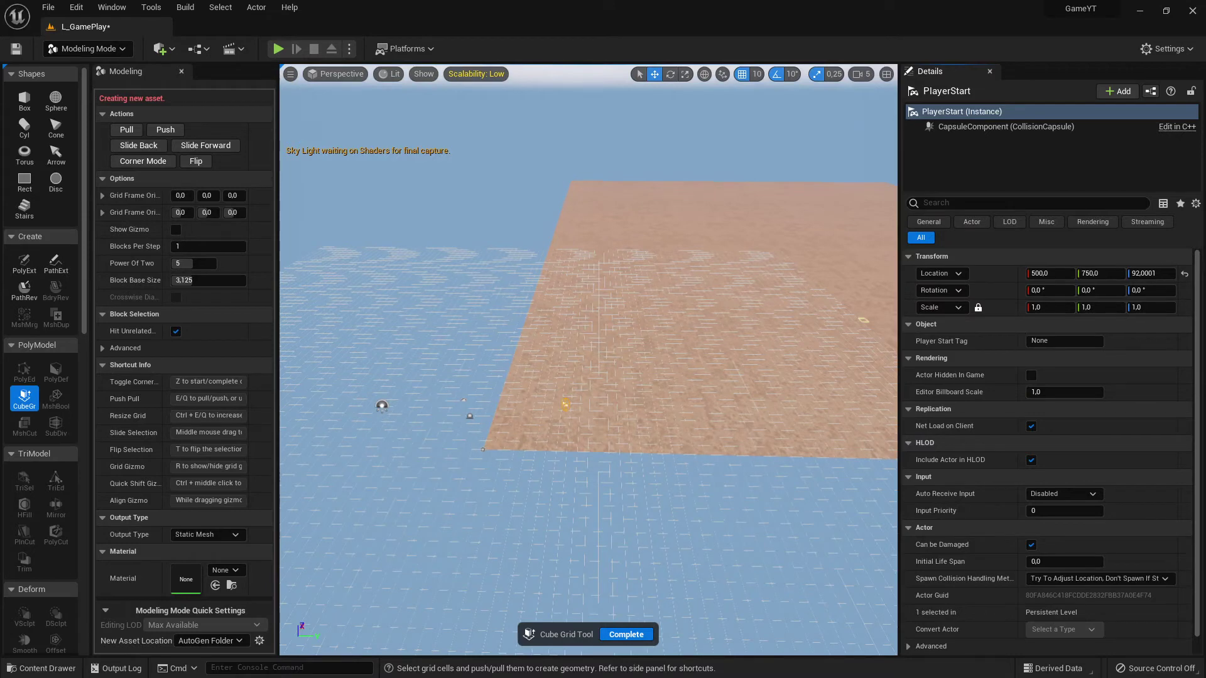
right_drag(736, 347, 720, 368)
right_drag(747, 313, 749, 313)
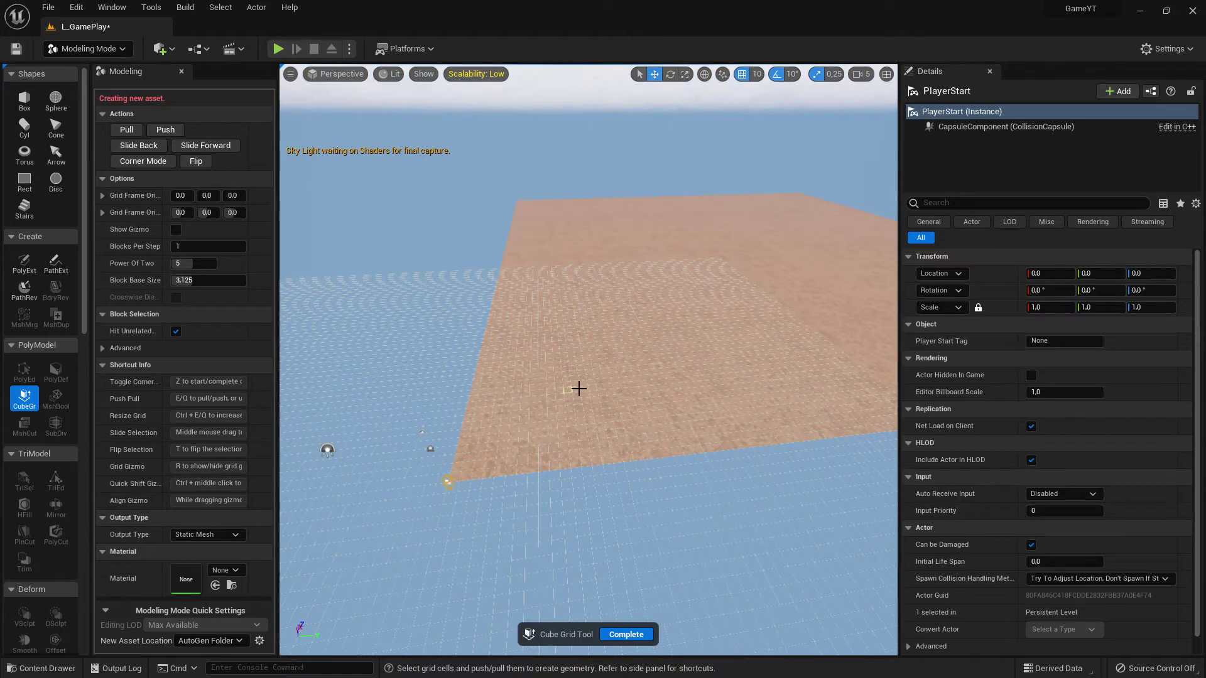
right_drag(579, 388, 574, 386)
key(w)
right_drag(614, 364, 561, 338)
key(s)
Step: Switch to Select mode and back to Modeling mode, restarting the Cube Grid tool
click(115, 55)
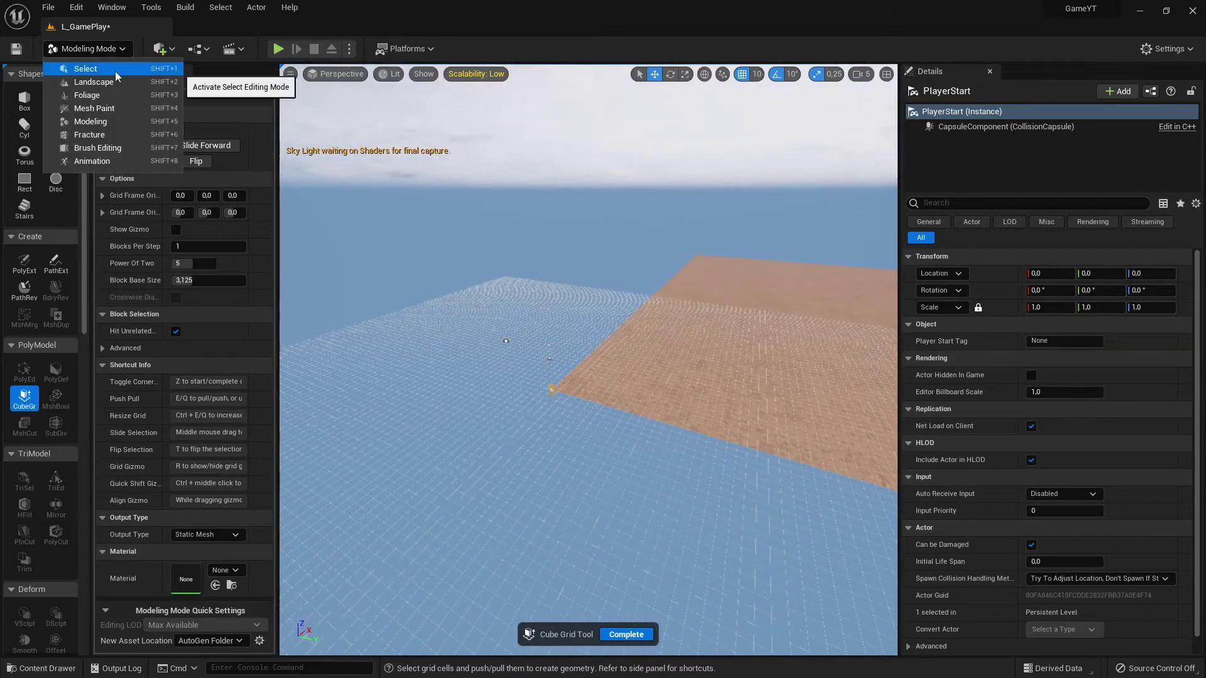
click(115, 71)
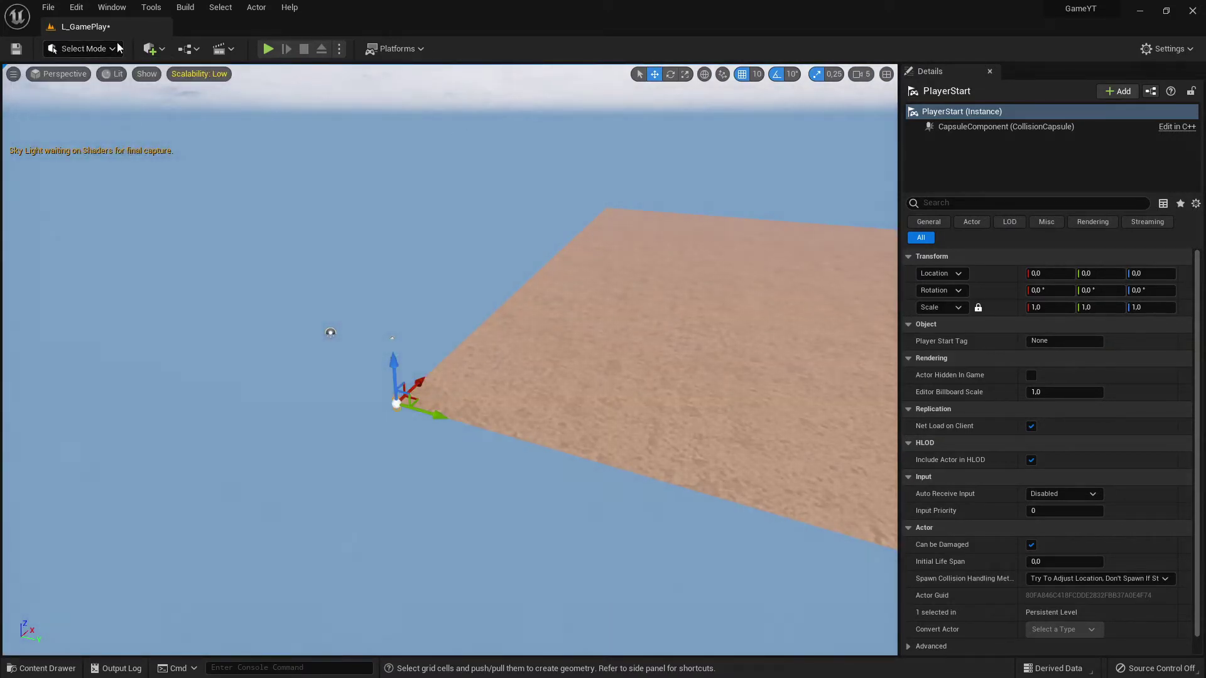
click(118, 48)
click(123, 133)
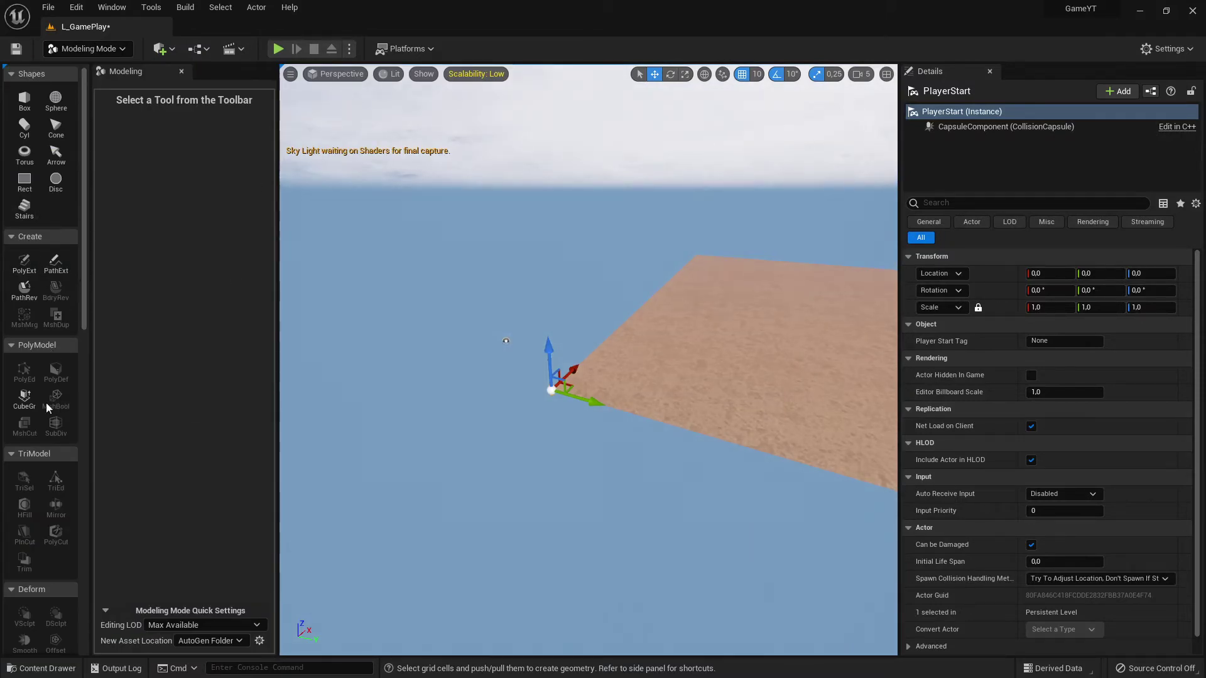
click(25, 399)
right_drag(658, 343, 632, 352)
key(s)
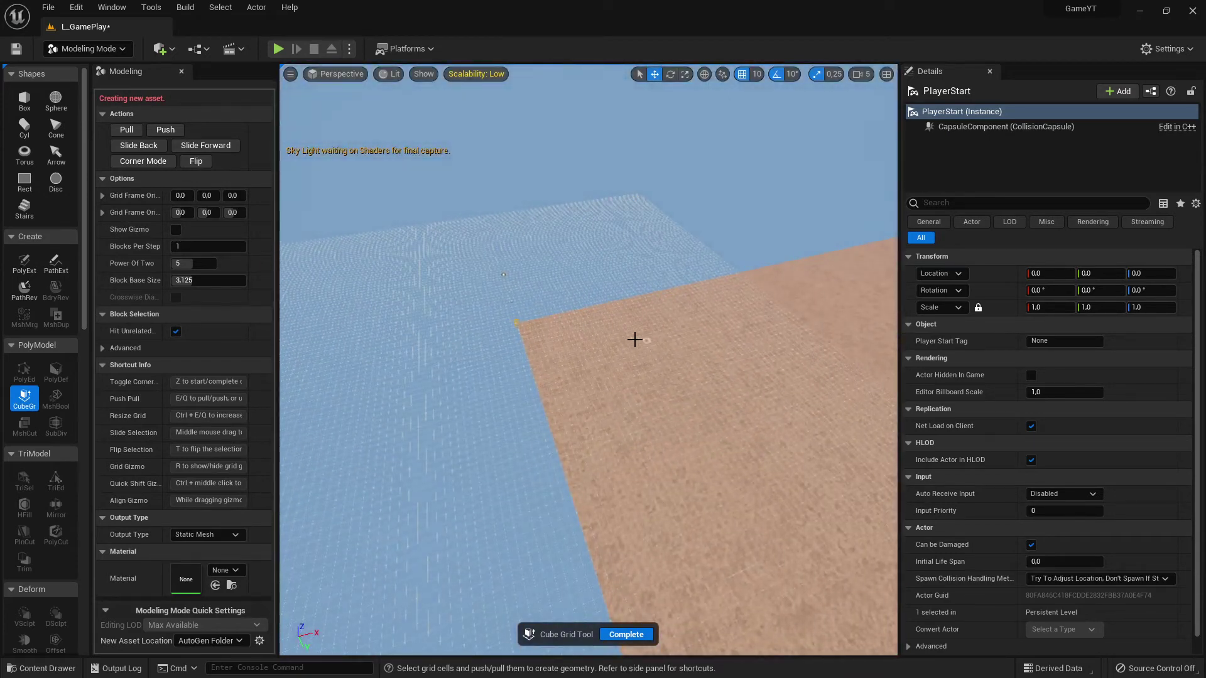
right_drag(579, 343, 604, 360)
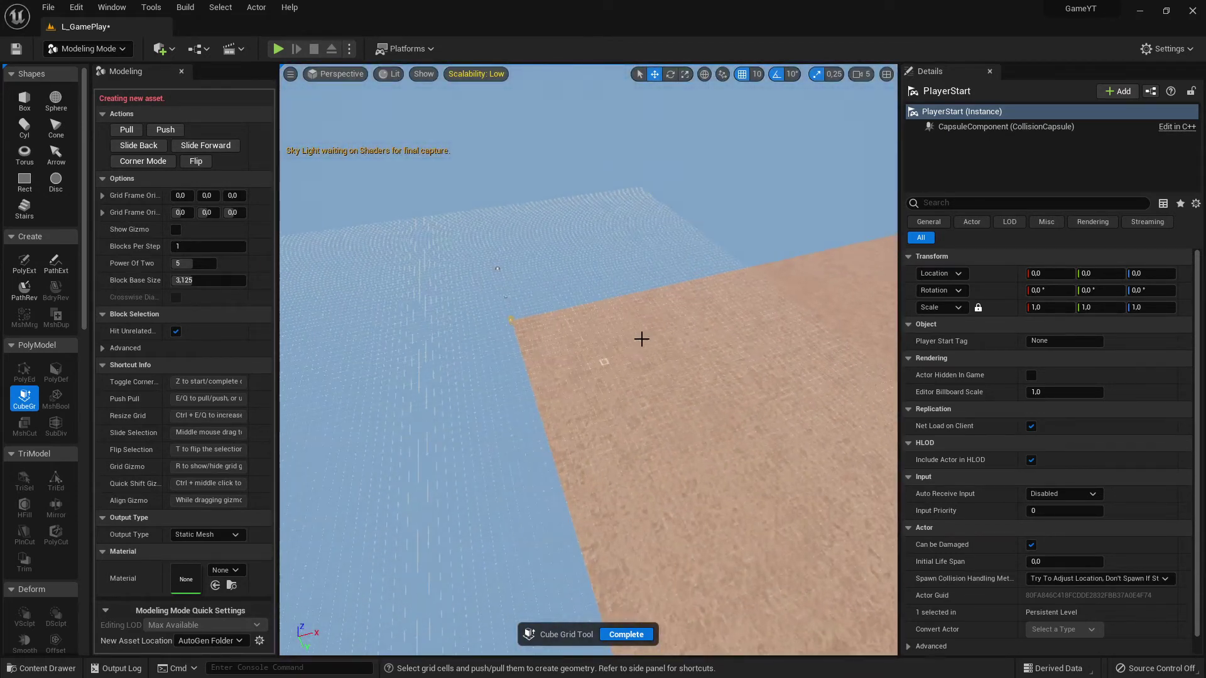
Step: Close the Details panel and pull a long, one-cell-wide strip of grid cells near the landscape's edge up by one block
click(990, 71)
right_drag(776, 321, 778, 404)
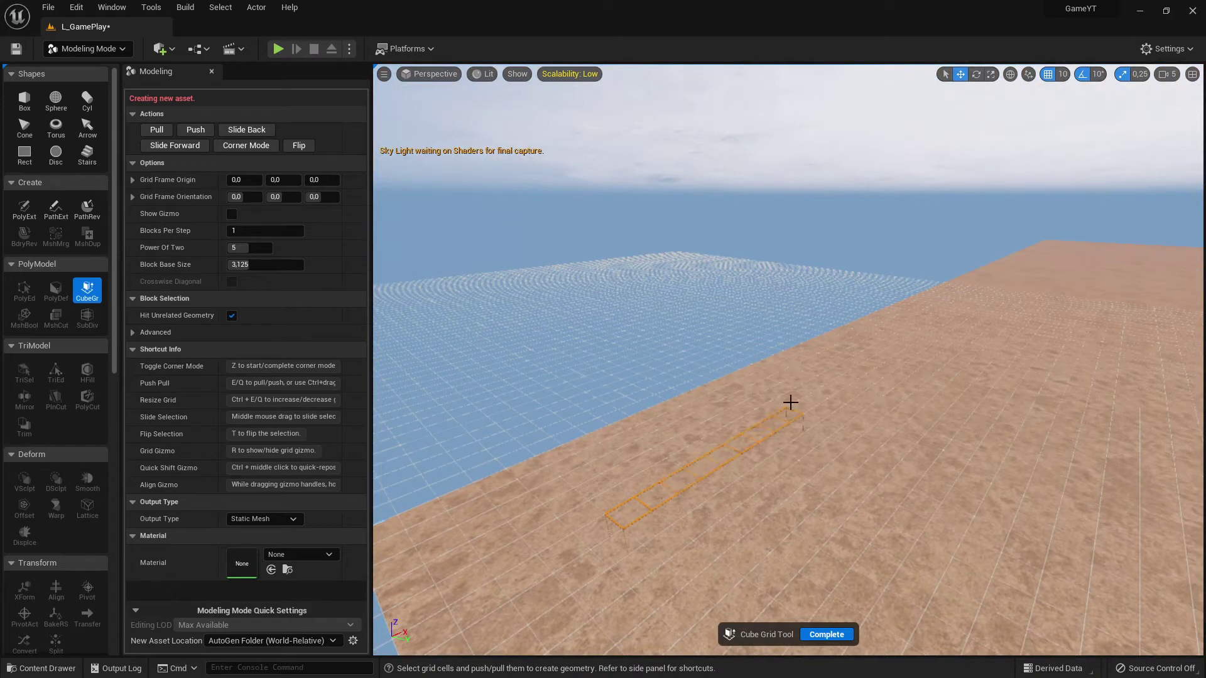
drag(790, 403, 982, 298)
click(157, 130)
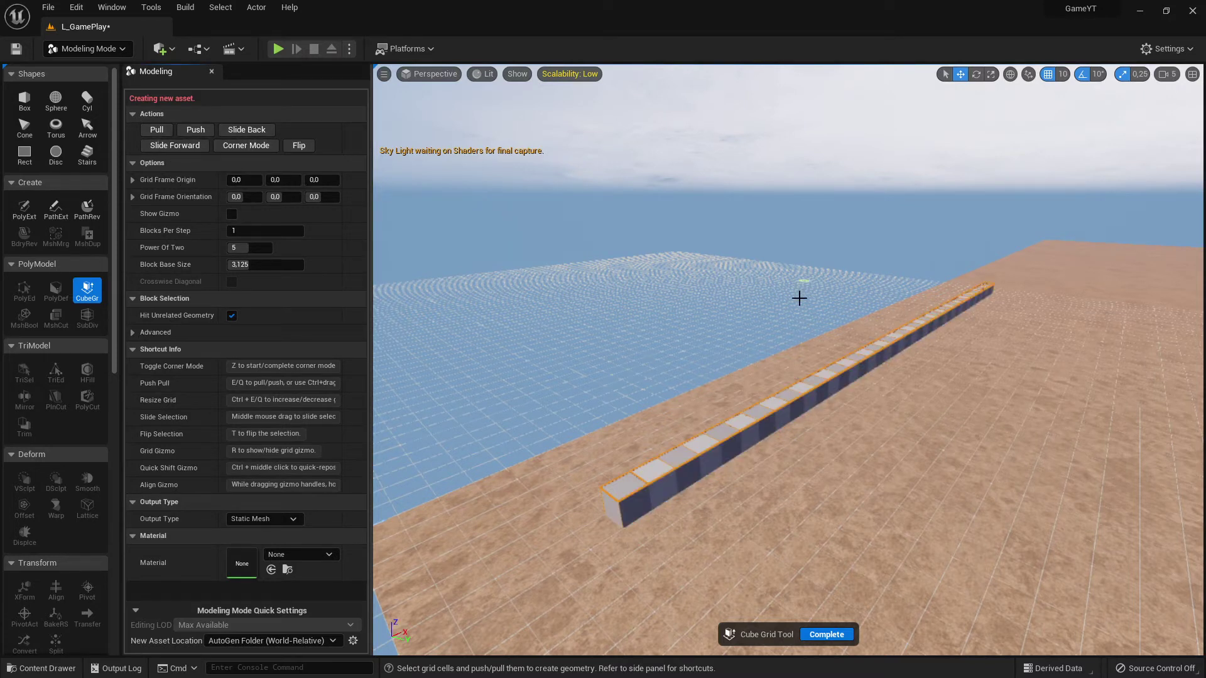
Step: Pull the selected strip up repeatedly into a tall wall
click(161, 130)
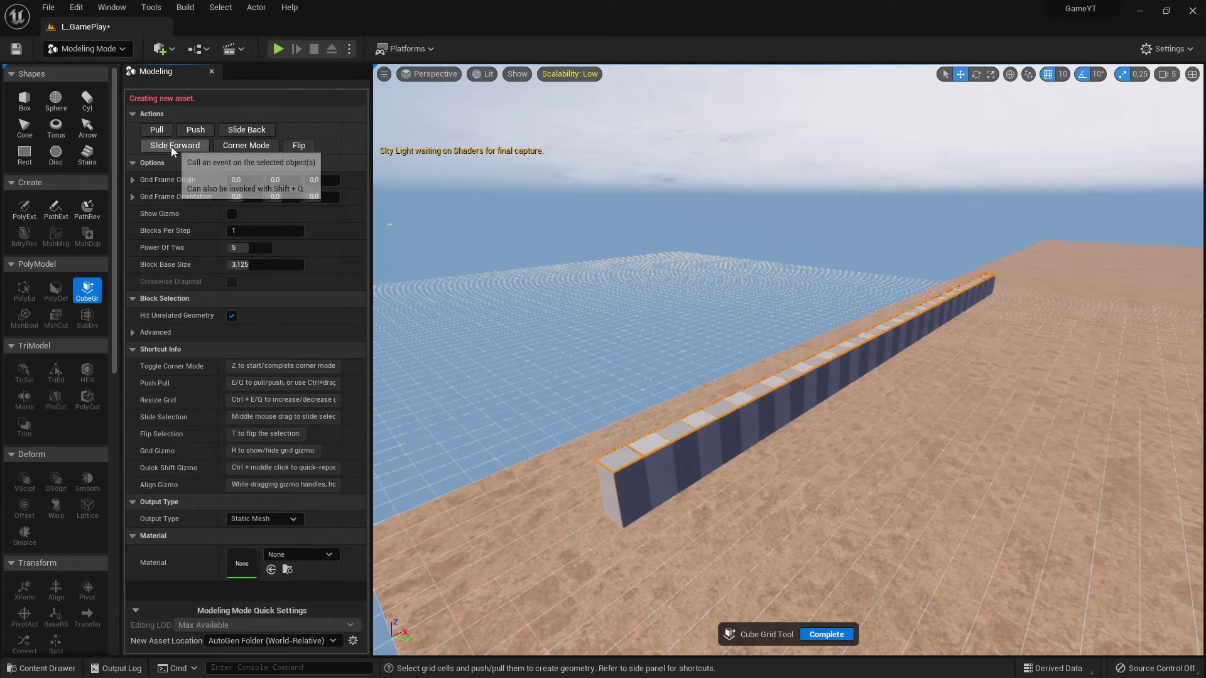
click(161, 131)
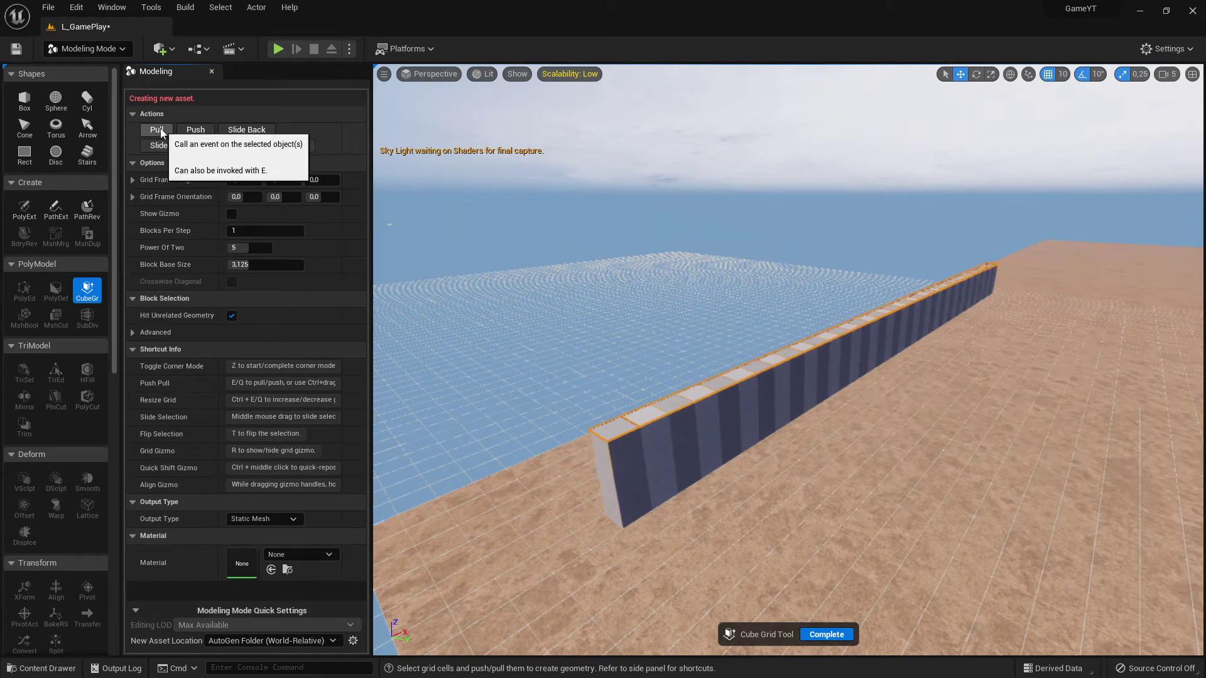
click(161, 130)
click(160, 130)
click(161, 130)
click(161, 130)
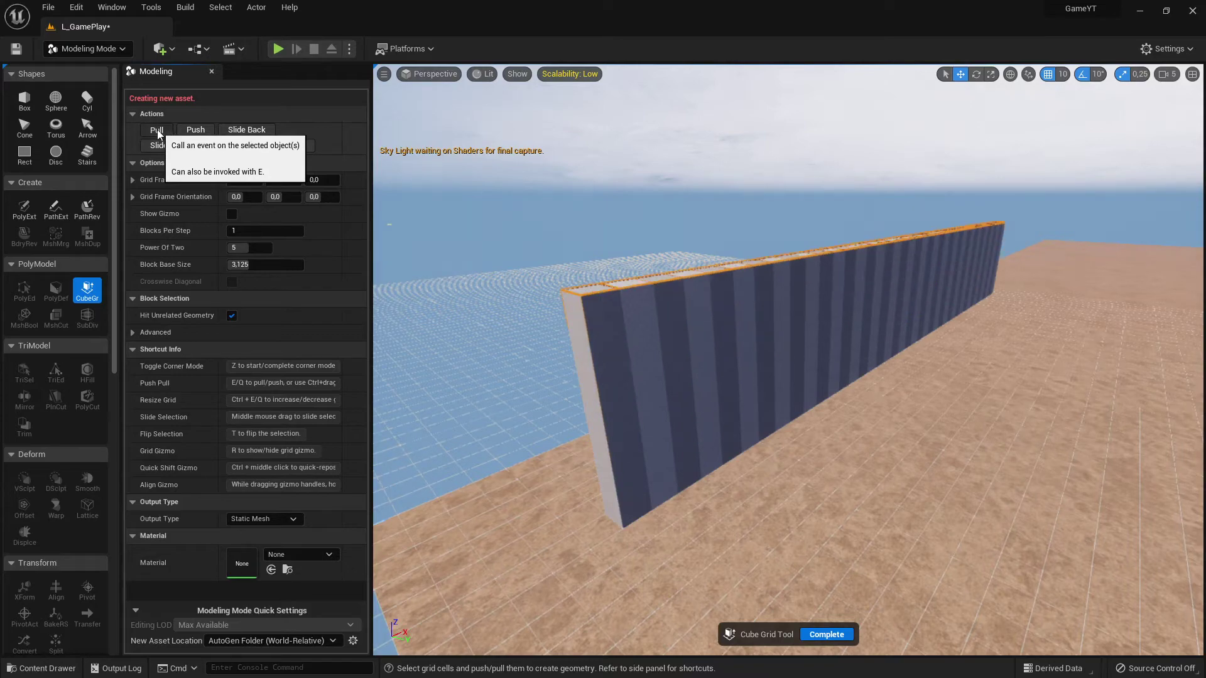
click(160, 130)
click(161, 130)
click(161, 130)
Step: Push the tall wall back down block by block until it is level with the landscape
right_drag(809, 319, 848, 295)
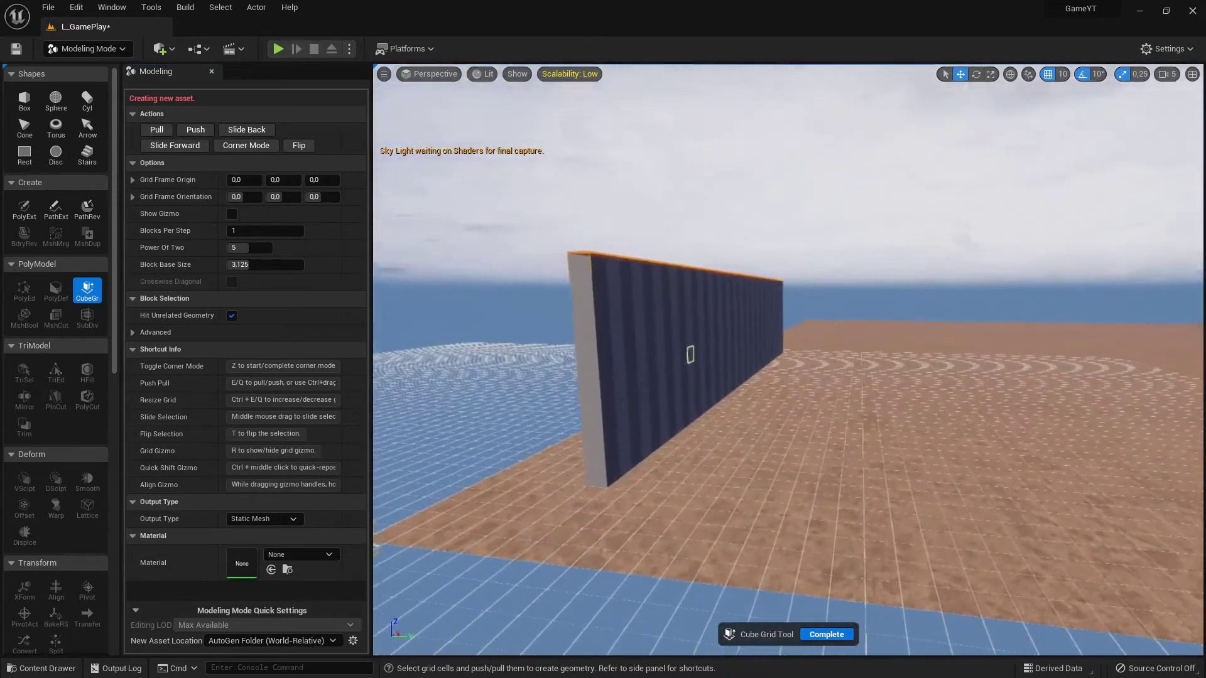
click(202, 131)
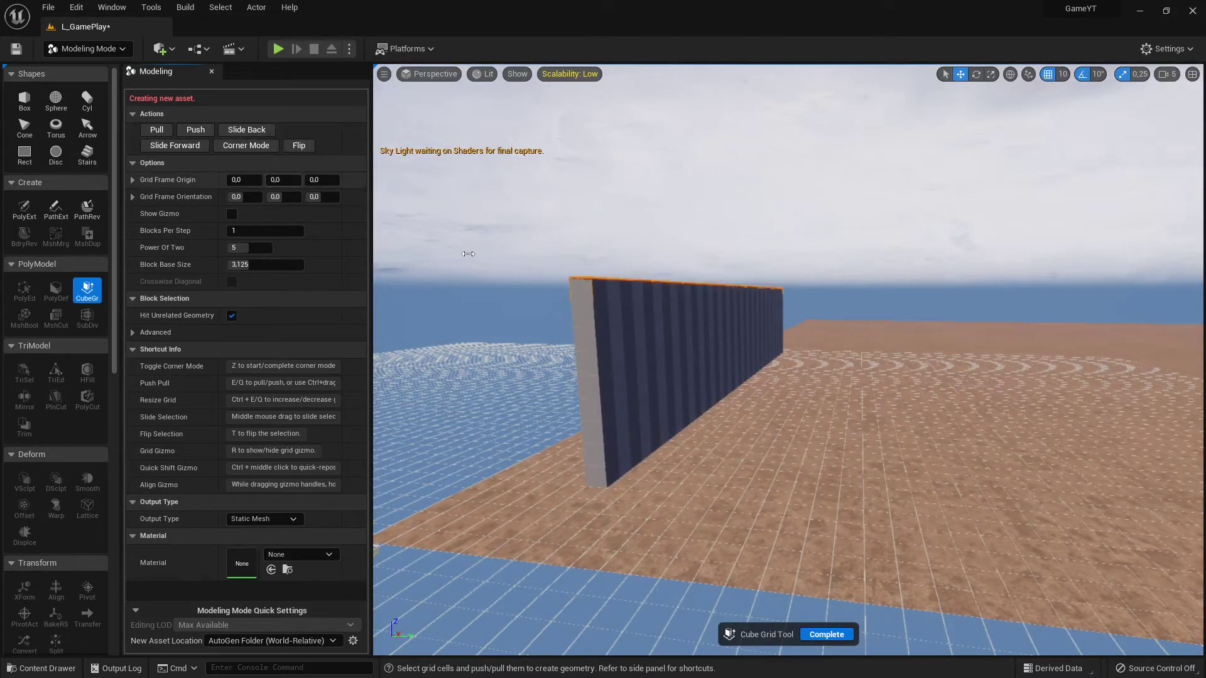
click(196, 131)
click(196, 131)
click(196, 131)
click(196, 132)
click(196, 132)
click(196, 133)
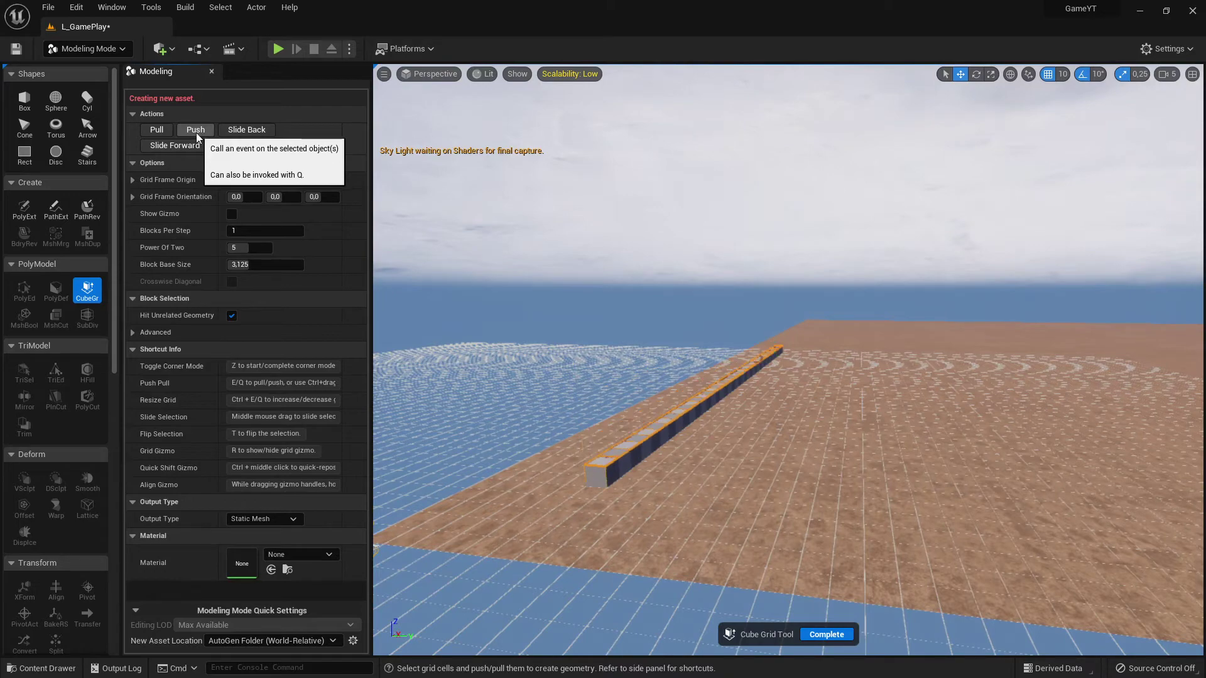
click(196, 133)
click(196, 133)
click(196, 133)
click(196, 133)
Step: Pull the selected strip up again into a low, one-block-high wall near the landscape's edge
right_drag(691, 390, 654, 402)
key(a)
key(w)
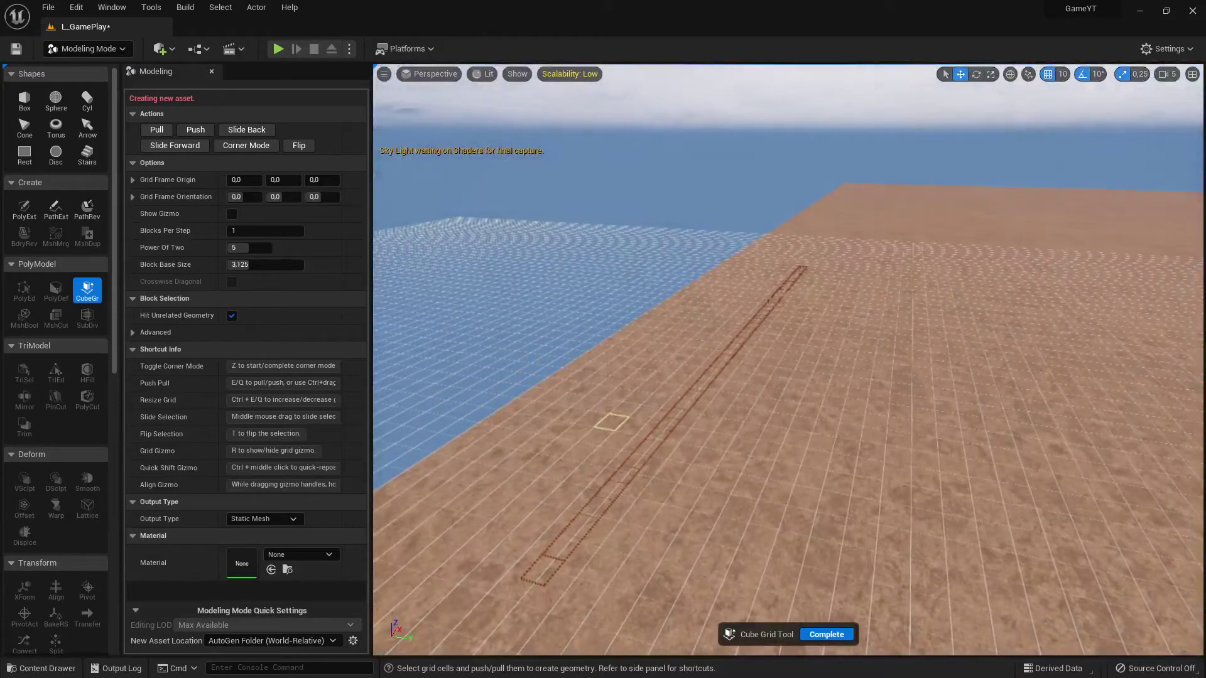
click(154, 130)
click(155, 129)
click(155, 130)
click(155, 130)
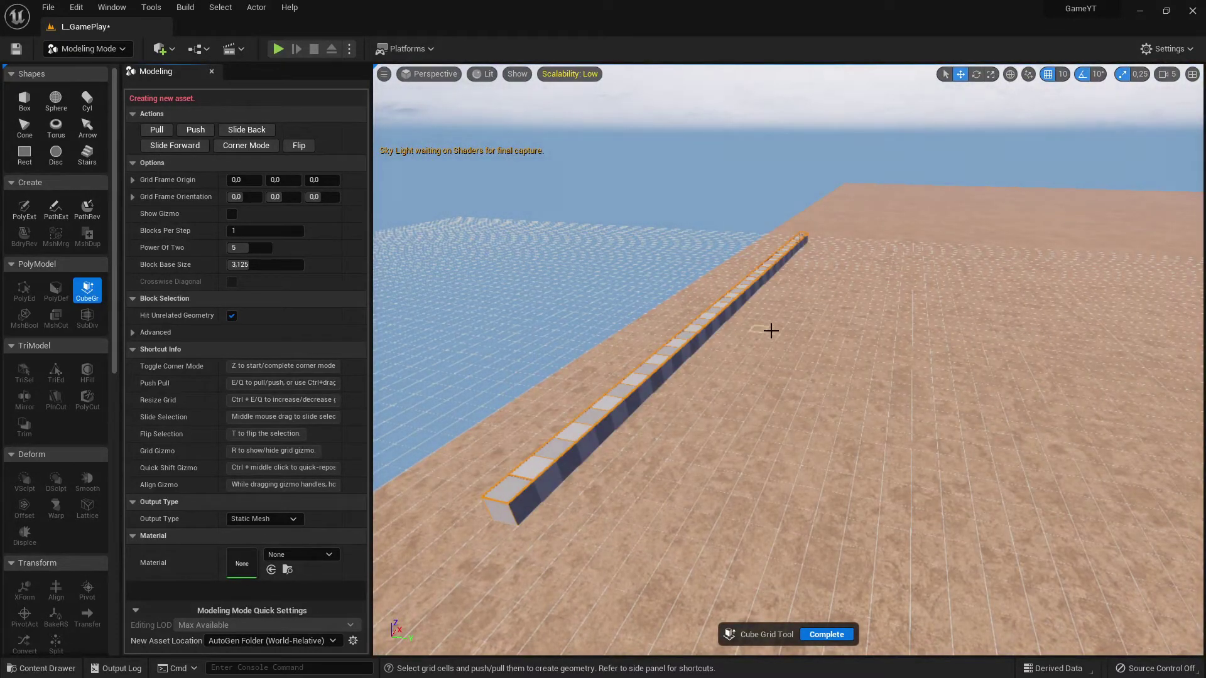
Step: Build a second one-block-high wall across the landscape, starting from the near end of the first wall
key(s)
right_drag(735, 334, 729, 377)
text(as)
click(641, 324)
drag(601, 486, 785, 471)
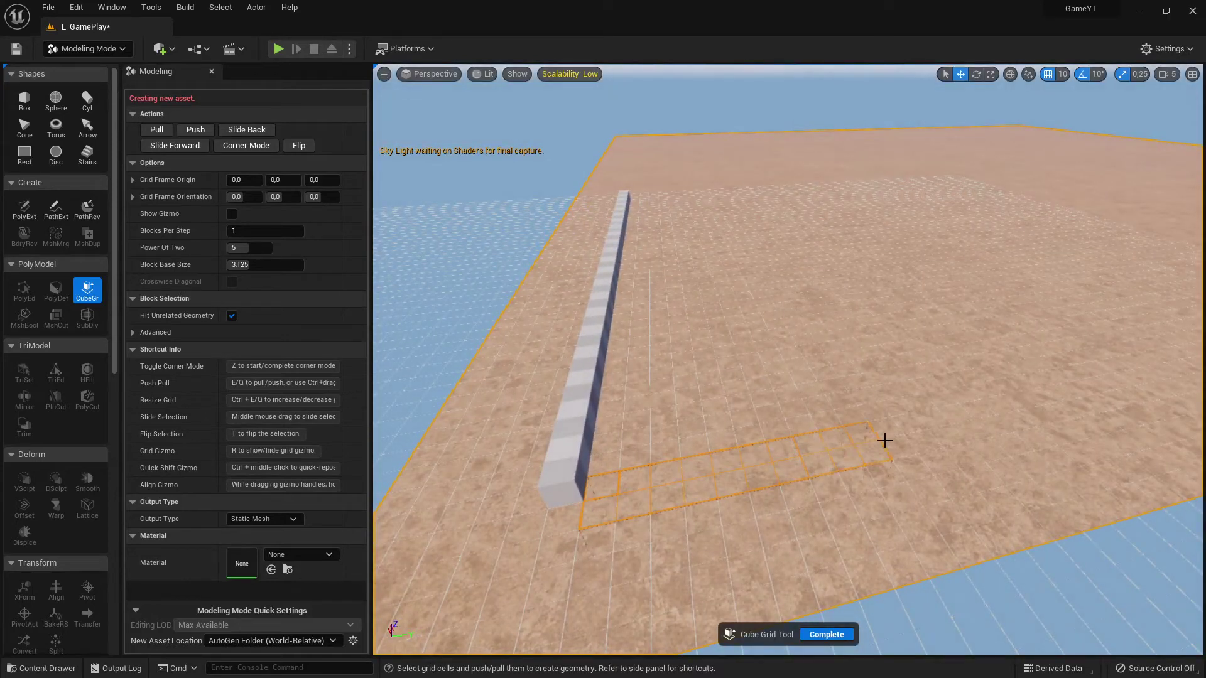
drag(885, 441, 892, 421)
key(e)
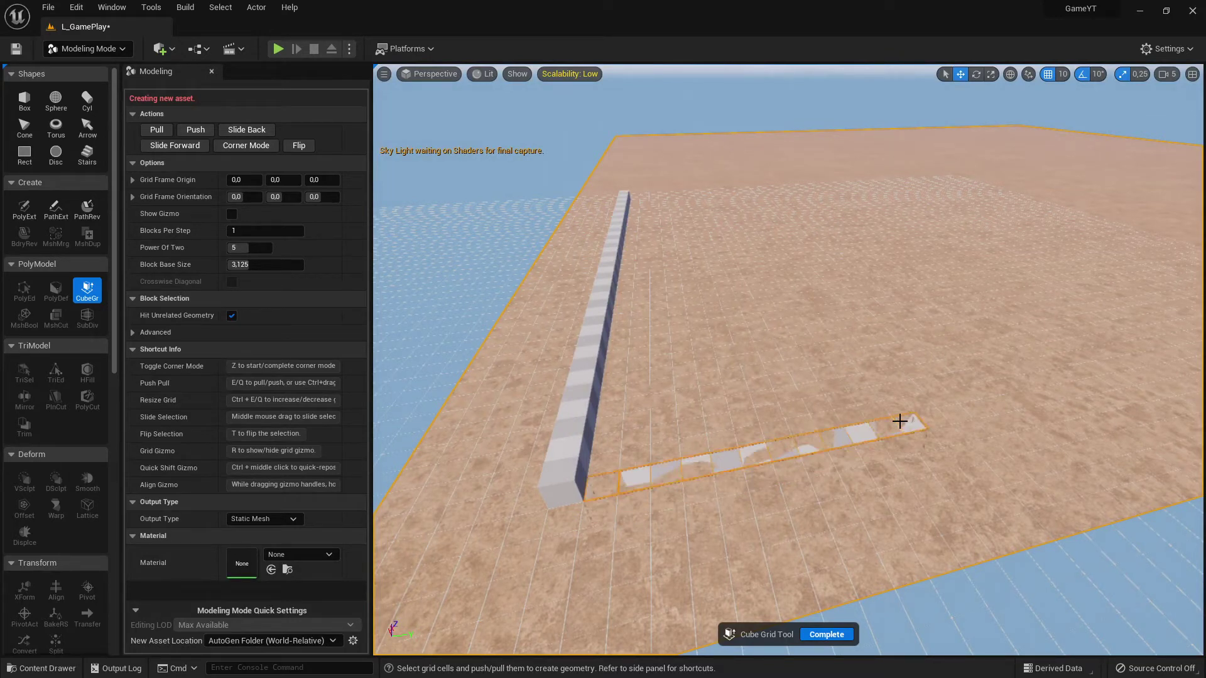
Step: Add a third wall back from the second wall's far end and a fourth joining it to the first, enclosing the area
drag(896, 394, 771, 240)
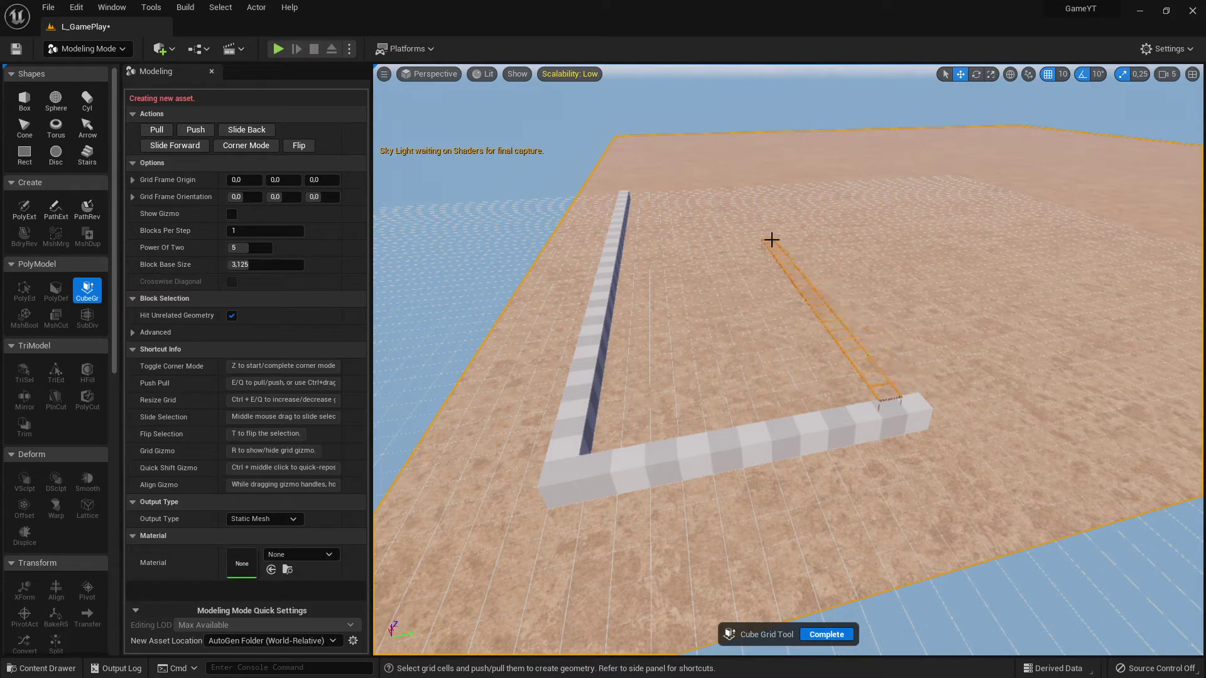
key(e)
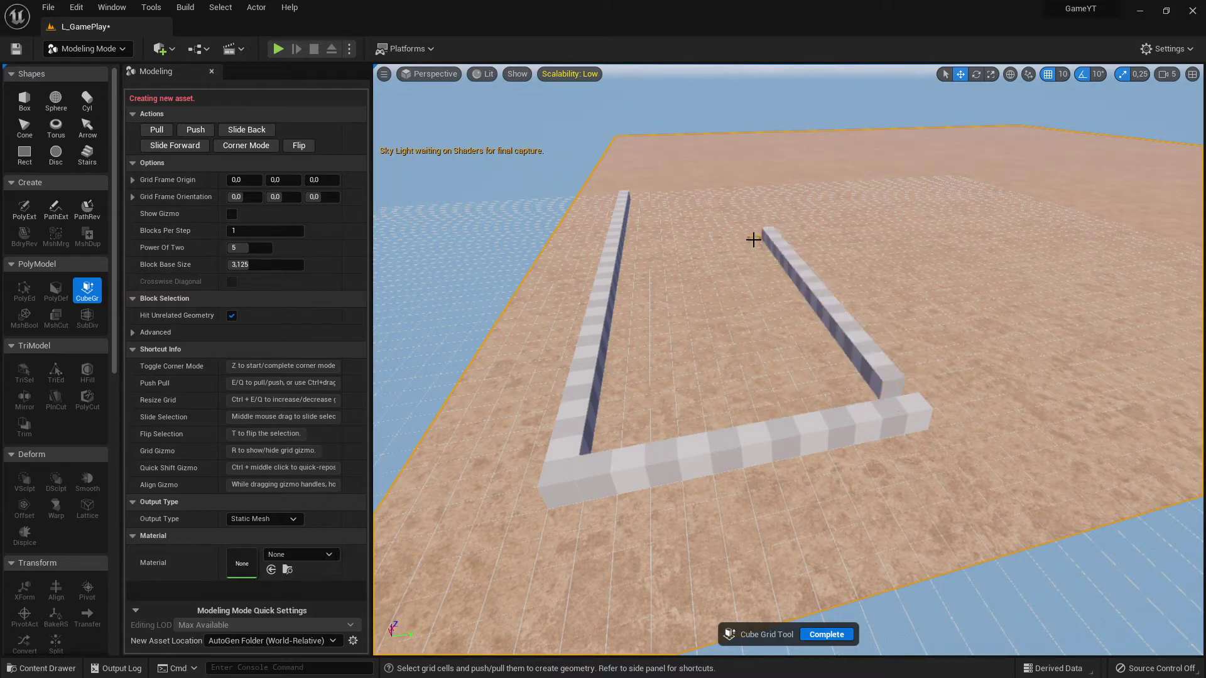
key(e)
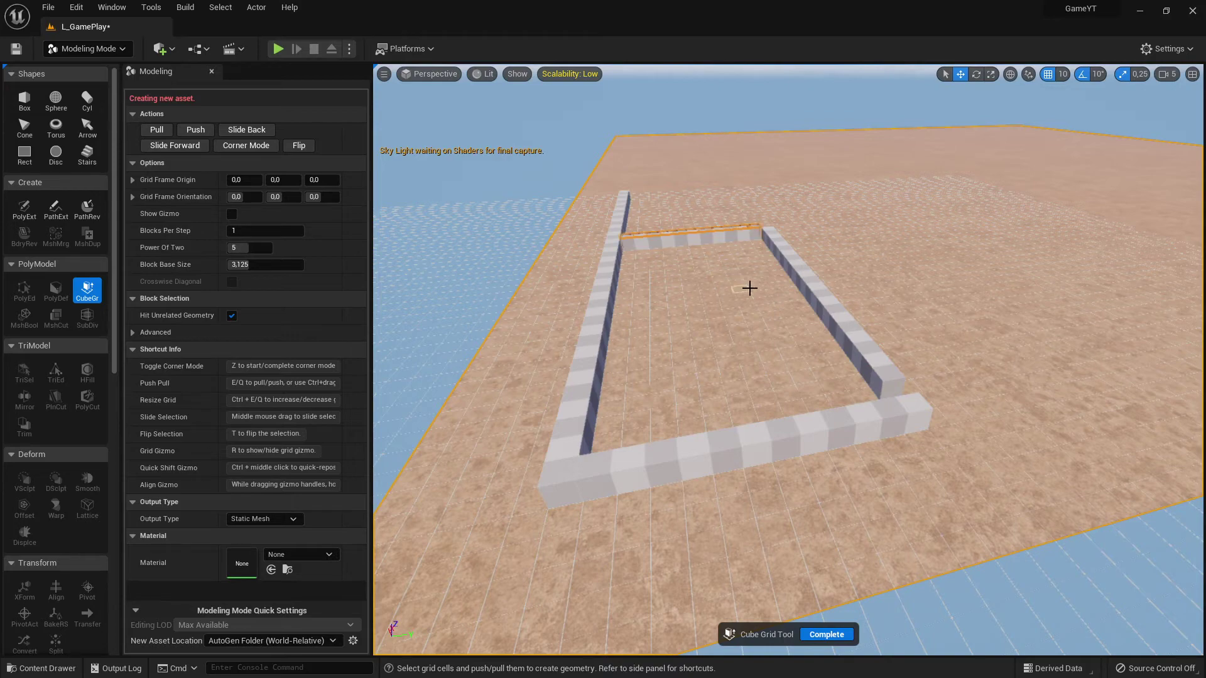
Step: Fill the gap at the enclosure's open corner with a raised block joining the two wall ends
key(d)
right_drag(796, 232, 603, 170)
right_drag(459, 345, 813, 218)
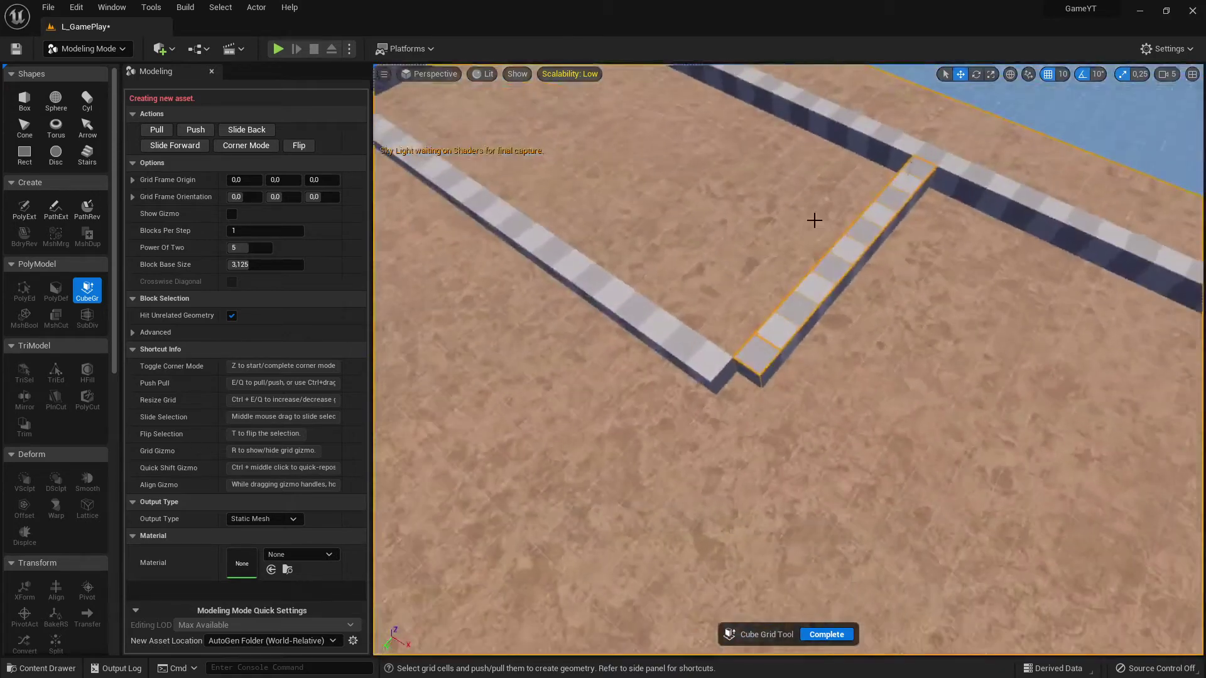
click(737, 387)
key(e)
Step: Remove the stretch of wall running past the enclosure's corner by pushing it down to landscape level
right_drag(855, 333, 918, 304)
drag(1088, 343, 782, 310)
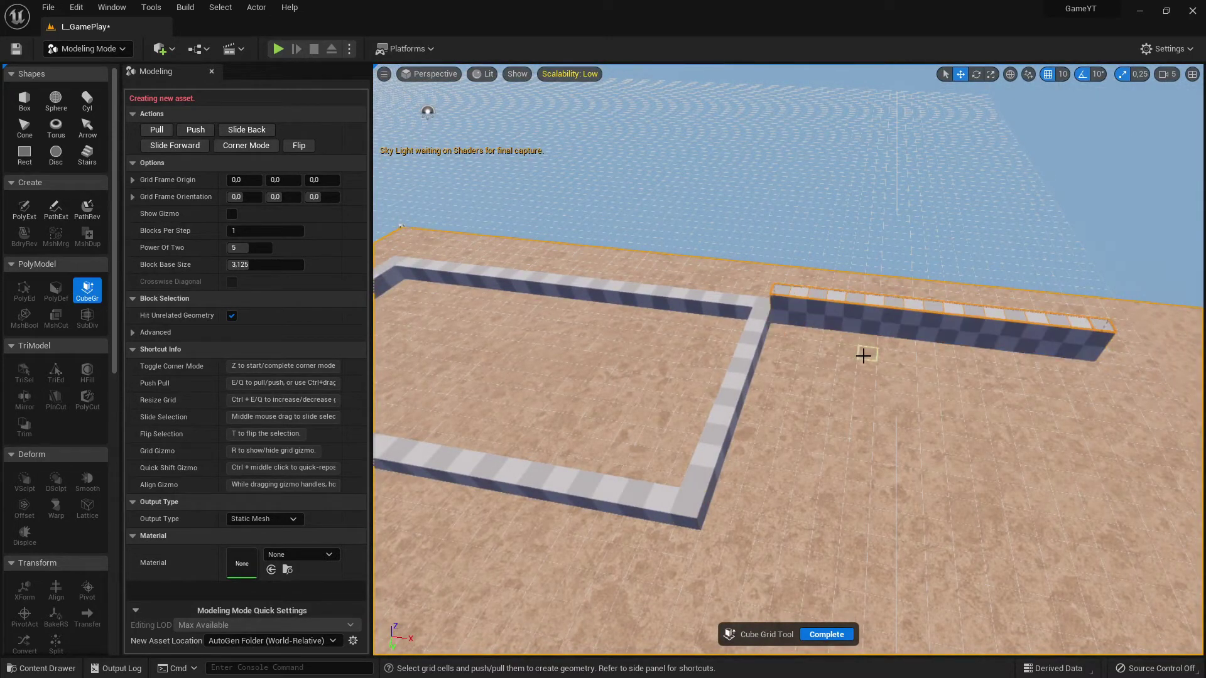
key(q)
key(q)
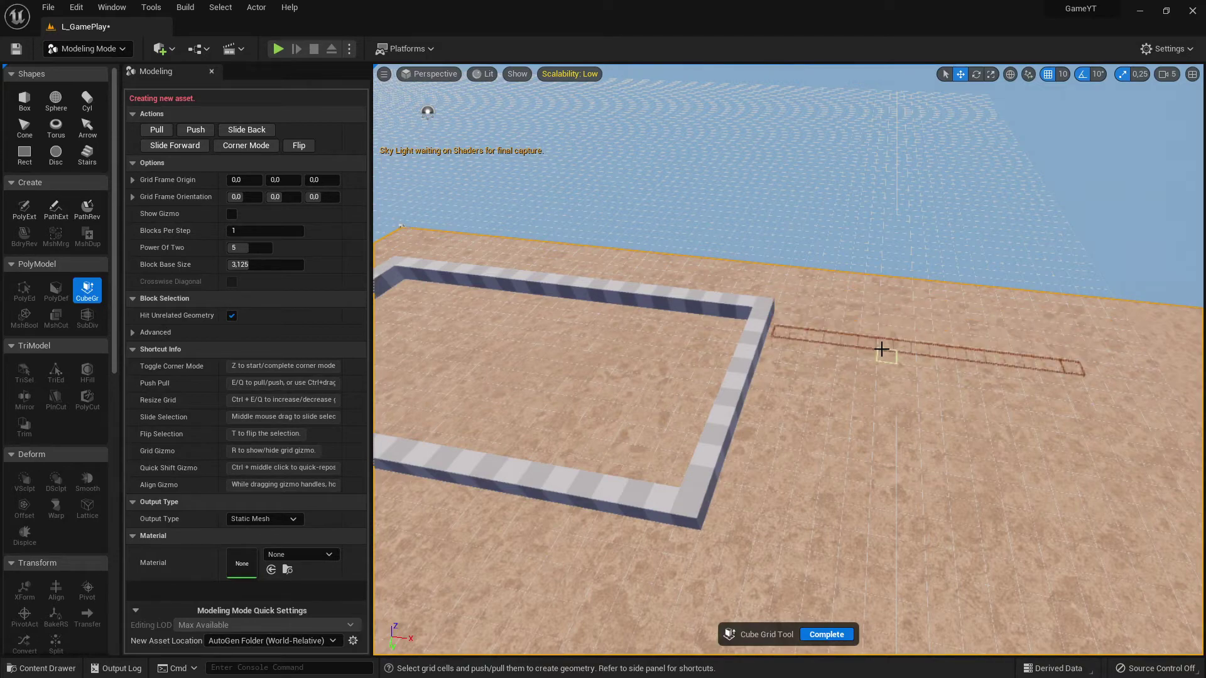
Step: Push away the lowest row of blocks protruding beneath the landscape along the long wall
right_drag(836, 346, 873, 295)
key(q)
key(q)
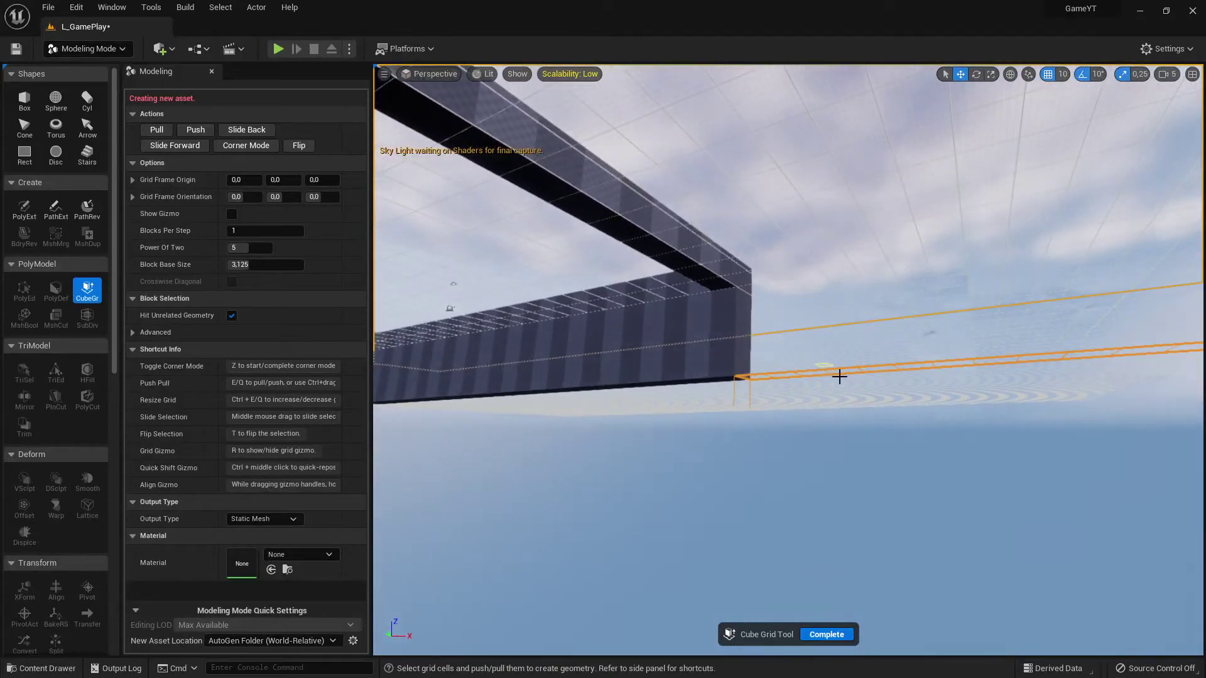
drag(722, 374, 437, 387)
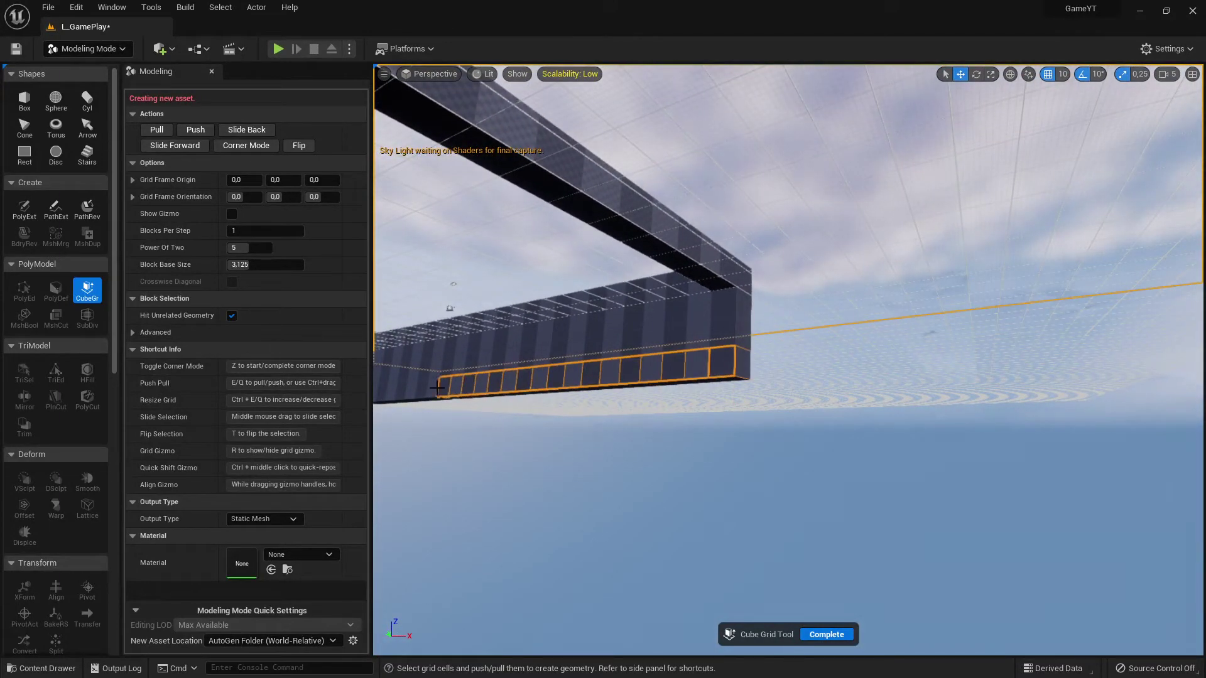
key(q)
Step: Push away the leftover corner blocks and the remaining row protruding under the long wall
right_drag(575, 411, 583, 411)
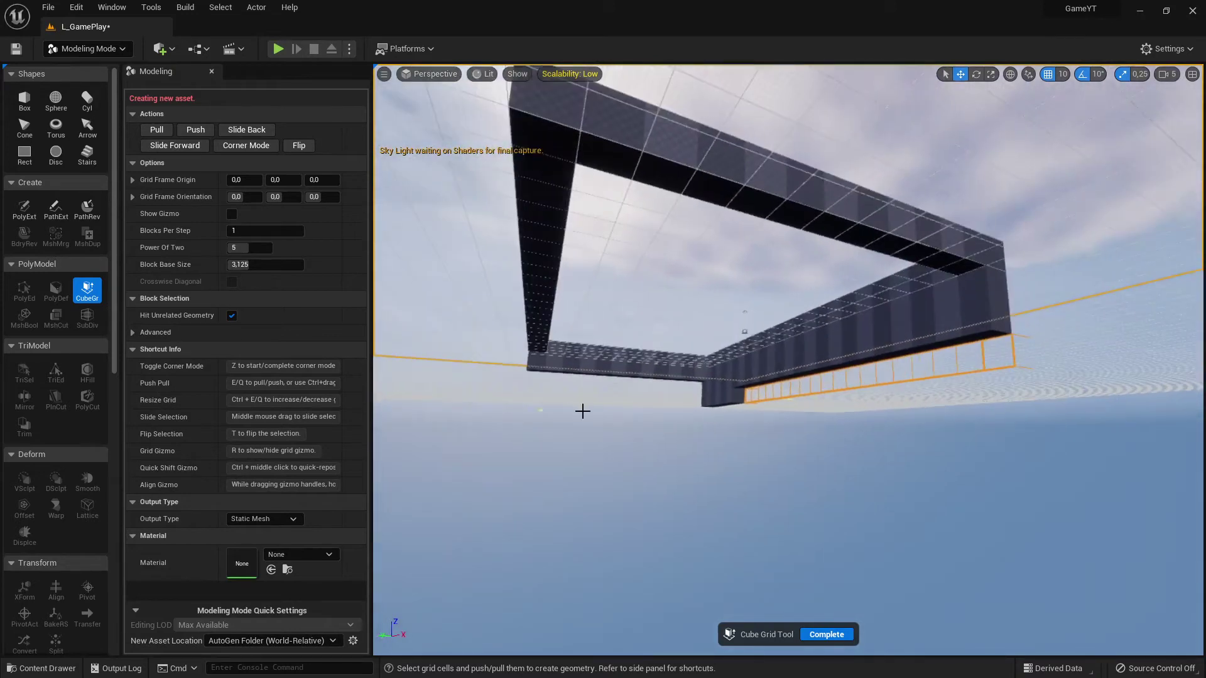
click(720, 399)
drag(701, 404, 726, 405)
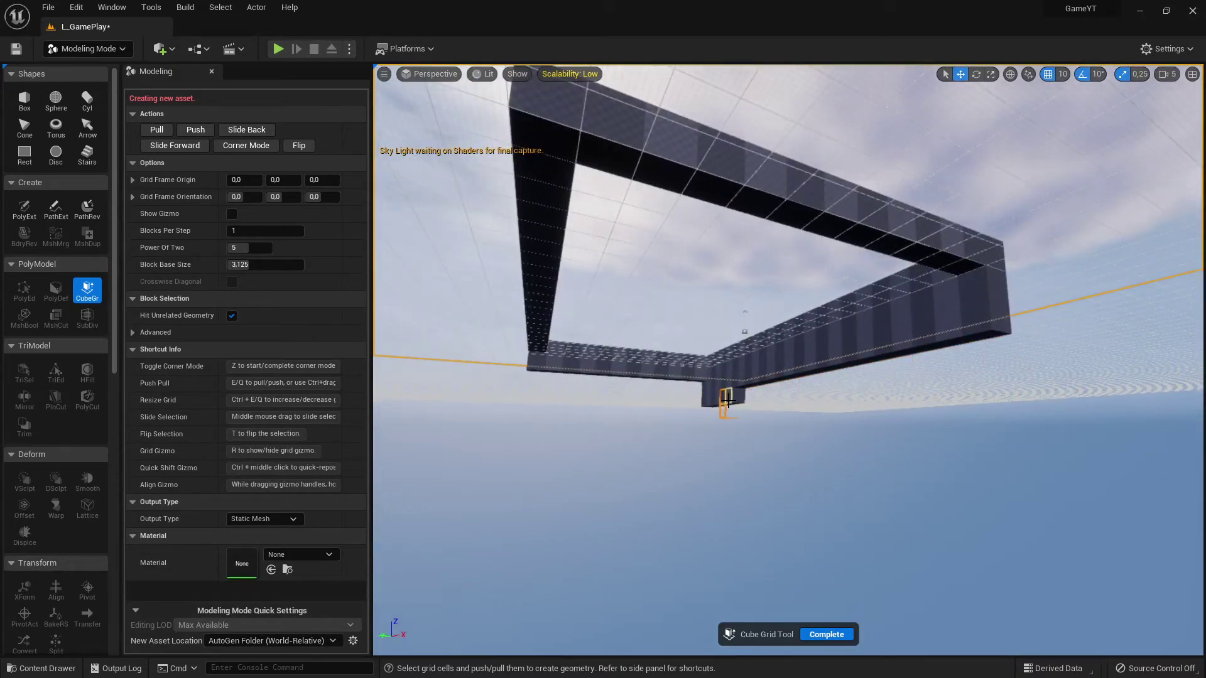
key(q)
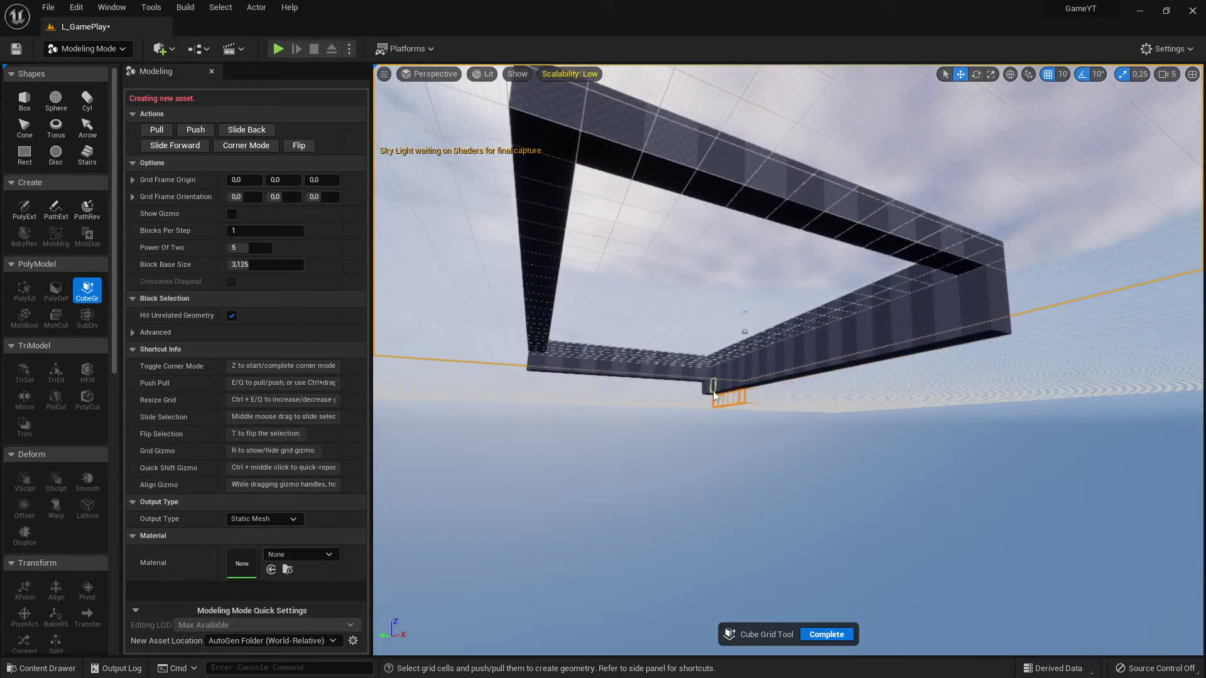
drag(737, 392, 972, 348)
key(q)
Step: Close the gap at the remaining open corner by pulling up a block between the walls
right_drag(983, 393, 950, 401)
key(s)
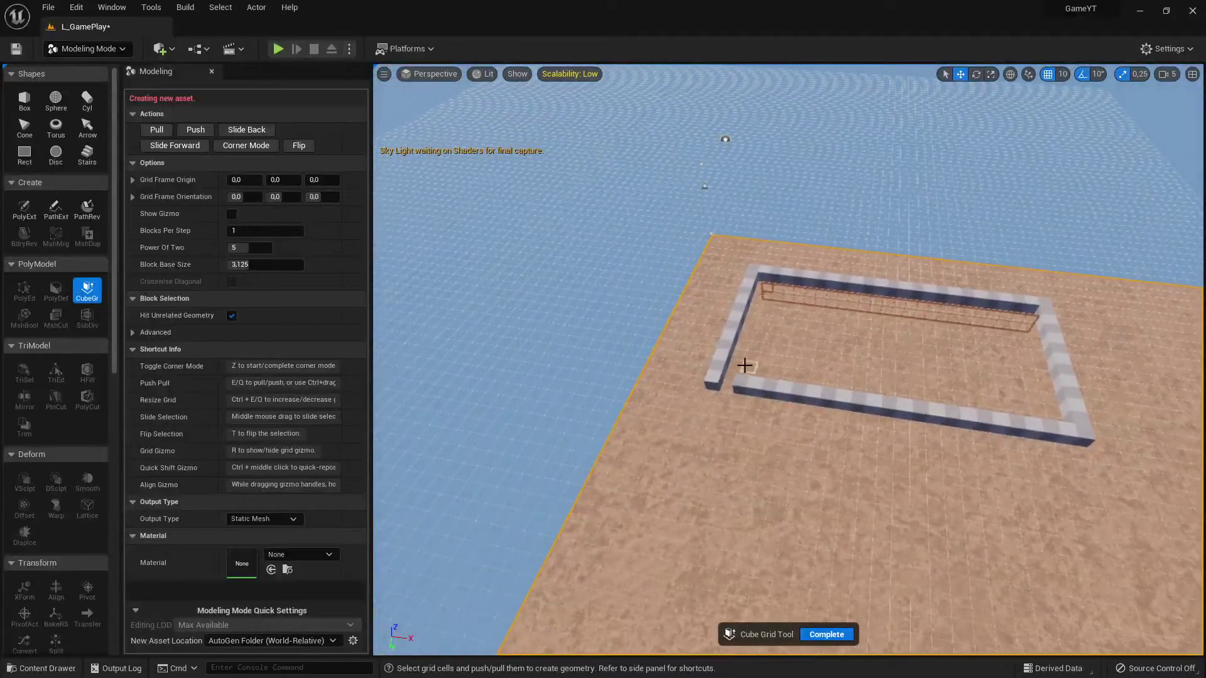
click(732, 385)
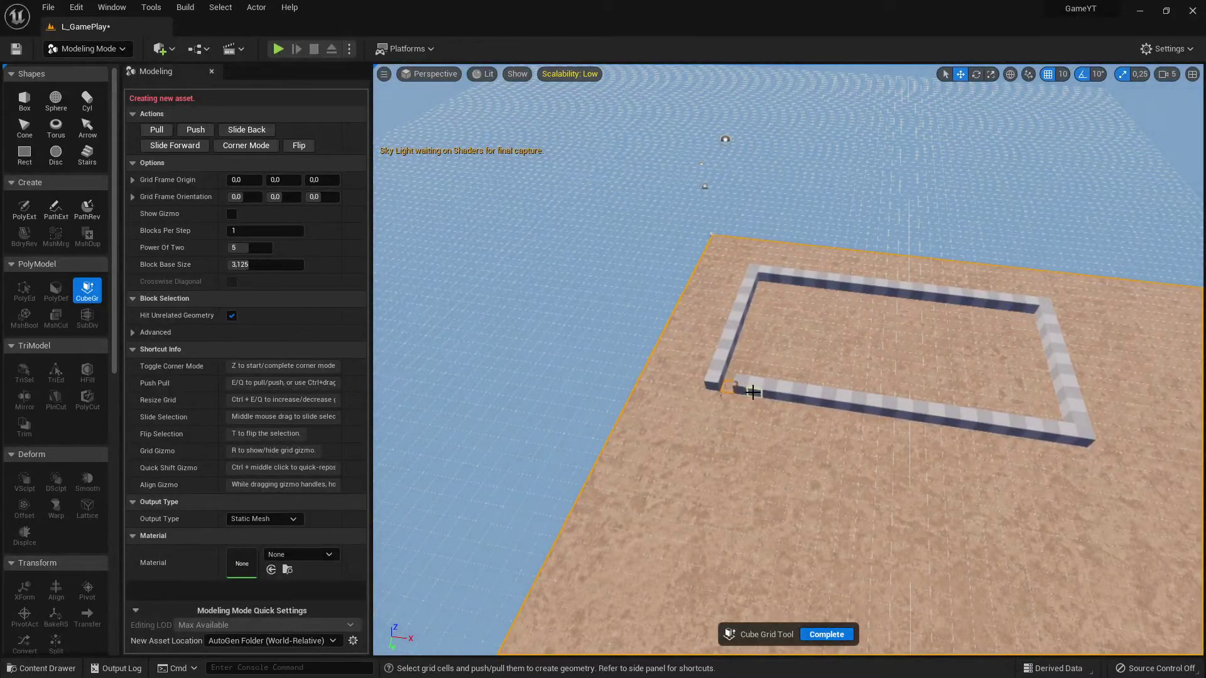
key(e)
Step: Select the top of the long back wall, undo the push that lowers it, and pull it up into a tall wall
drag(757, 269, 1041, 304)
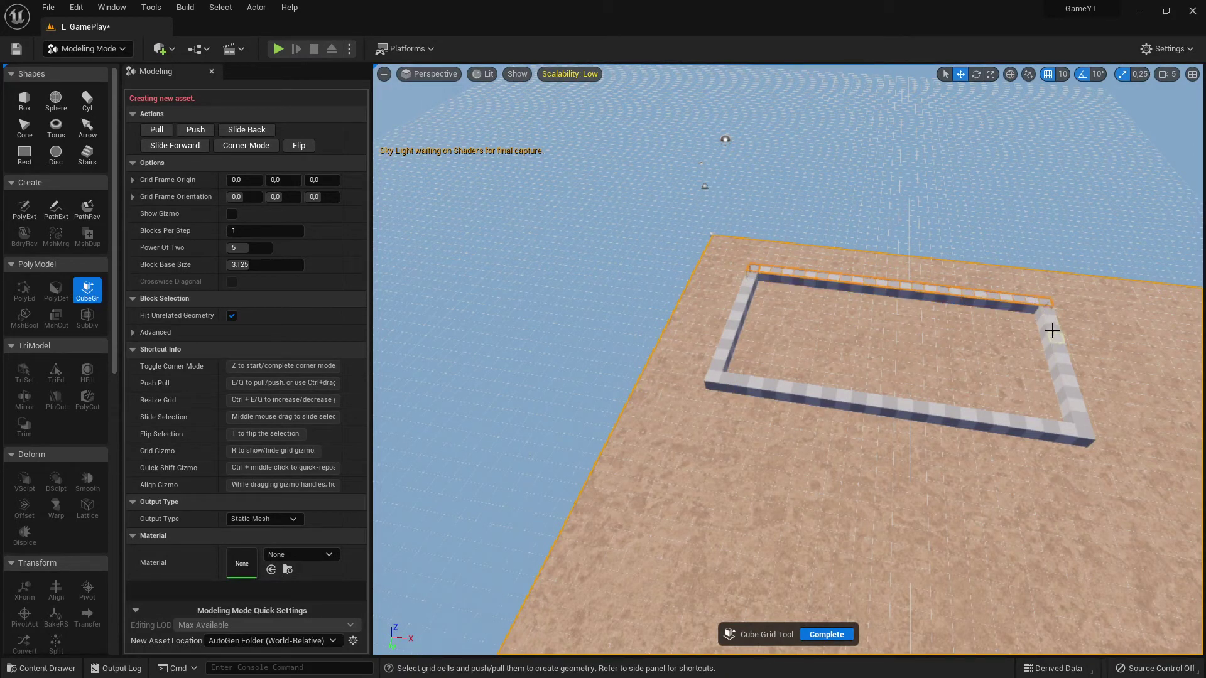
key(q)
key(q)
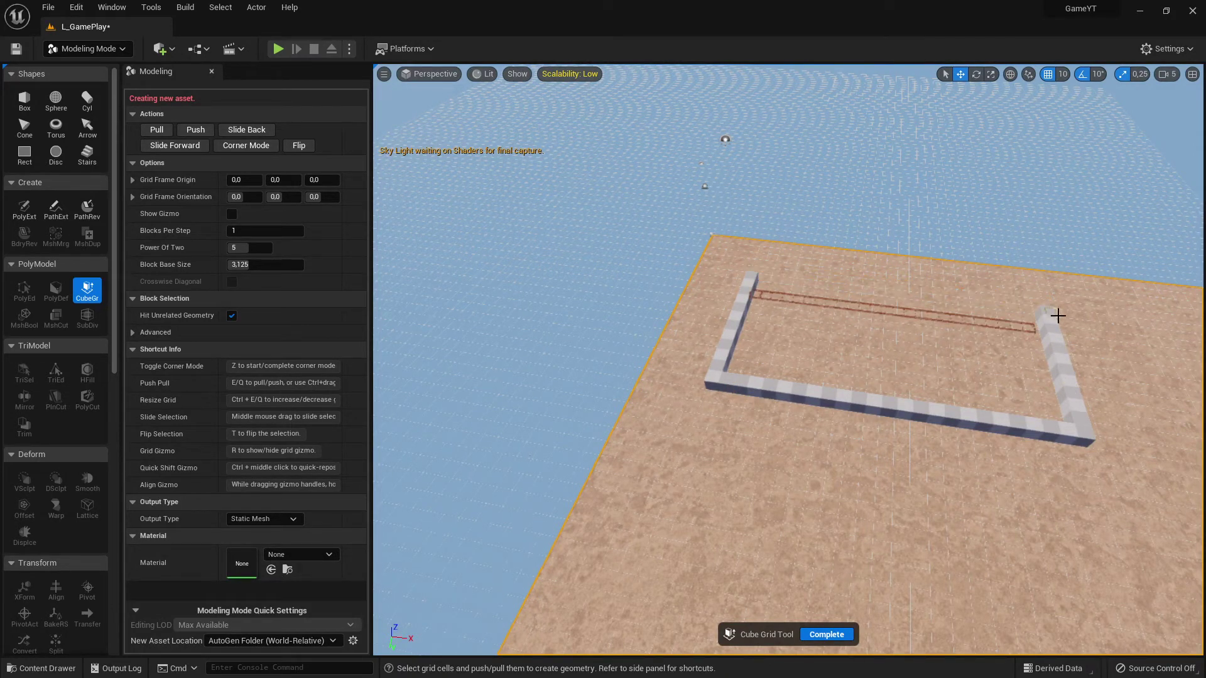
key(ctrl+z)
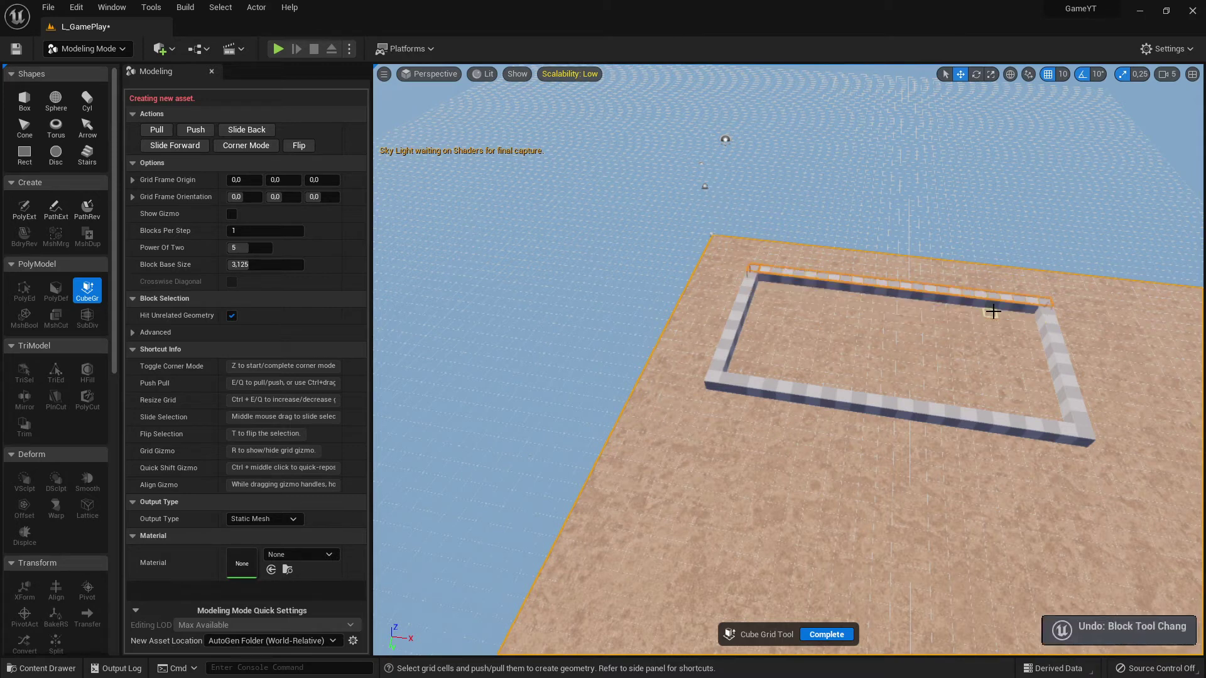
key(ctrl+z)
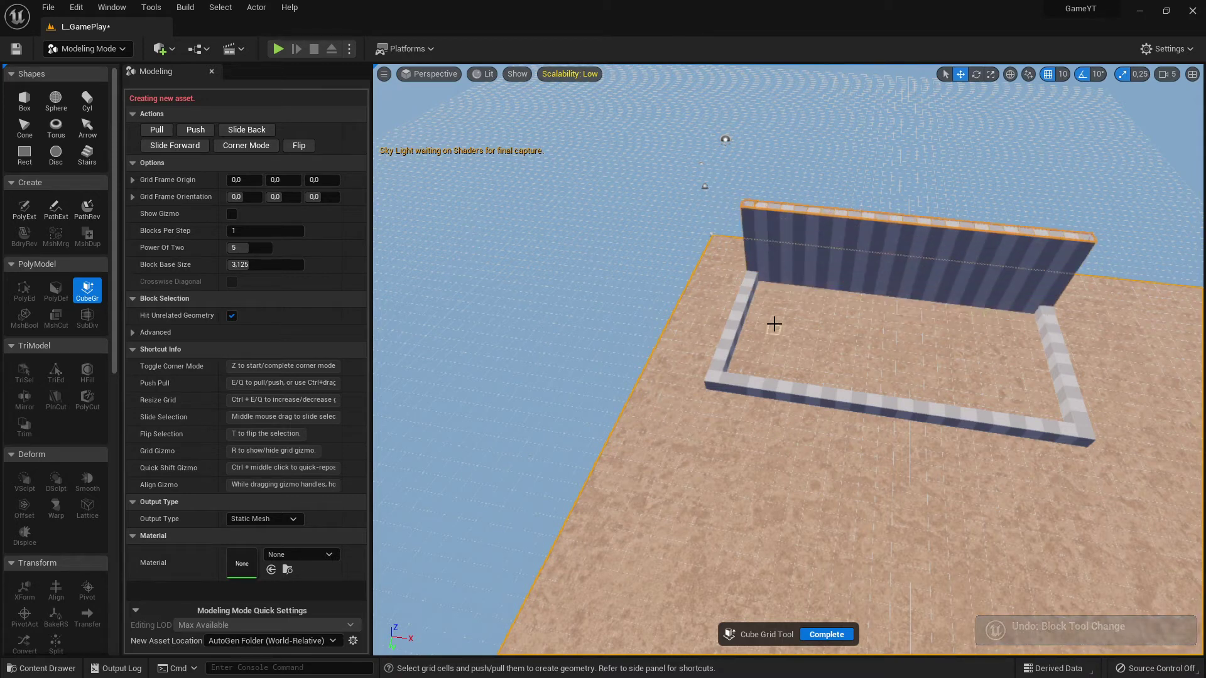
Step: Pull the short side wall nearest the landscape's edge up six blocks to match the tall back wall
click(742, 318)
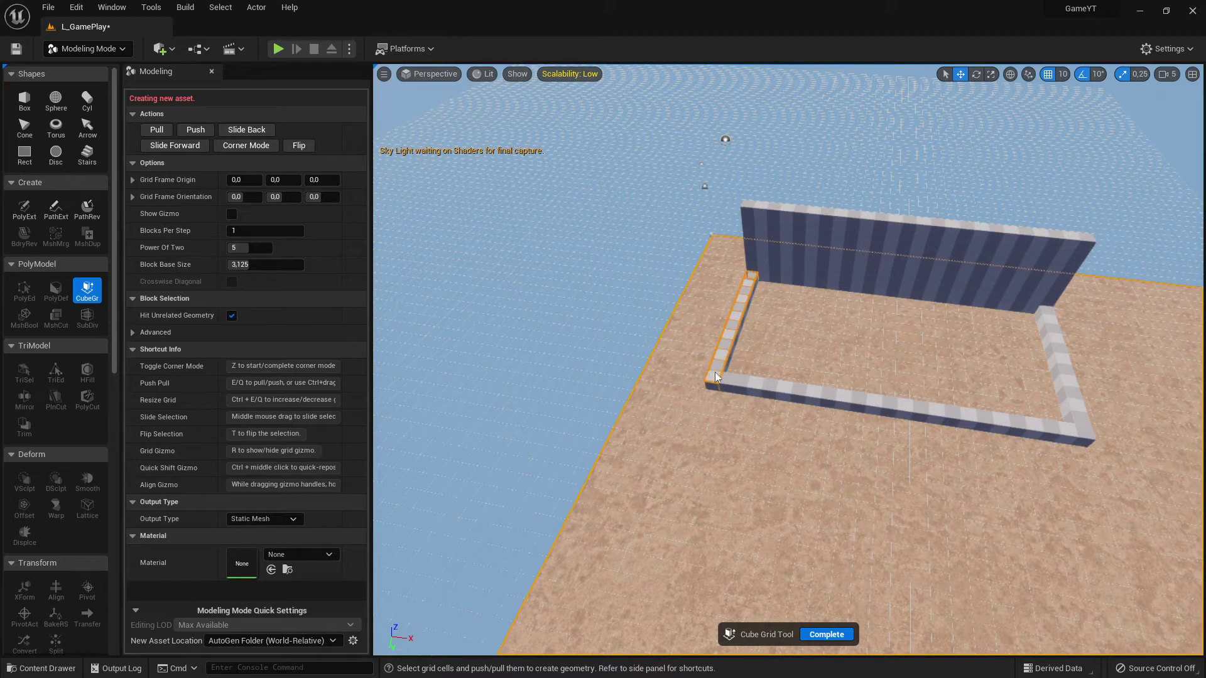
key(e)
key(e)
key(e)
key(e)
key(e)
key(e)
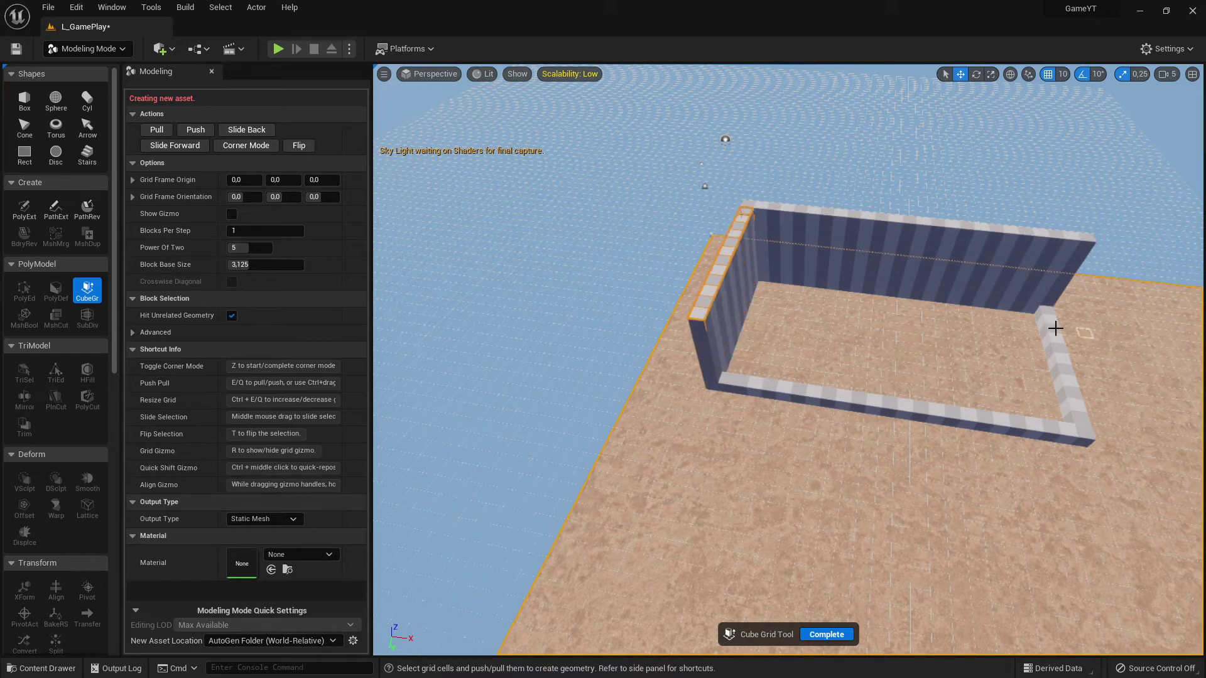
Step: Pull the opposite short side wall up six blocks to the same height
drag(1053, 314, 1066, 367)
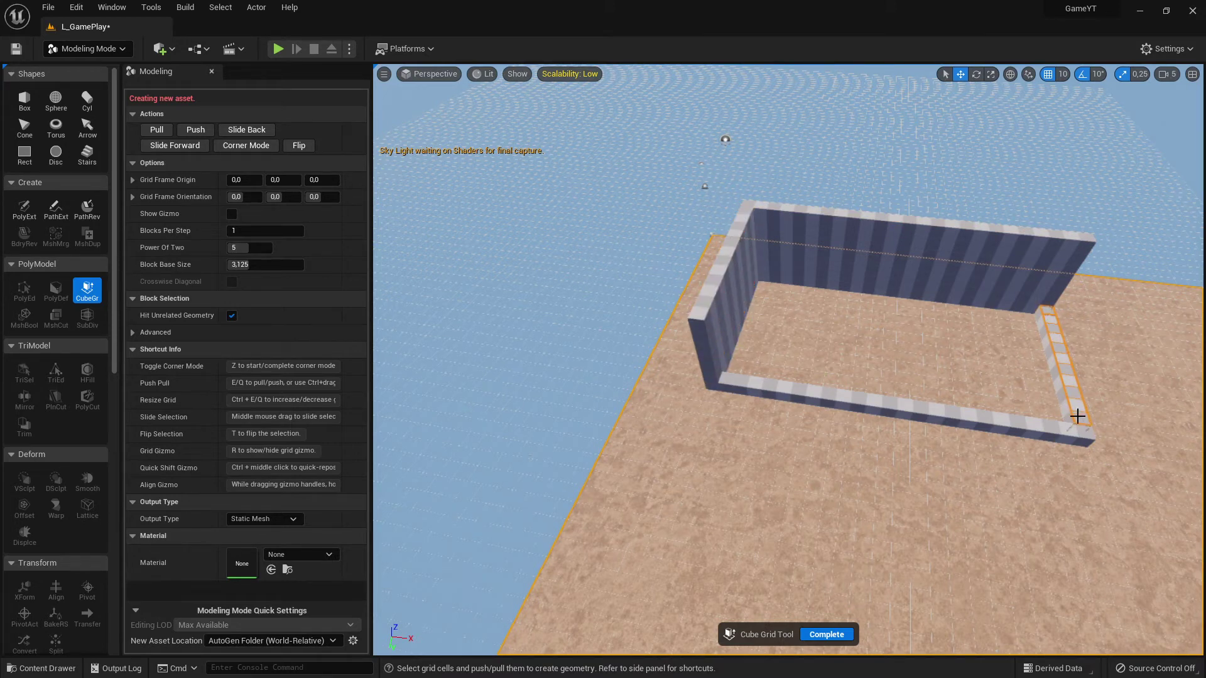
key(e)
key(e)
key(e)
key(e)
key(e)
key(e)
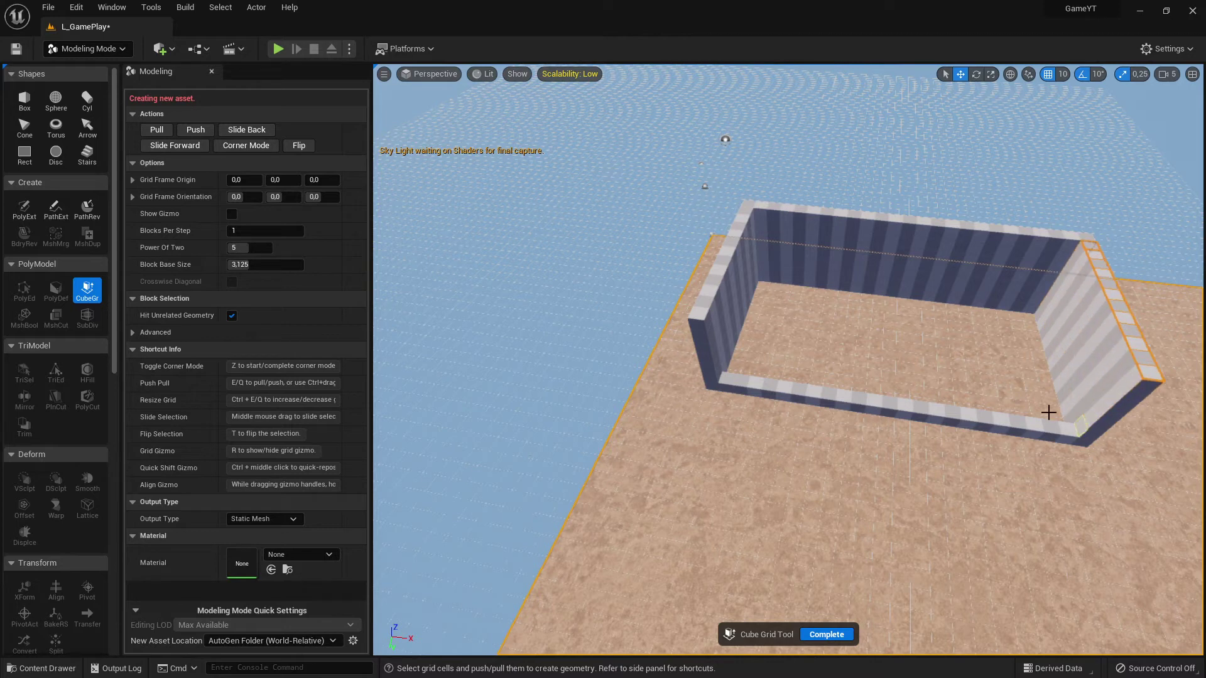
Step: Pull the long front wall up six blocks between the two side walls
drag(725, 390, 1071, 426)
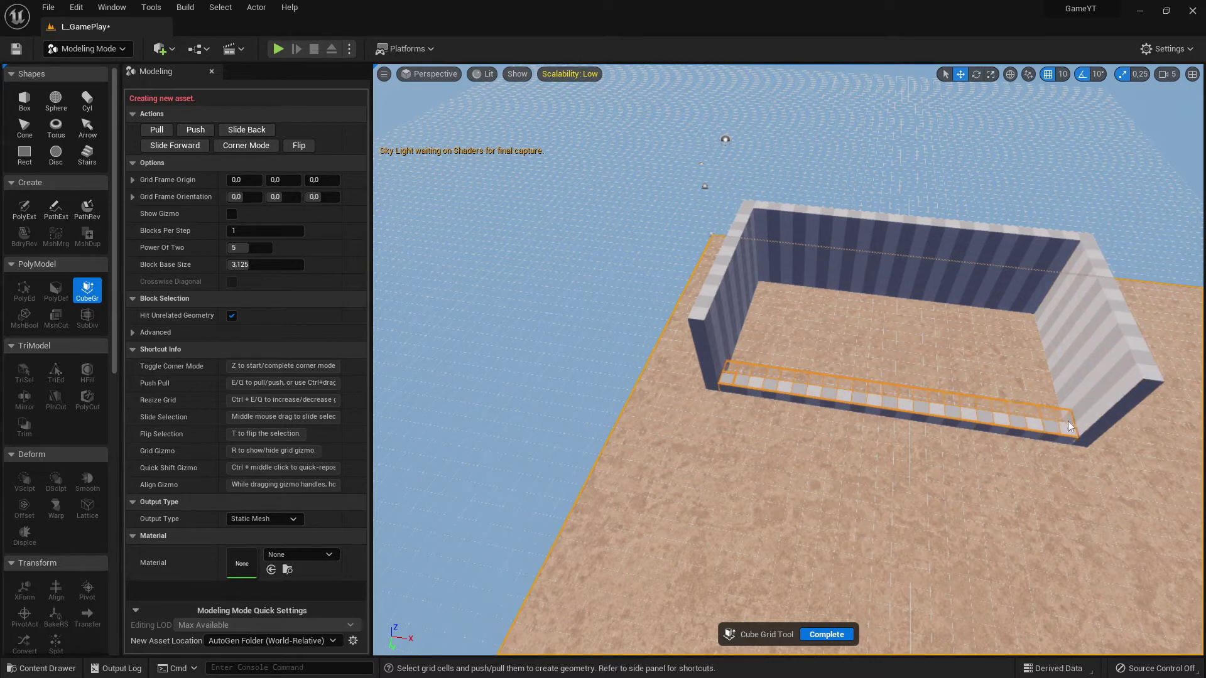
key(e)
key(e)
key(e)
key(e)
key(e)
key(e)
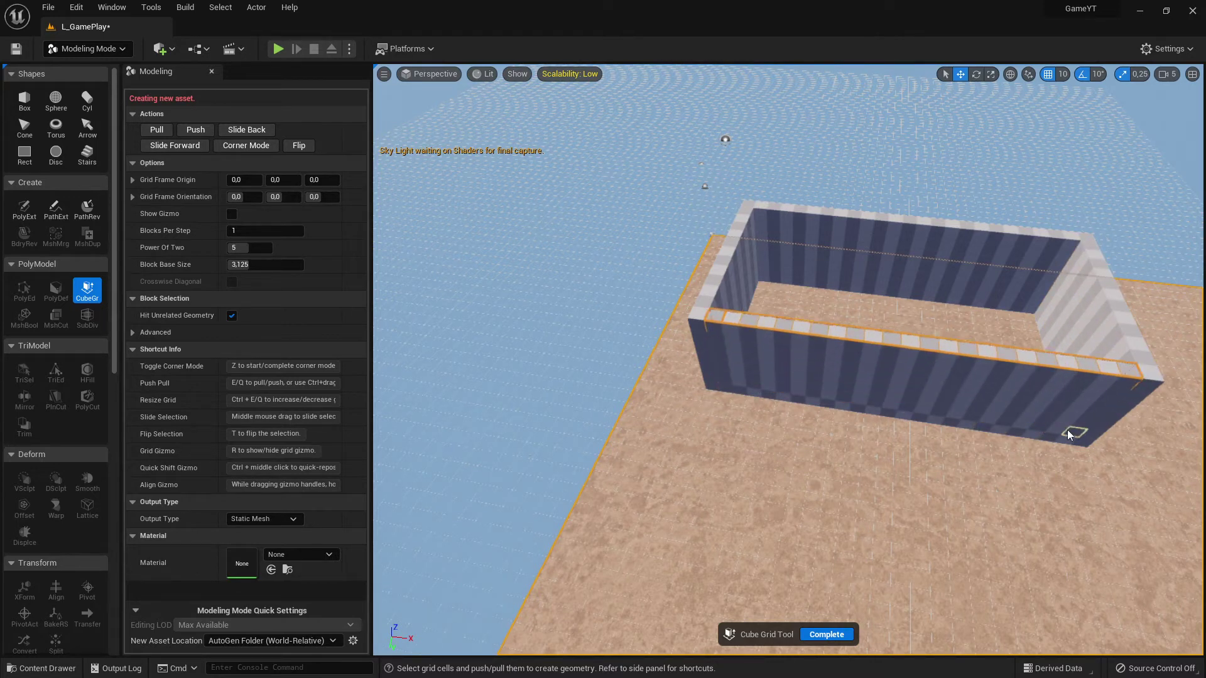
Step: Cut a two-block-wide door opening through the long front wall, starting at ground level
right_drag(909, 376, 946, 390)
right_drag(826, 303, 767, 395)
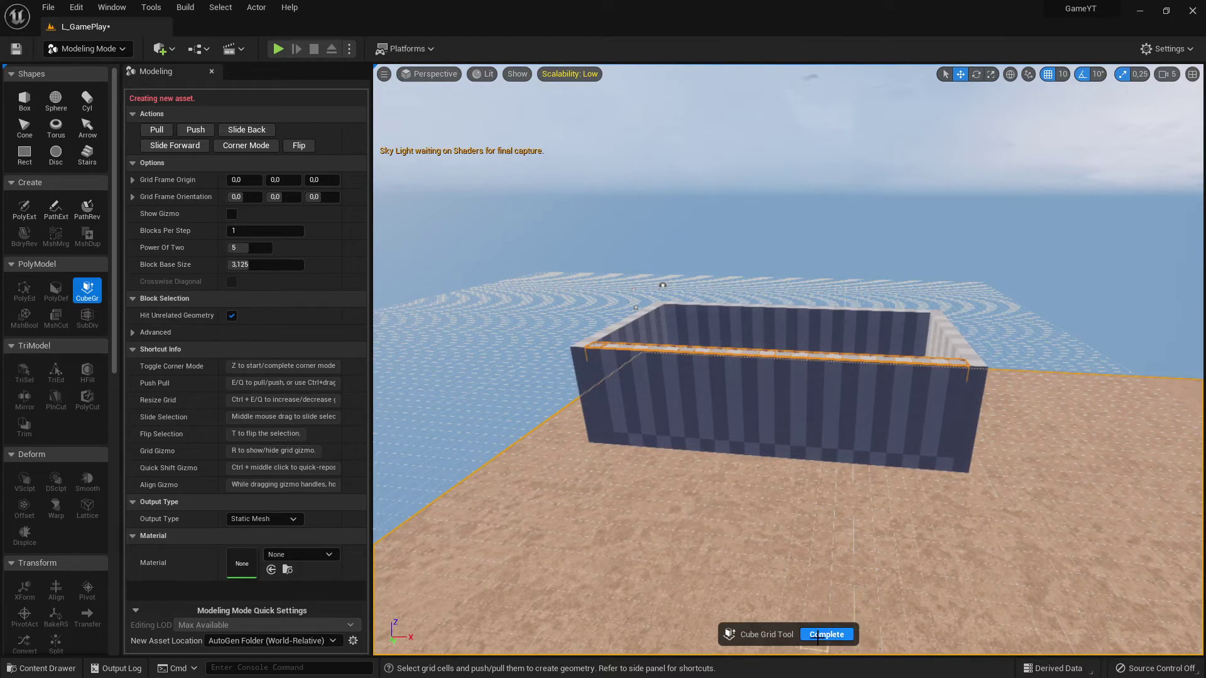
drag(729, 447, 739, 409)
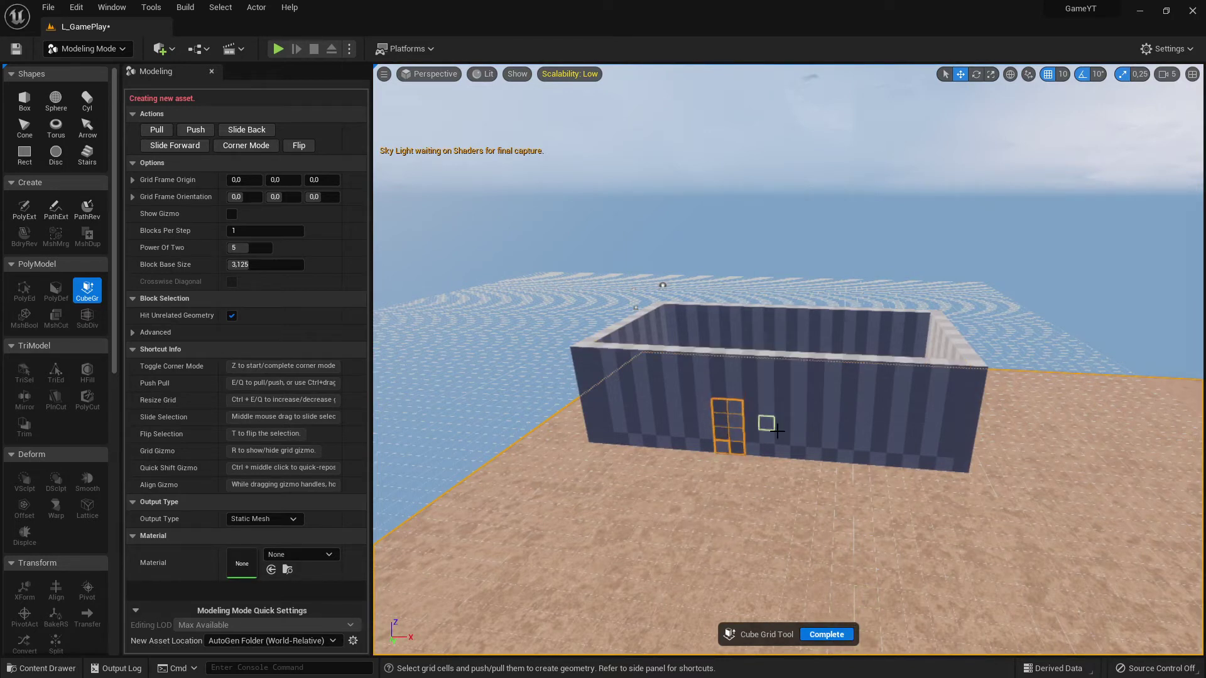
key(q)
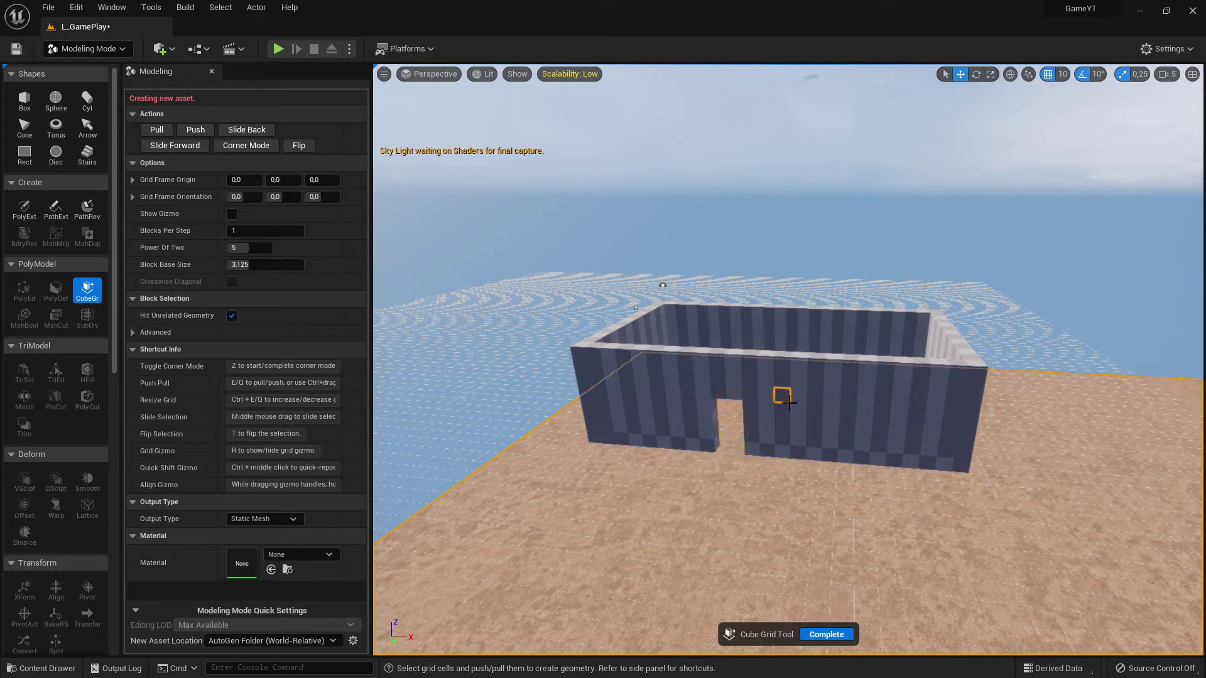
Step: Cut three separate two-by-two-block window openings in the front wall beside the door
drag(789, 402, 812, 422)
key(q)
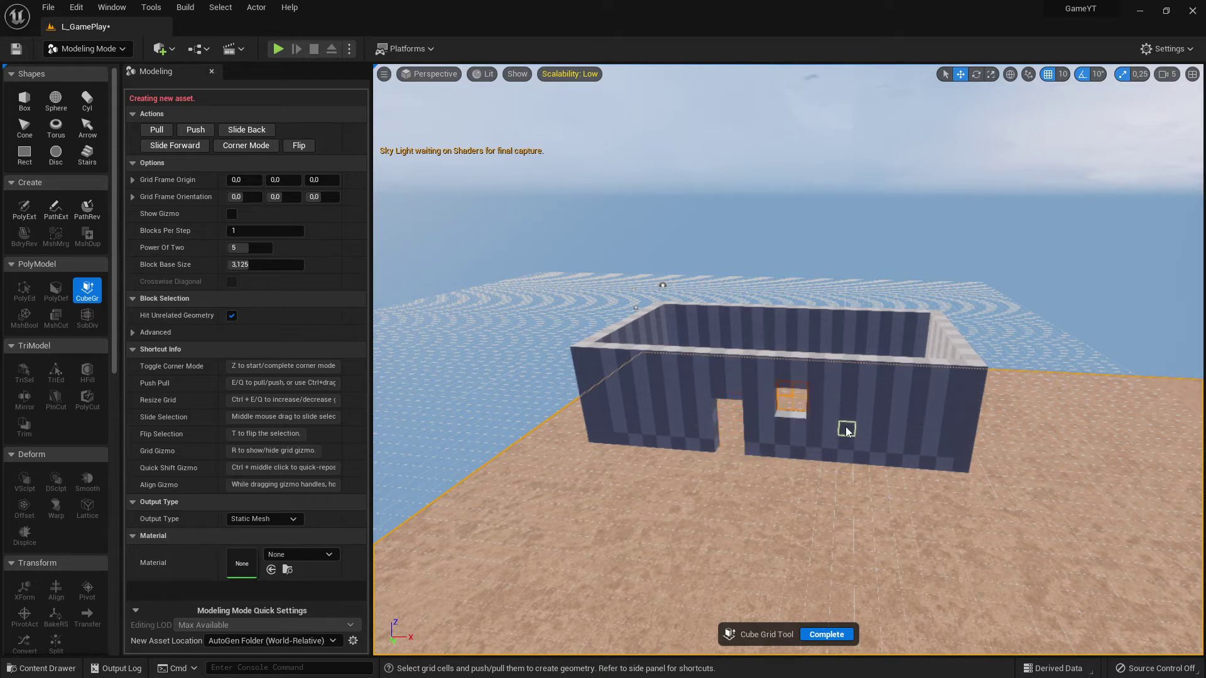
key(q)
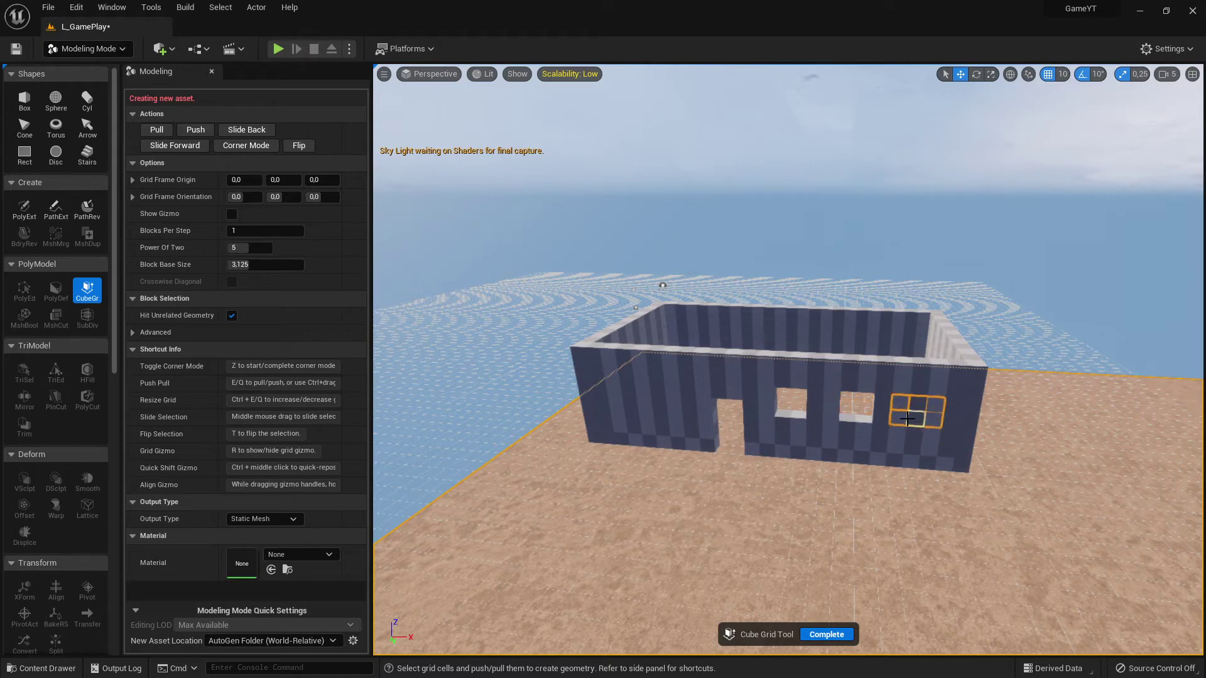
click(885, 404)
drag(901, 404, 904, 414)
key(q)
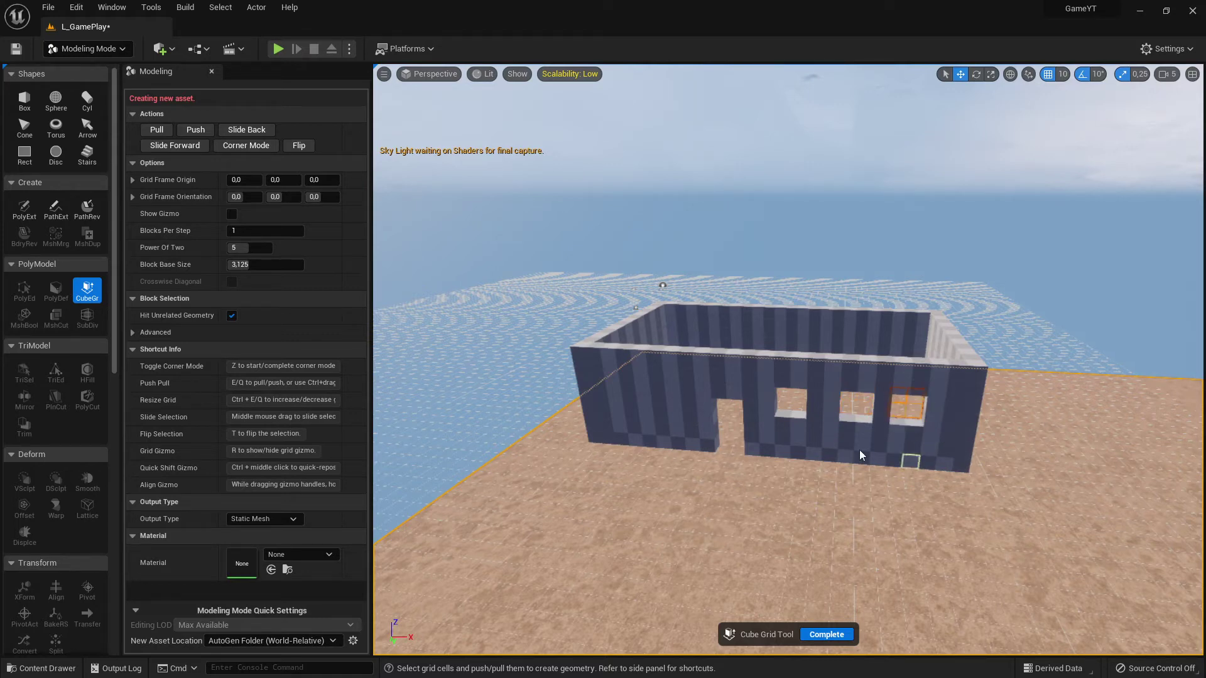
Step: Cut one window opening through the middle of each of the two short side walls
right_drag(861, 455, 861, 454)
key(d)
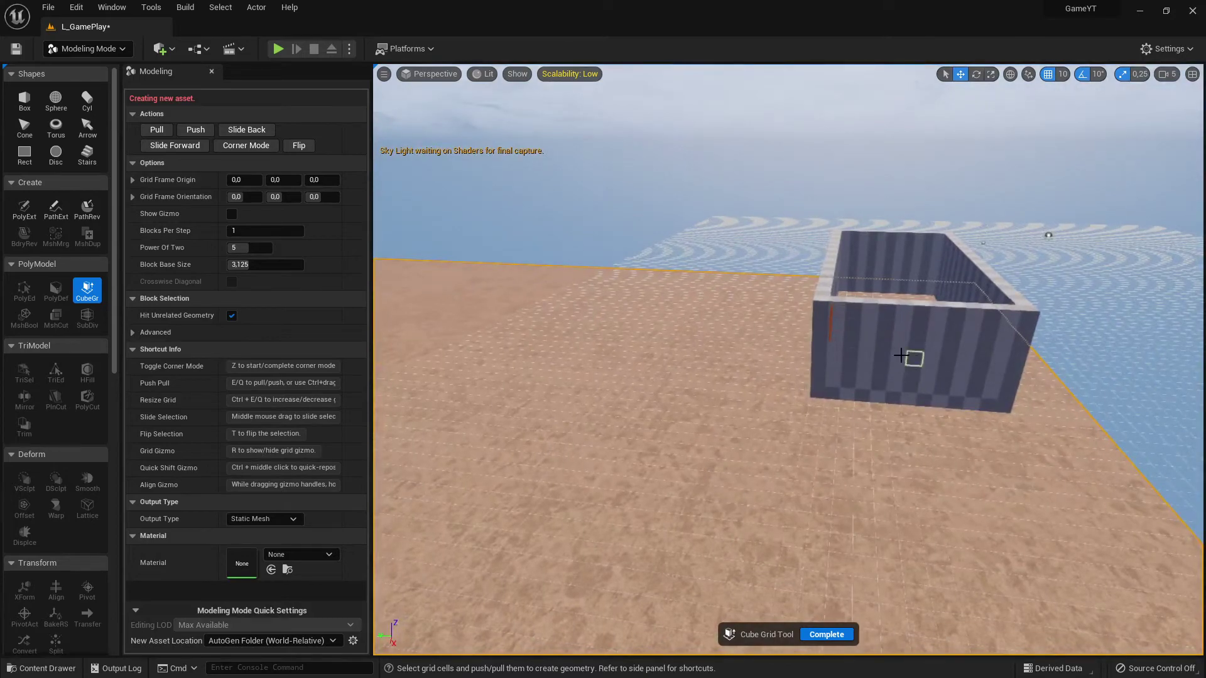
drag(901, 345, 928, 362)
key(q)
right_drag(926, 390, 684, 364)
key(a)
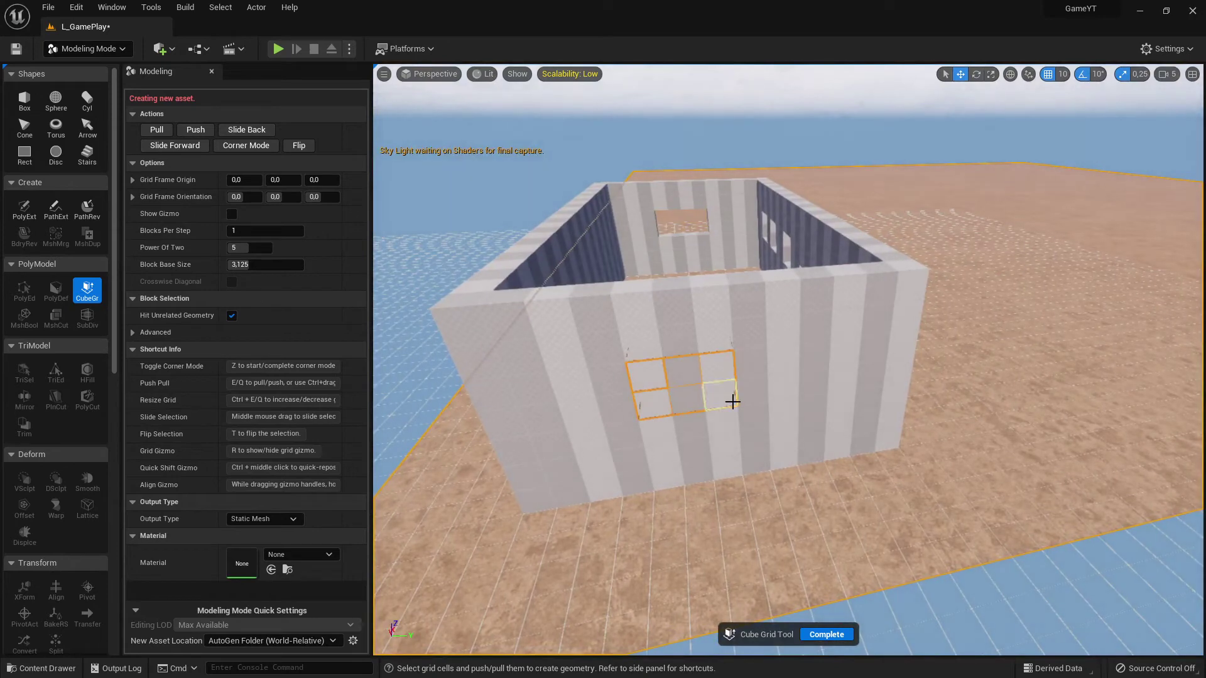
key(q)
Step: Cut three spaced window openings through the long back wall
right_drag(733, 402, 591, 440)
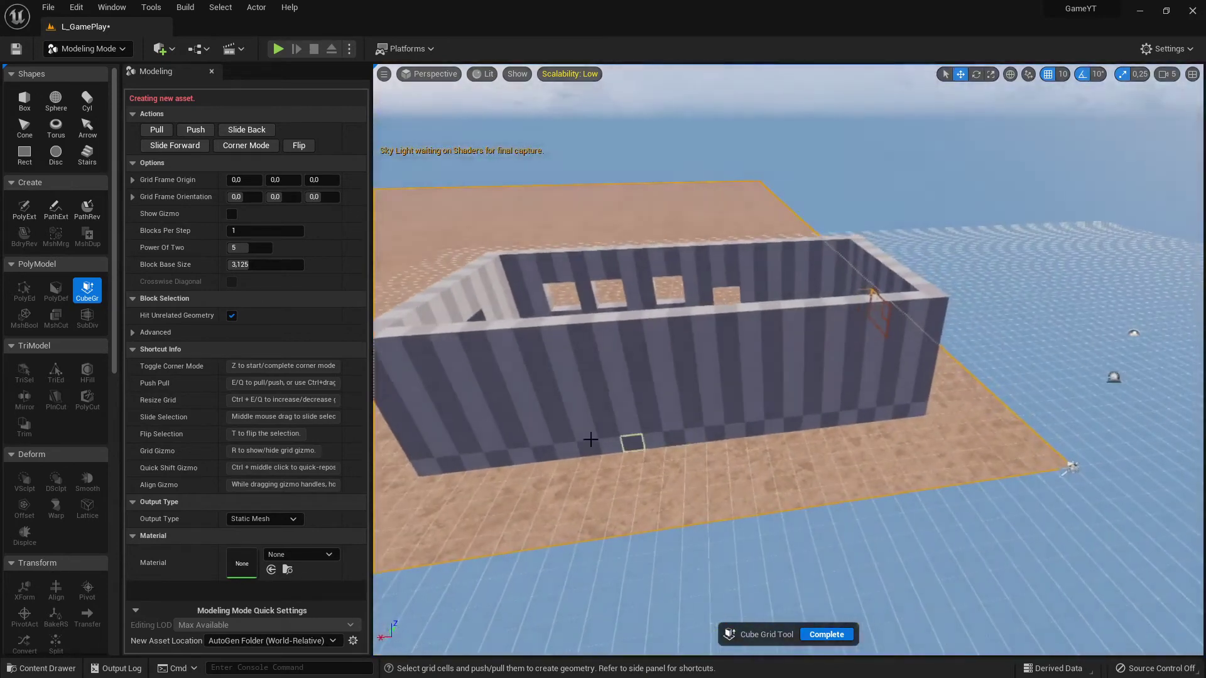
drag(488, 387, 521, 418)
key(q)
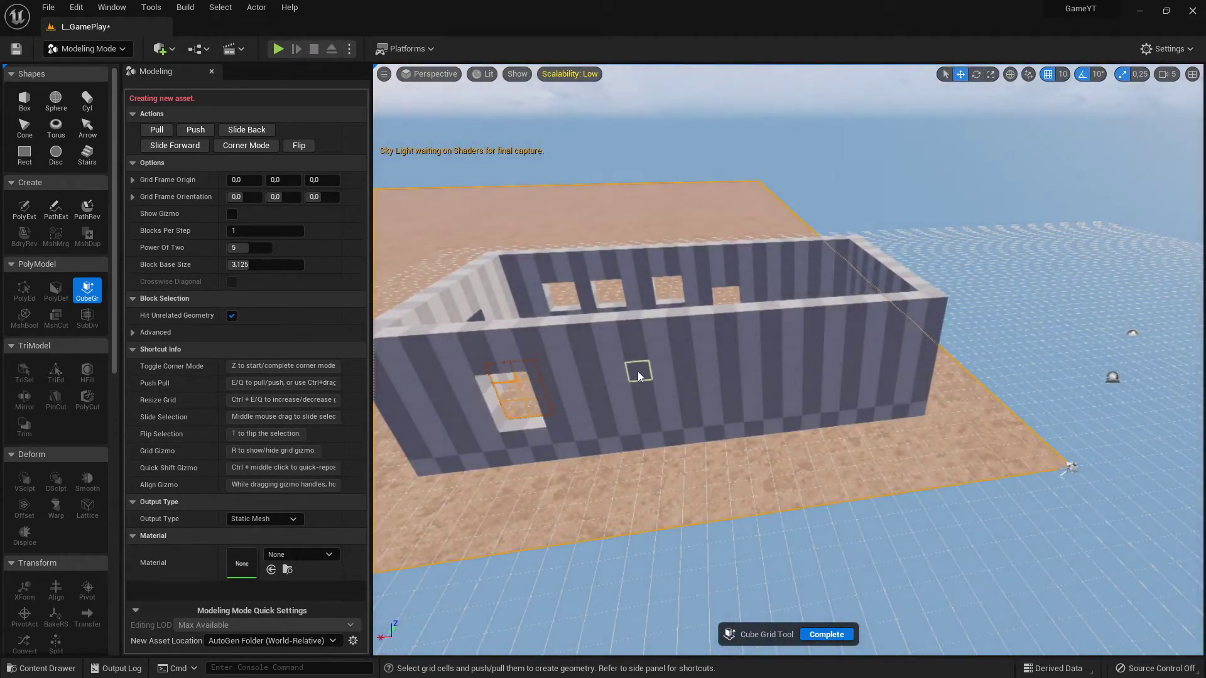
drag(638, 371, 667, 398)
drag(769, 361, 803, 391)
key(q)
Step: Complete the Cube Grid tool to keep the blocked-out building as a mesh
right_drag(734, 431, 487, 440)
key(s)
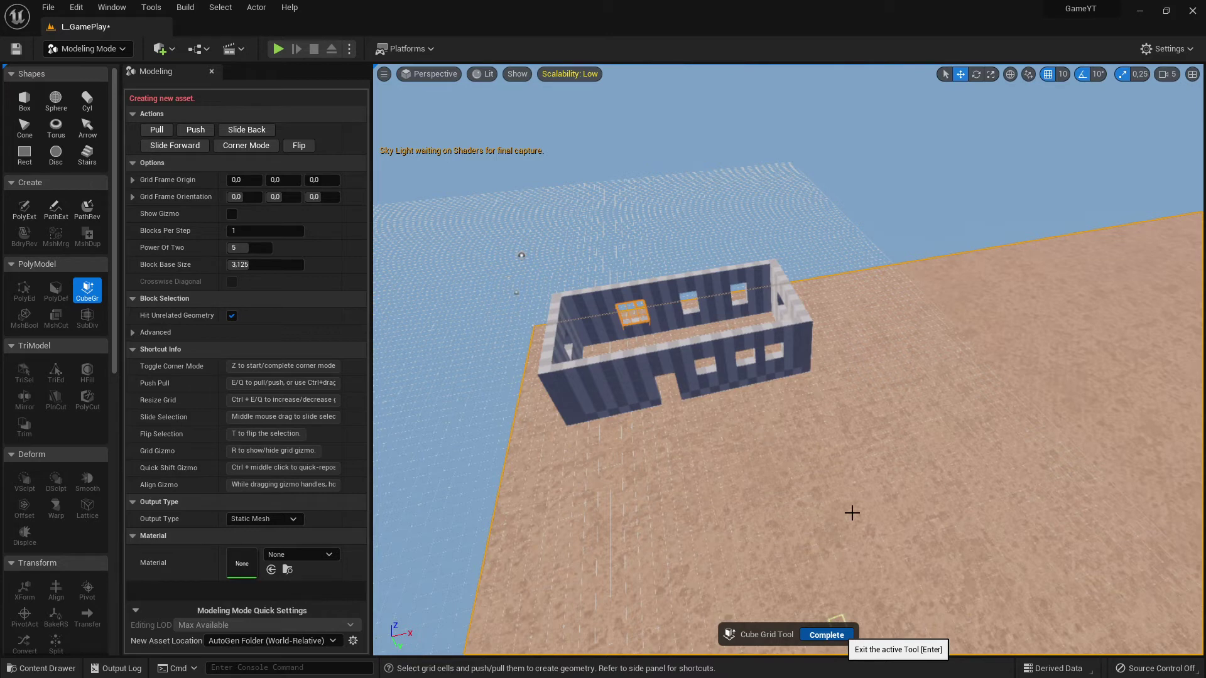
mouse_move(815, 482)
right_down()
mouse_move(810, 433)
mouse_move(760, 446)
mouse_move(815, 483)
right_up()
key(w)
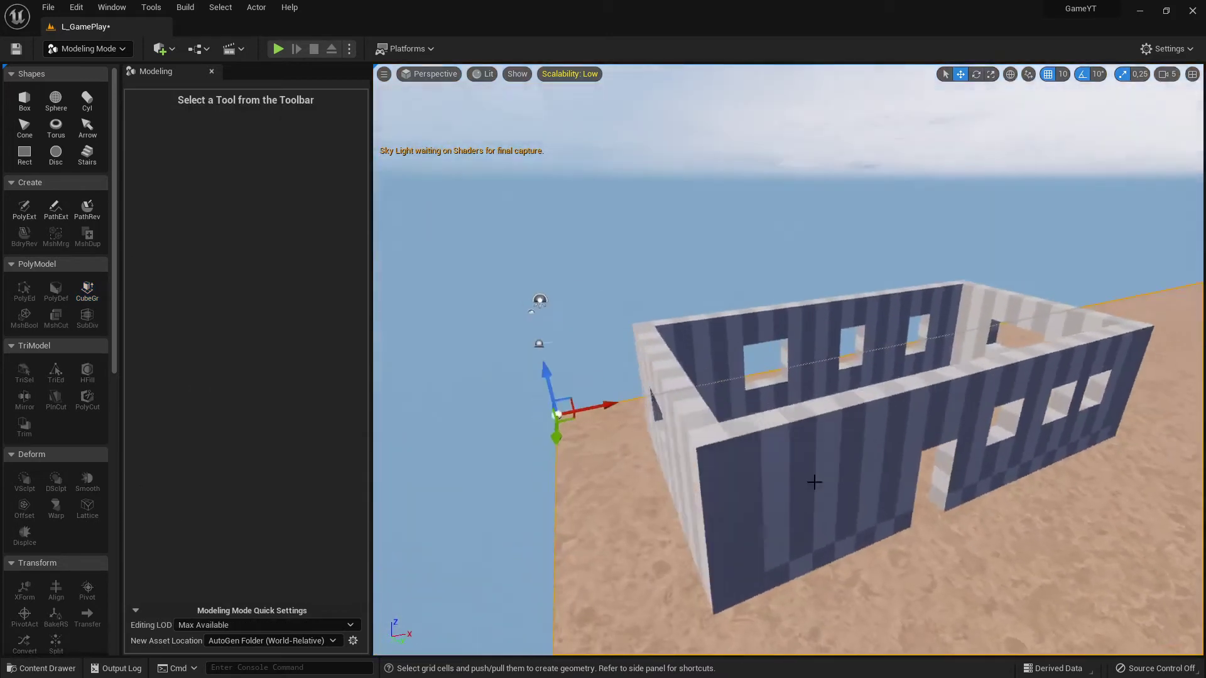
Step: Play-test the level with the warrior beside the building, then stop the session
click(278, 49)
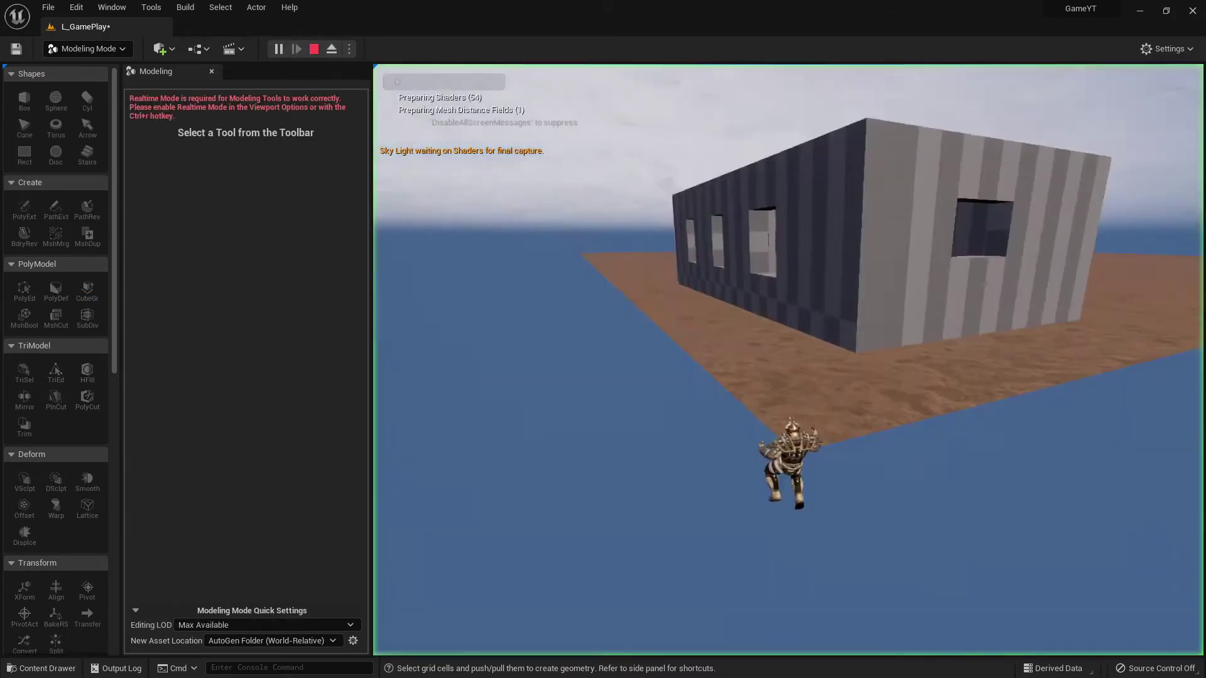
key(Escape)
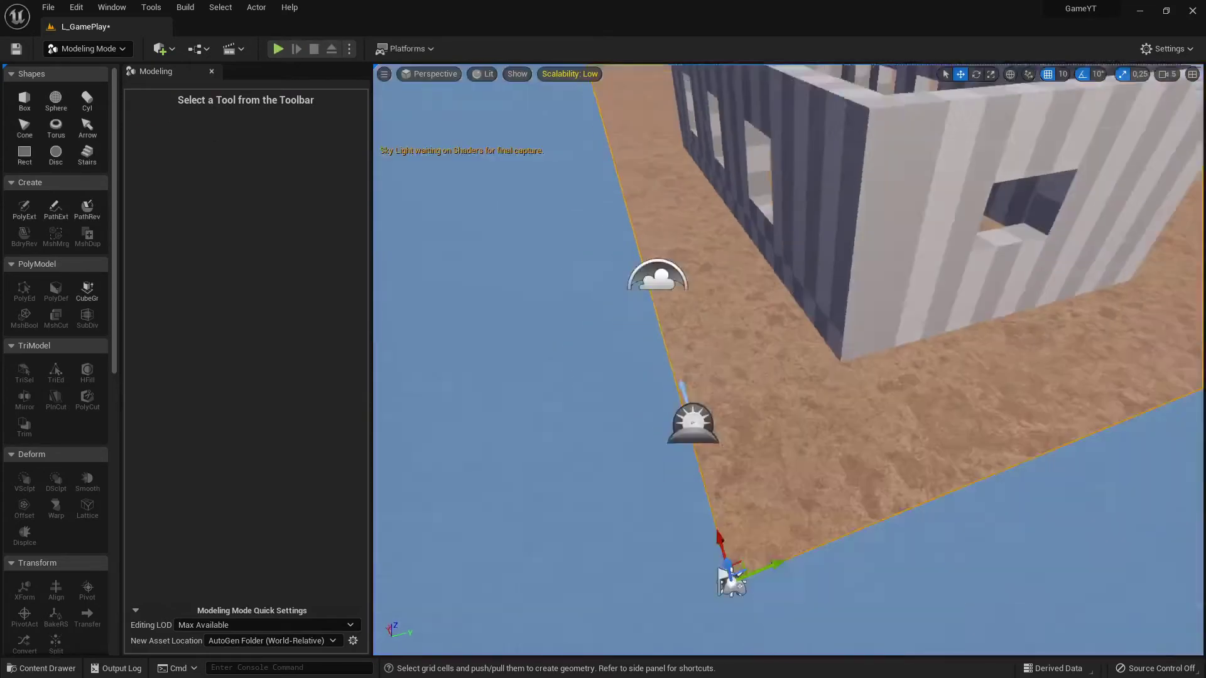
key(s)
mouse_move(713, 288)
right_down()
mouse_move(639, 202)
mouse_move(807, 331)
mouse_move(713, 288)
right_up()
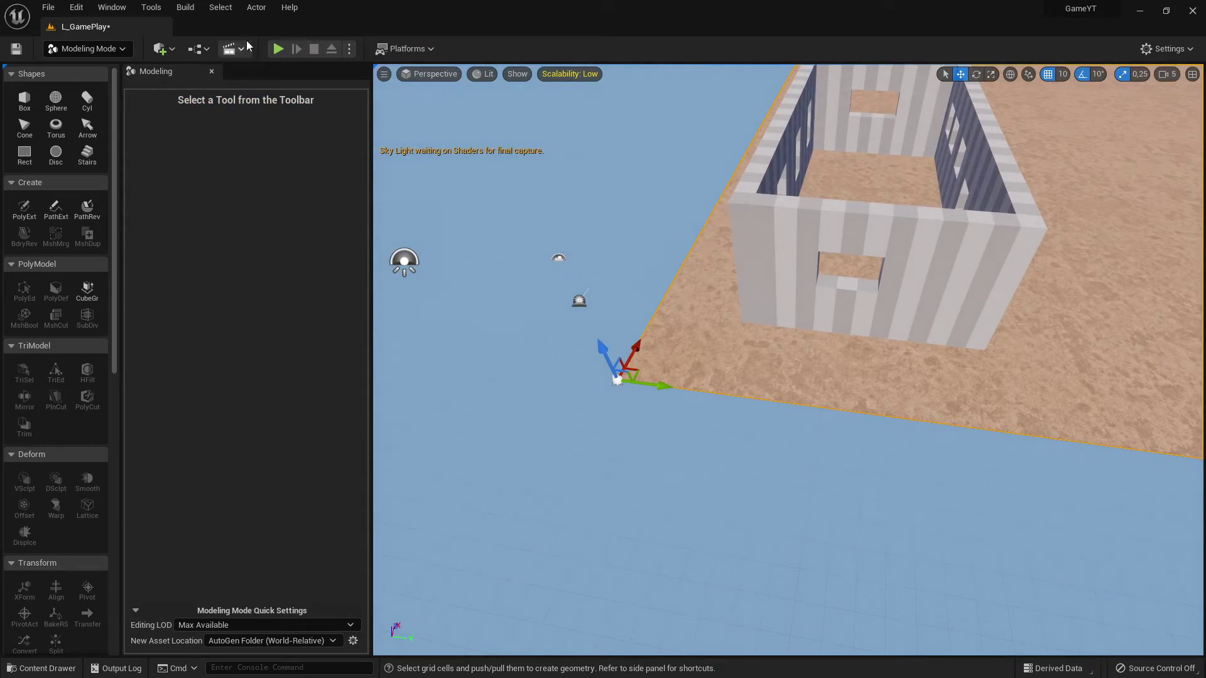
Step: Open the Outliner, select PlayerStart and move it onto the ground outside the building's door wall, then close the Outliner
click(112, 6)
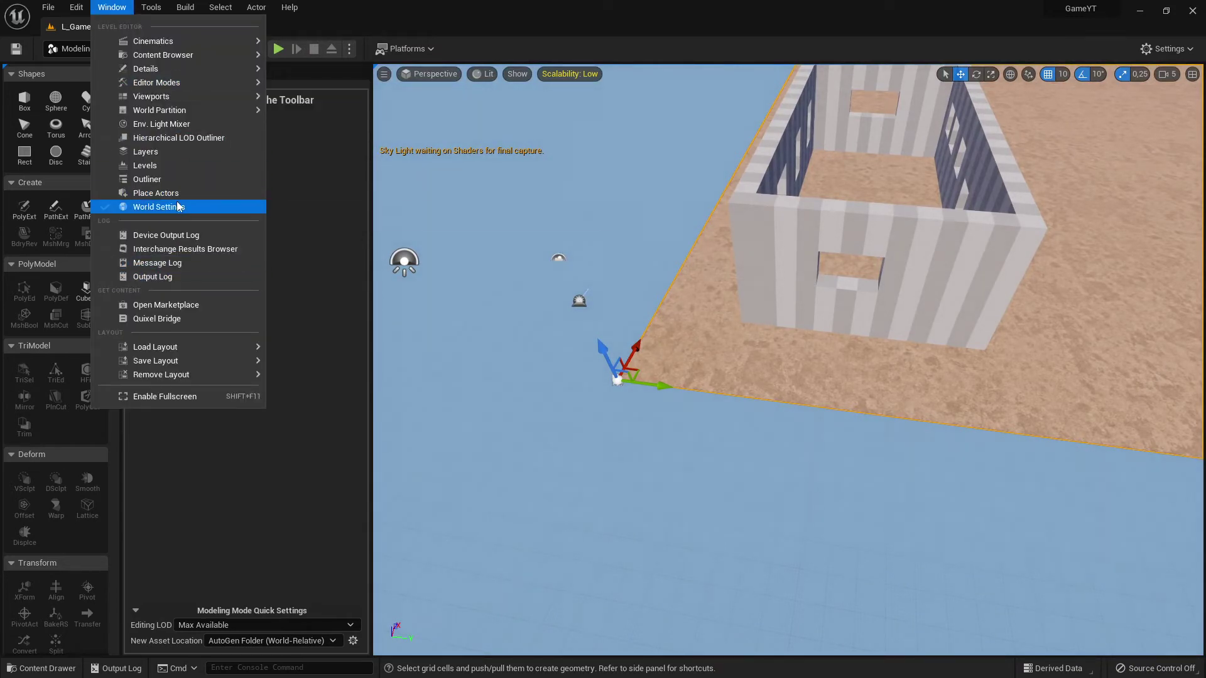
click(167, 181)
click(986, 174)
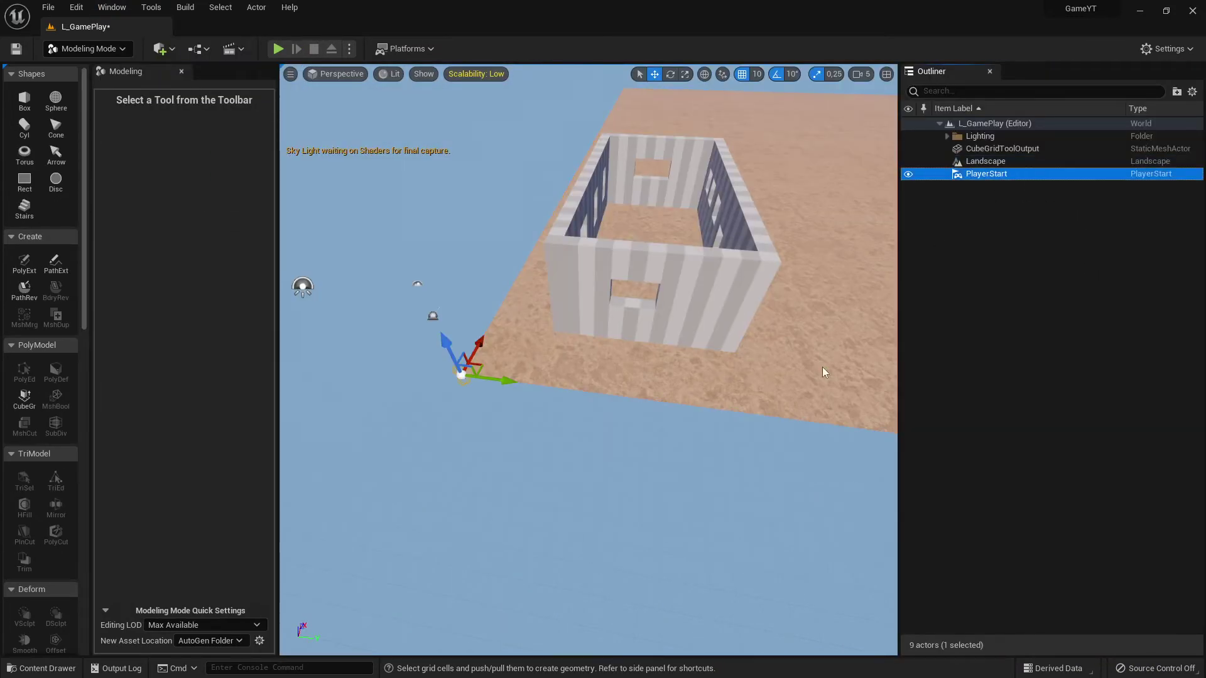
drag(490, 378, 547, 318)
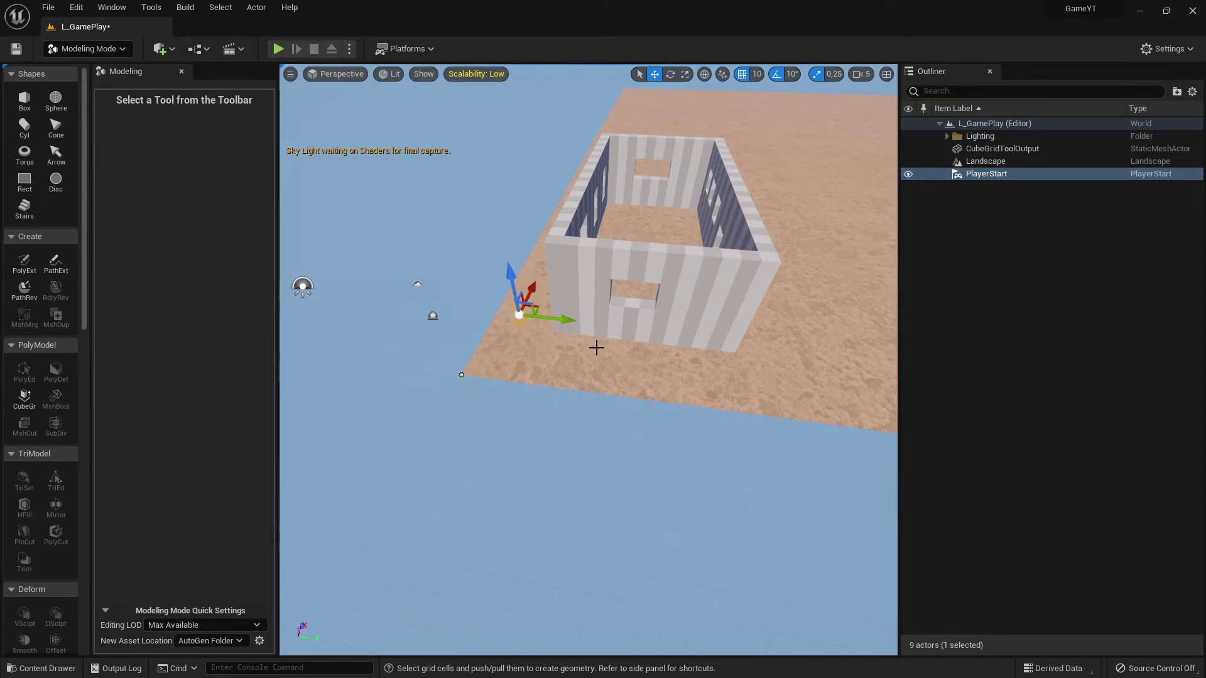
key(End)
drag(563, 324, 829, 302)
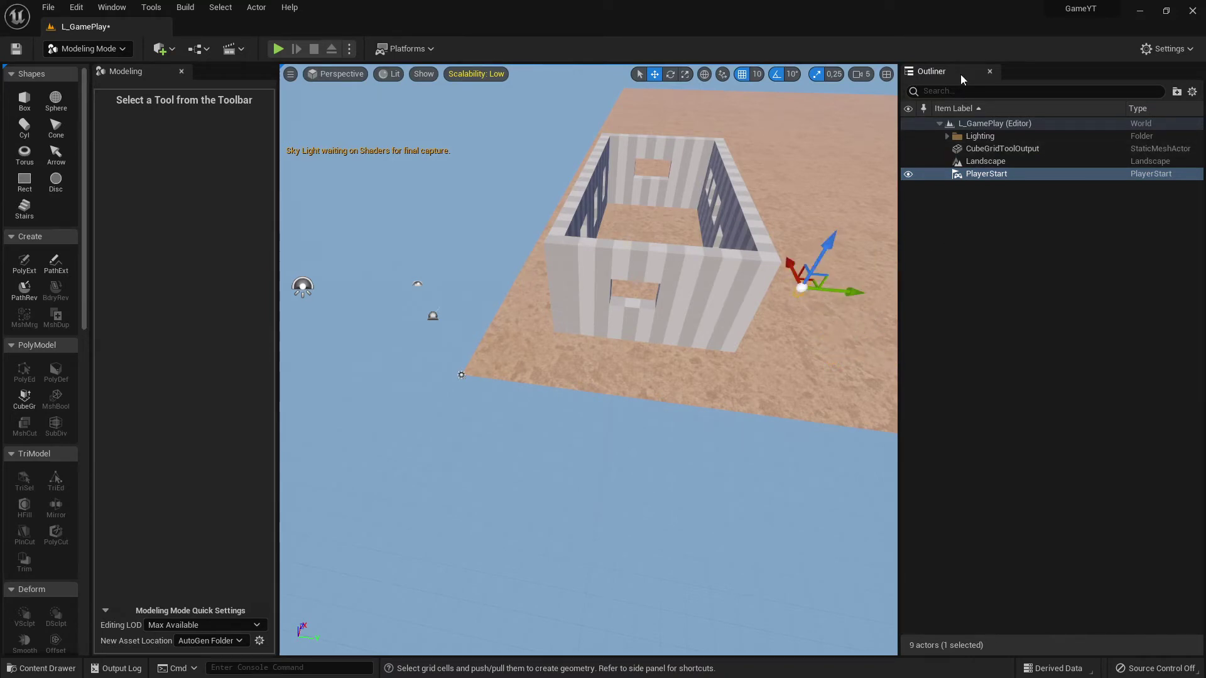
click(990, 73)
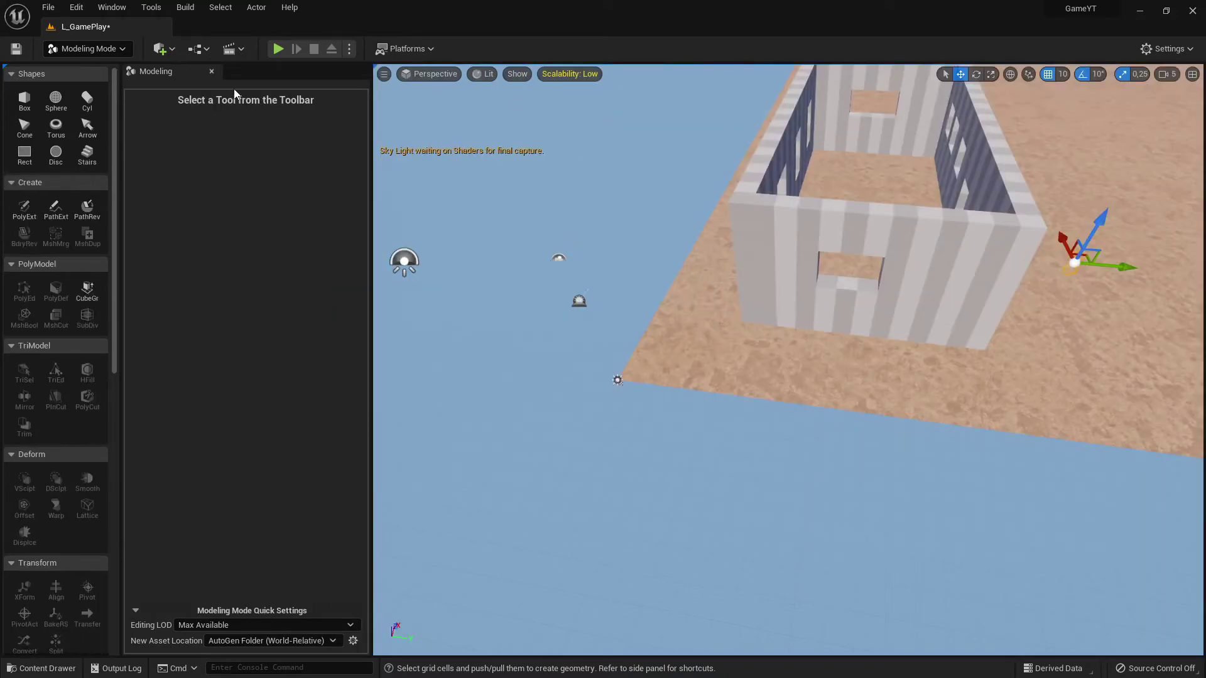
Step: Play-test the level by running the warrior through the doorway and back out of the building, then end the session
click(277, 48)
key(w)
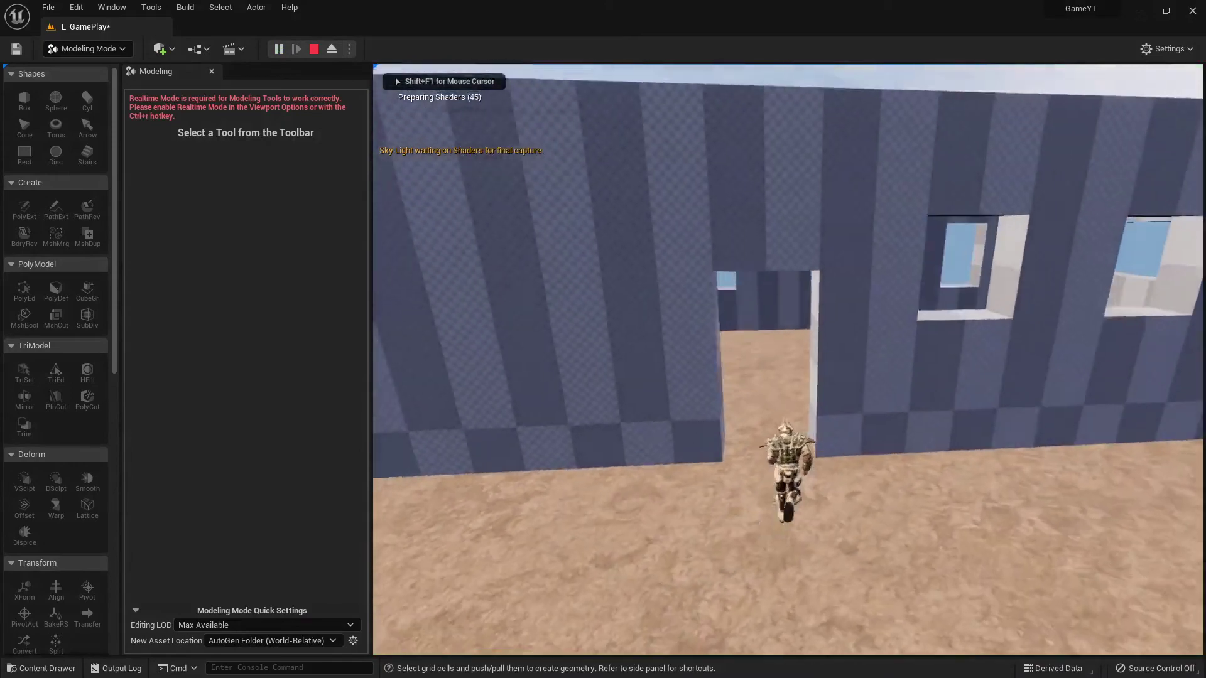
key(w)
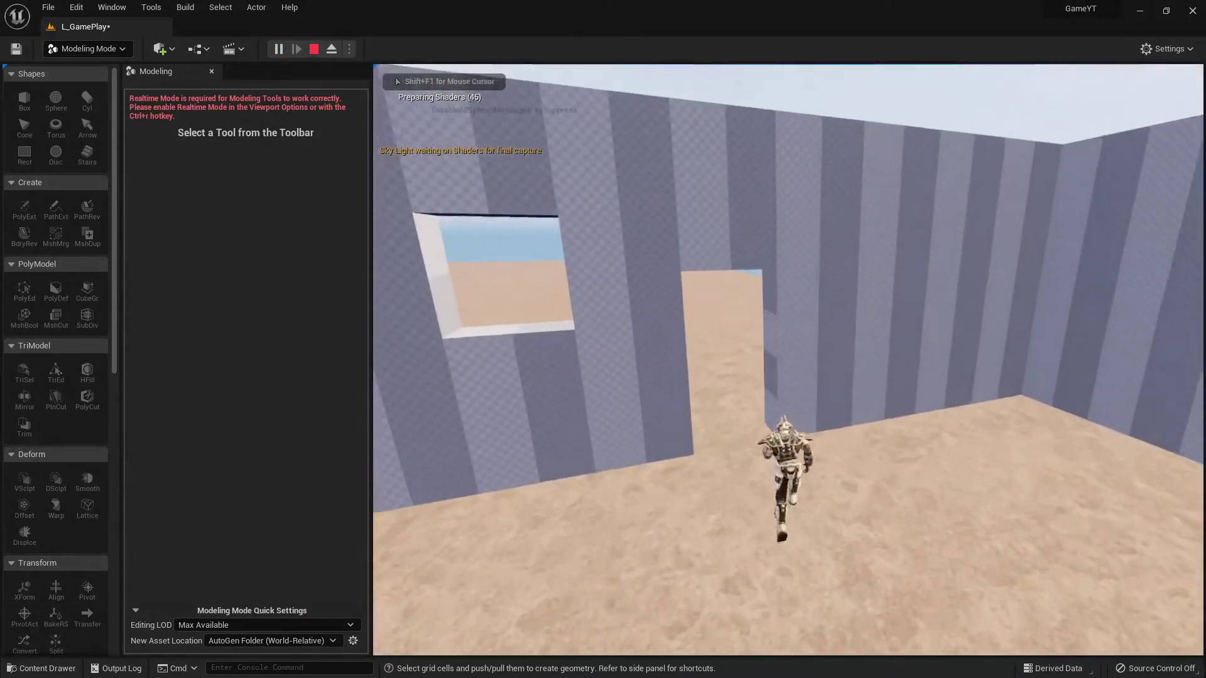
key(w)
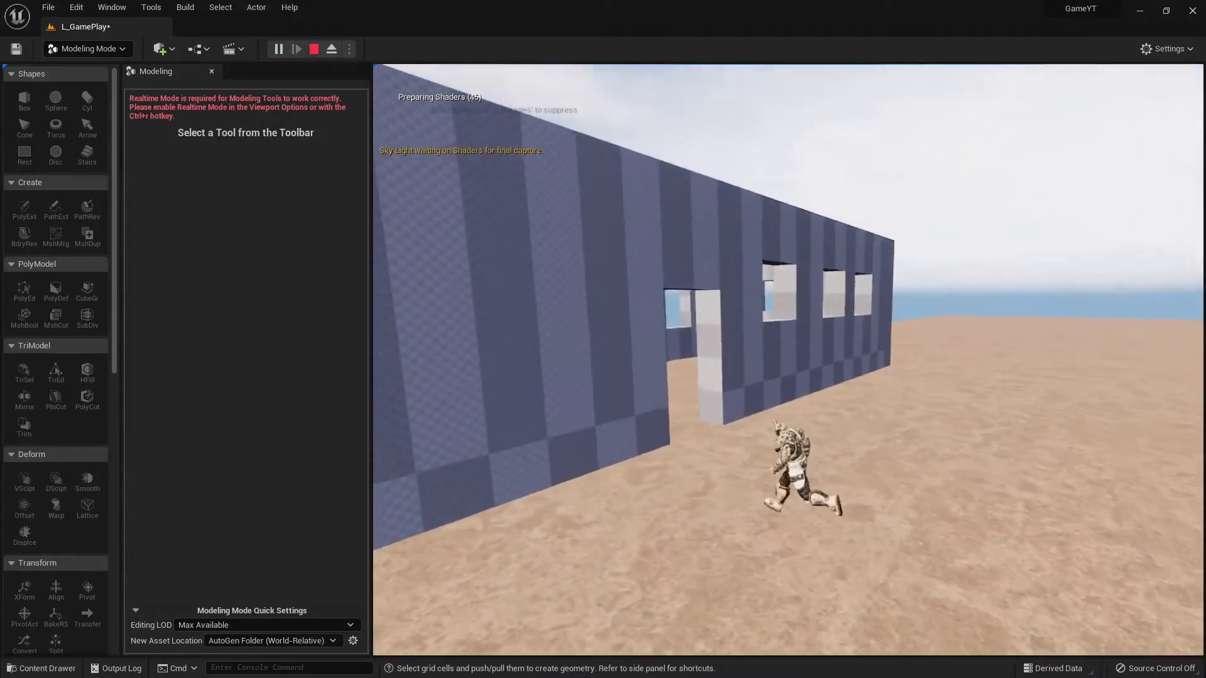
key(Escape)
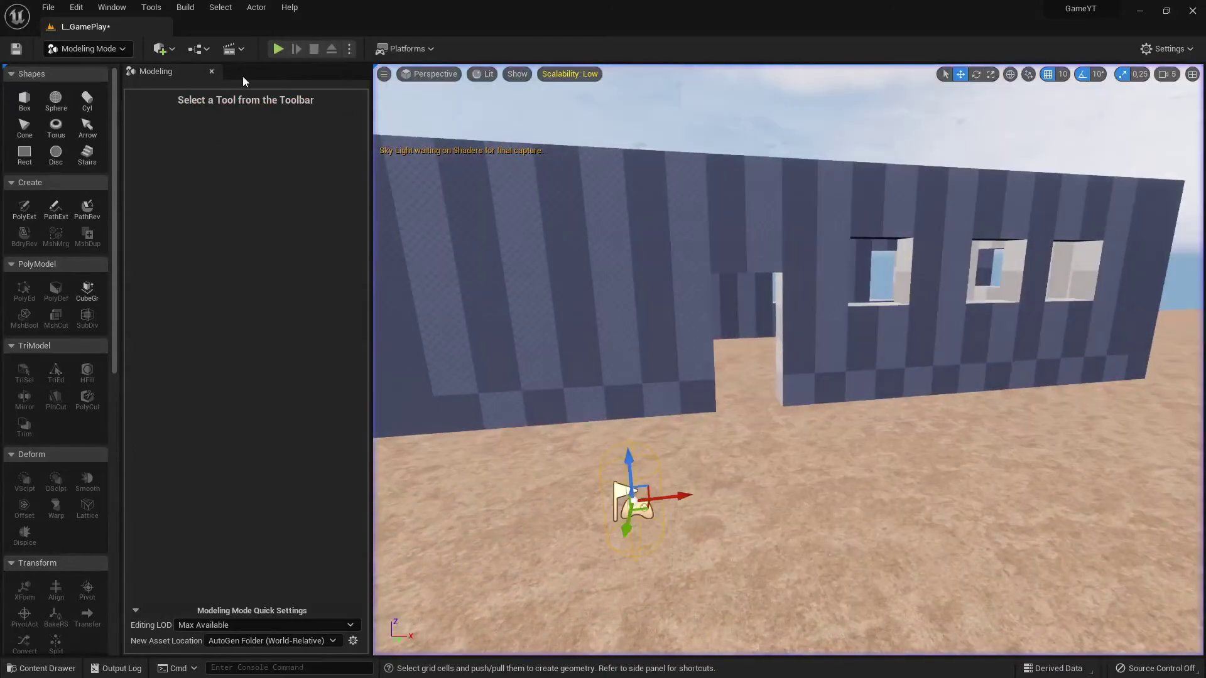
Step: Examine the building and the surrounding landscape from the door side and from above
right_drag(603, 326, 685, 358)
key(w)
key(s)
key(w)
right_drag(526, 269, 543, 132)
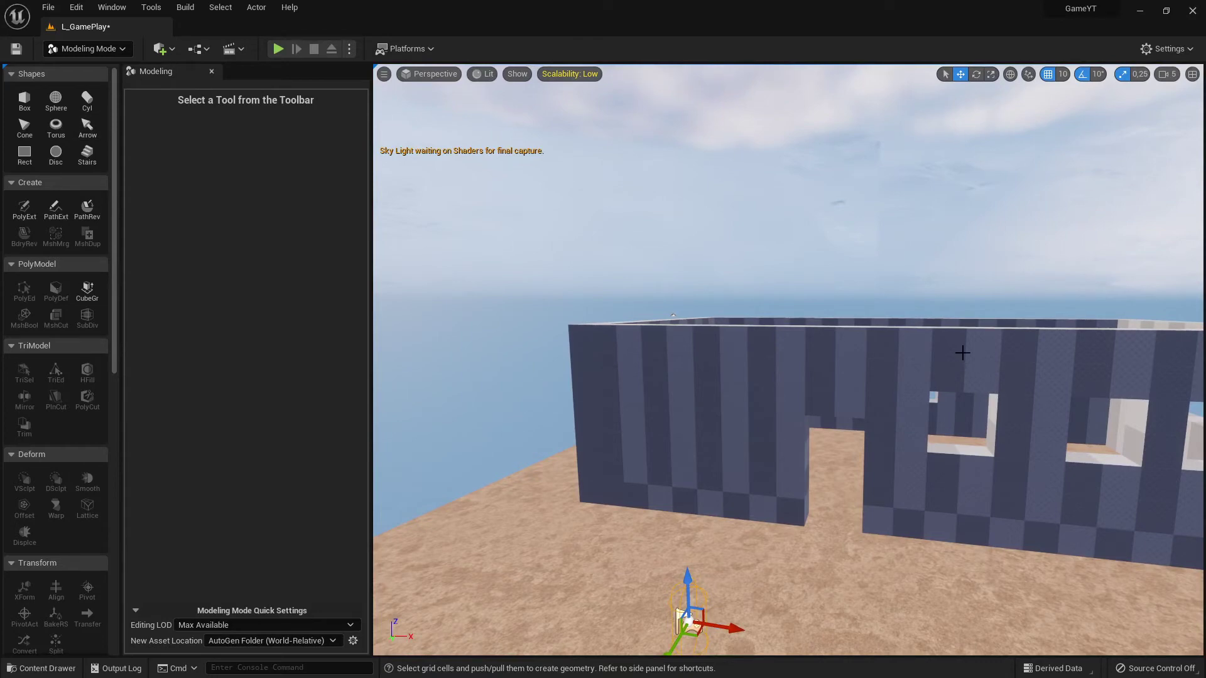
right_drag(961, 353, 1005, 370)
right_drag(642, 339, 652, 343)
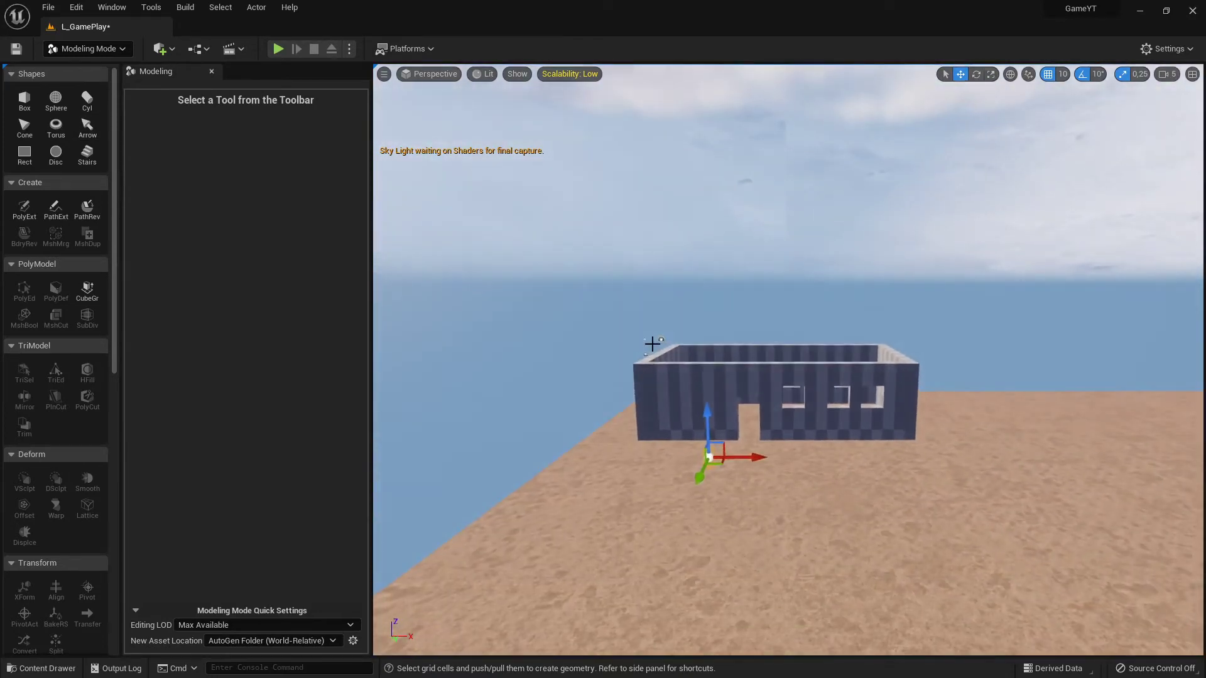
right_drag(839, 346, 880, 383)
right_drag(842, 270, 781, 368)
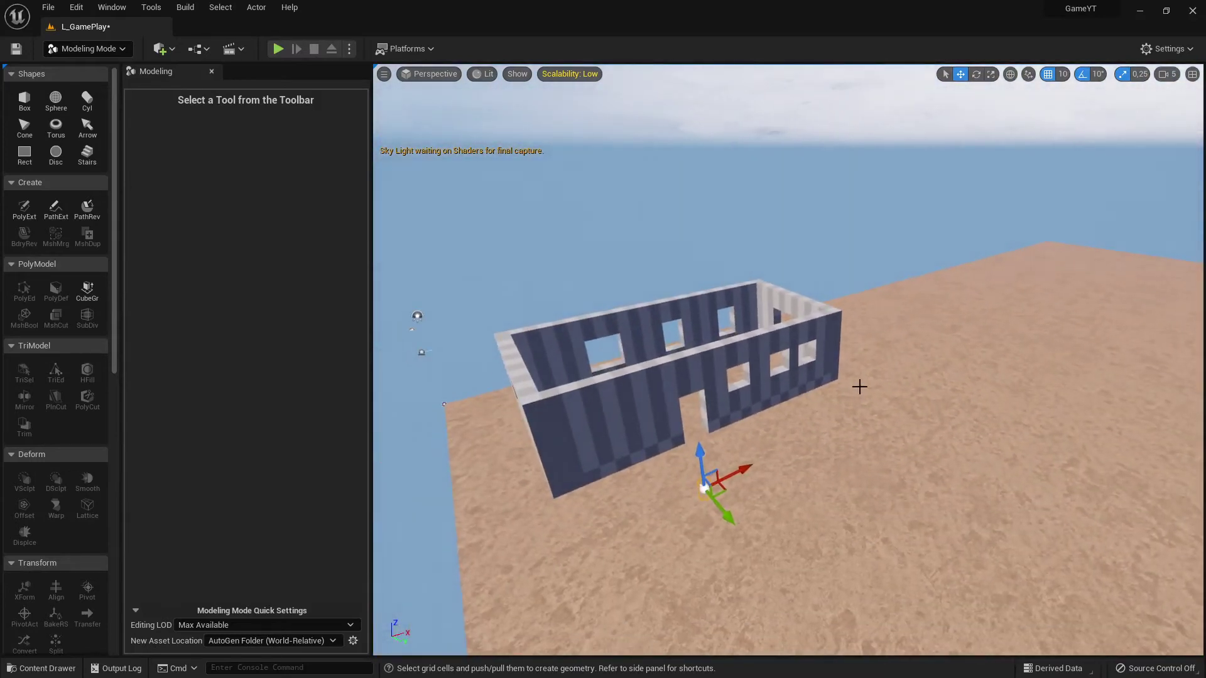
Step: Switch to Select Mode, duplicate the building further along the landscape, and turn and shift the copy away from the original
click(83, 50)
click(95, 66)
click(561, 338)
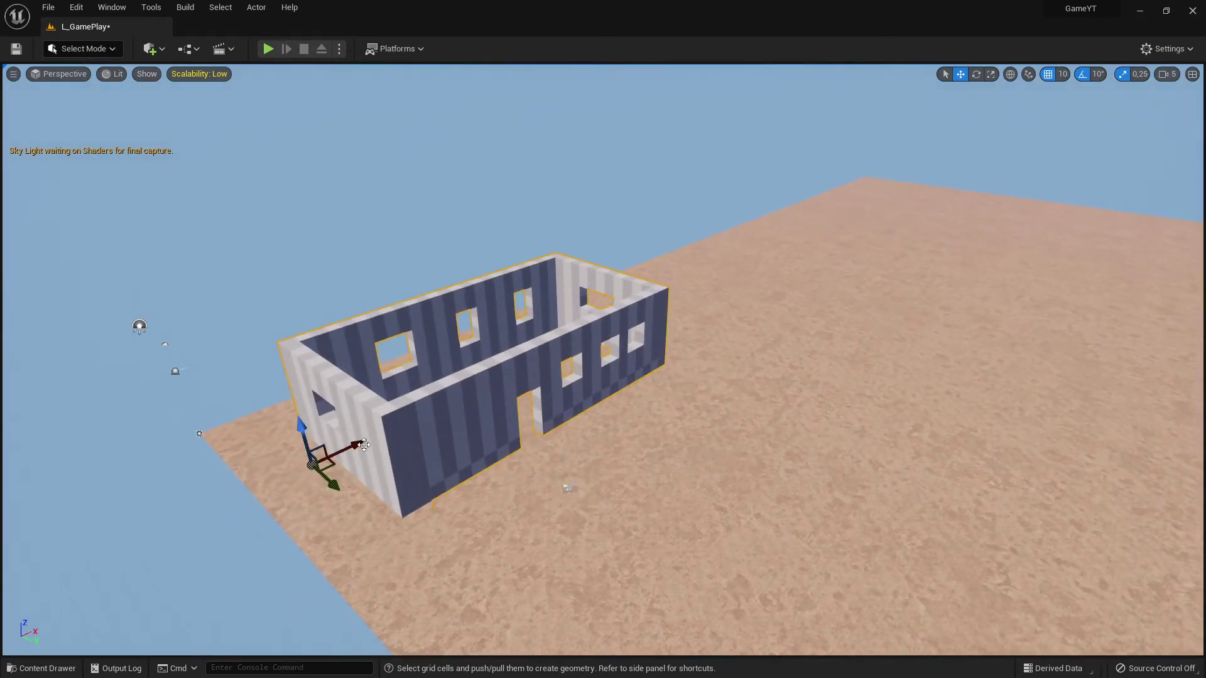
alt+drag(364, 445, 844, 341)
key(e)
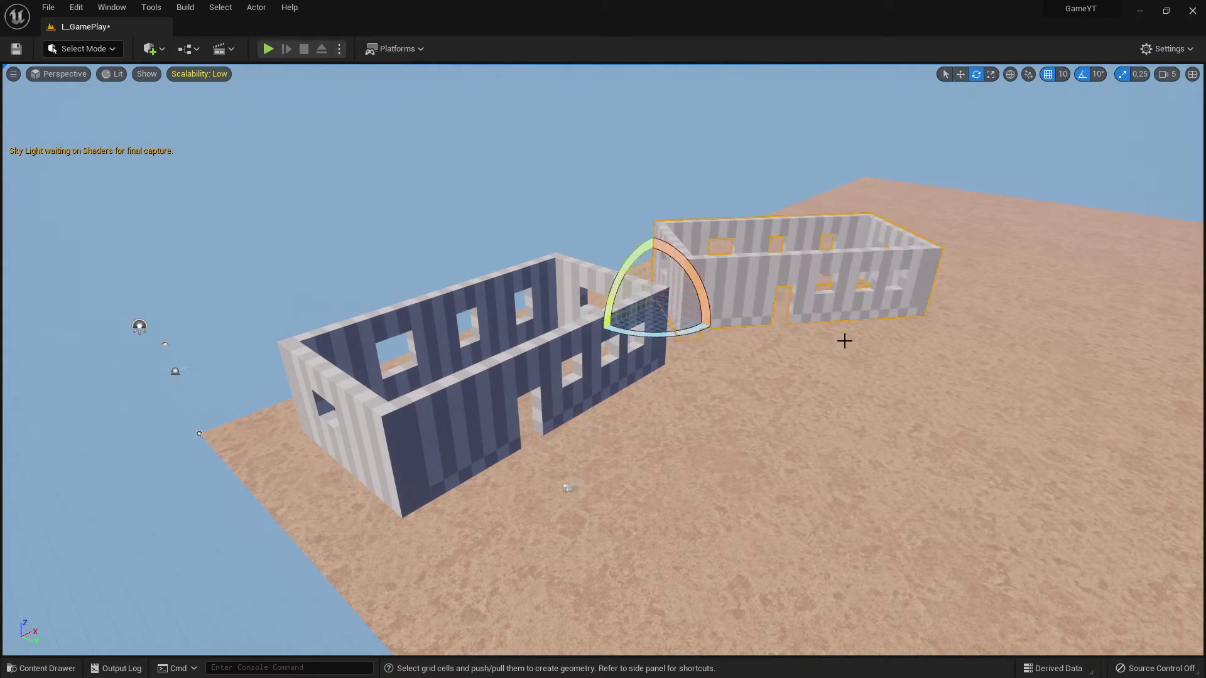
key(w)
drag(701, 314, 765, 307)
Step: Duplicate the second building towards the far side of the landscape and rotate the new copy to a different angle
mouse_move(808, 234)
right_down()
mouse_move(905, 241)
mouse_move(808, 235)
right_up()
key(a)
key(s)
alt+drag(552, 252, 887, 277)
key(e)
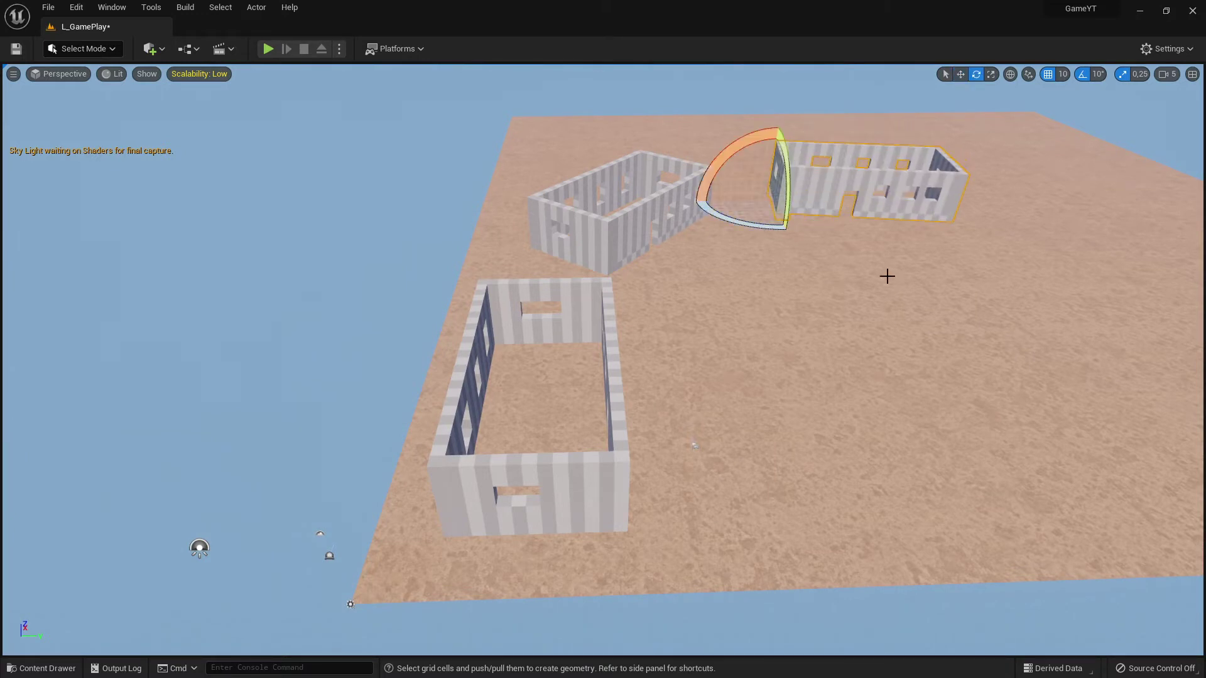
right_drag(819, 290, 857, 286)
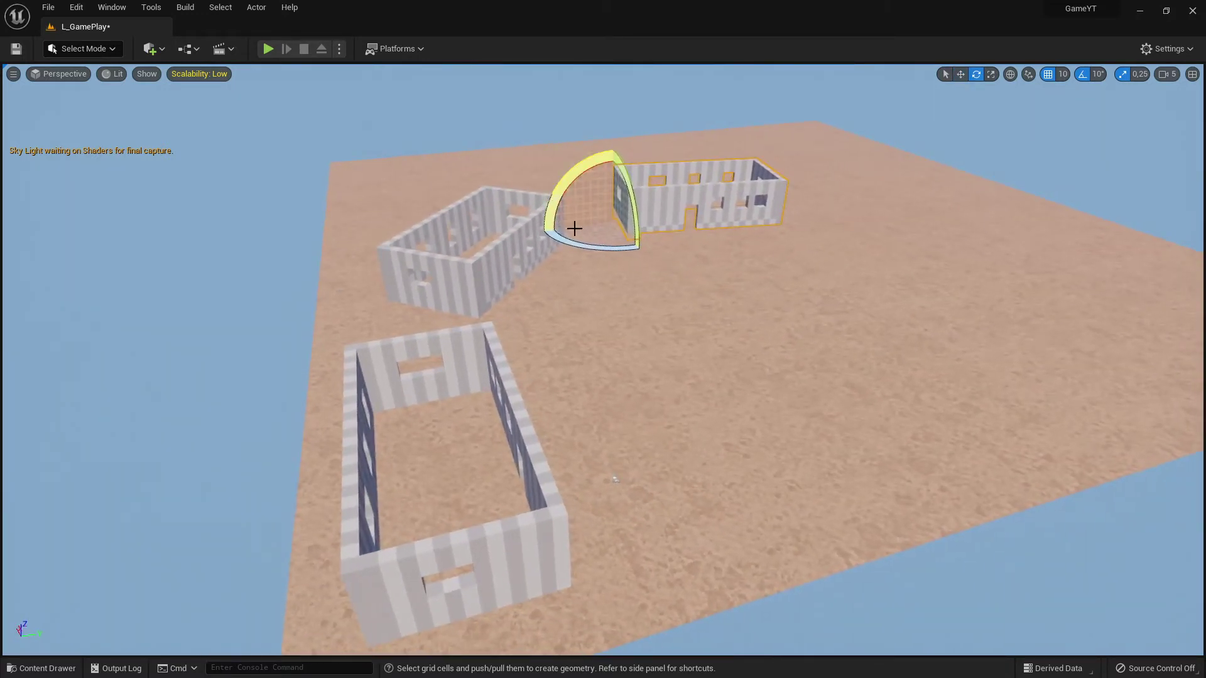
Step: Create another building copy from the far one, rotate it, and move it to the open side opposite the first buildings
key(w)
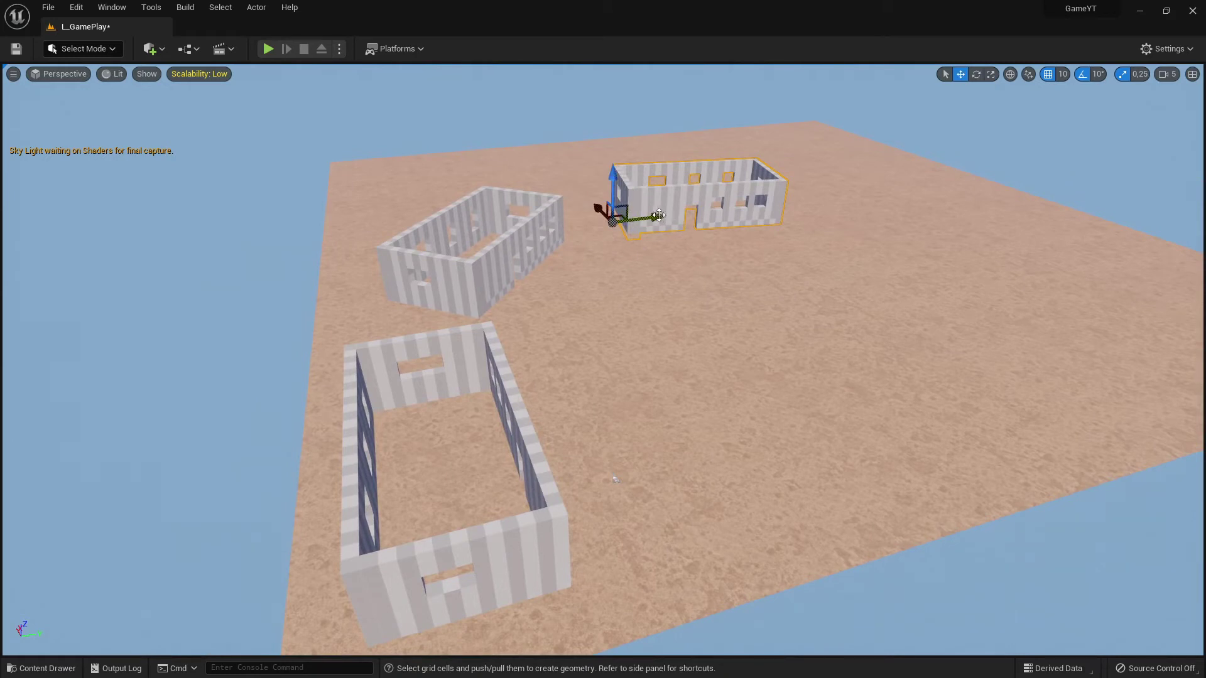
alt+drag(659, 215, 893, 243)
key(e)
key(w)
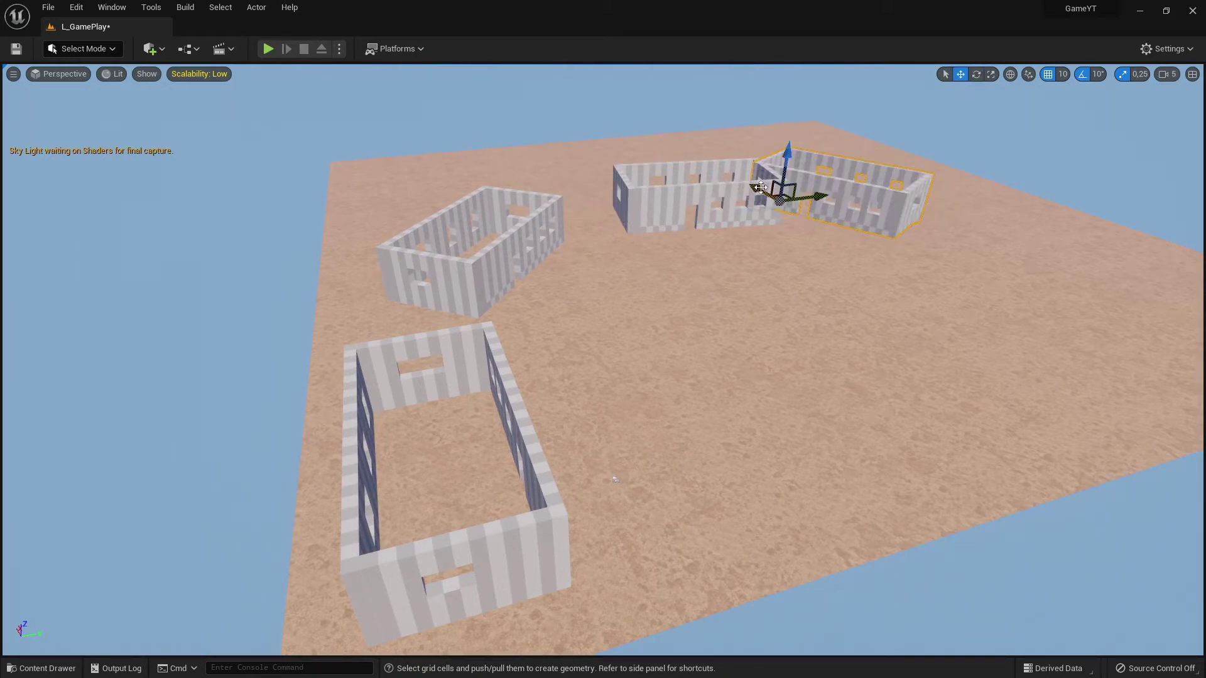
drag(760, 187, 856, 251)
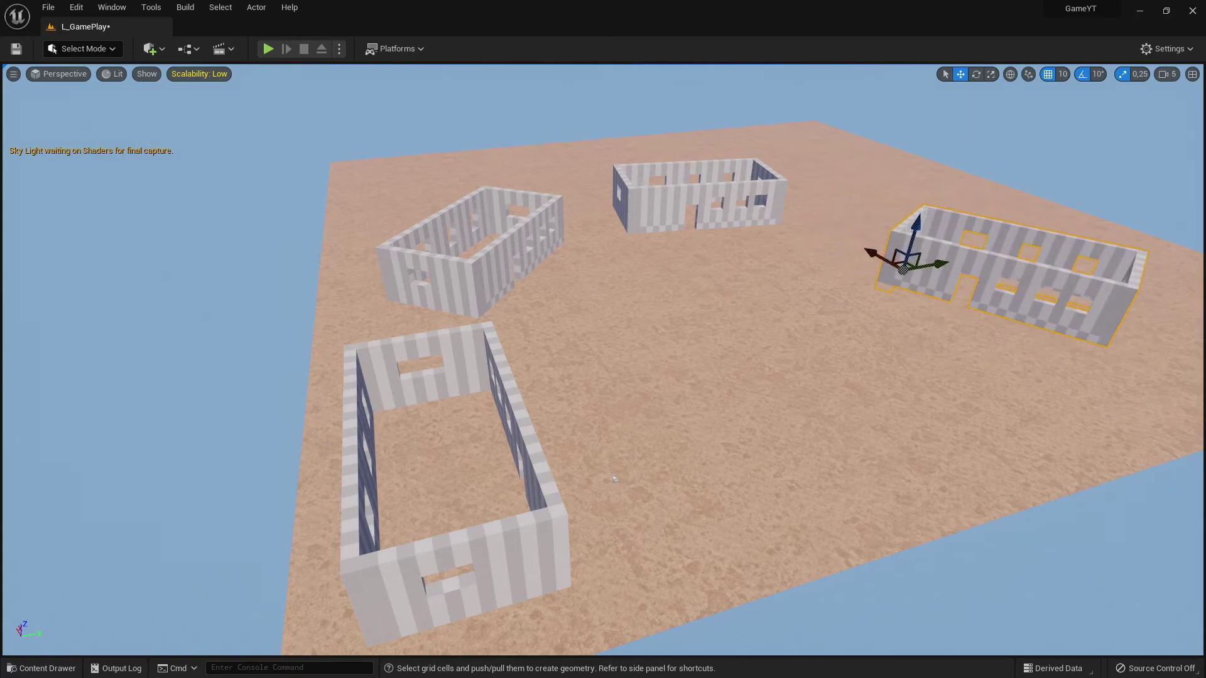
Step: Play-test the level with the duplicated buildings by running the warrior forward, then stop the session
right_drag(352, 123, 423, 96)
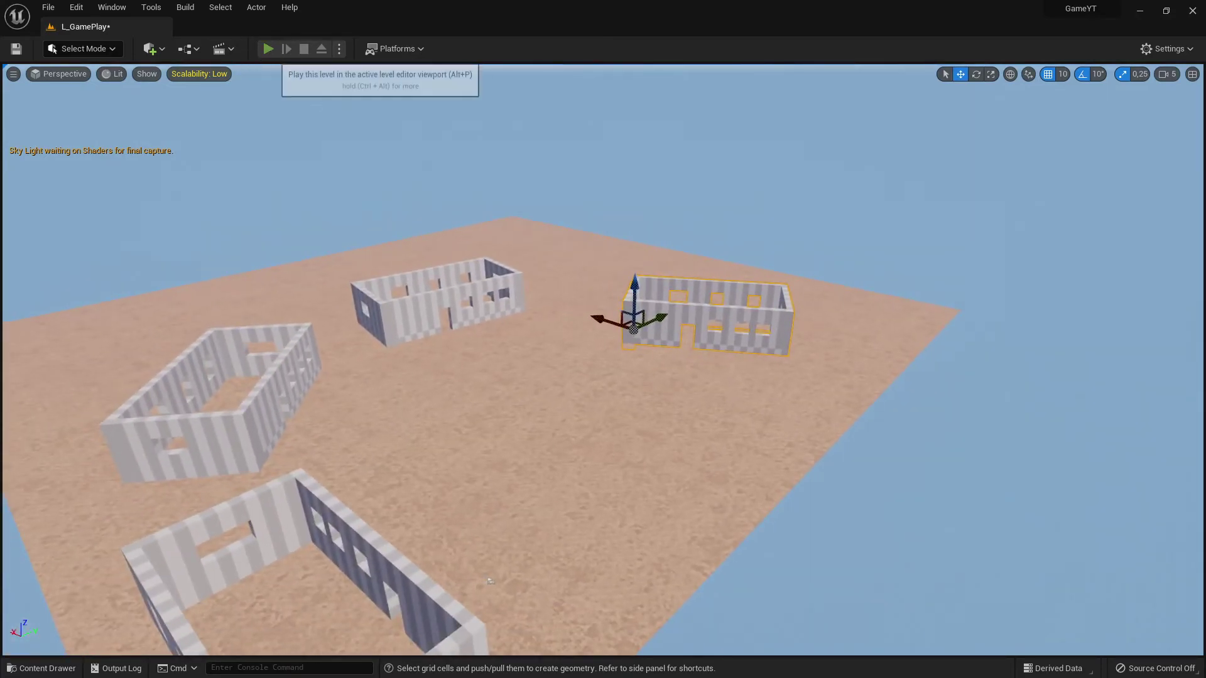
click(268, 49)
key(w)
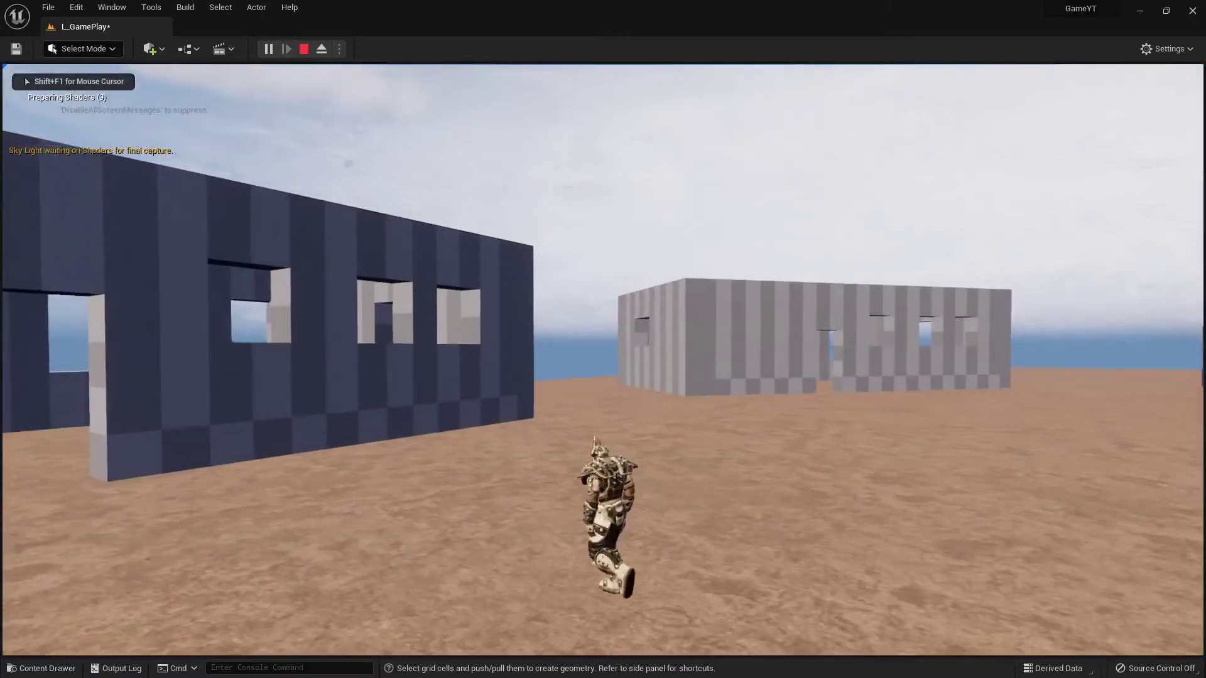
key(Escape)
Step: Inspect the original building's door and window openings from several distances and angles
right_drag(270, 177, 189, 138)
key(w)
right_drag(352, 157, 368, 228)
key(s)
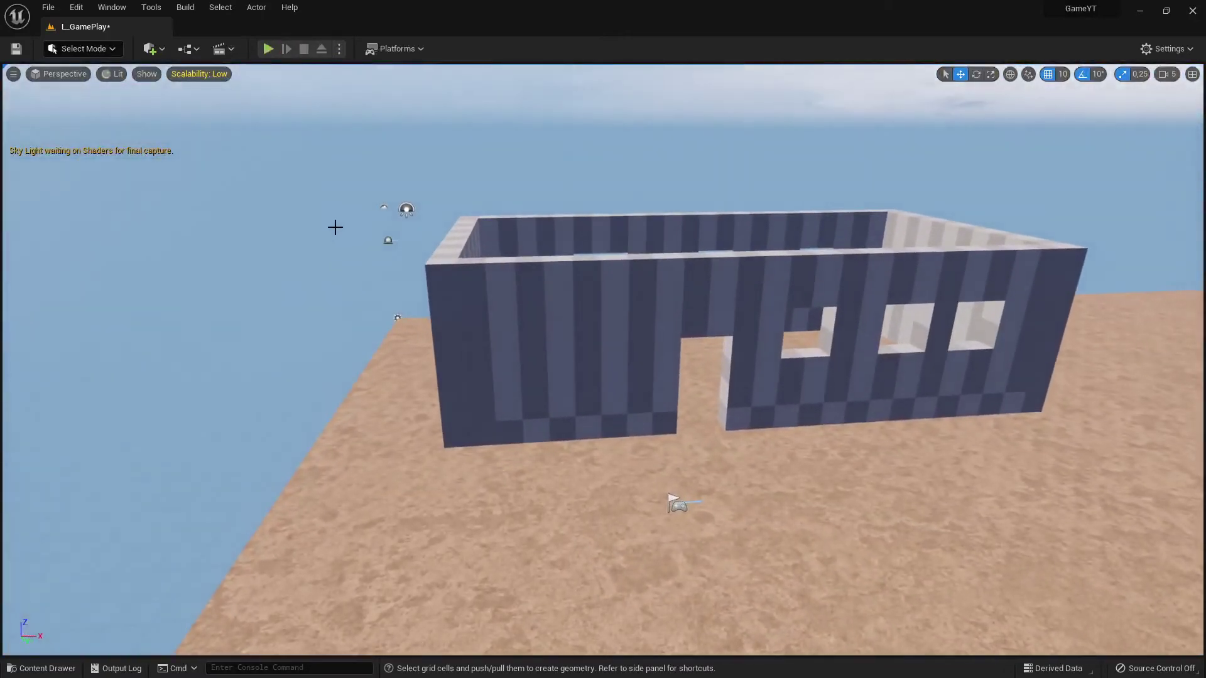
right_drag(744, 282, 482, 170)
key(s)
key(w)
key(s)
key(w)
key(s)
key(a)
Step: Open Quixel Bridge, dock it beside the viewport and narrow it to about a third of the window width
click(152, 48)
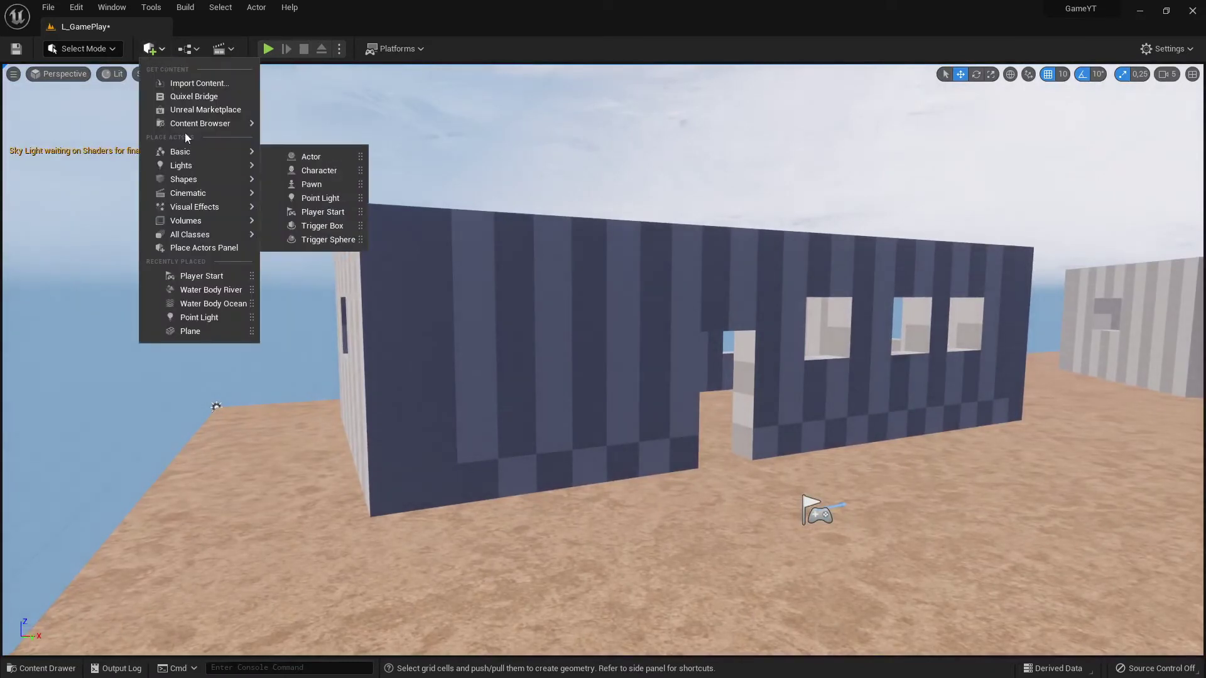
click(204, 96)
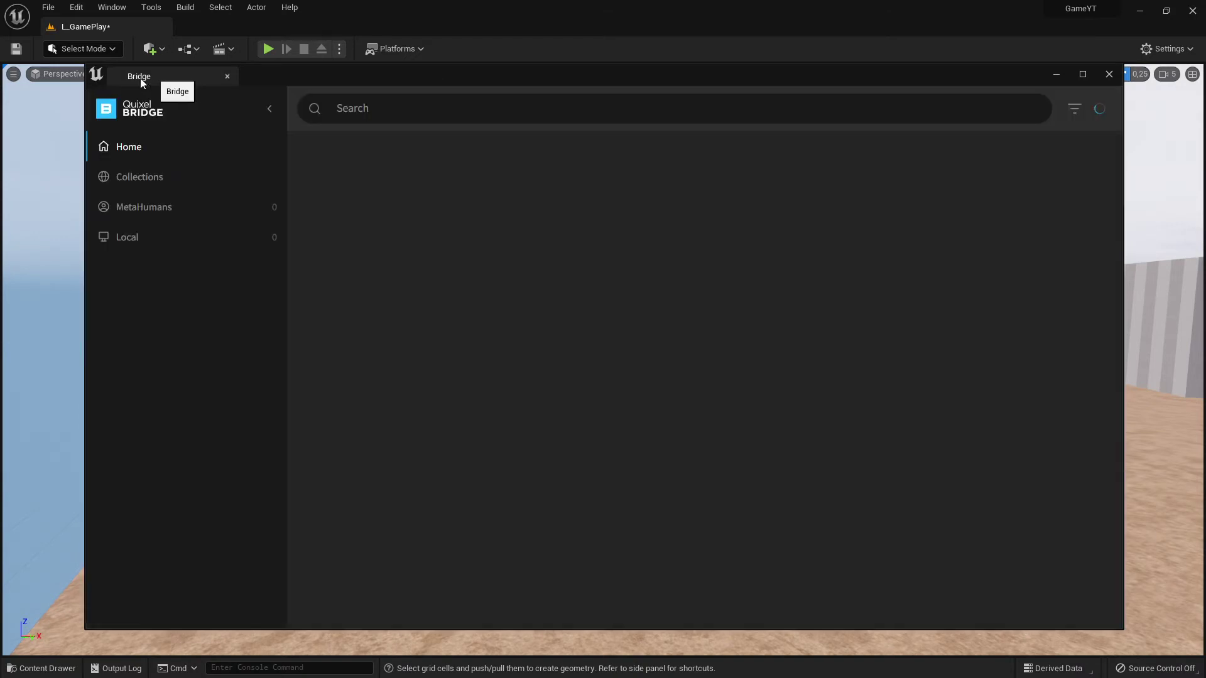
drag(142, 82, 17, 138)
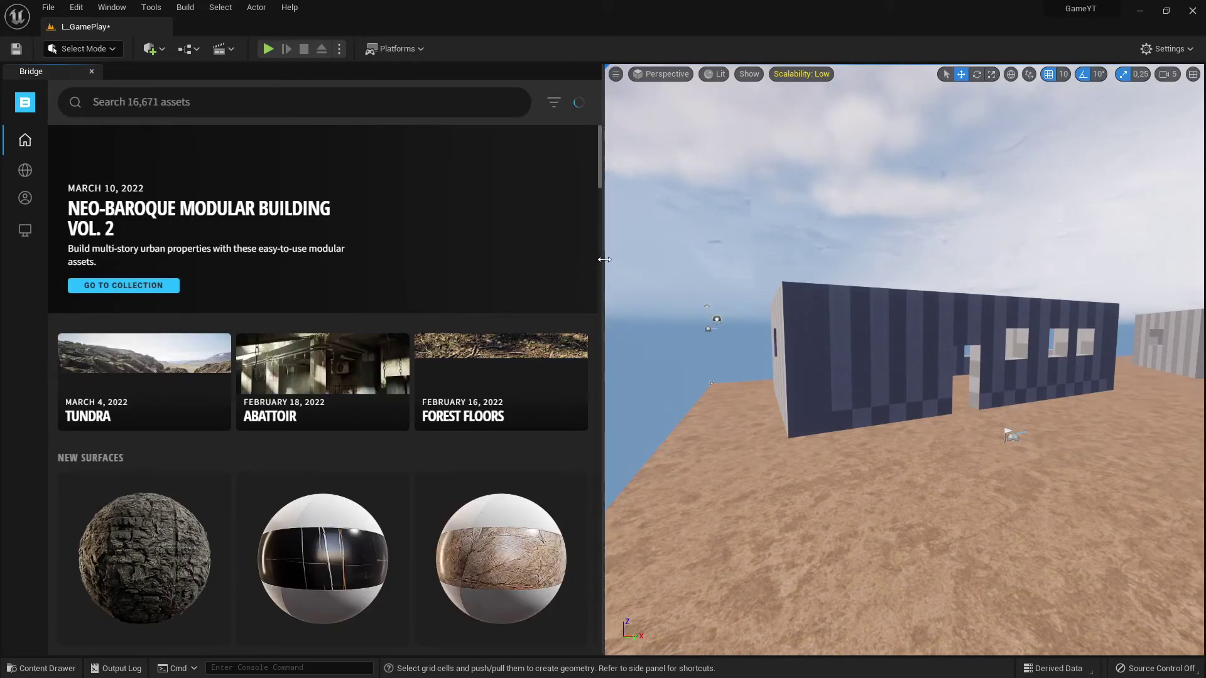
drag(605, 254, 385, 255)
Step: Show the Building category of the 3D Assets in Quixel Bridge
mouse_move(32, 142)
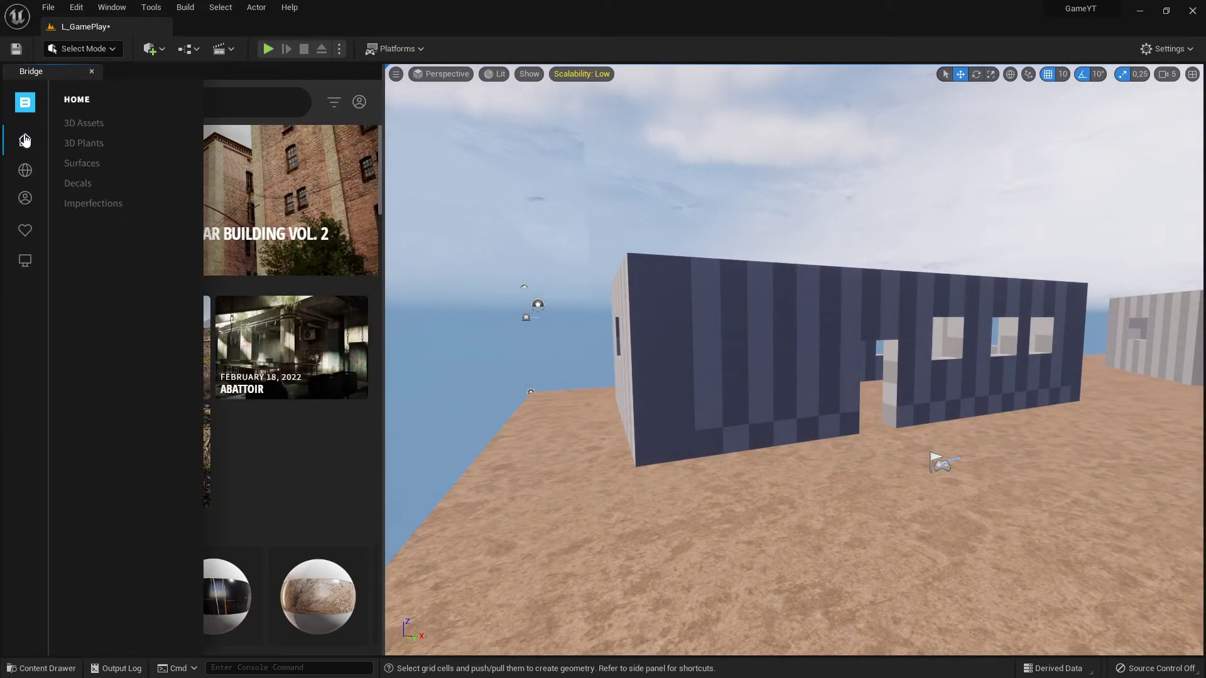
click(90, 123)
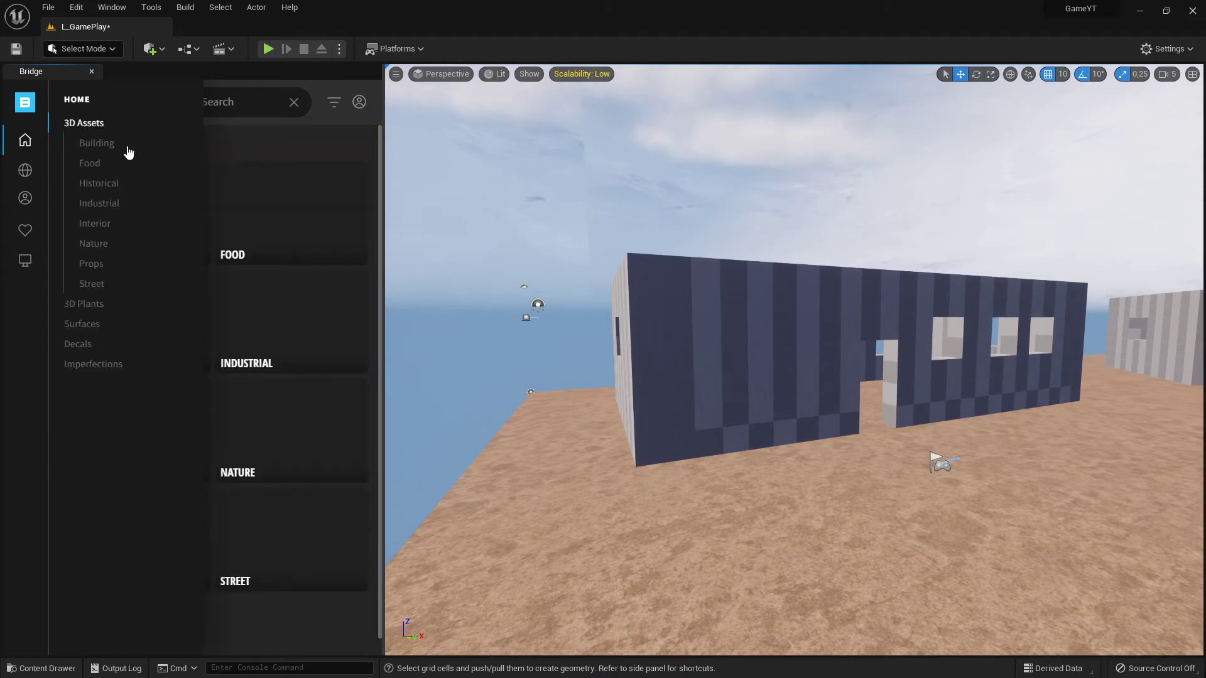
mouse_move(30, 143)
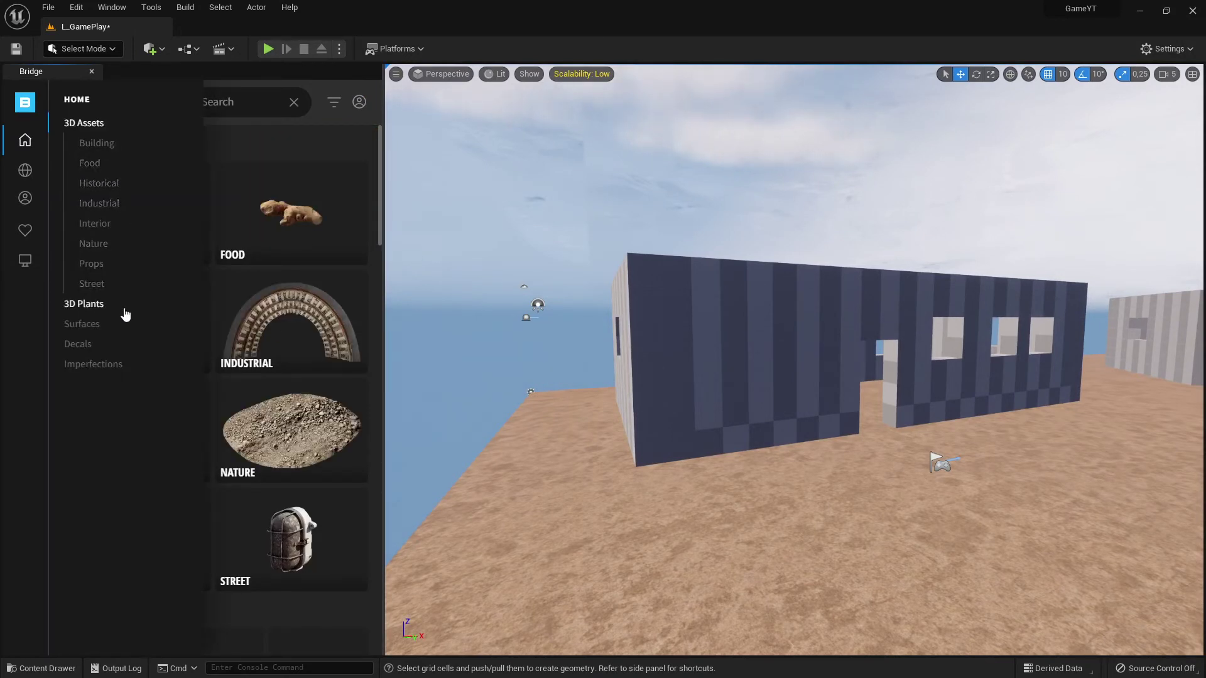
click(106, 146)
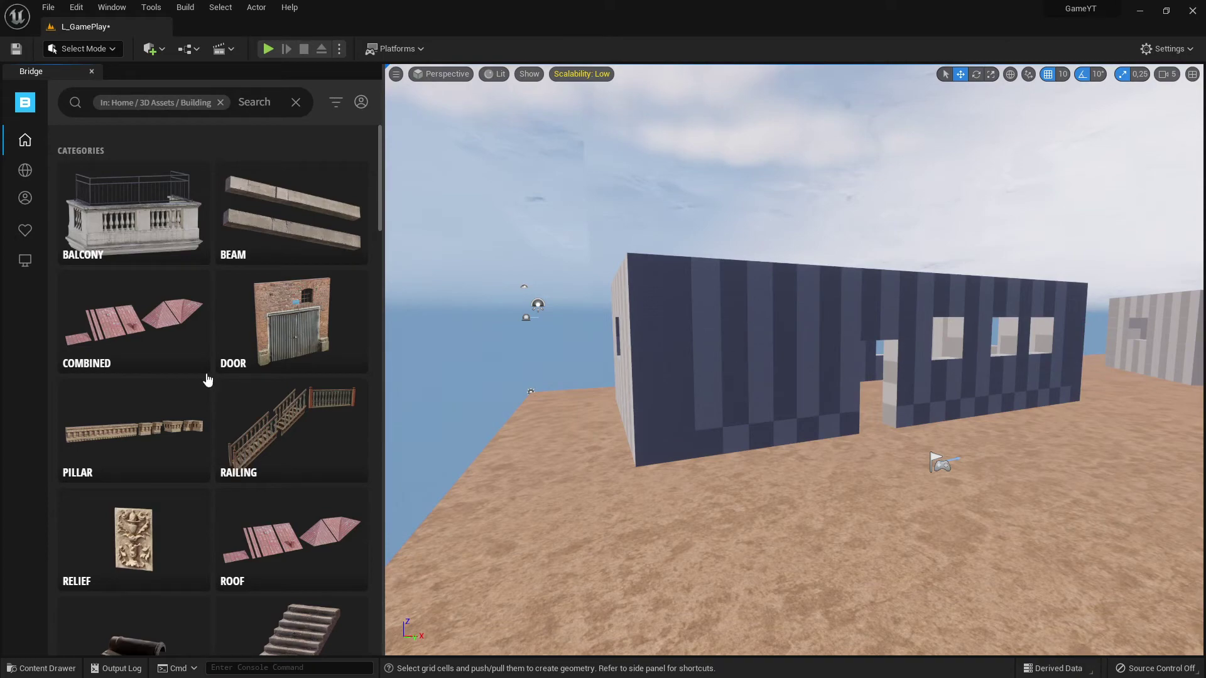
Step: Compare the Building asset categories and latest assets in Bridge with the blocked-out building's door, windows and walls
right_drag(1188, 461, 1202, 462)
right_drag(773, 377, 850, 385)
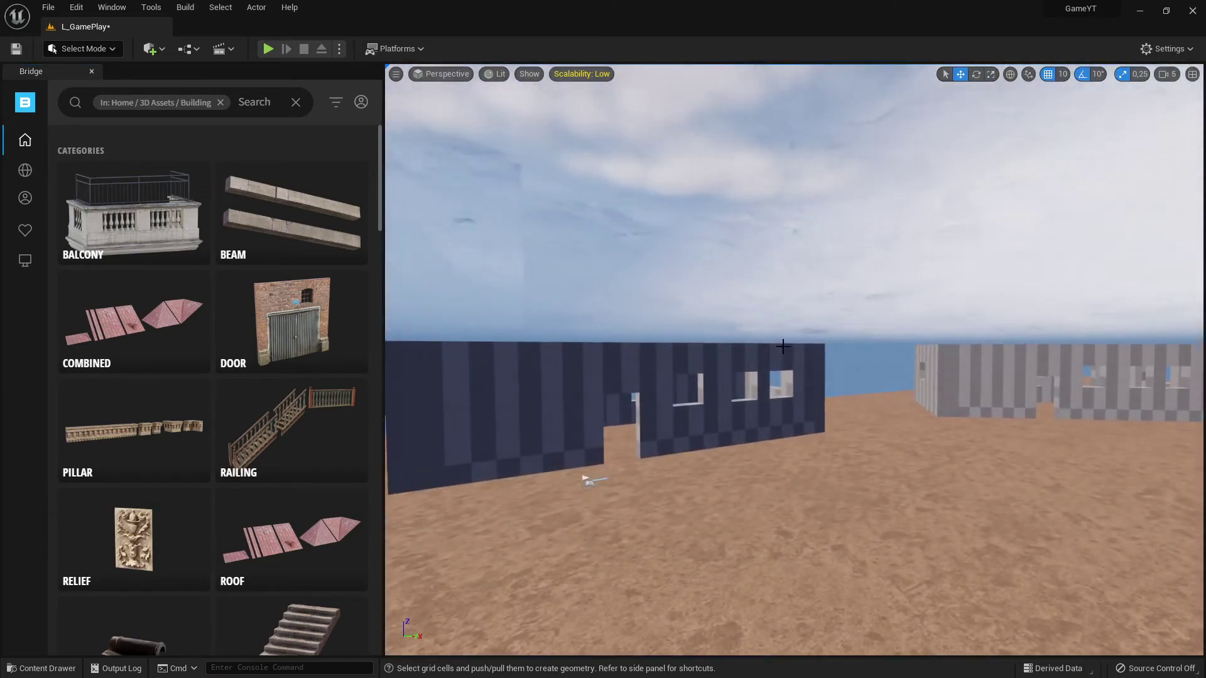
right_drag(657, 404, 607, 412)
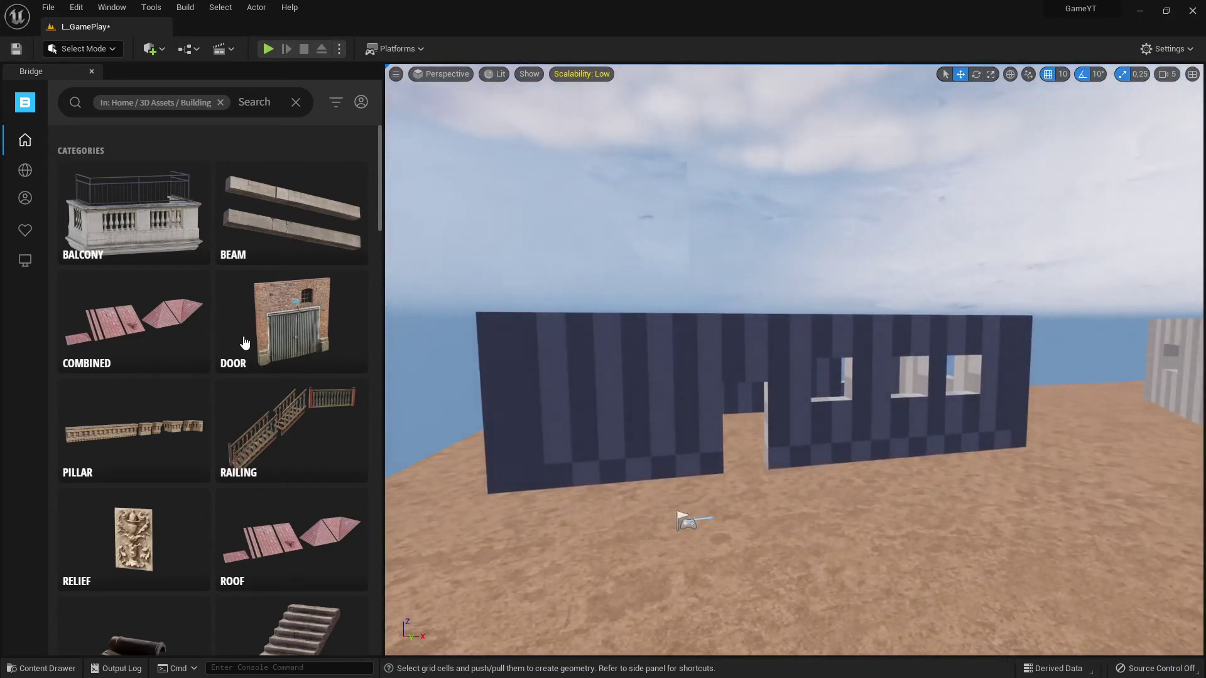
scroll(287, 349, down, 11)
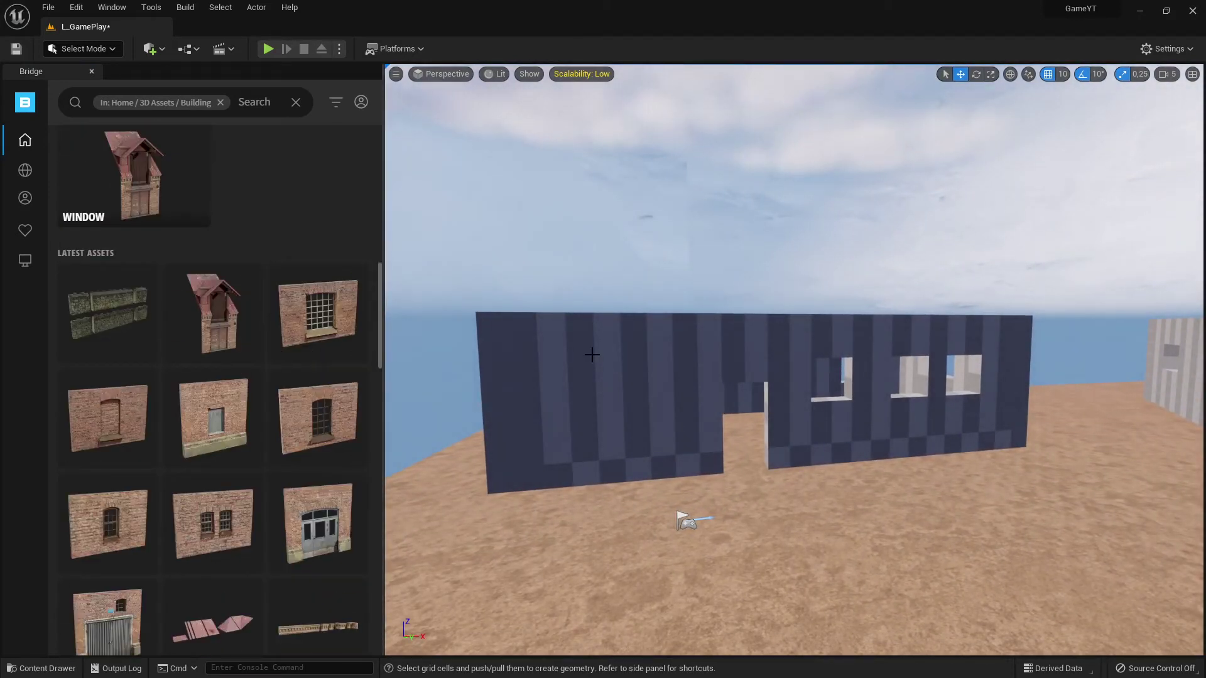
scroll(262, 427, down, 4)
scroll(295, 418, up, 15)
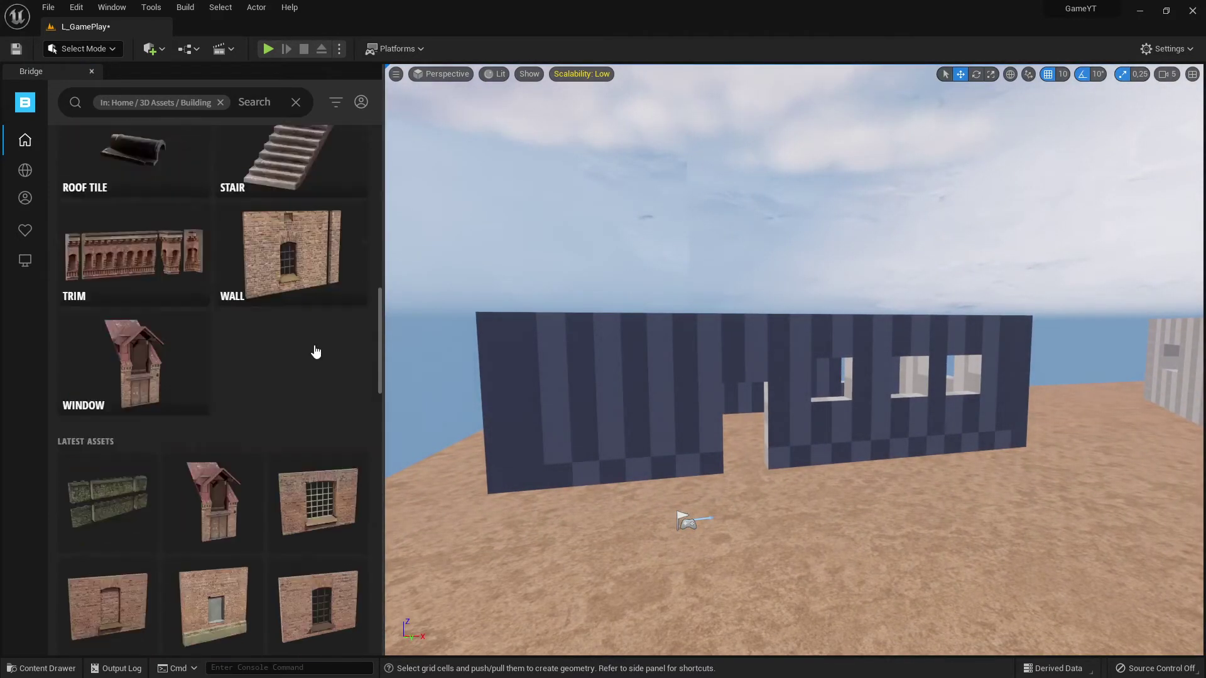
scroll(284, 369, down, 3)
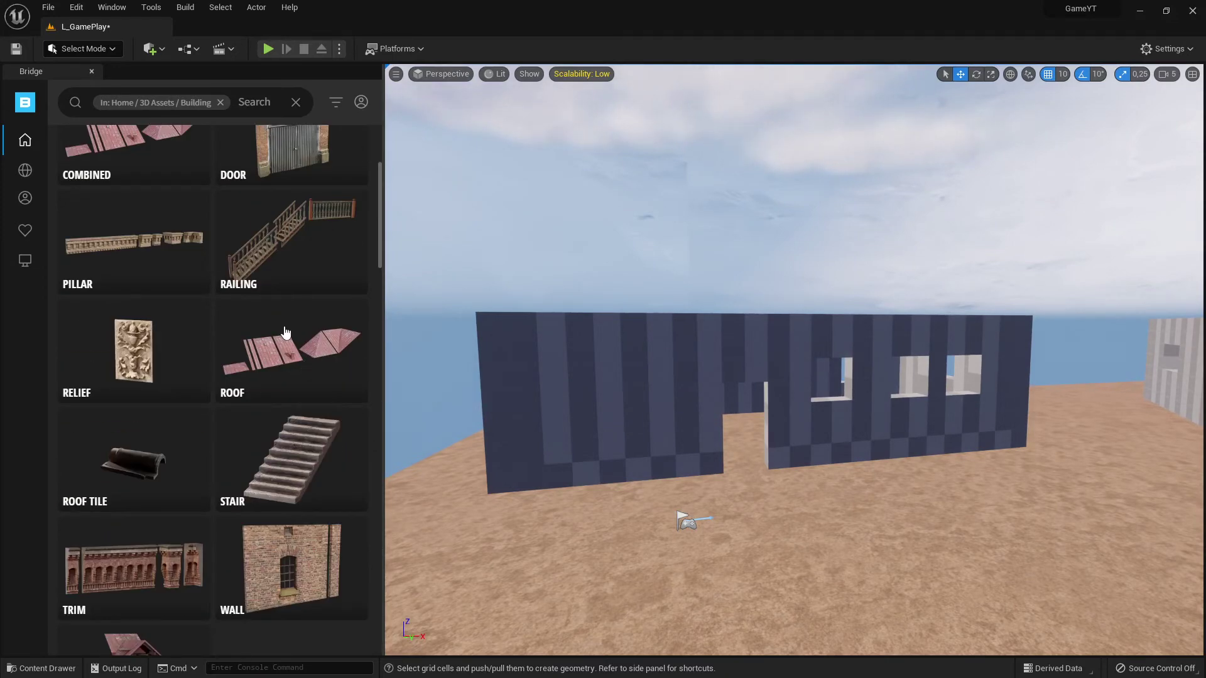
scroll(286, 344, up, 3)
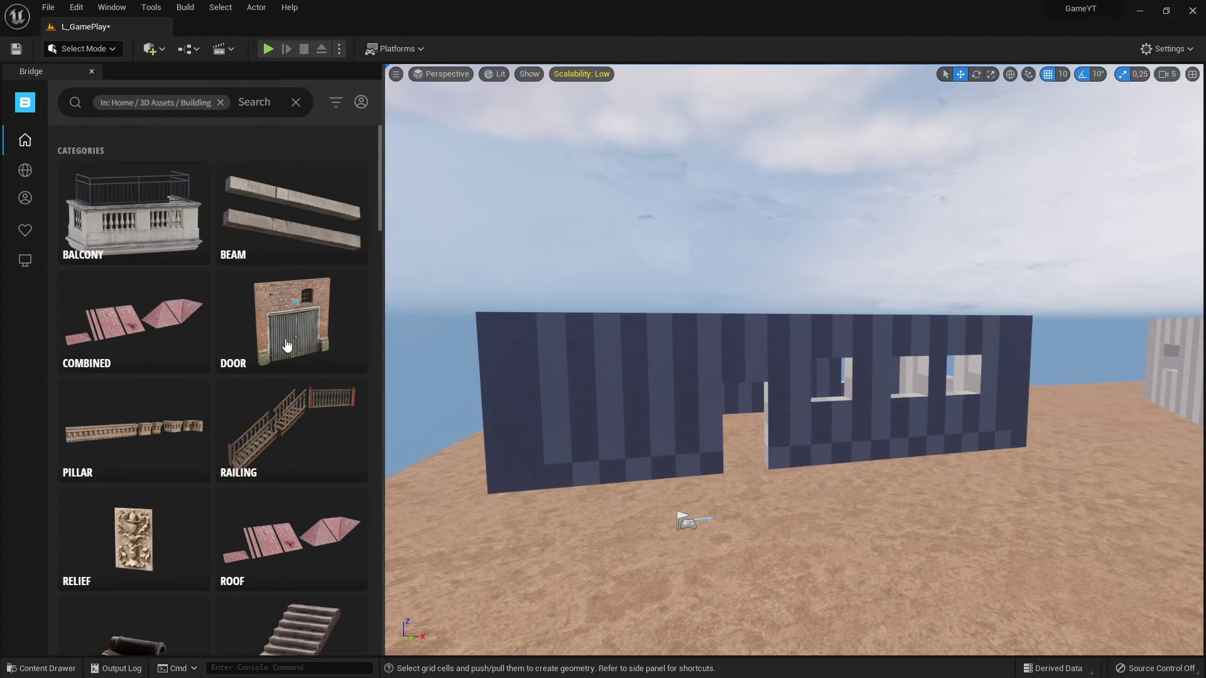
Step: Look through the subcategories and latest assets of the Building category under 3D Assets in Bridge
scroll(287, 345, down, 5)
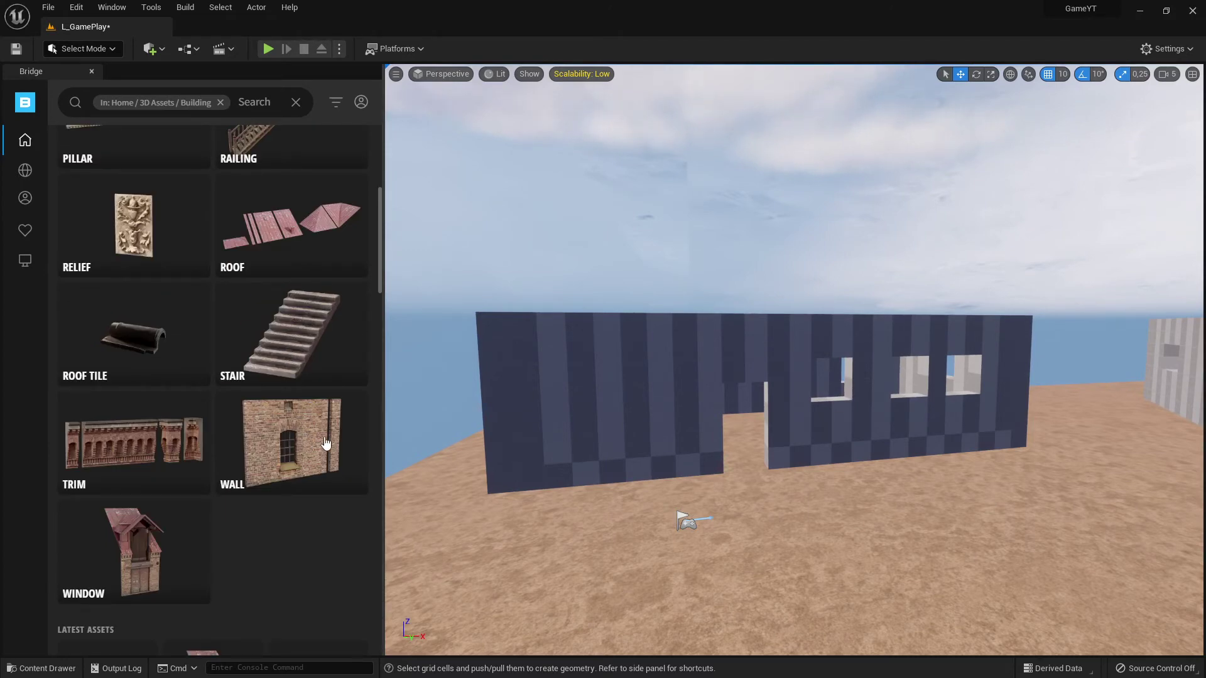
scroll(297, 443, down, 2)
scroll(301, 433, down, 4)
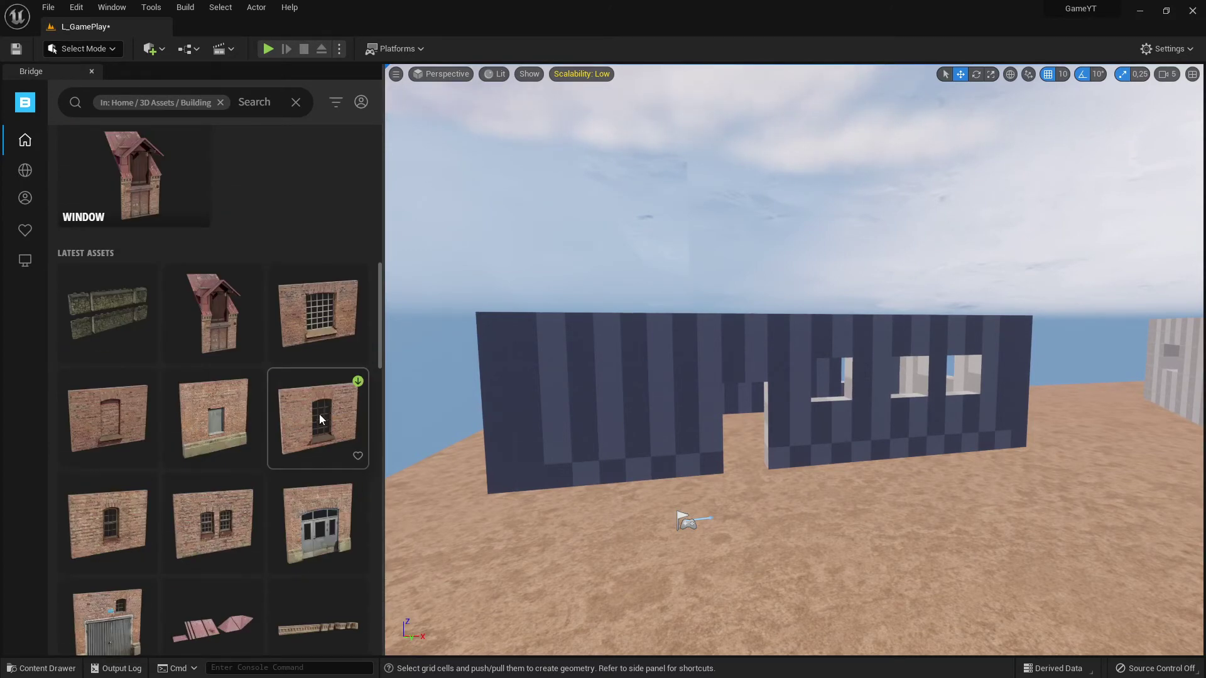
scroll(319, 414, up, 10)
scroll(320, 394, down, 1)
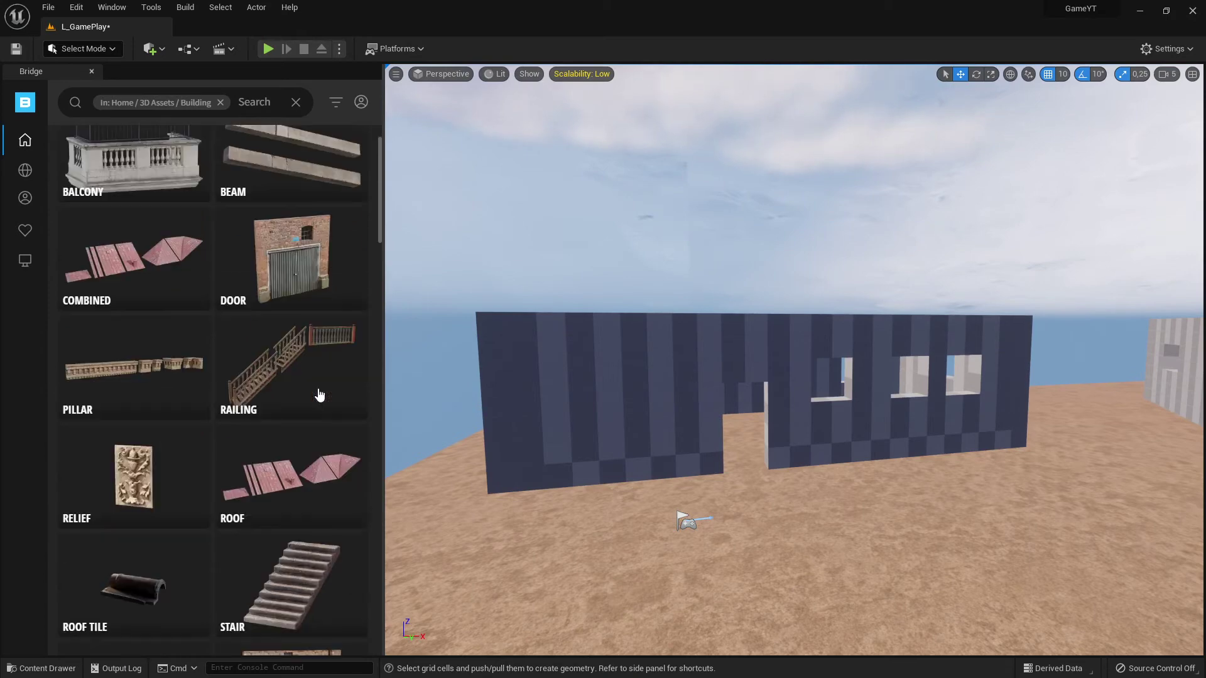
click(26, 142)
click(98, 128)
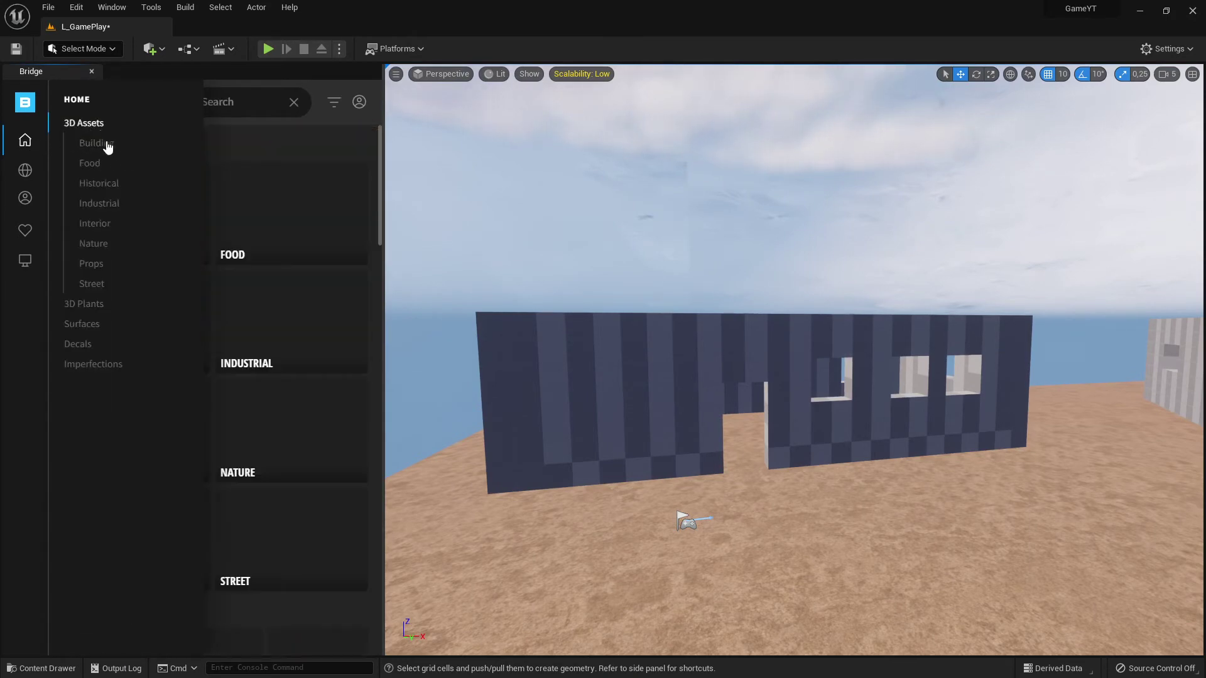
click(107, 146)
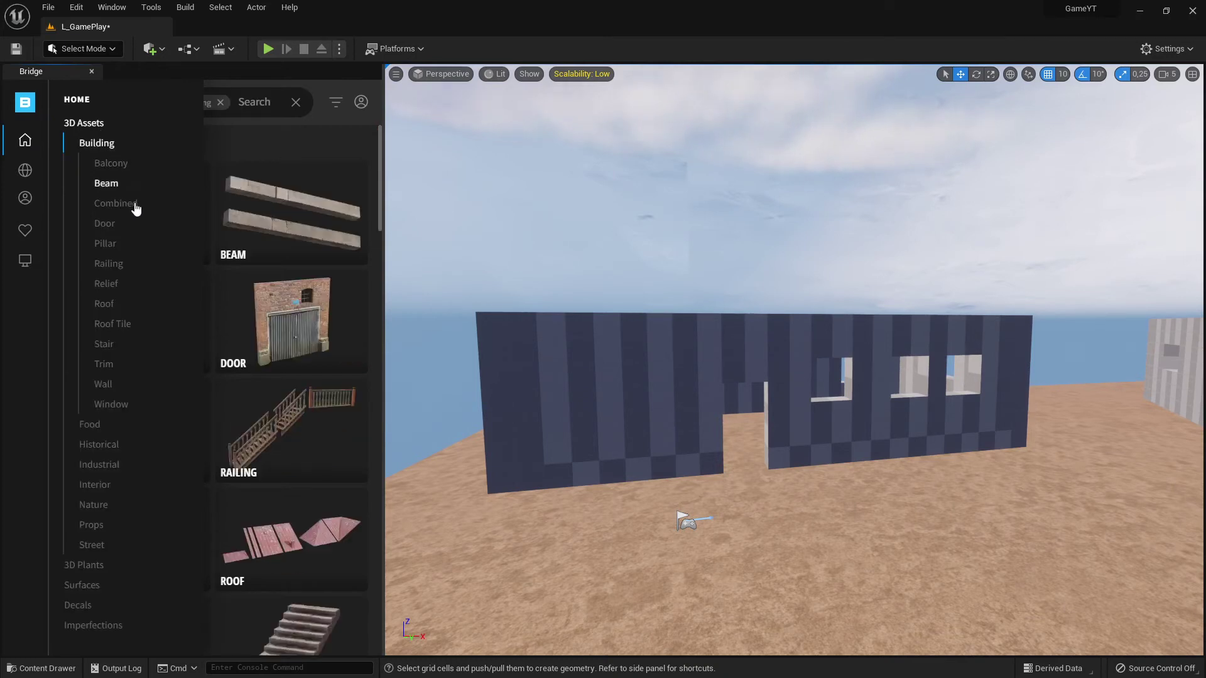
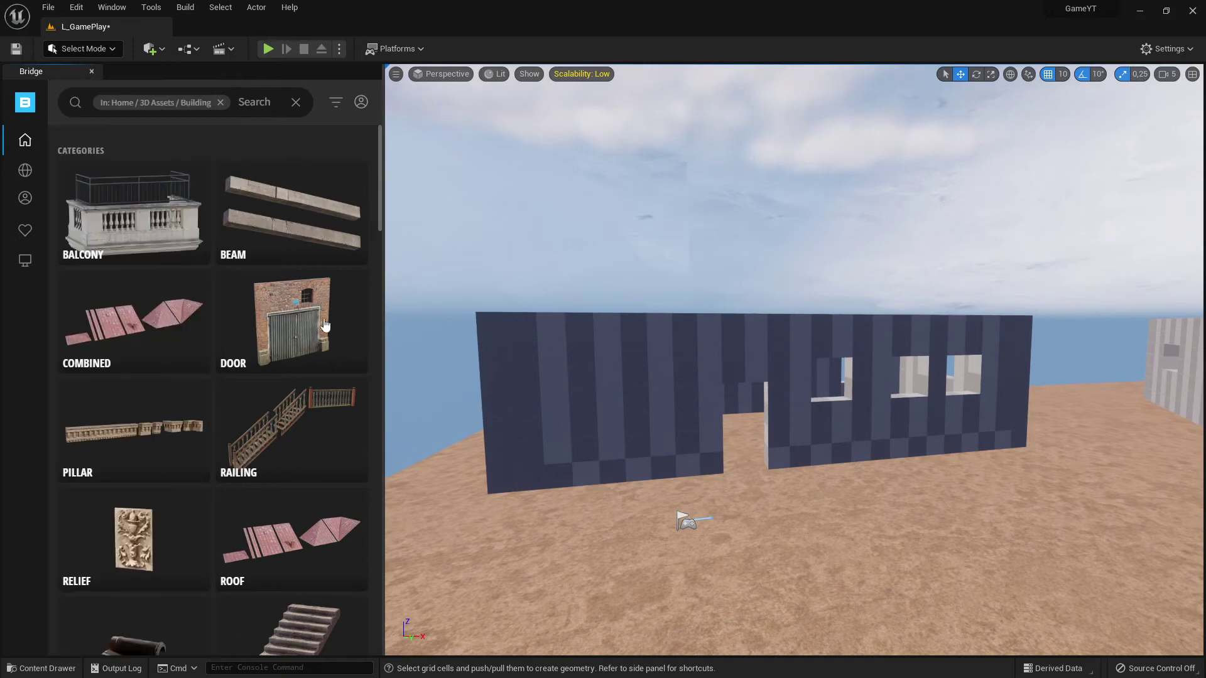
scroll(314, 315, down, 4)
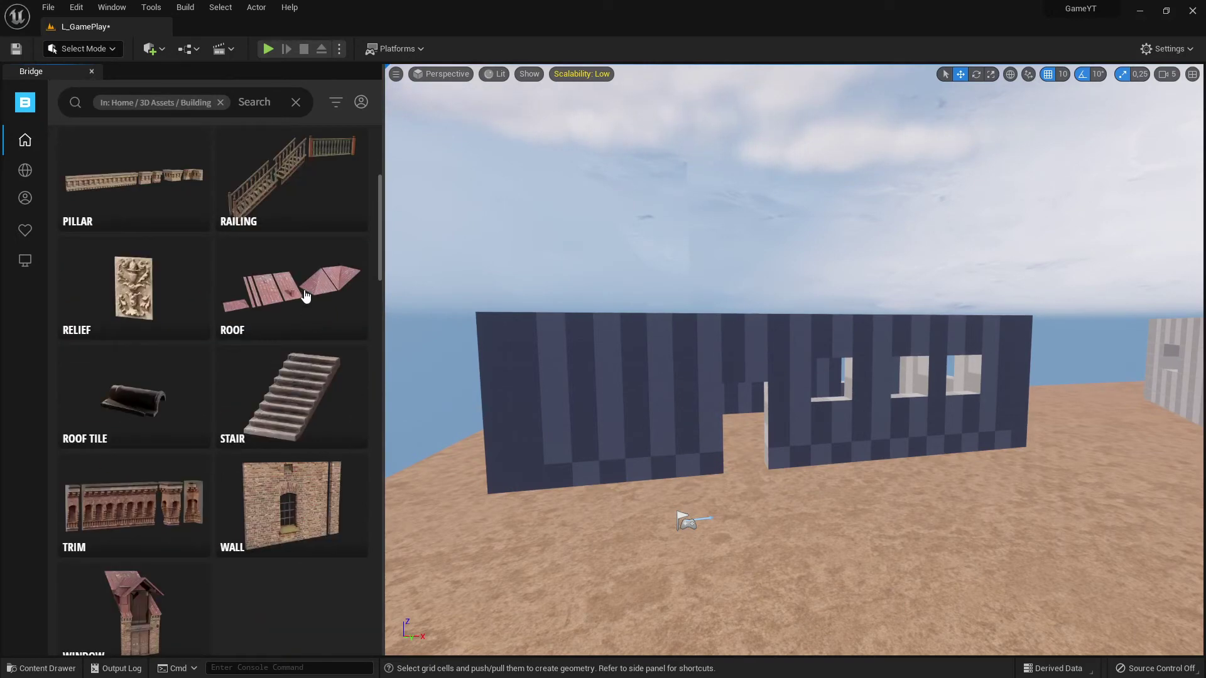
scroll(294, 347, down, 3)
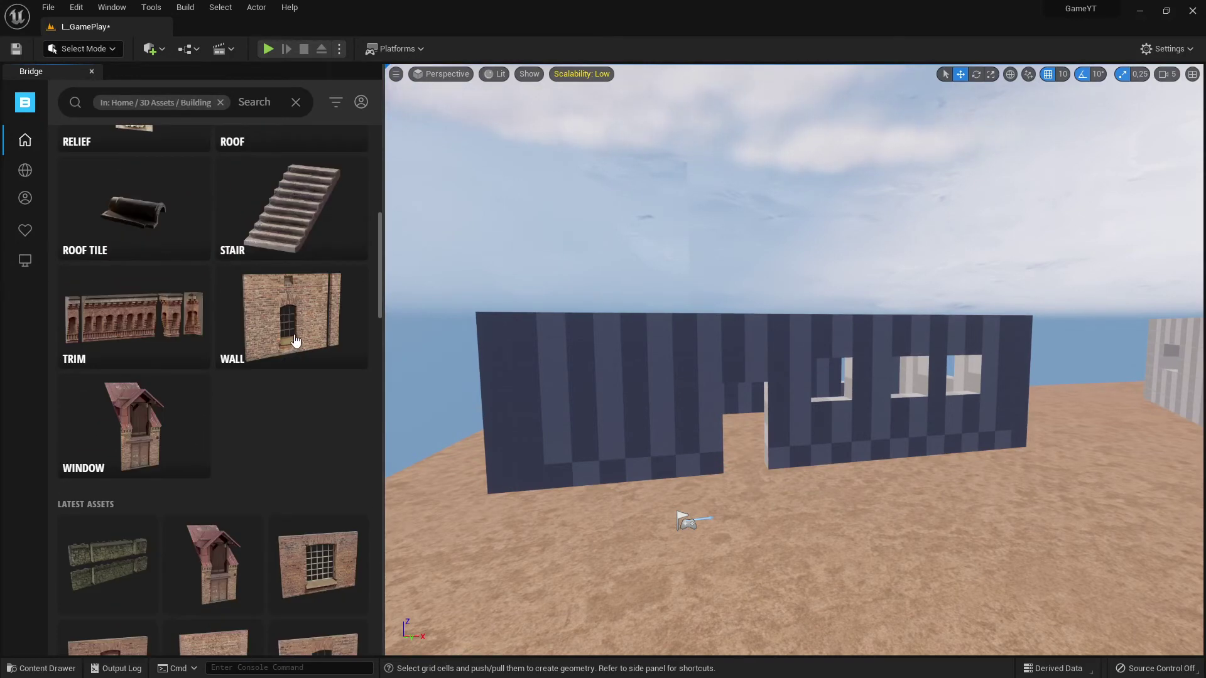
Step: Show the Building category's Window assets and place the ornate window with the arched pediment over the wall opening nearest the doorway
click(130, 422)
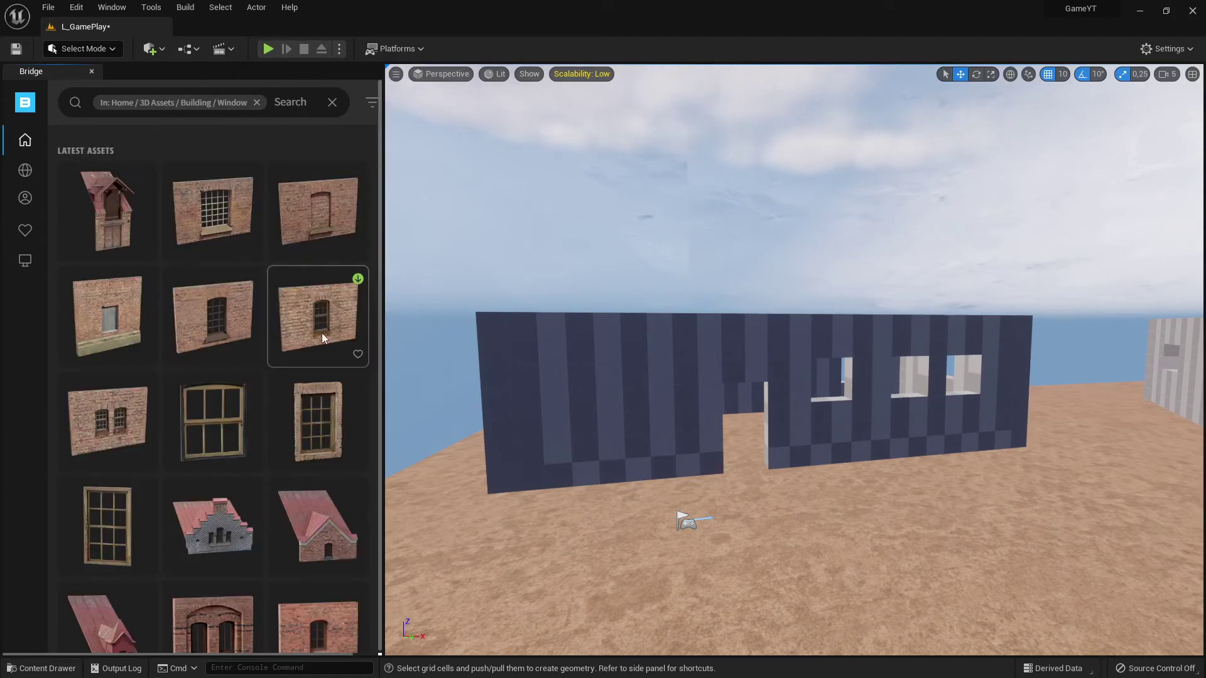
scroll(281, 396, down, 2)
scroll(281, 397, down, 5)
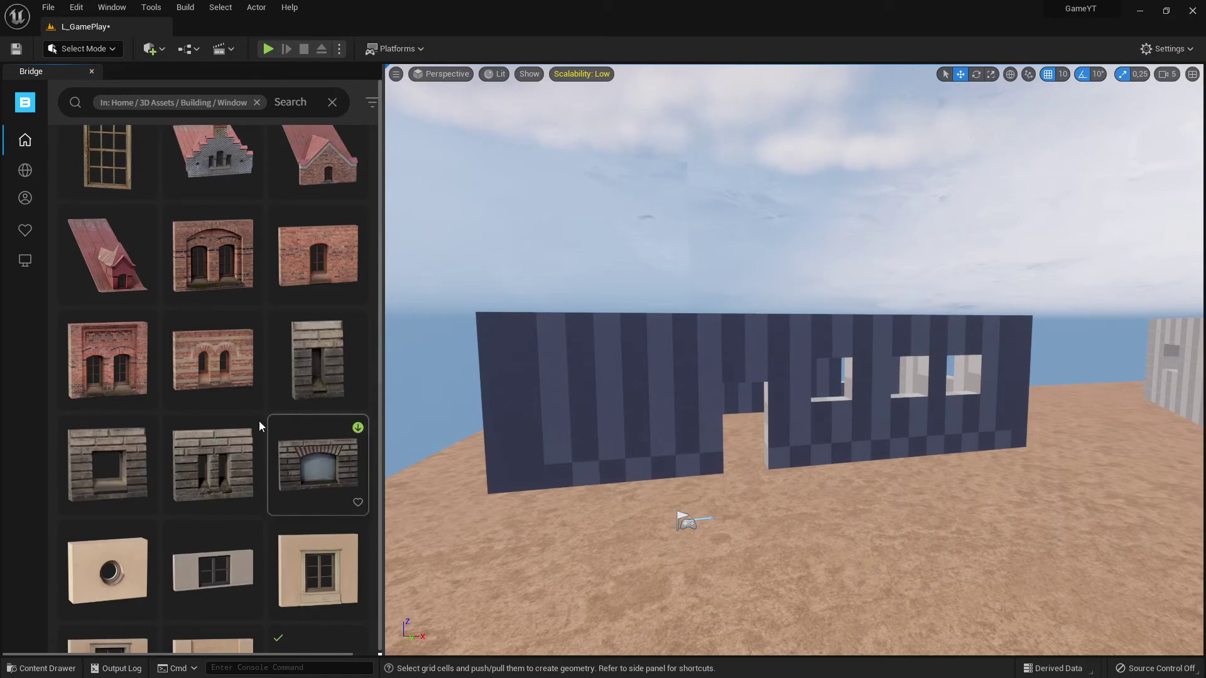
scroll(282, 304, up, 4)
scroll(274, 378, down, 10)
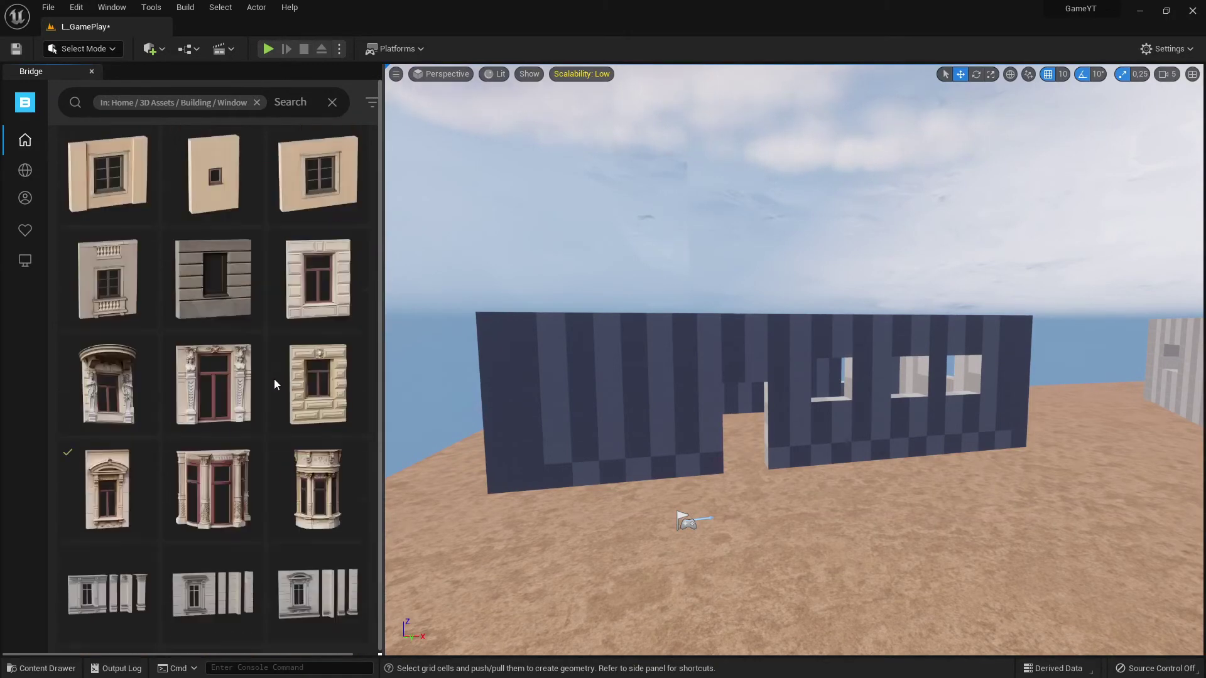
scroll(264, 357, up, 3)
scroll(280, 359, down, 2)
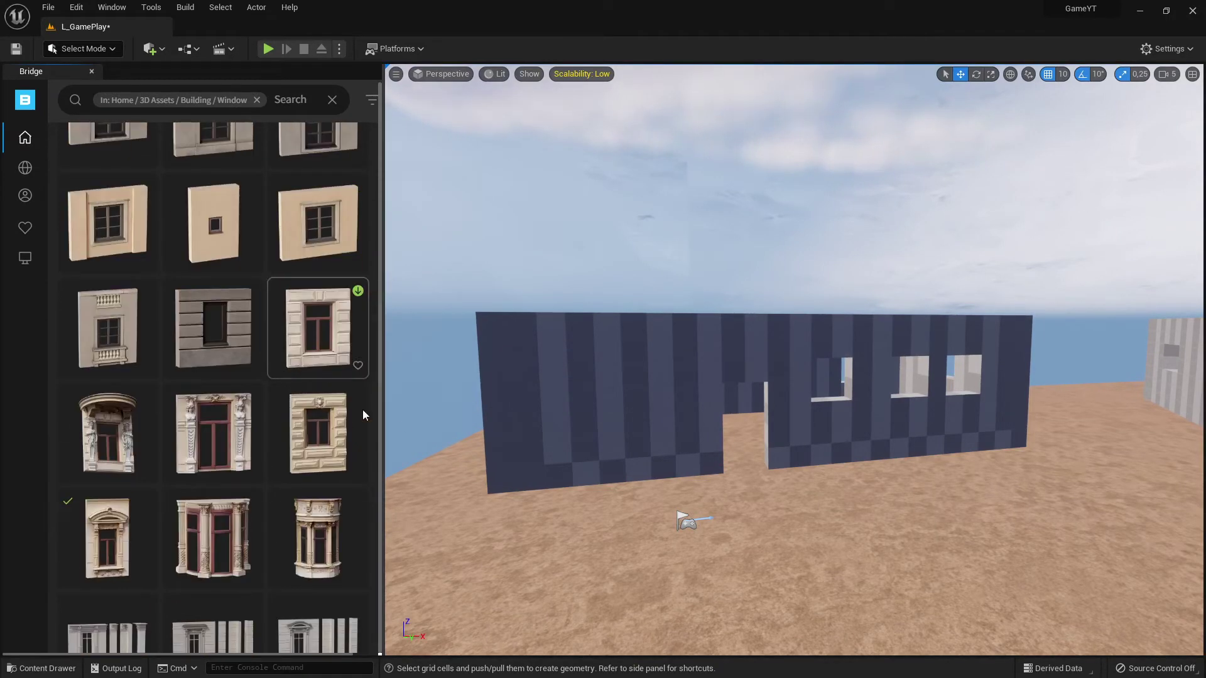
drag(125, 519, 808, 430)
Step: Play the level from the ground in front of the building and compare the warrior's size with the placed window, then stop
key(w)
mouse_move(735, 463)
right_down()
mouse_move(785, 452)
mouse_move(723, 455)
mouse_move(798, 465)
mouse_move(714, 452)
right_up()
right_click(714, 453)
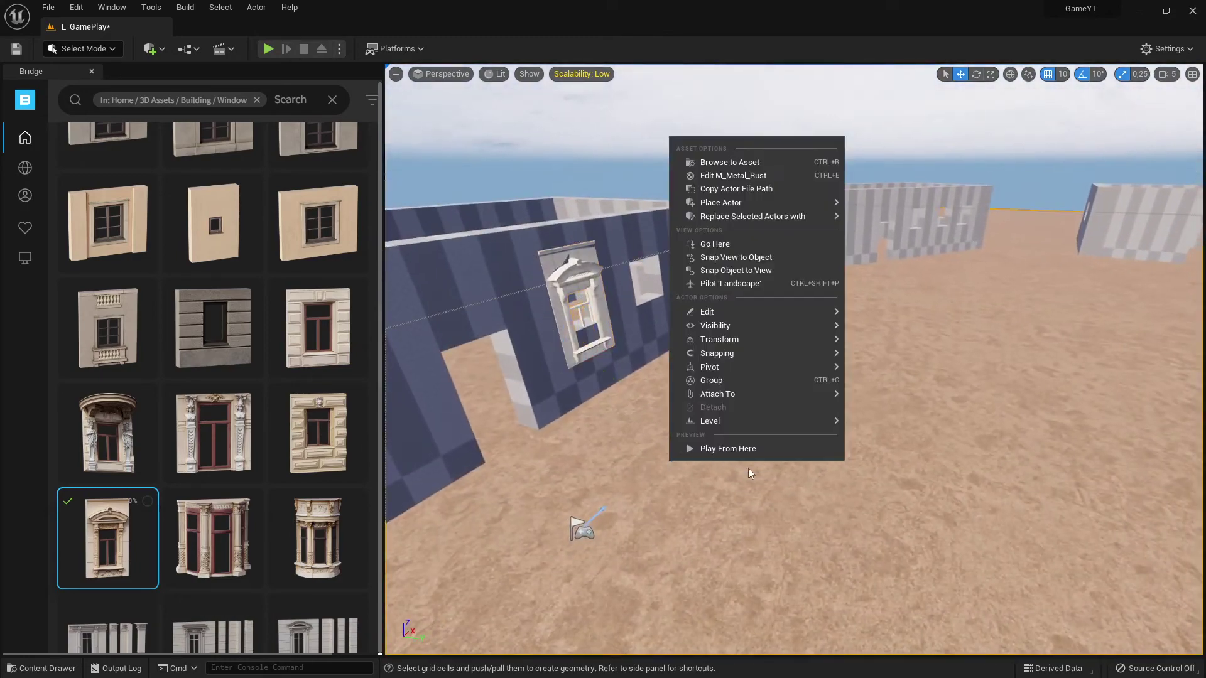
click(722, 445)
key(w)
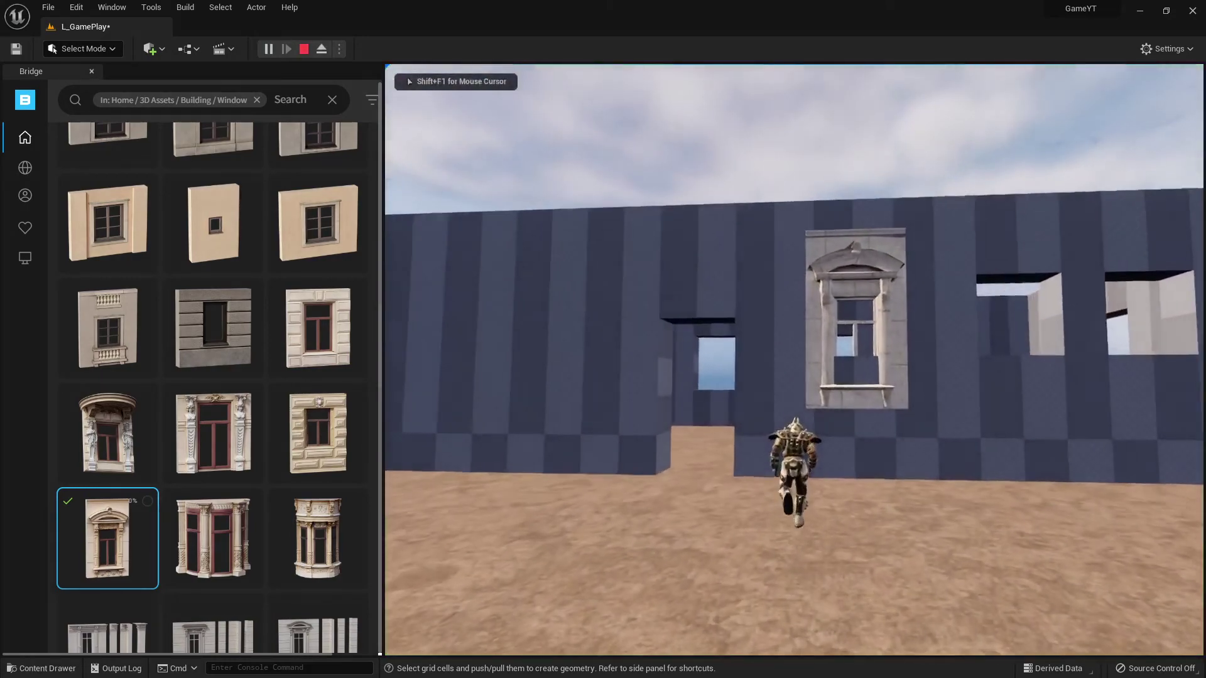
key(d)
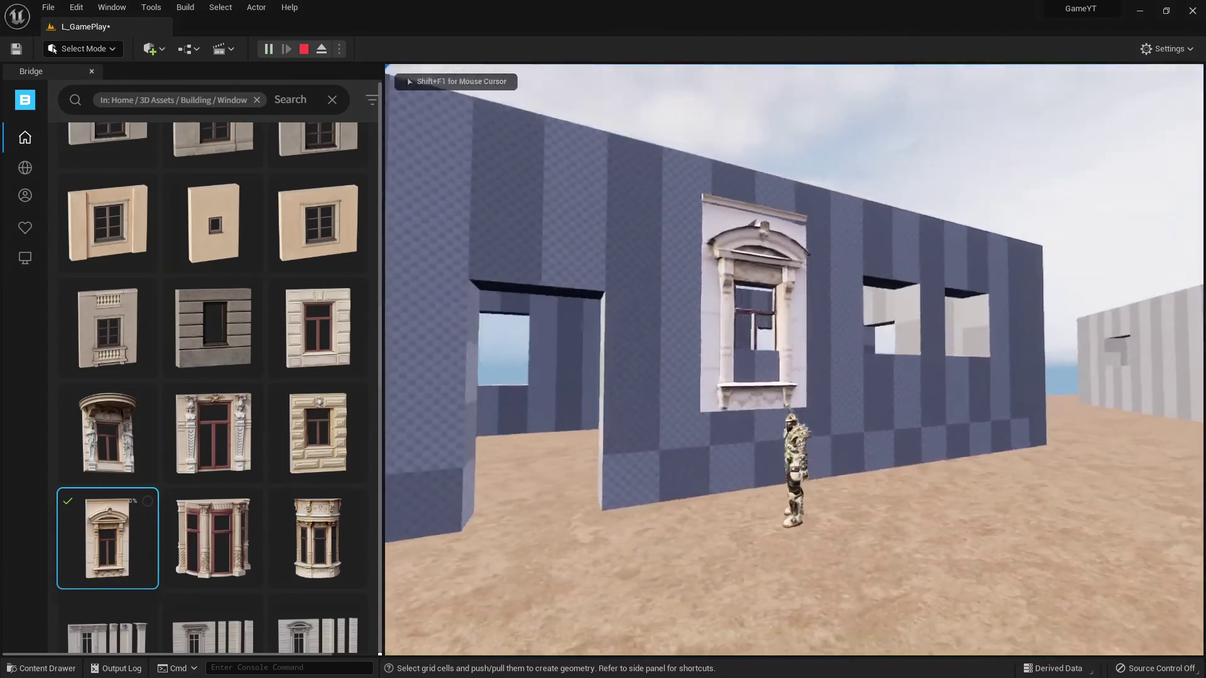
key(w)
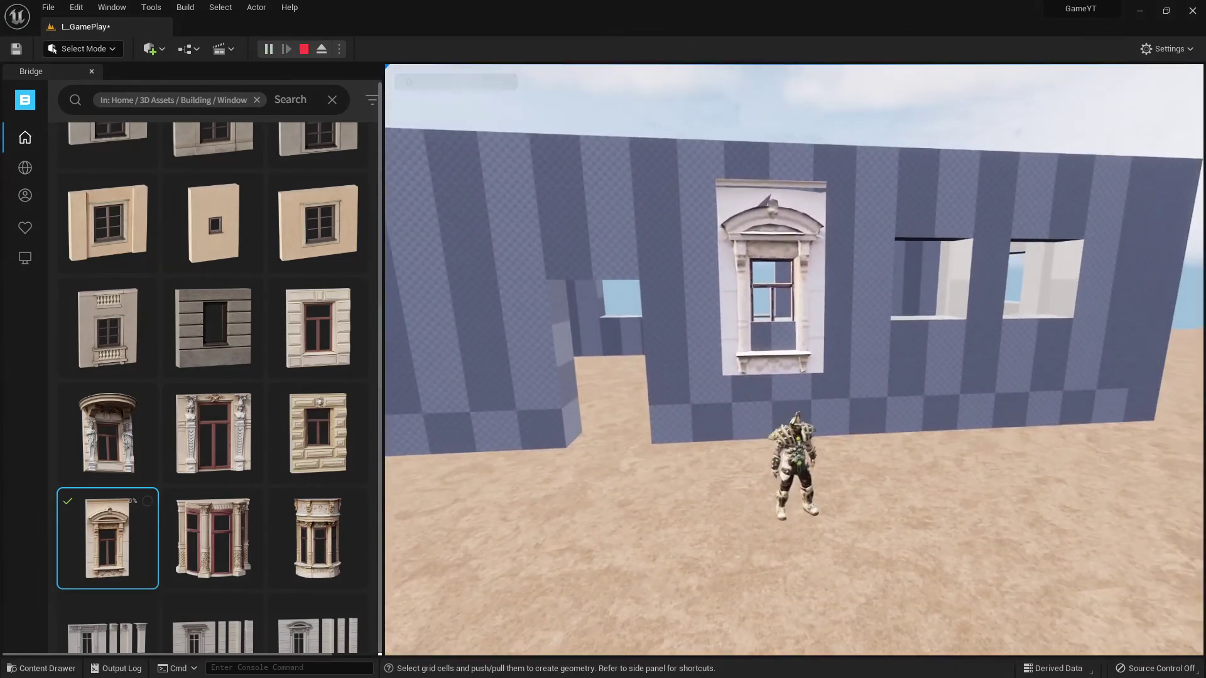
key(Escape)
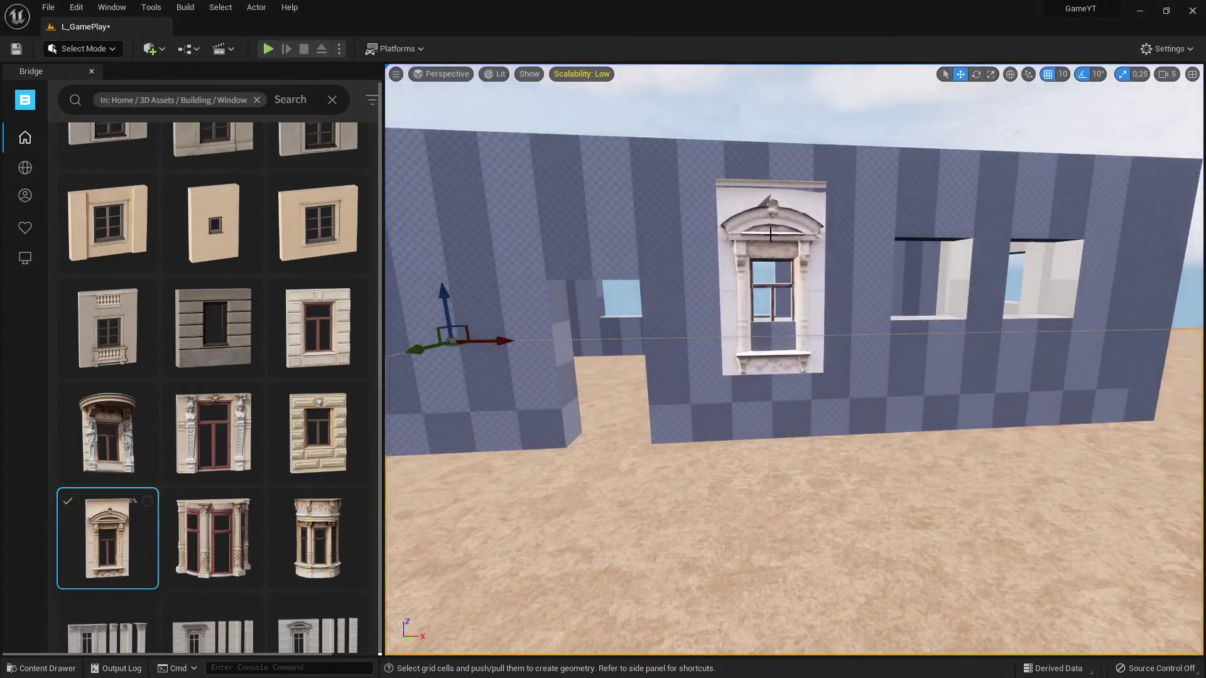
Step: Move the ornate window along the wall from its opening to the neighbouring doorway
click(772, 238)
mouse_move(721, 329)
mouse_down()
mouse_move(722, 262)
mouse_move(723, 387)
mouse_move(722, 330)
mouse_up()
drag(774, 373, 650, 375)
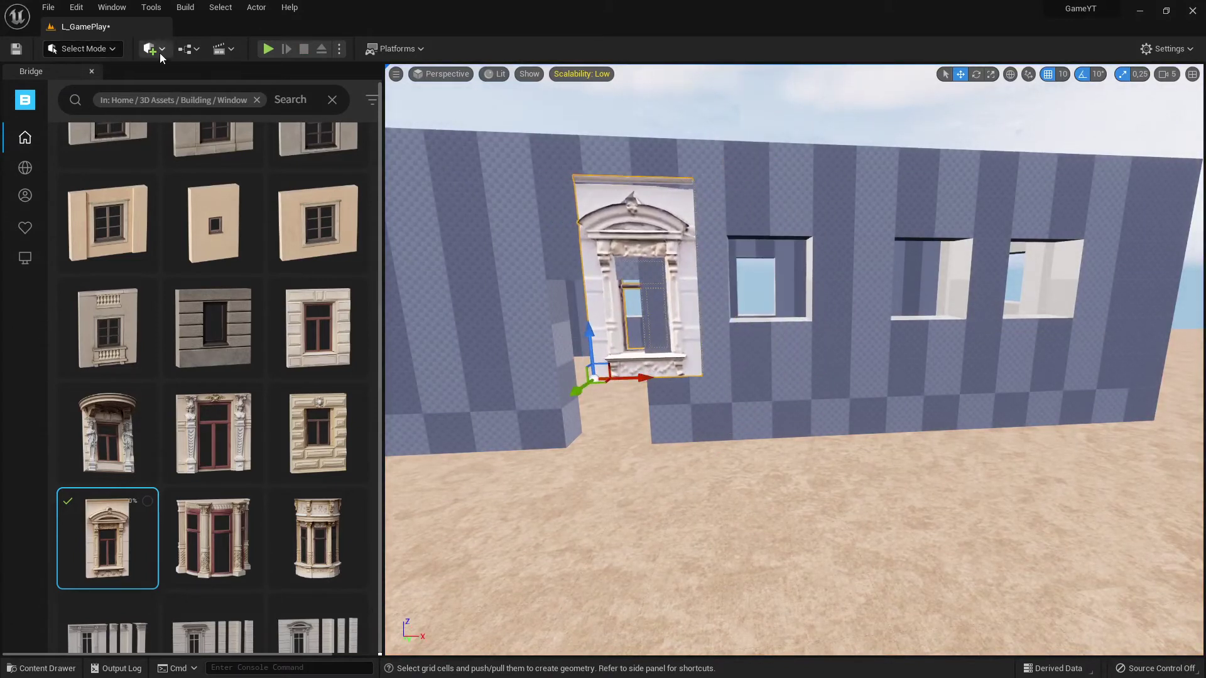
Step: Switch the editor to Modeling mode and start the CubeGrid tool with the ornate window selected
click(111, 51)
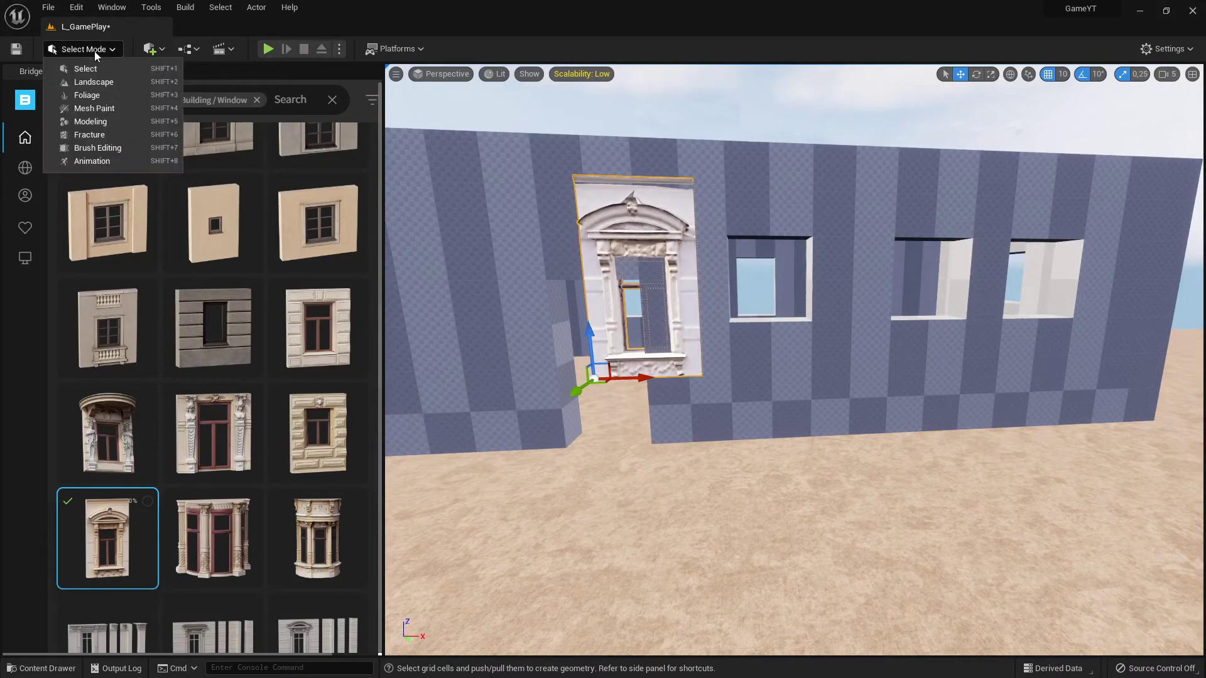
click(116, 115)
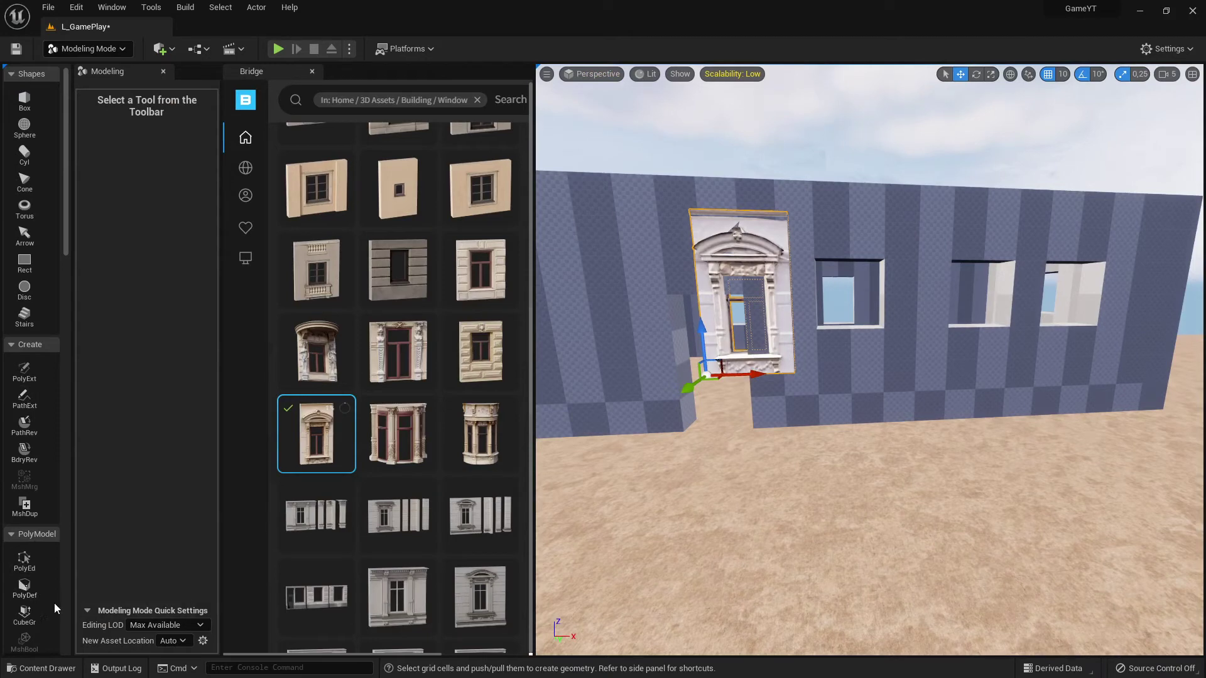
click(25, 615)
Step: Pull two adjacent grid blocks outward from the wall just below the window opening nearest the doorway
click(840, 347)
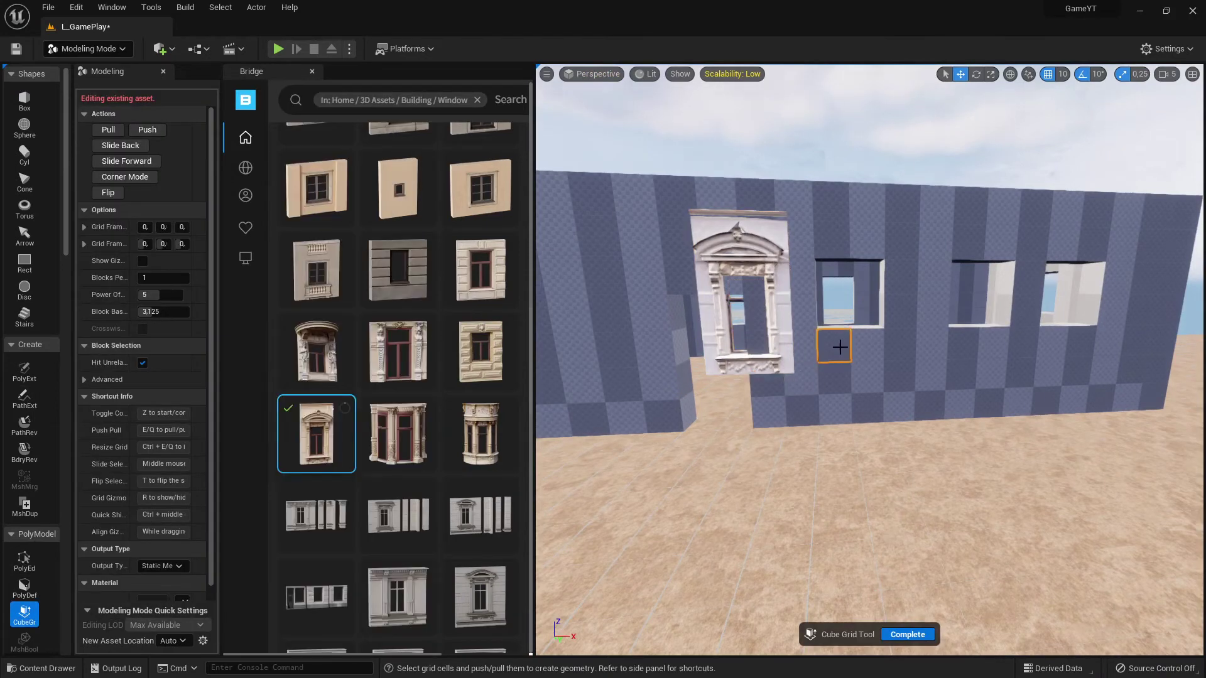
key(e)
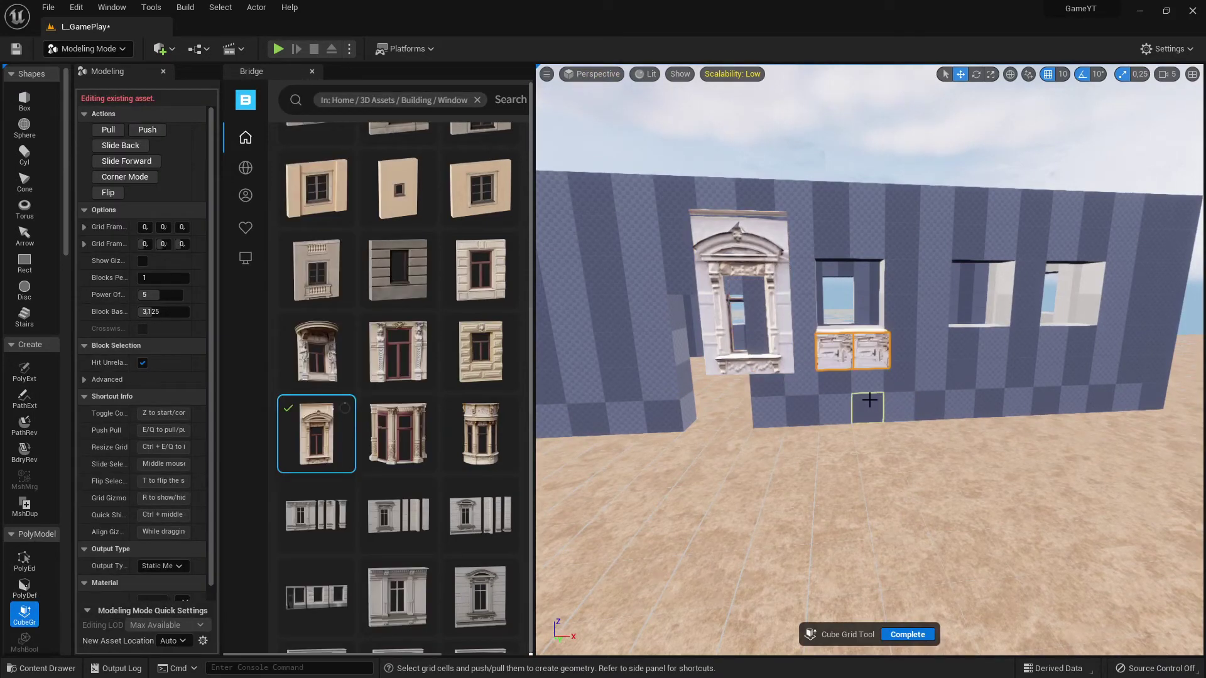
key(q)
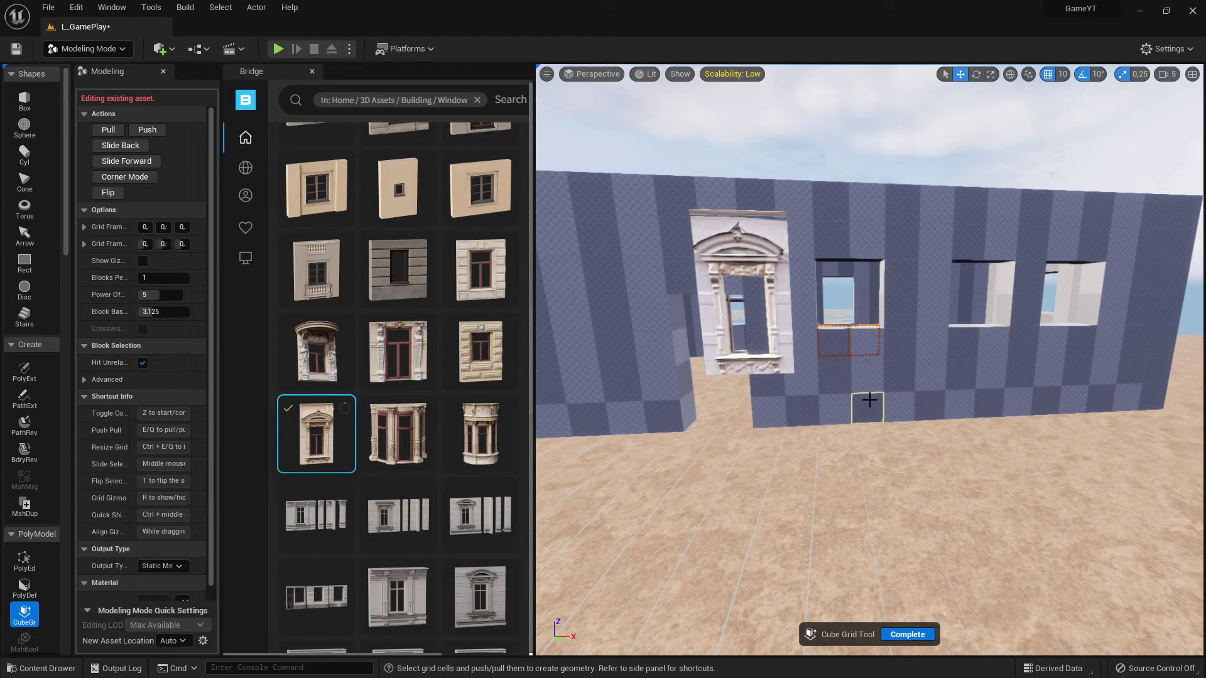
key(e)
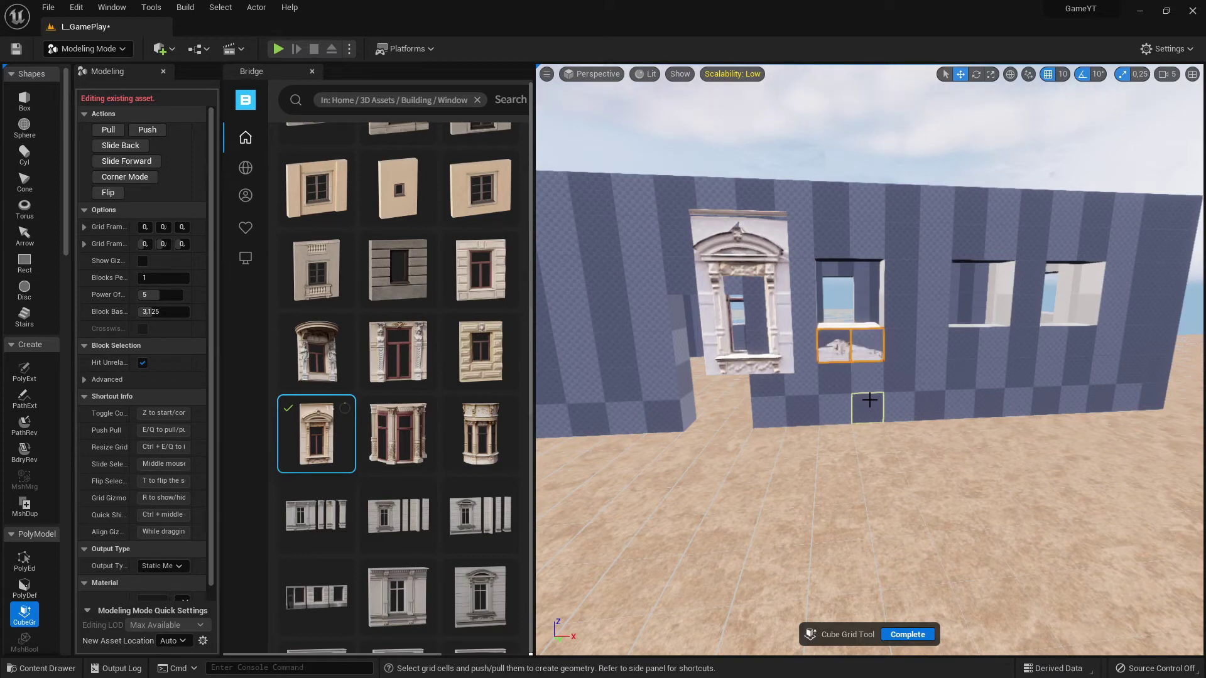
mouse_move(869, 400)
right_down()
mouse_move(880, 402)
mouse_move(785, 399)
mouse_move(735, 374)
mouse_move(861, 402)
right_up()
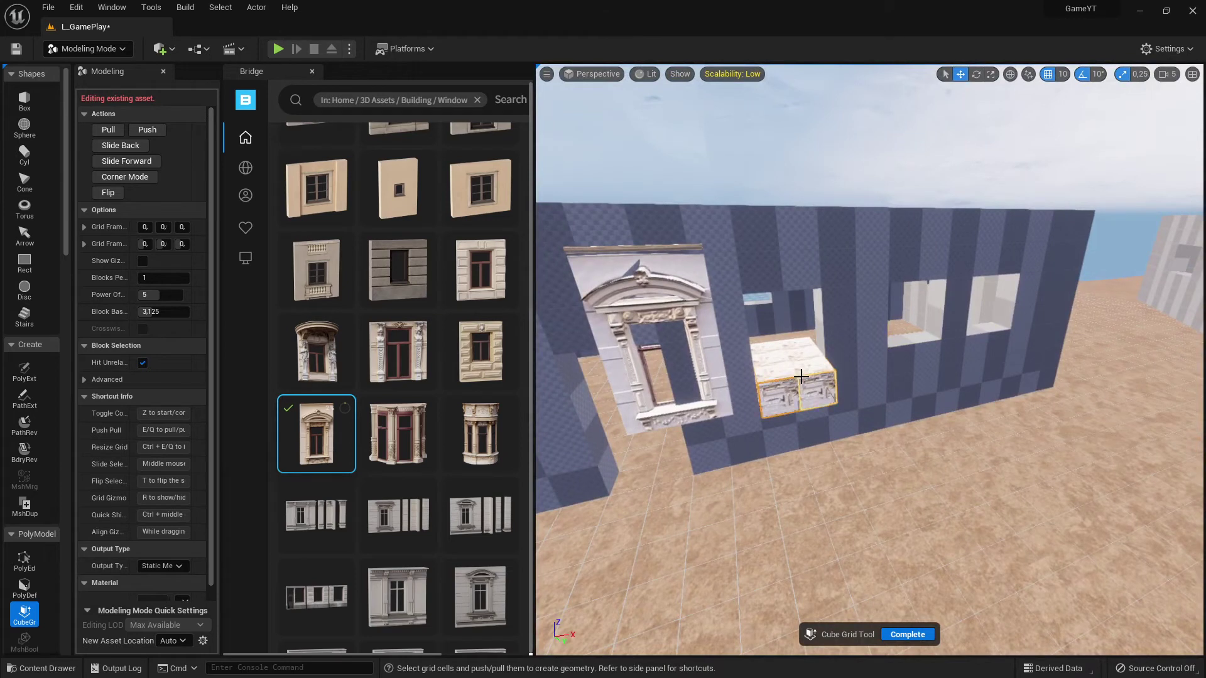
Step: Build a platform two blocks high on the ground in front of the ornate window and the two-block ledge
drag(852, 489, 800, 528)
key(e)
key(e)
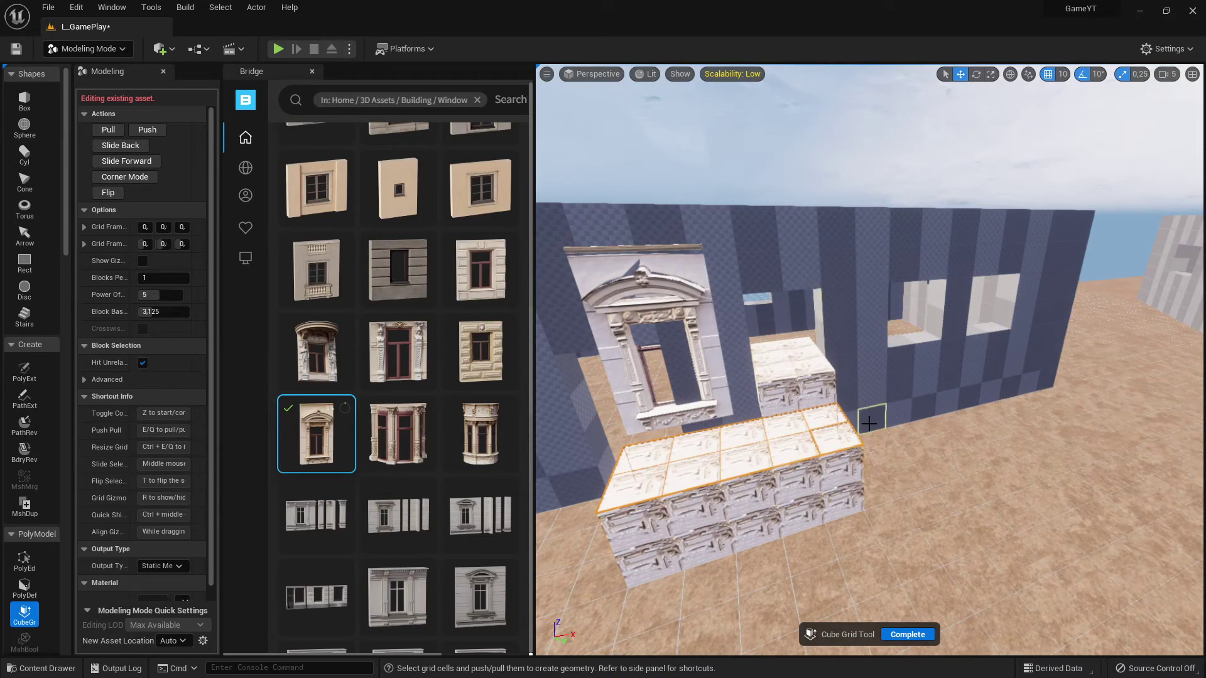
Step: Push the whole top of the ground platform down until its blocks are removed
key(Escape)
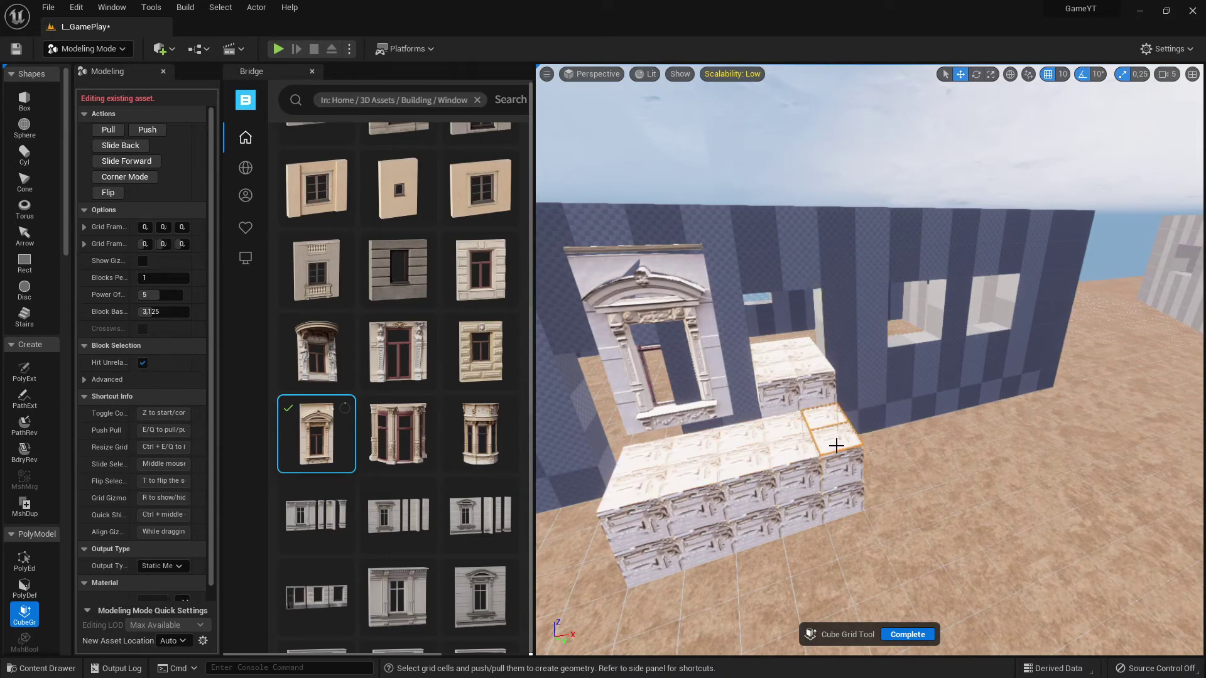
drag(836, 446, 706, 471)
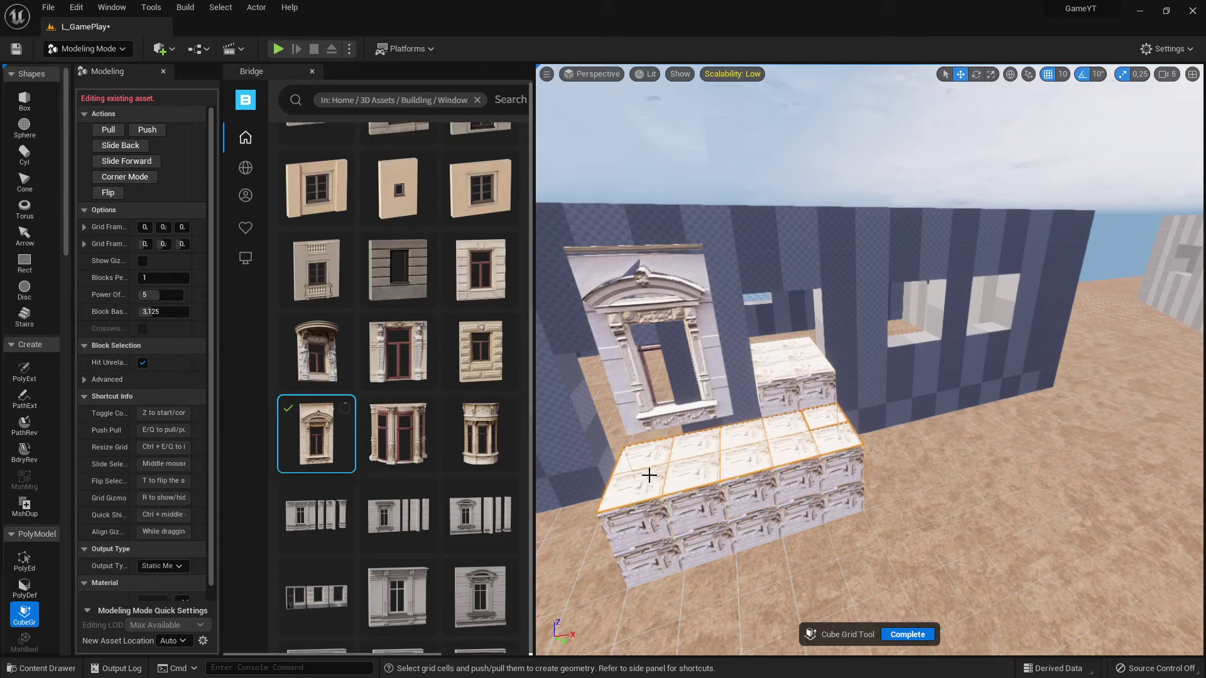
key(q)
key(q)
key(q)
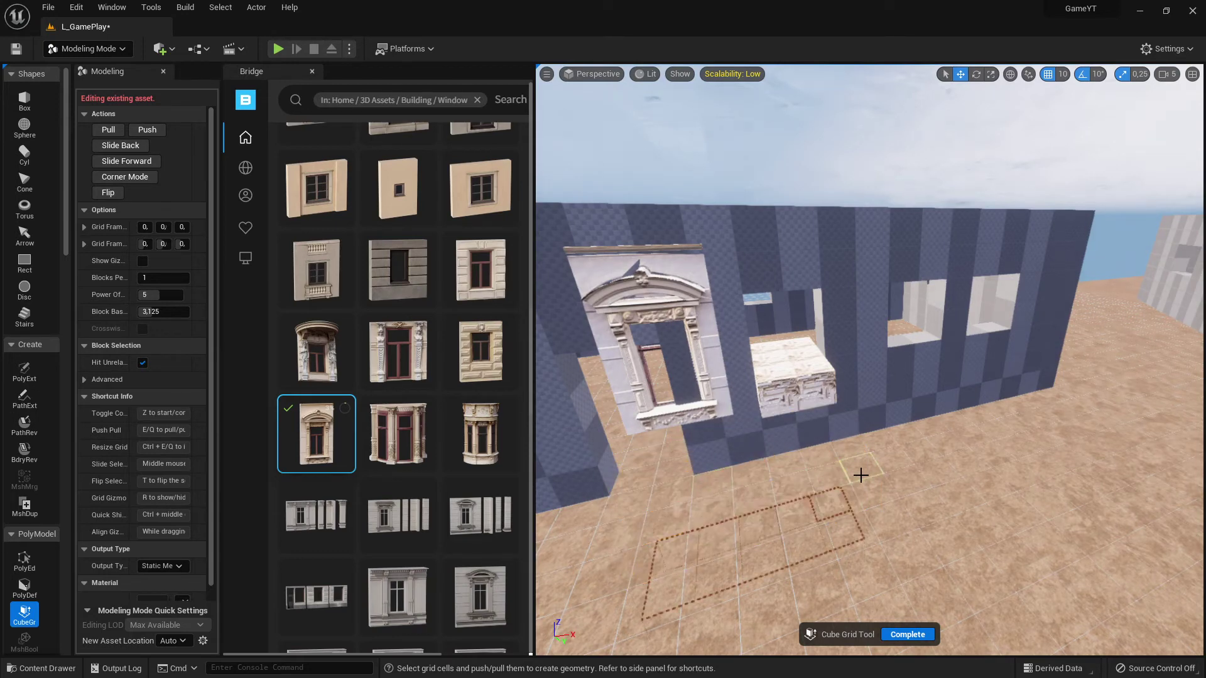
Step: Push away the blocks projecting below the window opening and complete the CubeGrid edit
key(s)
right_drag(829, 479, 793, 455)
key(w)
right_drag(861, 475, 874, 475)
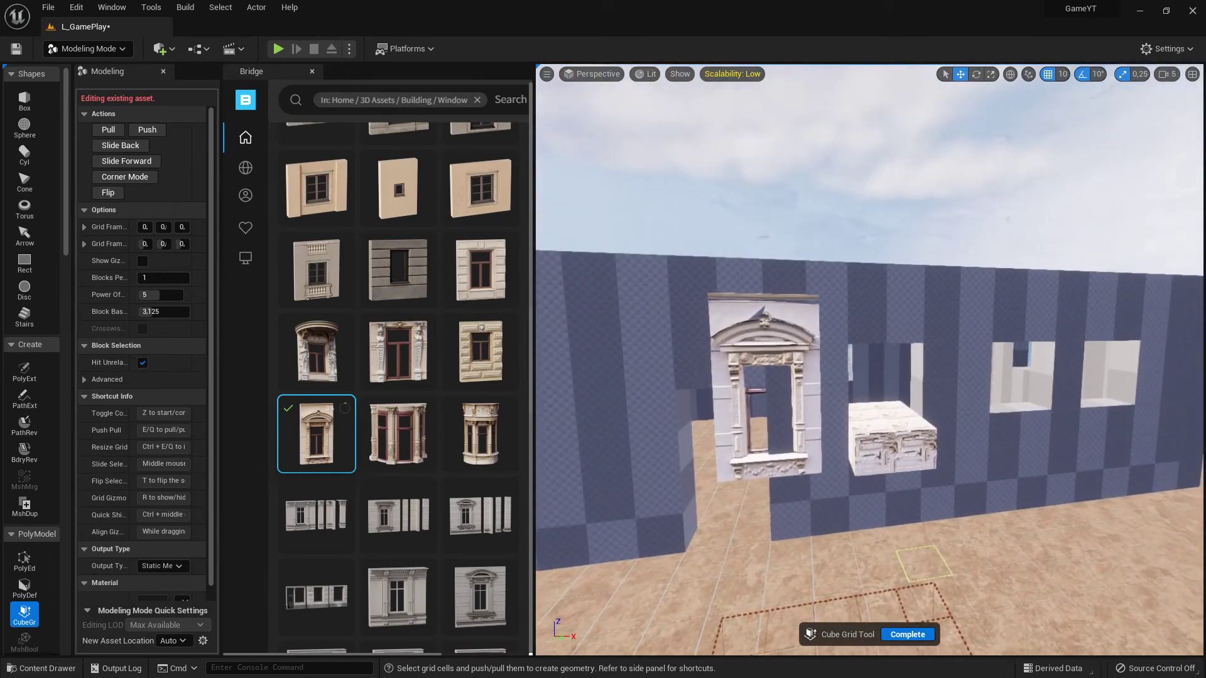
click(923, 457)
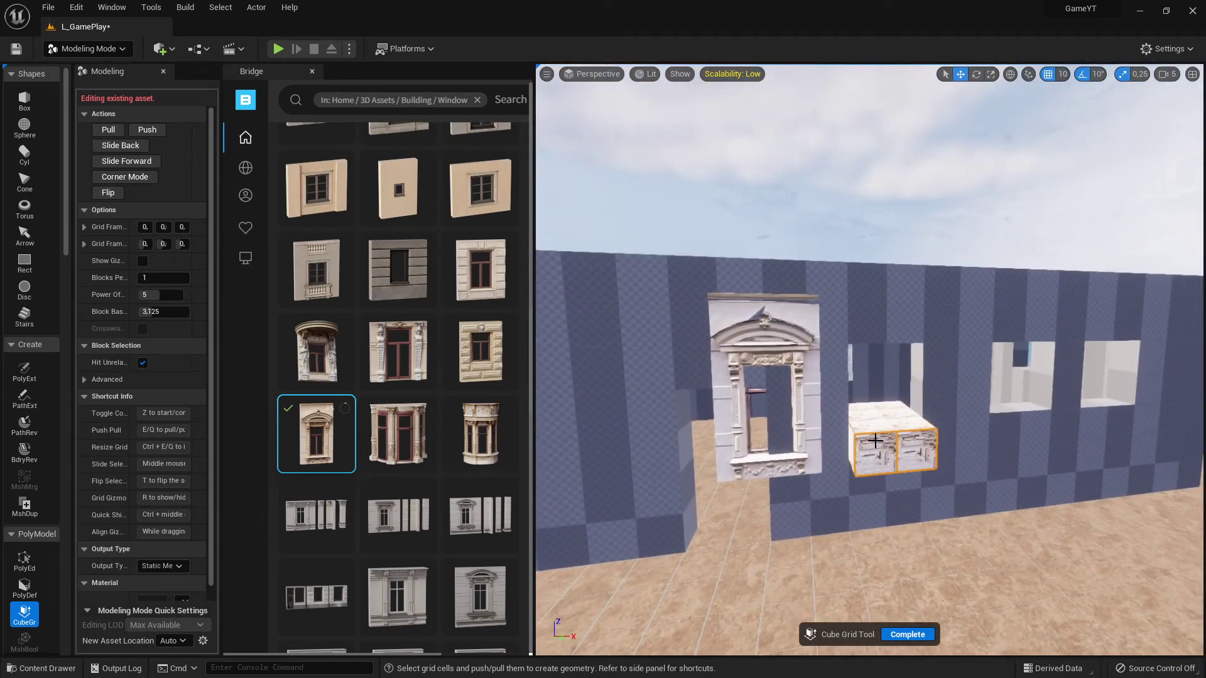
key(w)
right_drag(894, 430, 895, 349)
click(850, 343)
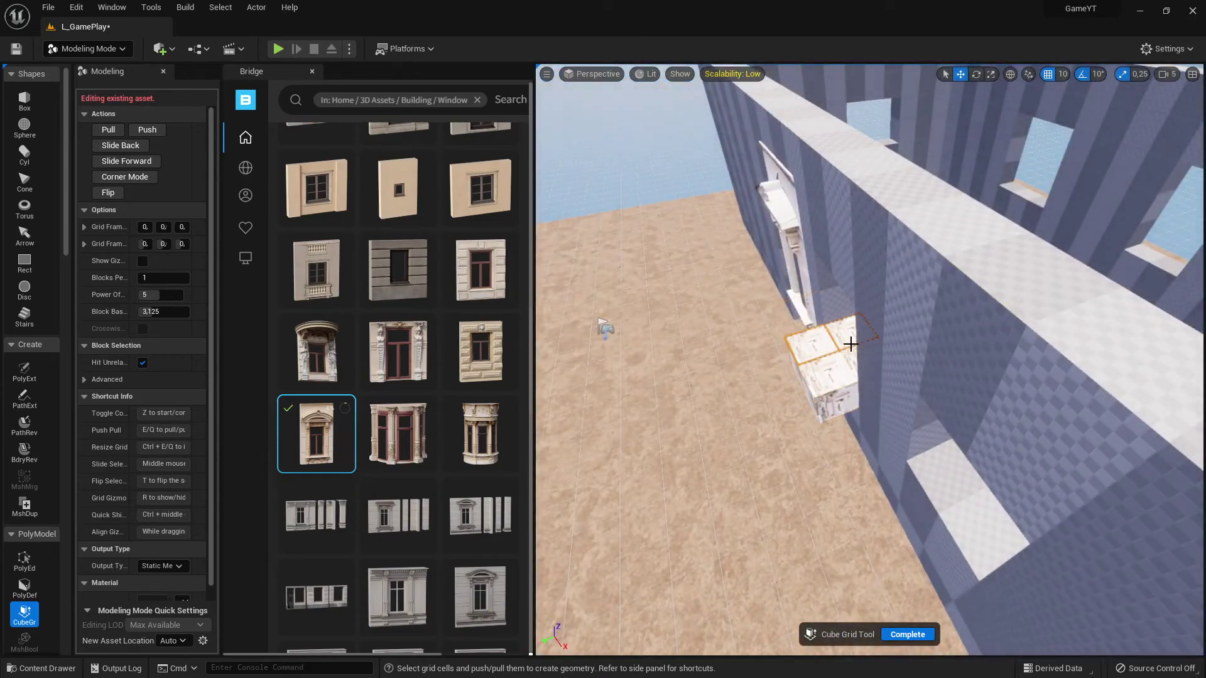
right_drag(850, 390, 863, 399)
key(q)
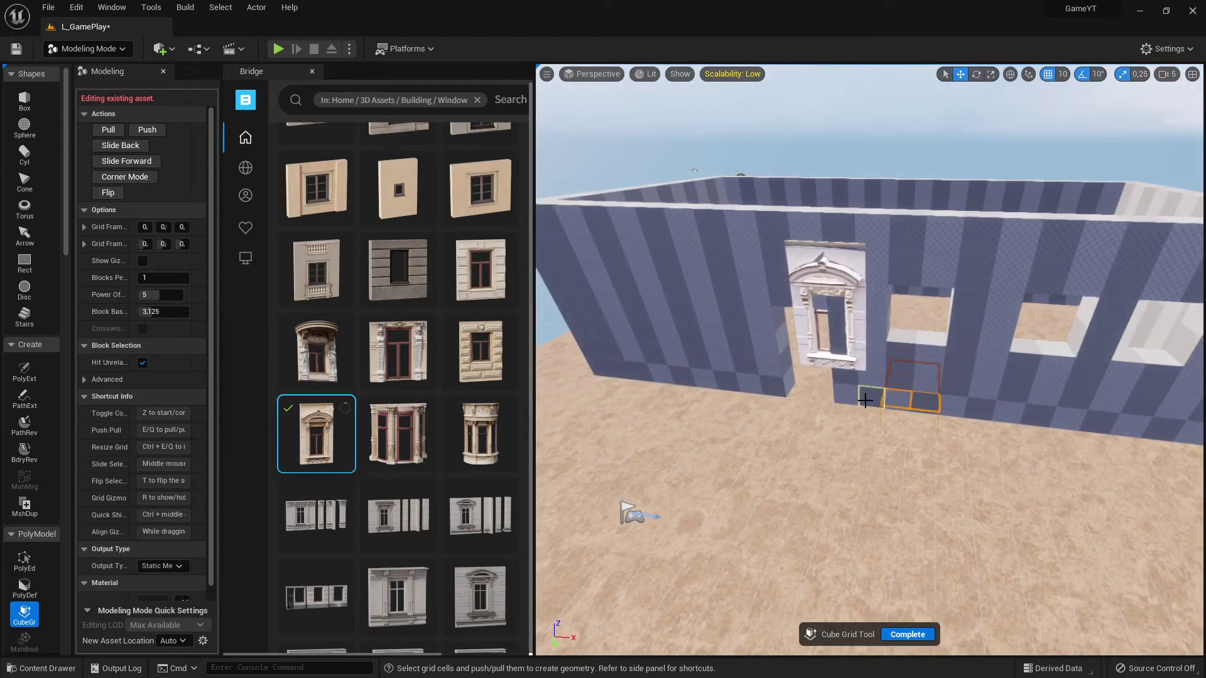
scroll(899, 406, down, 8)
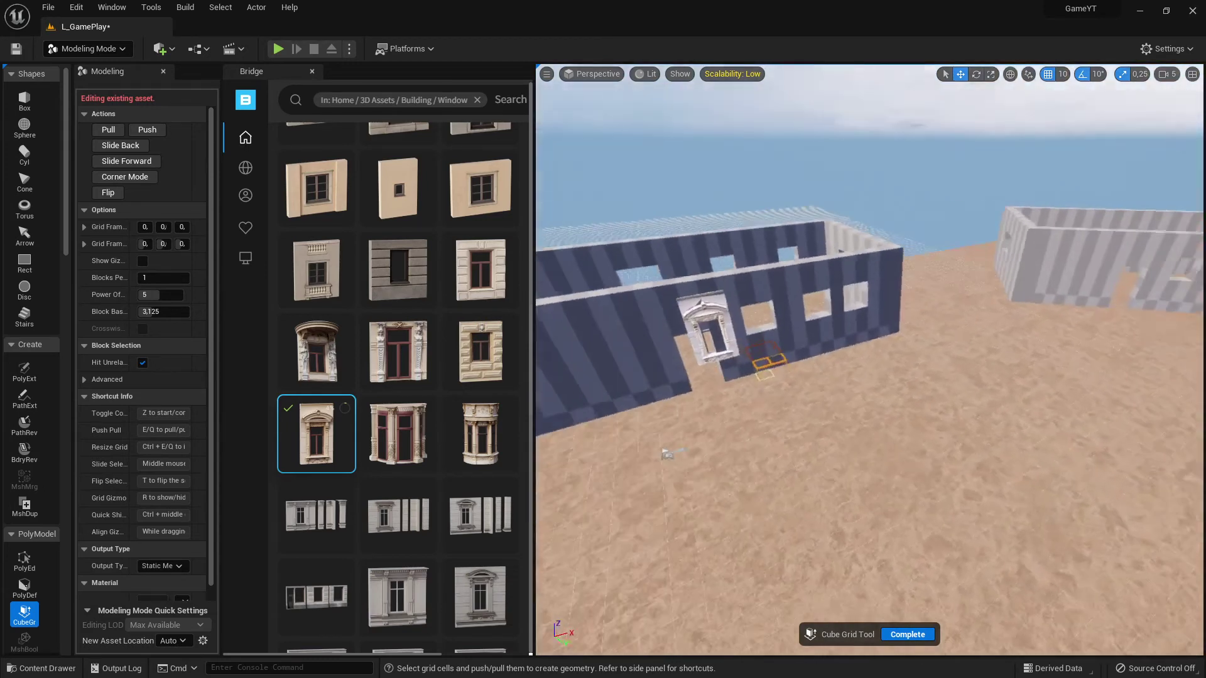
click(916, 636)
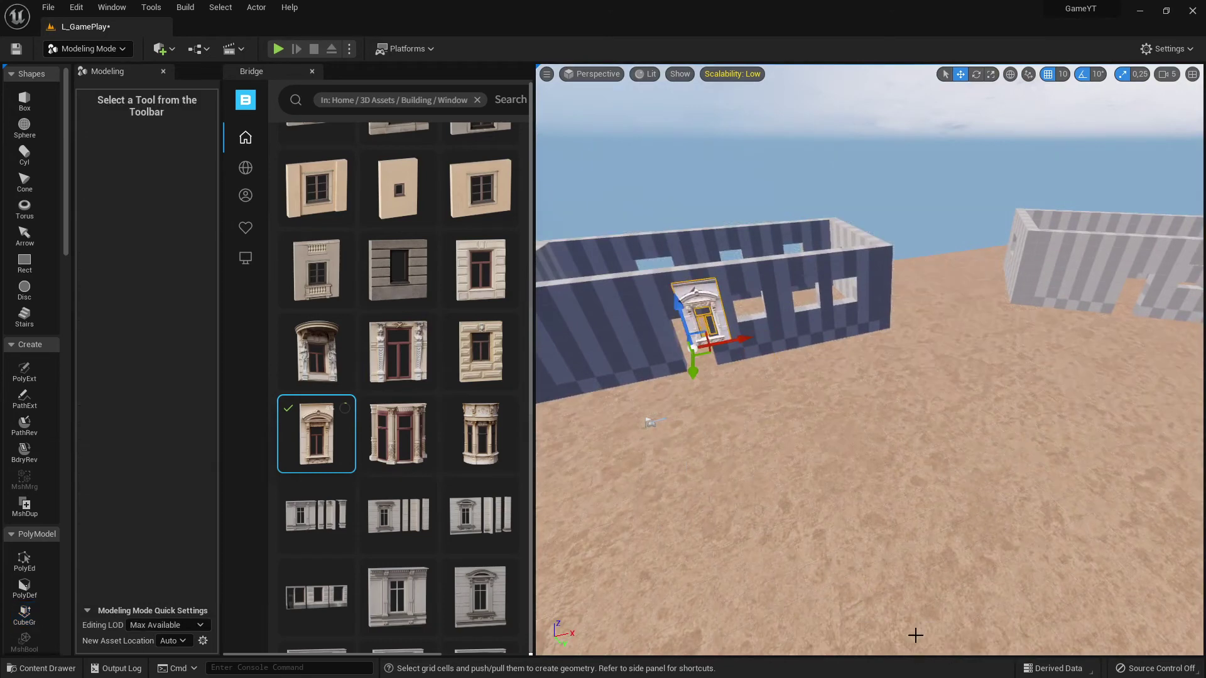
Step: Return to Select mode and move the ornate window sideways and slightly up to fit over the wall opening nearest the doorway
click(88, 49)
click(79, 65)
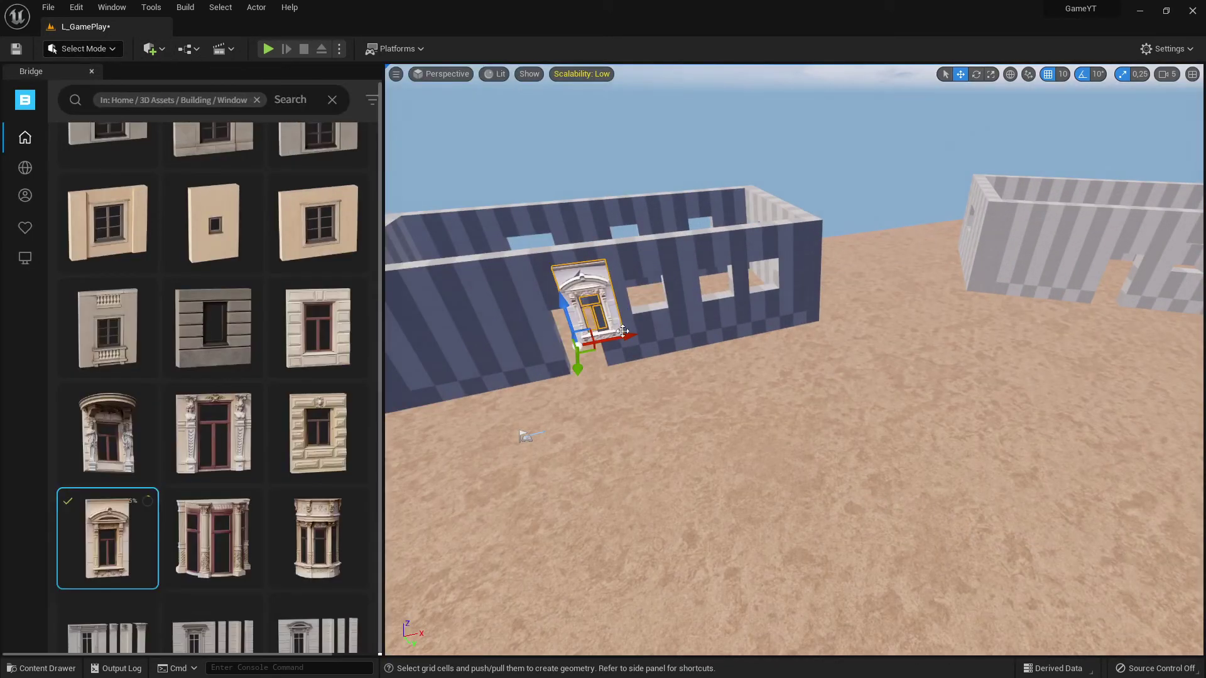
drag(623, 331, 676, 336)
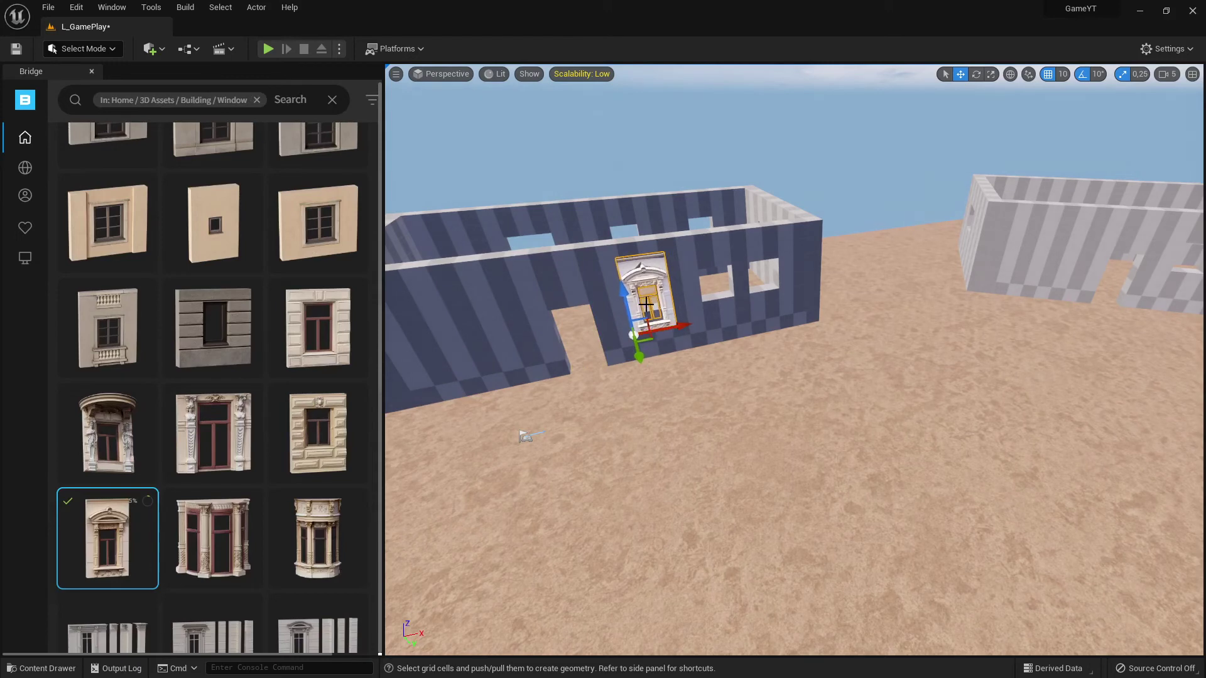
scroll(639, 319, up, 2)
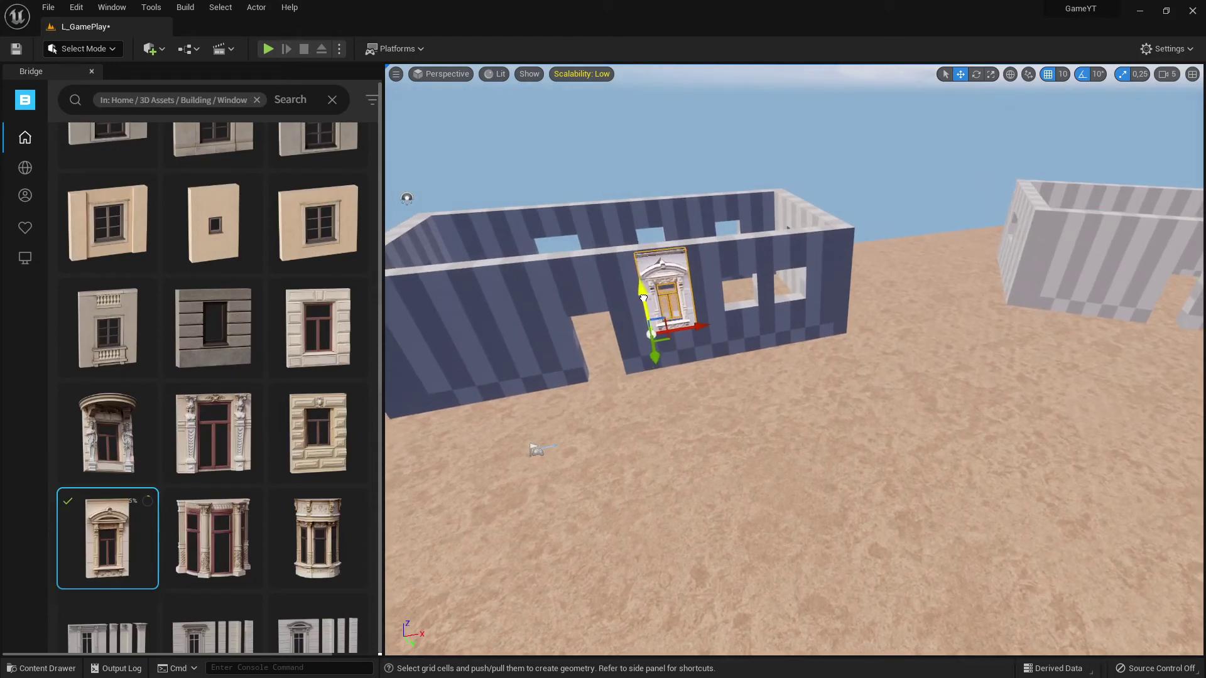
drag(646, 305, 646, 303)
key(w)
right_drag(777, 315, 698, 261)
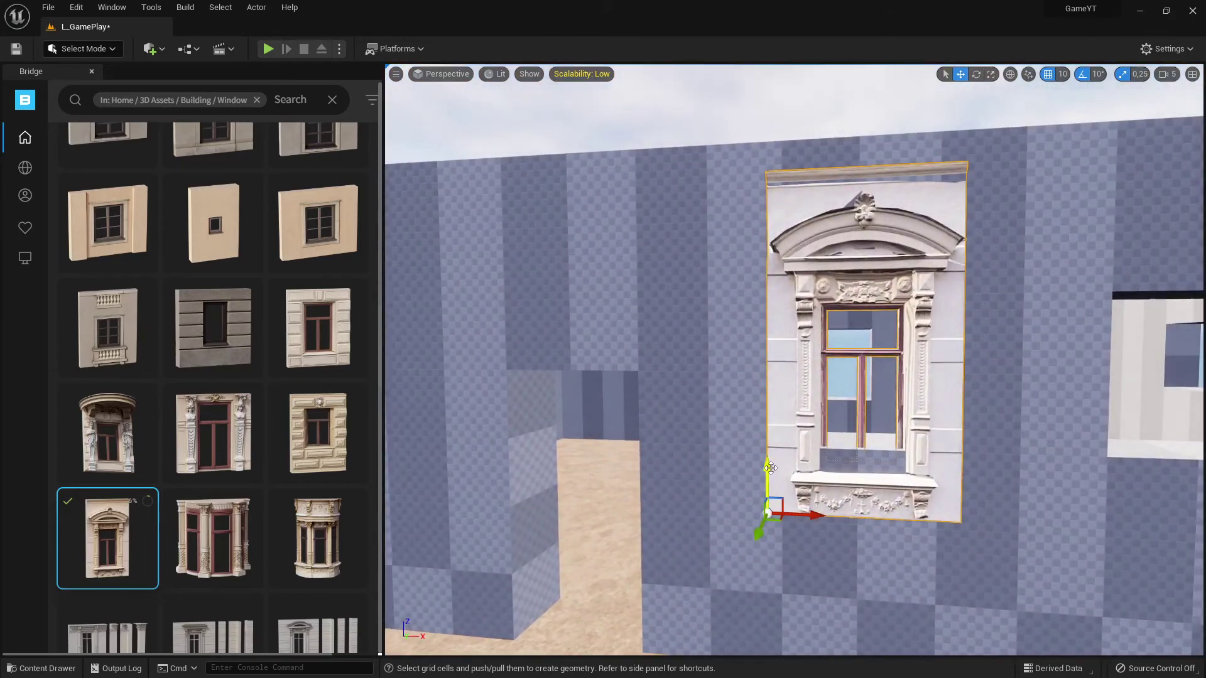
drag(770, 468, 768, 455)
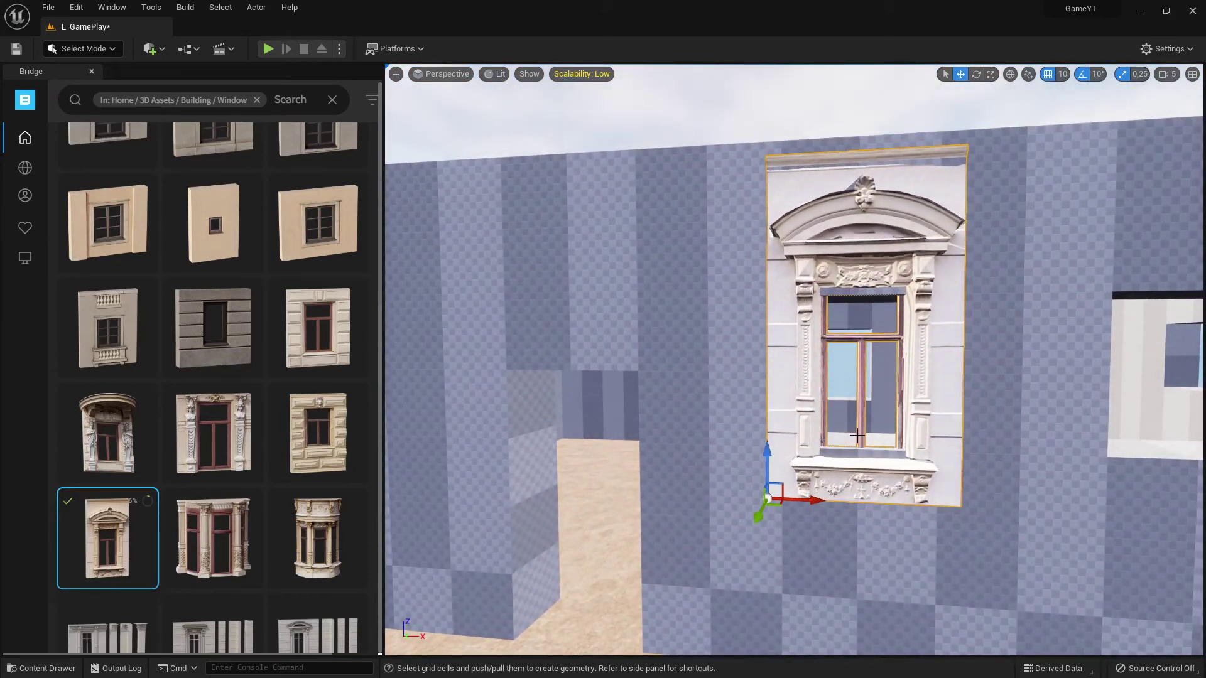
Step: Close the Bridge panel and view the whole building with its fitted window from above
key(s)
mouse_move(800, 404)
right_down()
mouse_move(1024, 402)
mouse_move(615, 402)
mouse_move(861, 393)
mouse_move(800, 403)
right_up()
key(w)
click(91, 73)
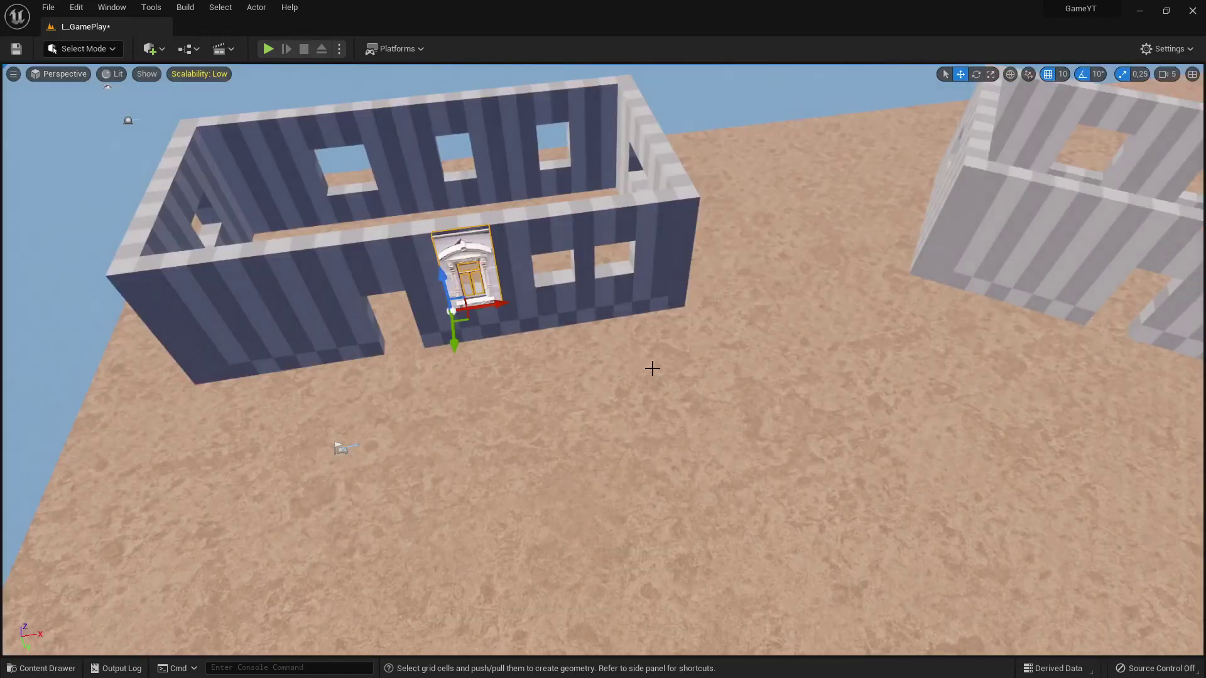
Step: Apply the M_Brick_Clay_New material from StarterContent's Materials folder to the building with the ornate window
click(47, 668)
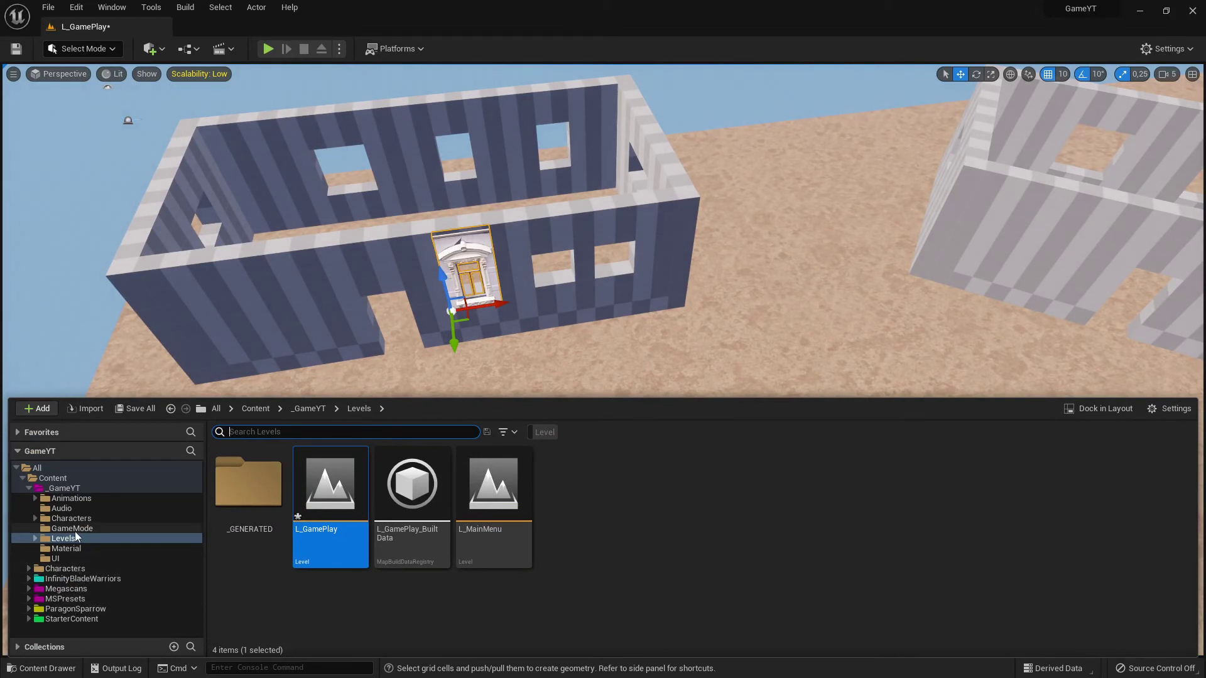
click(71, 618)
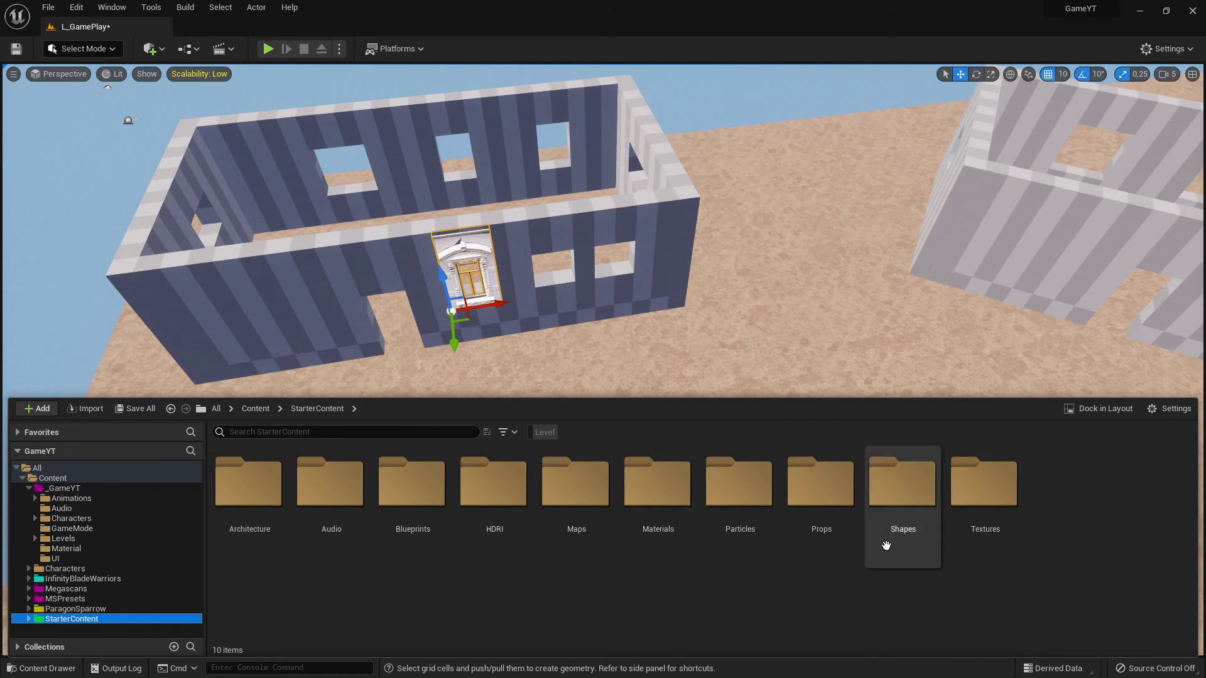
double_click(660, 506)
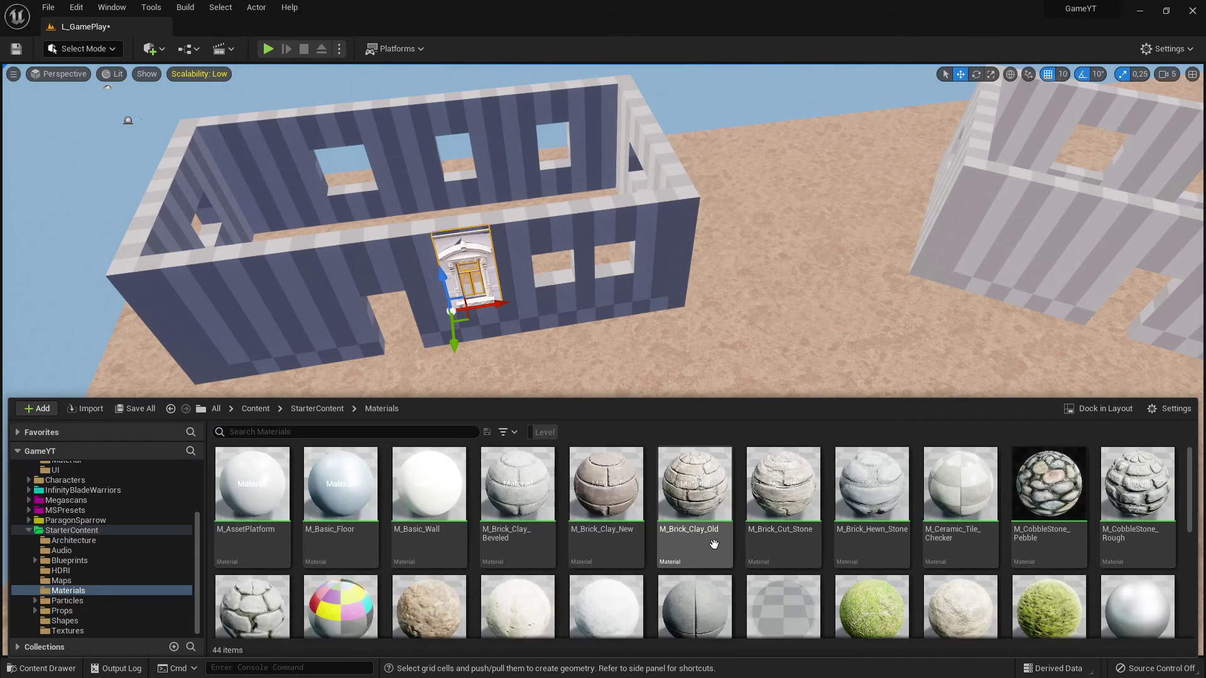
scroll(754, 528, down, 2)
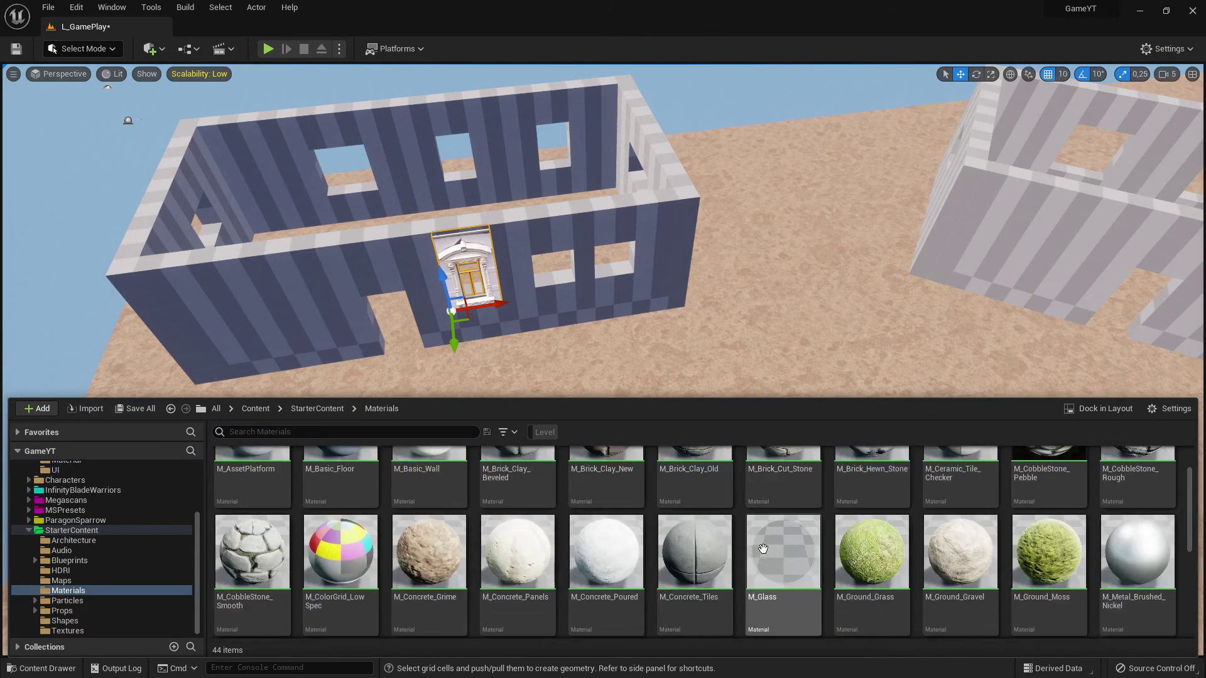
scroll(816, 547, up, 2)
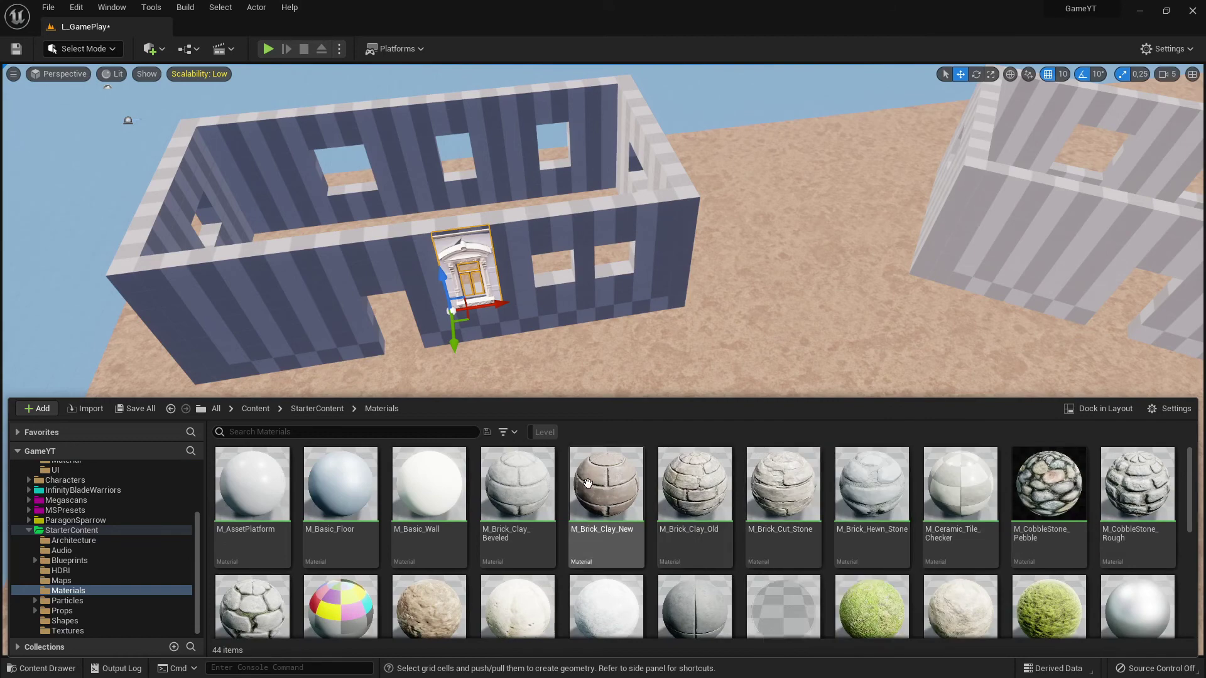
drag(606, 483, 532, 306)
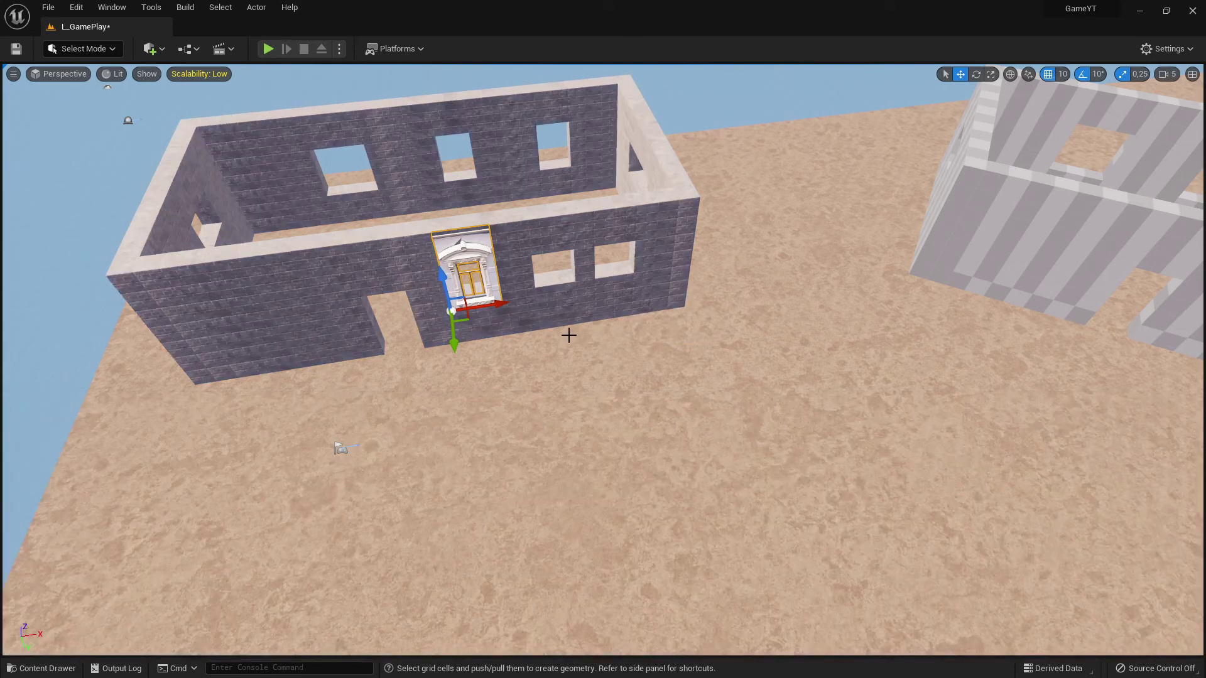
Step: Play the level from the ground near the building and run the warrior through the doorway and around the brick walls
right_drag(570, 334, 502, 344)
right_click(323, 91)
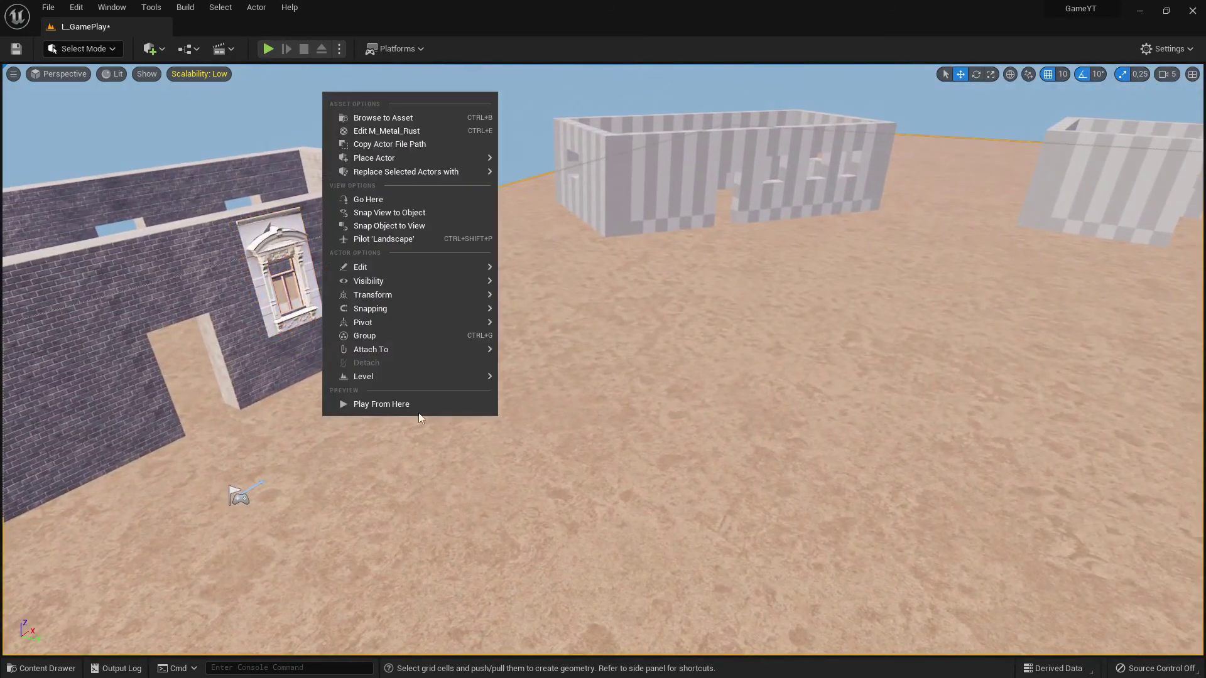
click(384, 408)
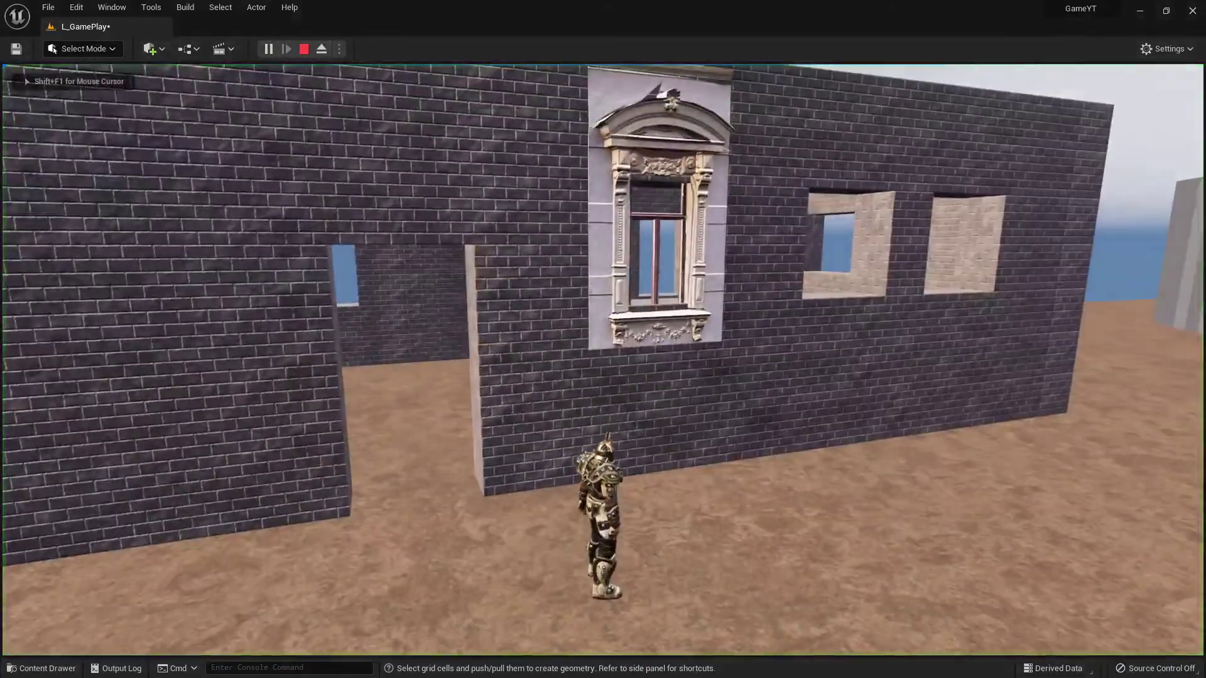
key(w)
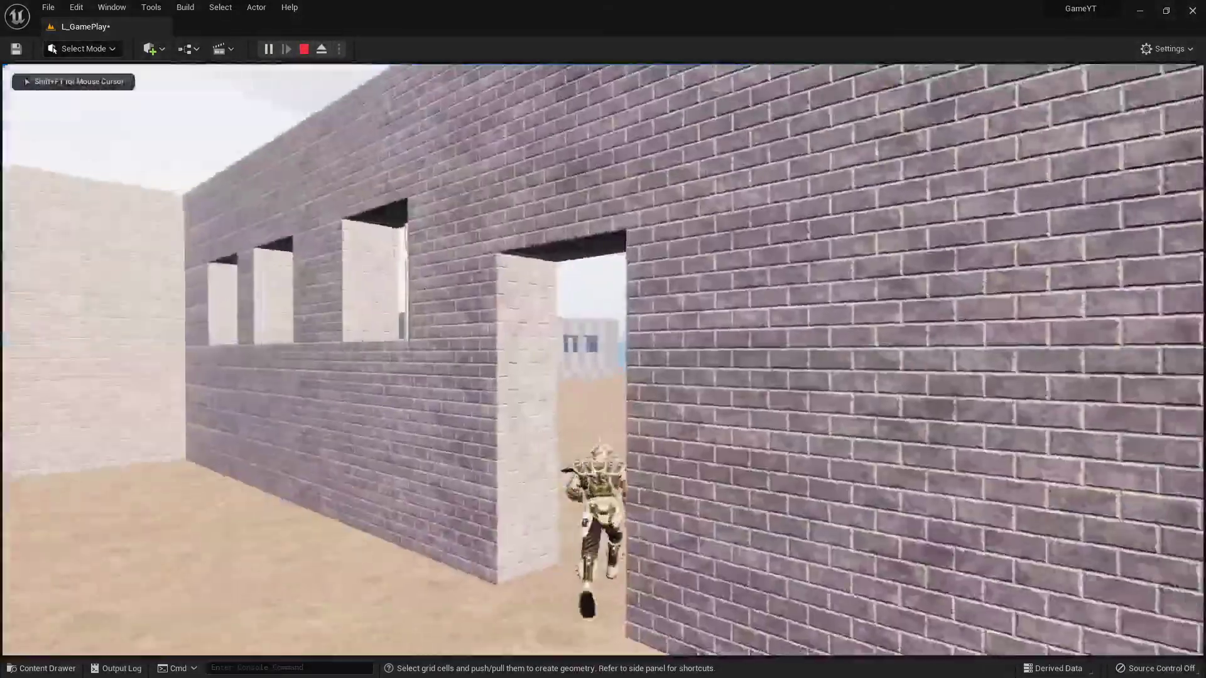
key(d)
key(d)
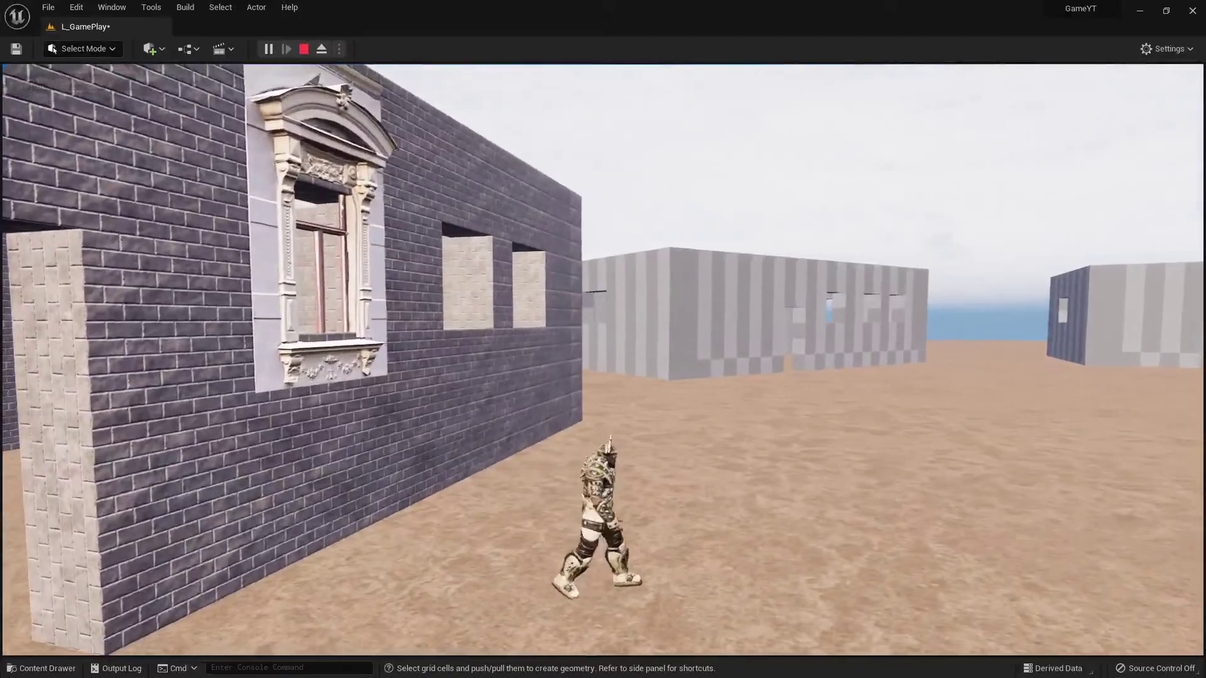
key(w)
key(d)
key(w)
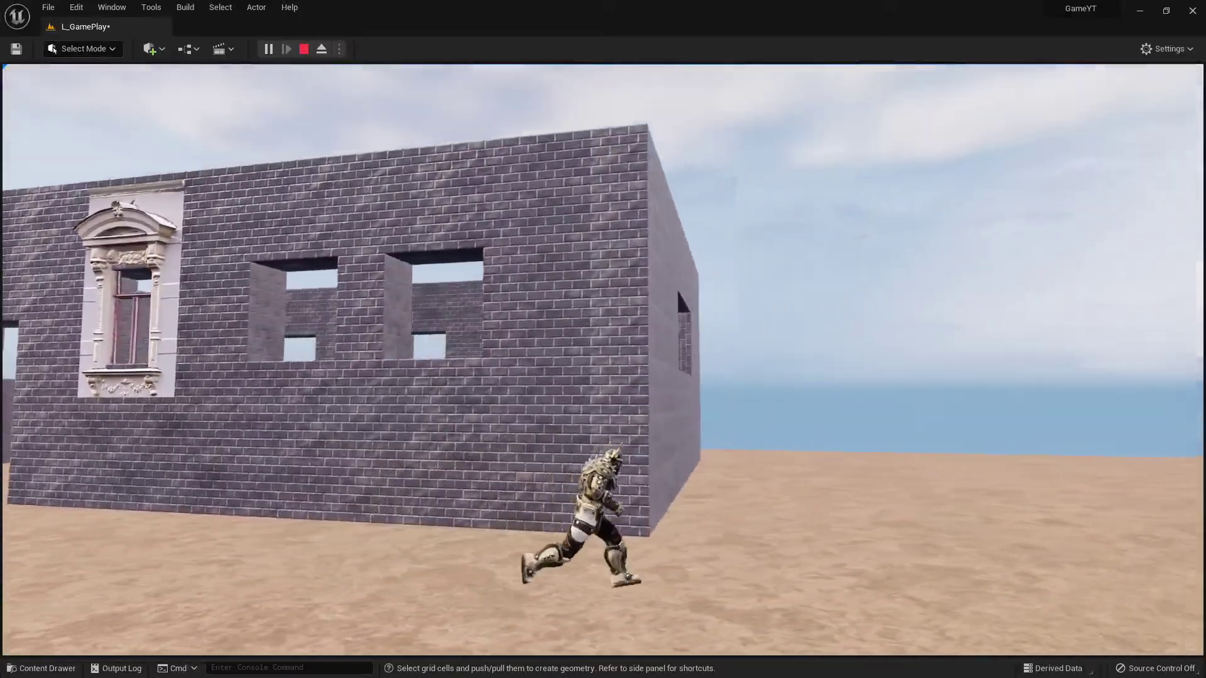
key(w)
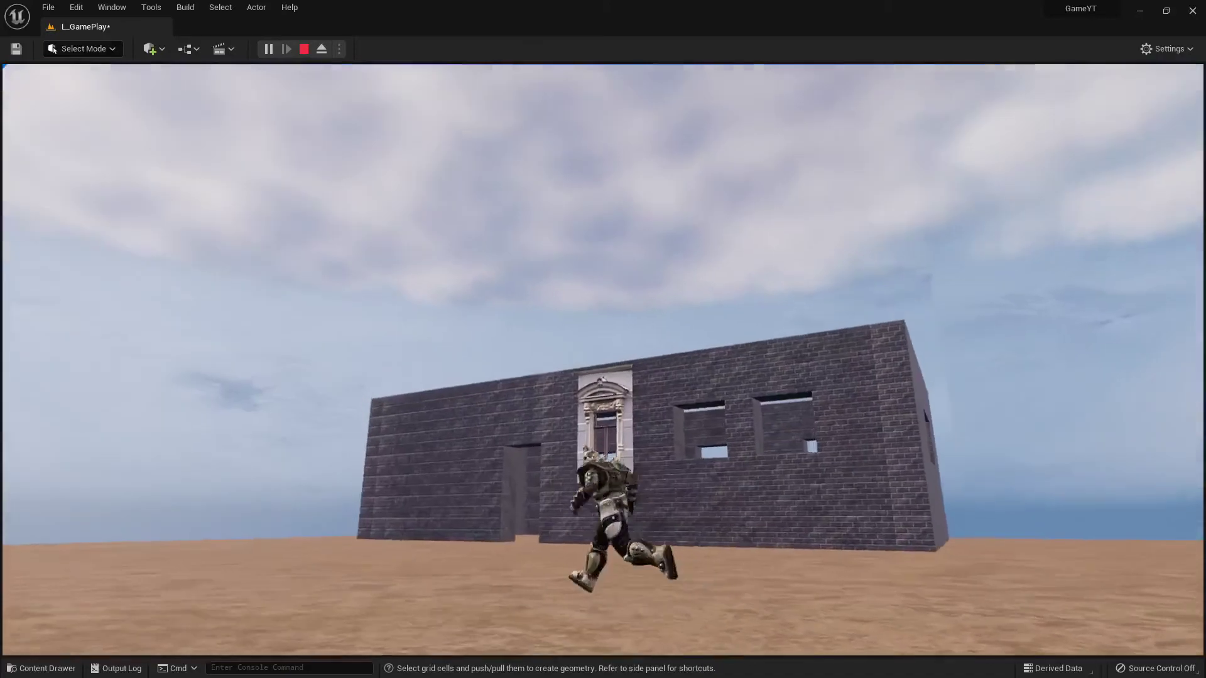
key(Escape)
Step: Duplicate the brick building upward twice to stack two more storeys on top of it
key(w)
mouse_move(1182, 289)
right_down()
mouse_move(1175, 188)
mouse_move(1169, 326)
mouse_move(1182, 289)
right_up()
click(700, 389)
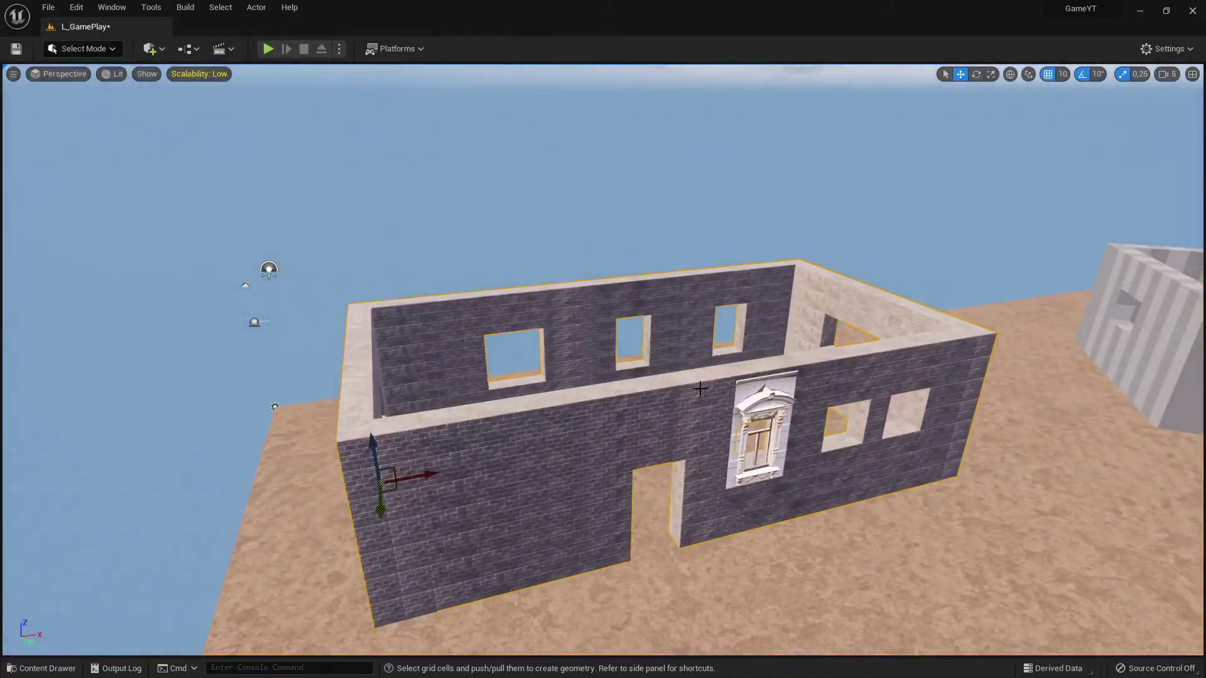
right_drag(381, 451, 455, 478)
key(s)
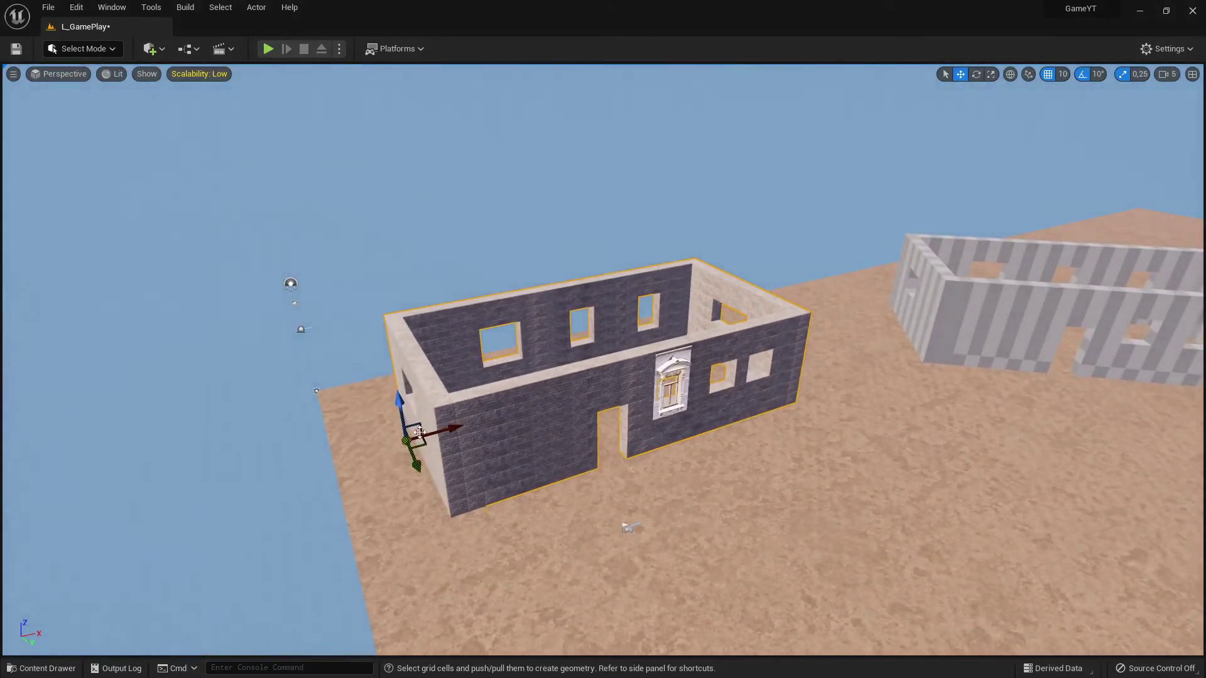
alt+drag(397, 402, 407, 306)
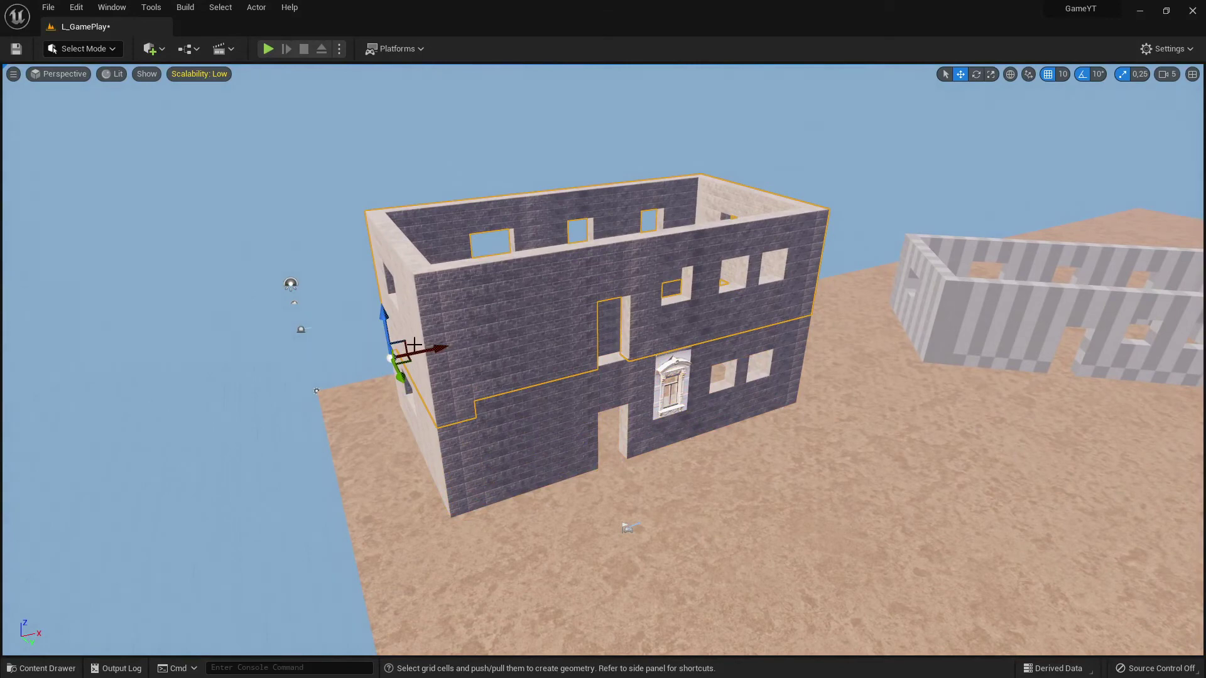
drag(385, 327, 383, 222)
right_drag(667, 191, 673, 221)
right_drag(469, 221, 629, 232)
key(f)
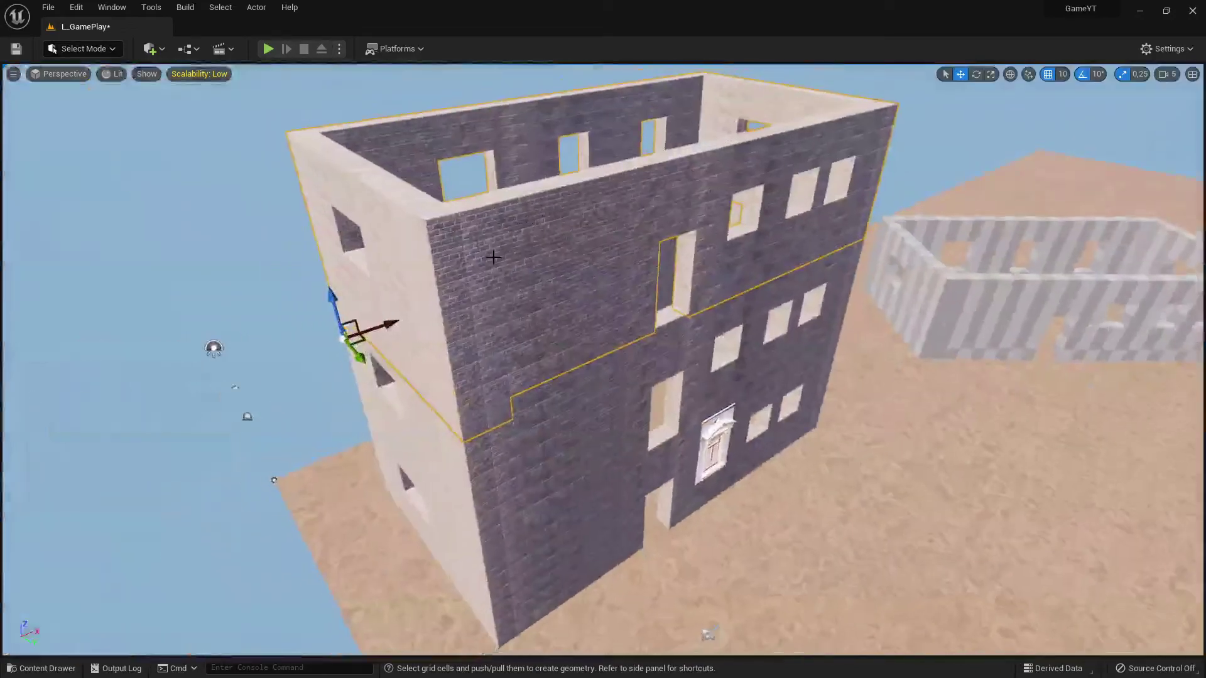
Step: Switch to Modeling mode, widen the tool palette and settings, and start the CubeGrid tool on the top storey
right_drag(340, 369, 534, 314)
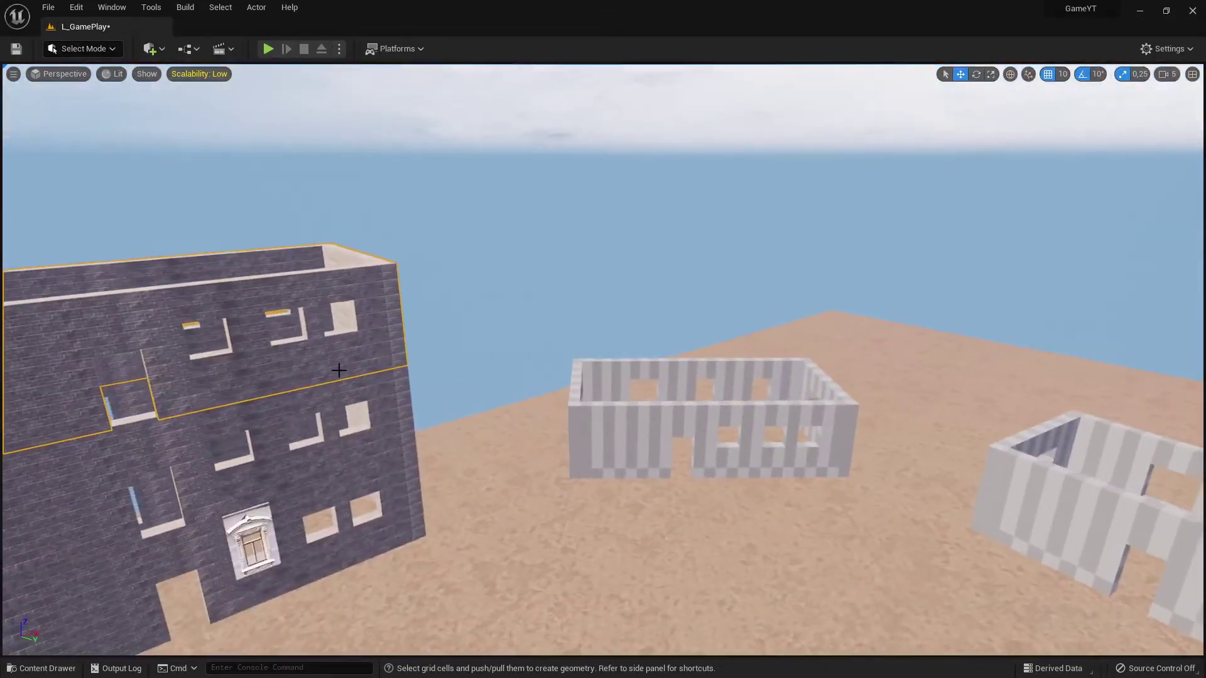
right_drag(571, 398, 703, 440)
right_drag(552, 422, 409, 412)
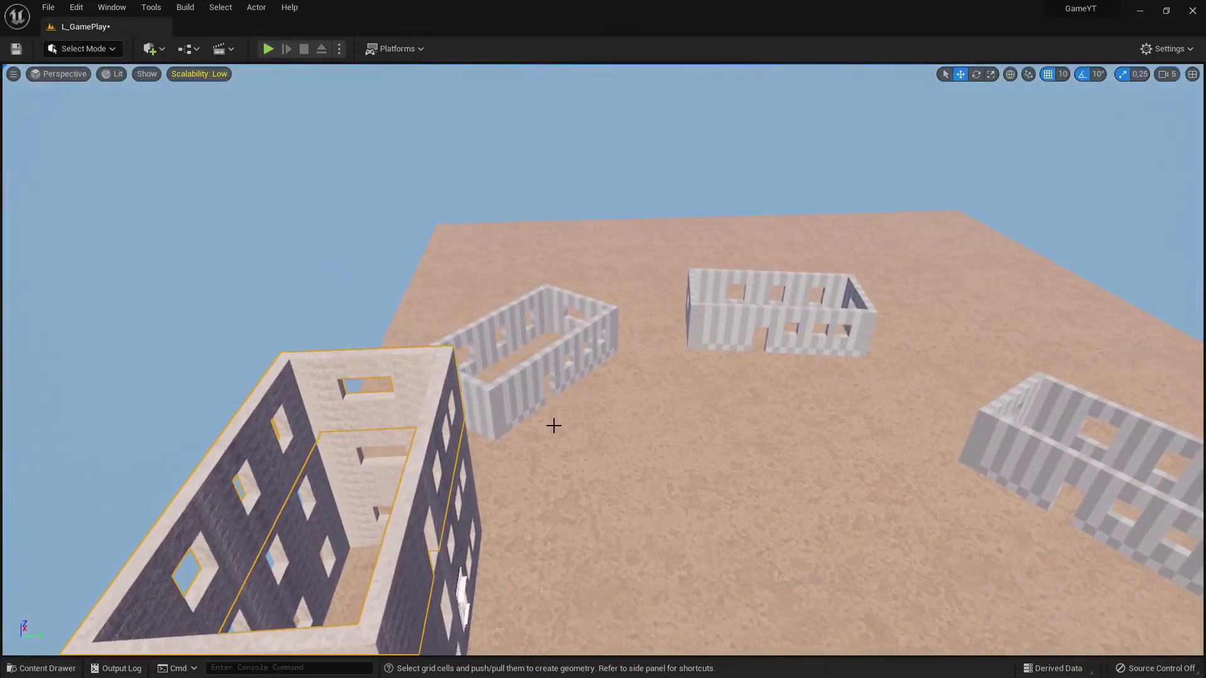
click(93, 50)
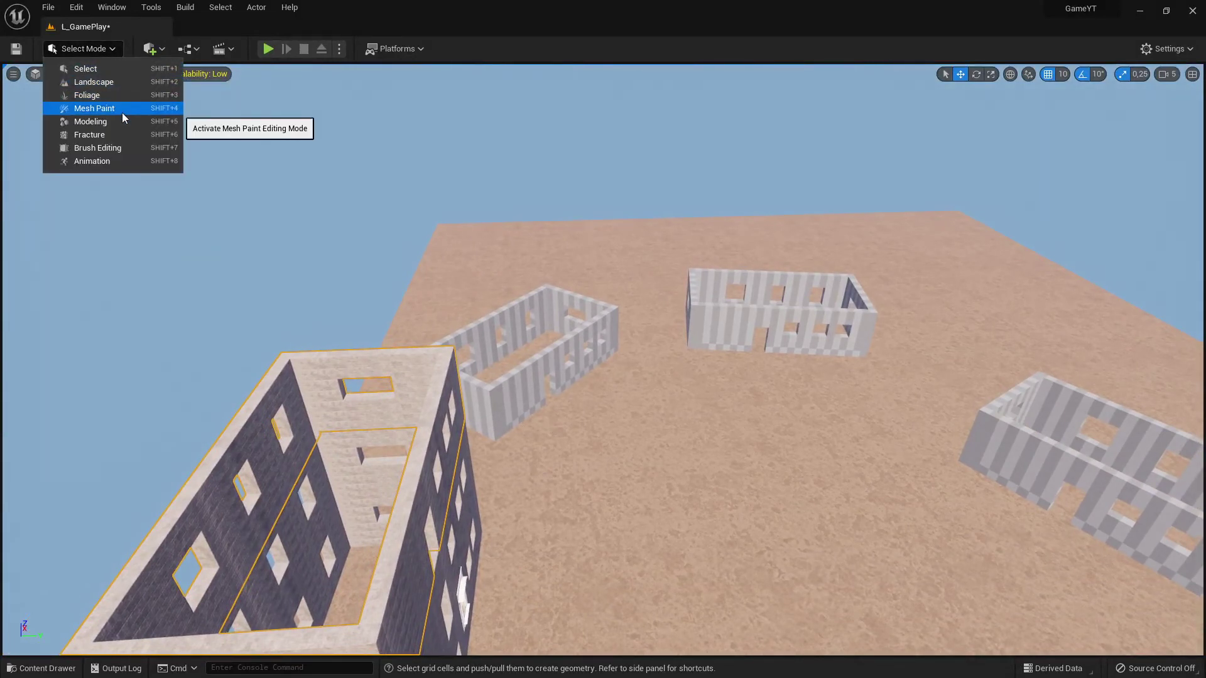
click(105, 120)
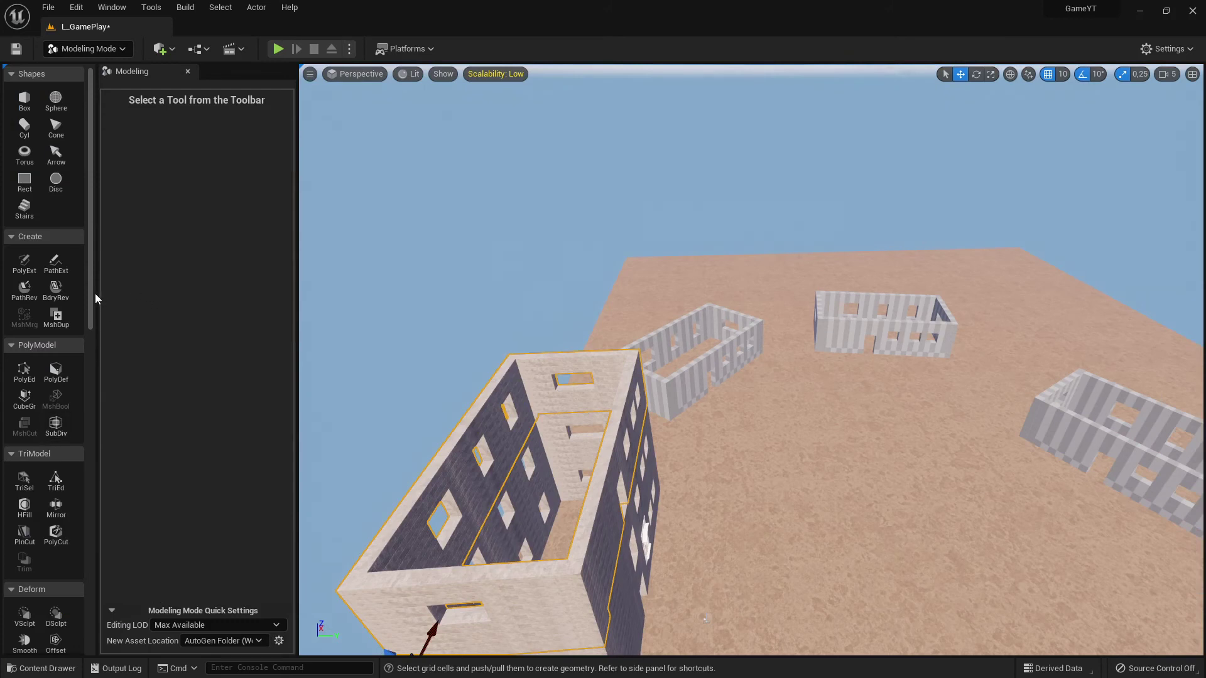
drag(96, 294, 143, 295)
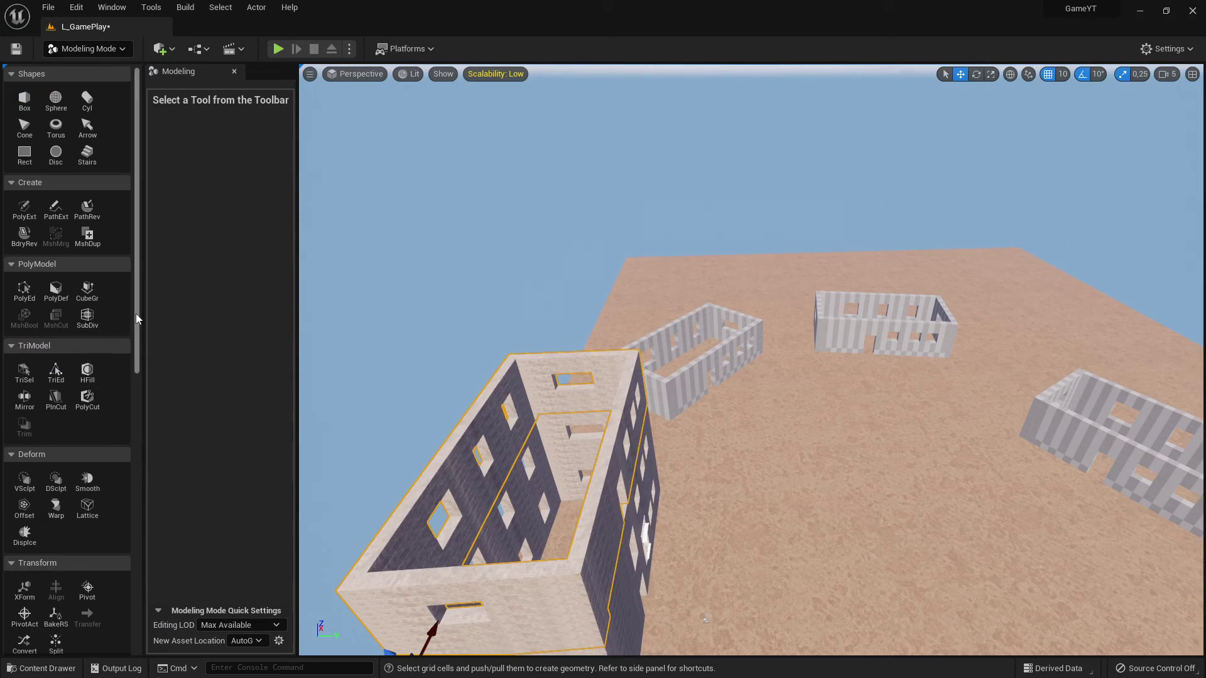
click(92, 295)
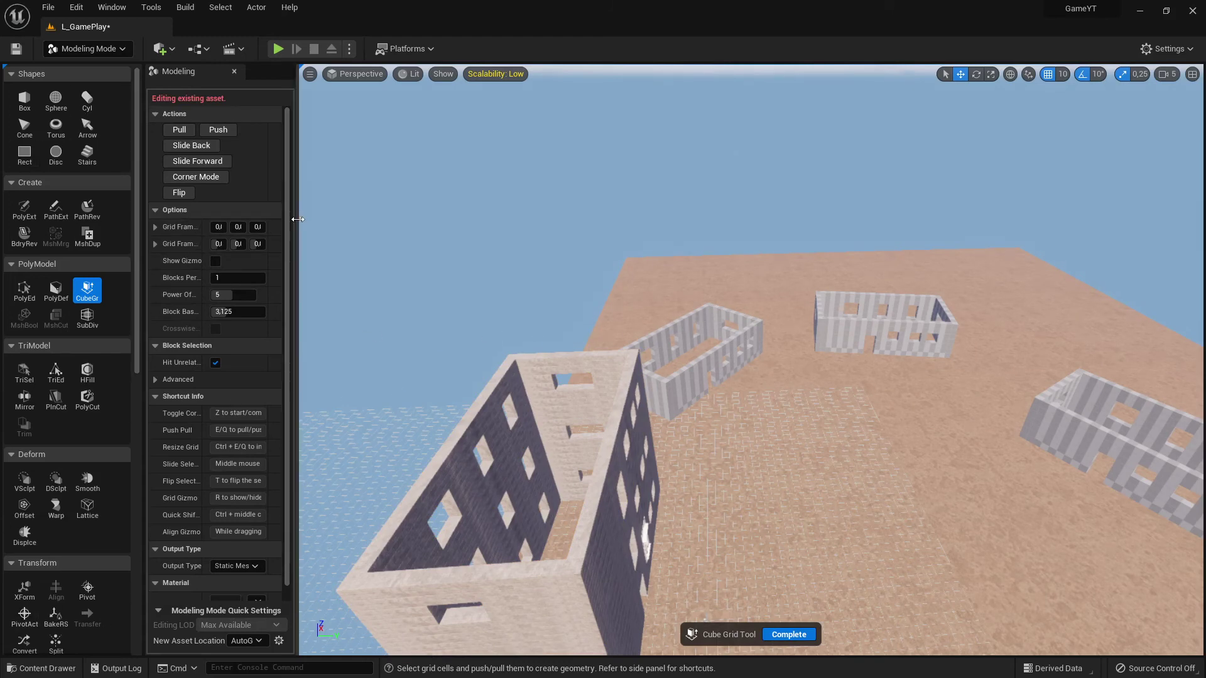
drag(325, 226, 341, 227)
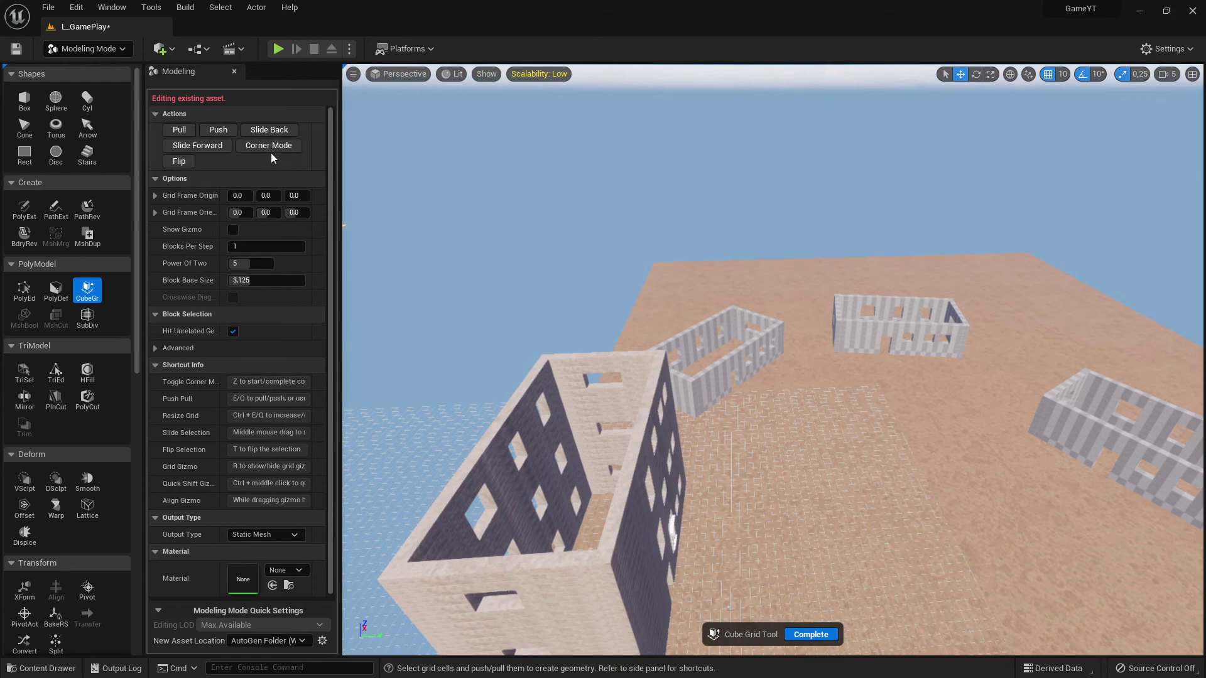
right_drag(688, 399, 603, 345)
key(w)
right_drag(951, 401, 863, 421)
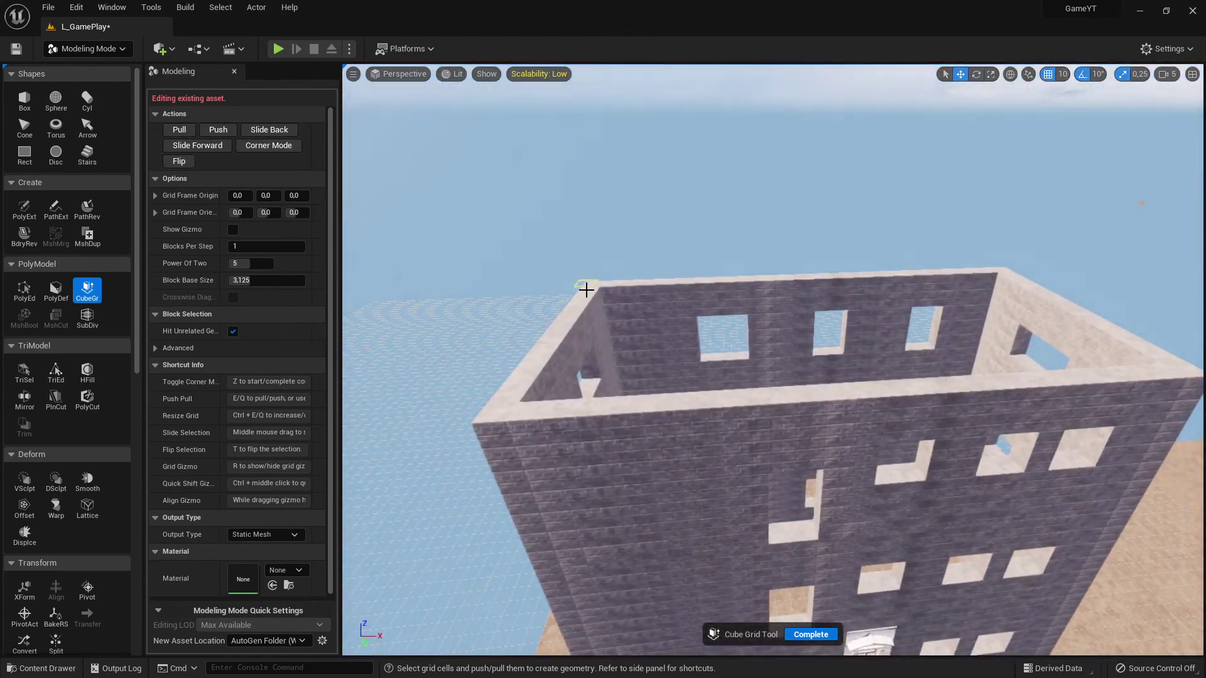
click(268, 146)
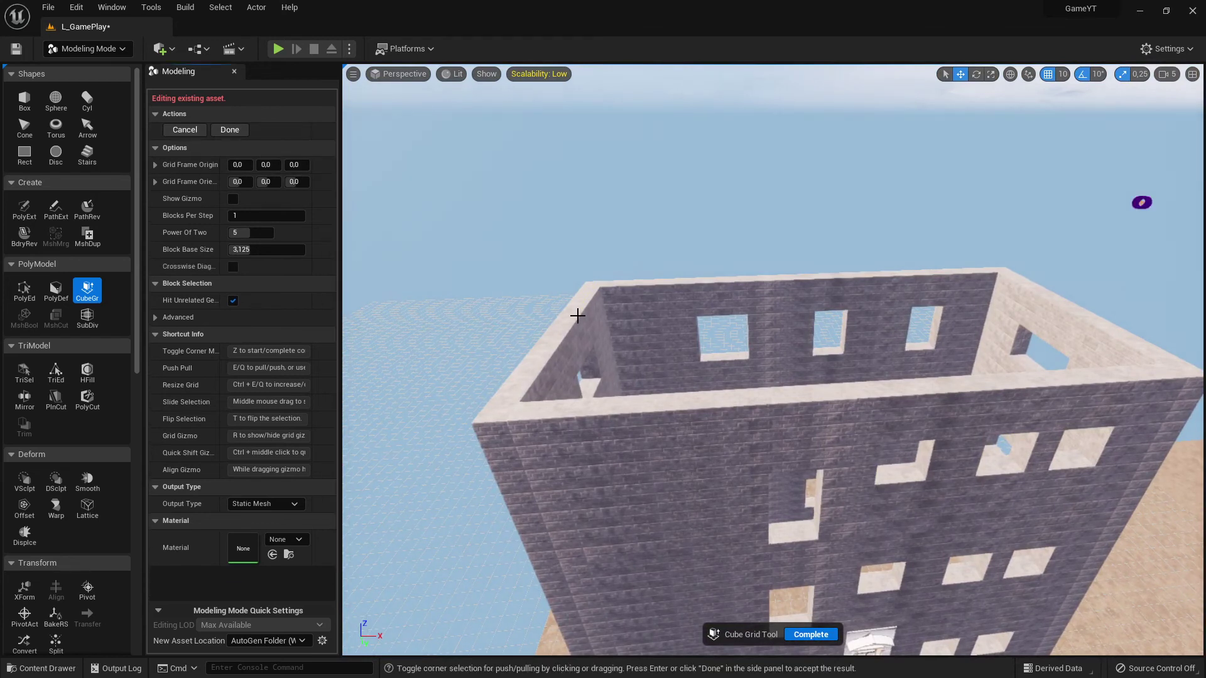
click(191, 132)
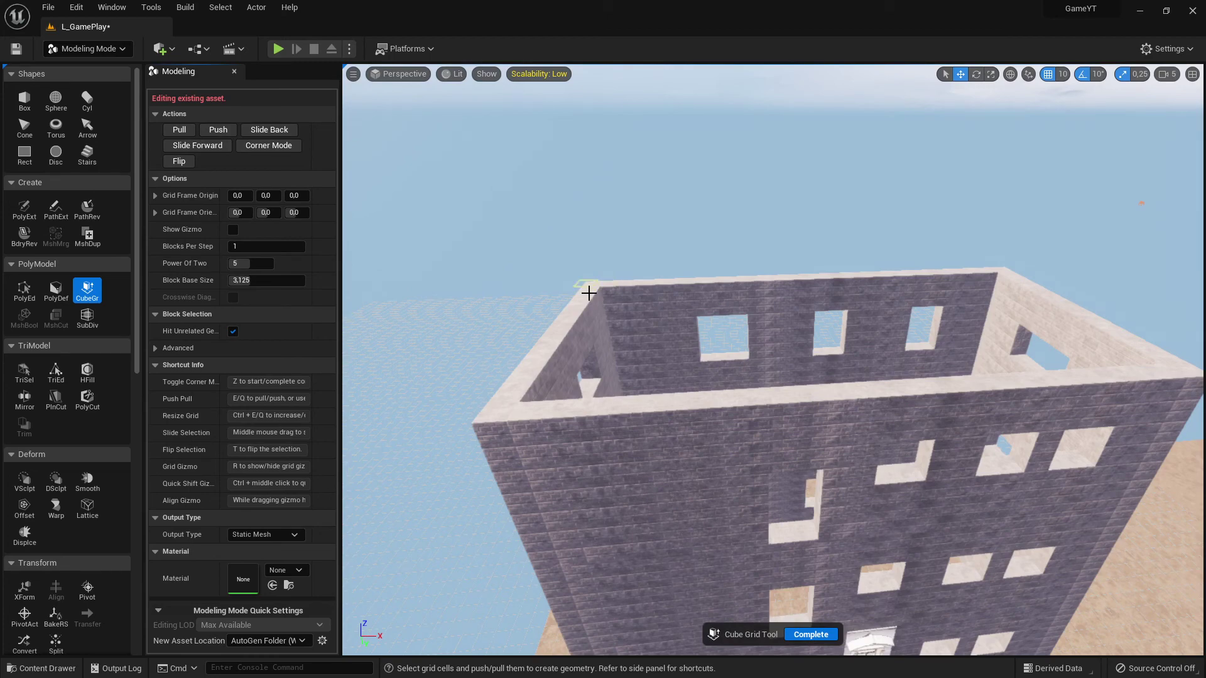
click(268, 146)
mouse_move(540, 251)
right_down()
mouse_move(691, 245)
mouse_move(880, 277)
mouse_move(556, 151)
mouse_move(553, 276)
mouse_move(552, 242)
right_up()
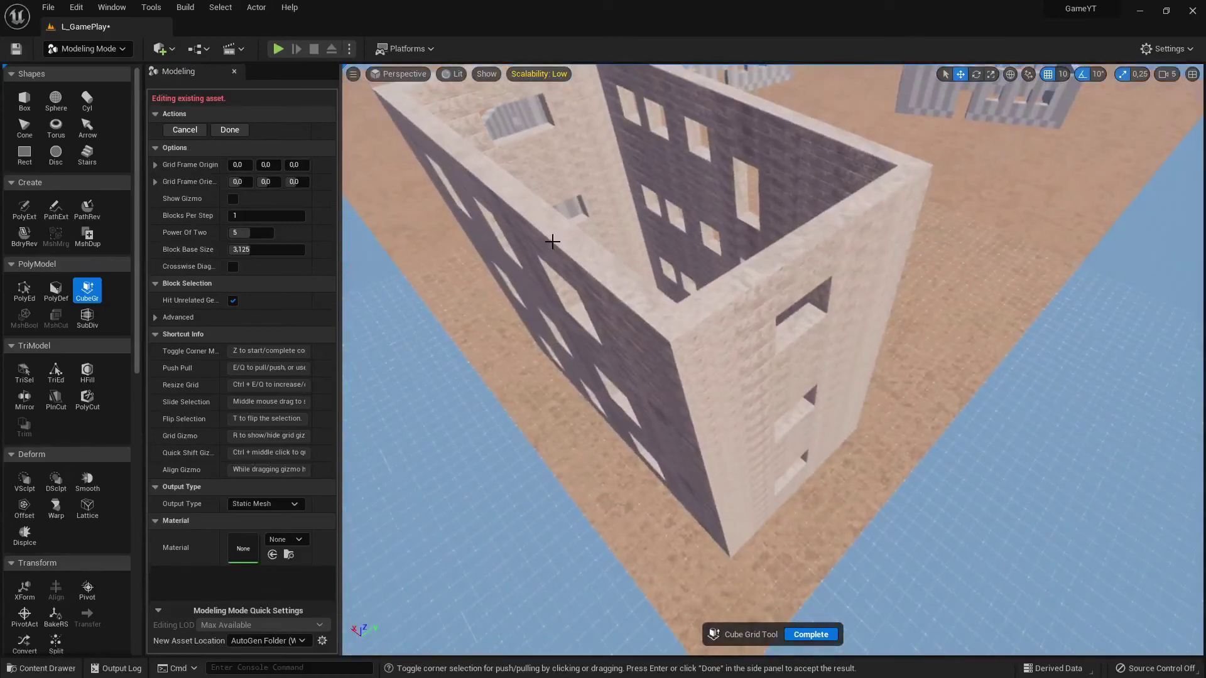
click(186, 130)
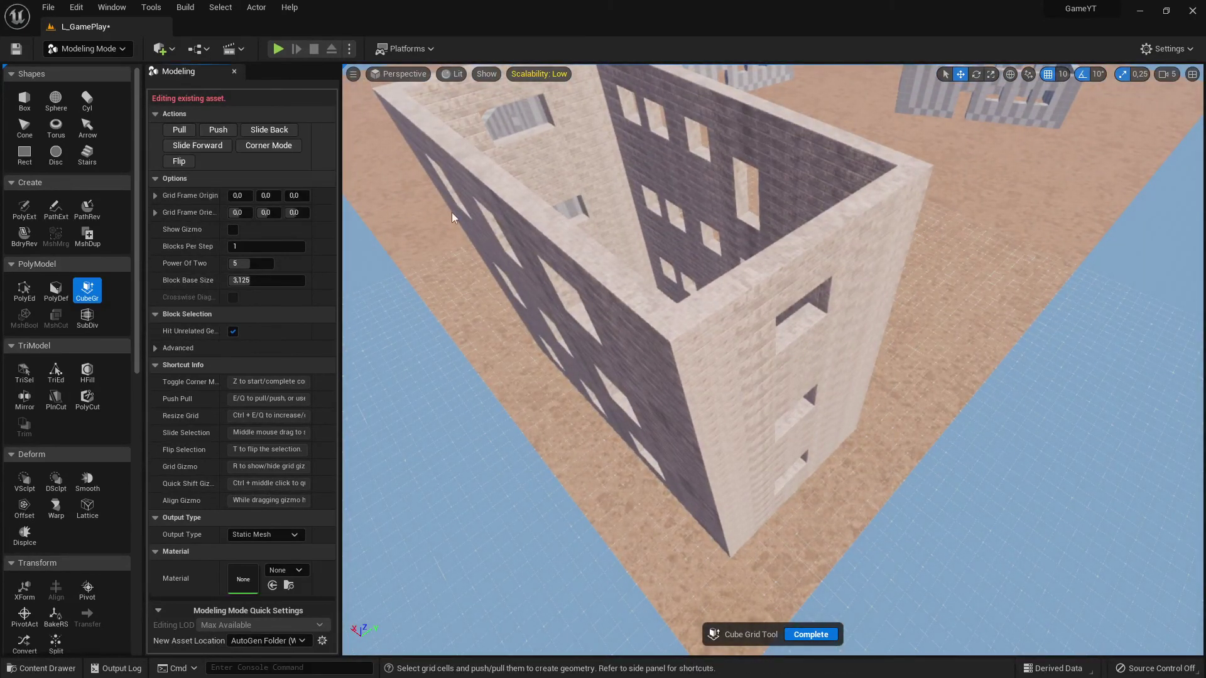
Step: Select the full rectangular top of the brick building's upper storey with CubeGrid and pull it up into a roof slab
alt+drag(488, 167, 563, 182)
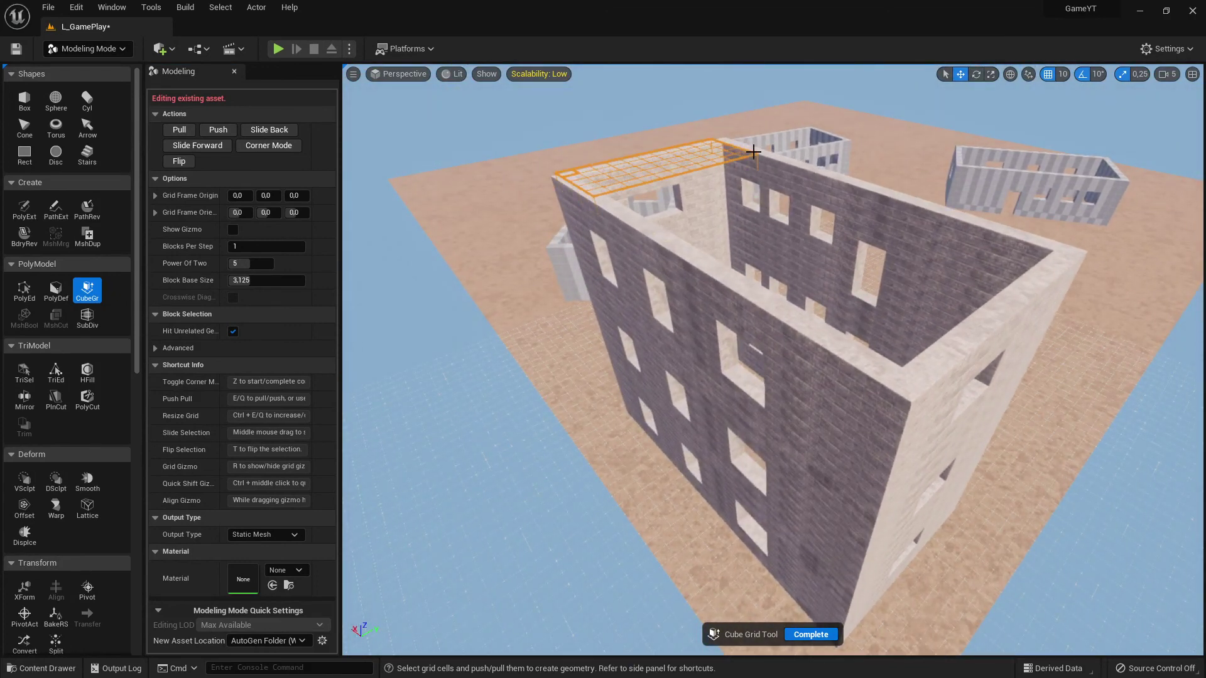
drag(754, 151, 1057, 249)
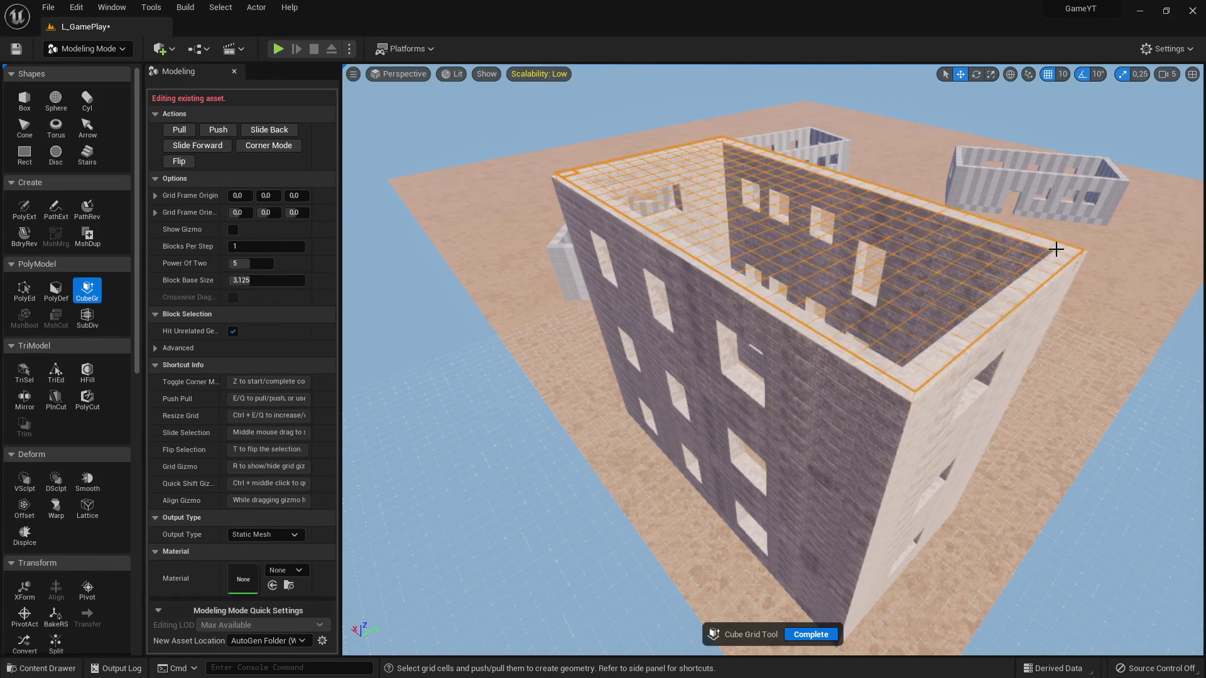
key(e)
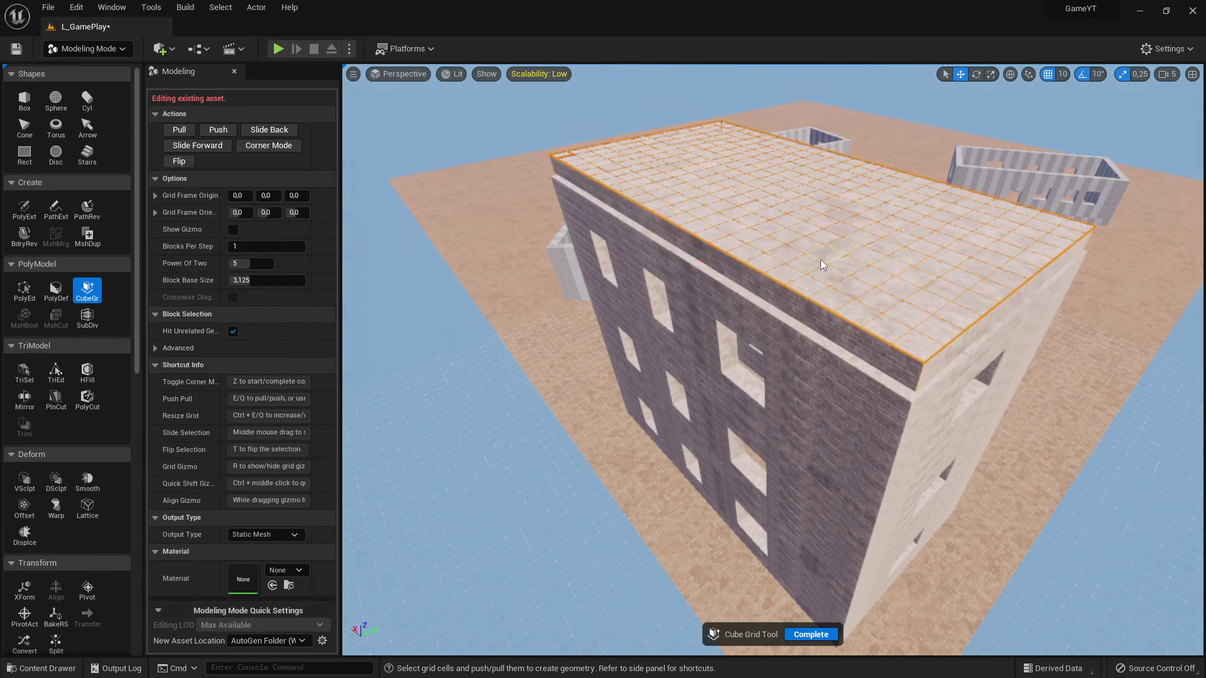
Step: In Corner Mode, pull up the two roof corners on the ornate-window side to form a single-slope roof
right_drag(784, 261, 785, 217)
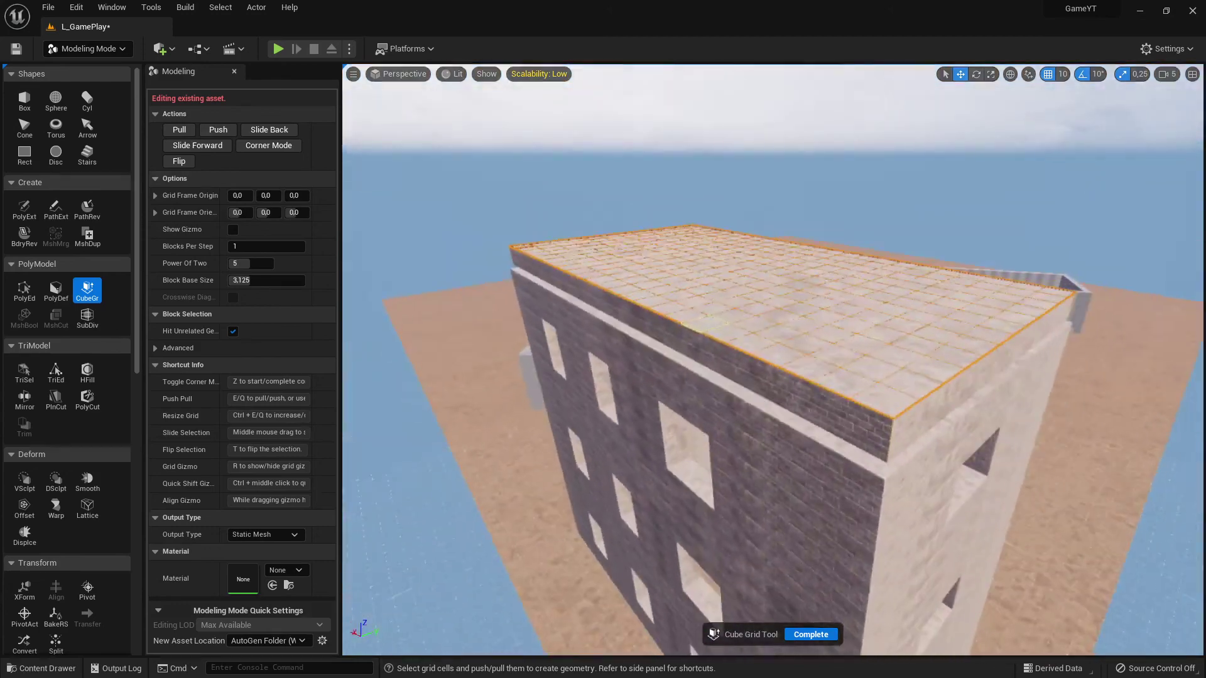
right_drag(797, 283, 898, 314)
click(269, 146)
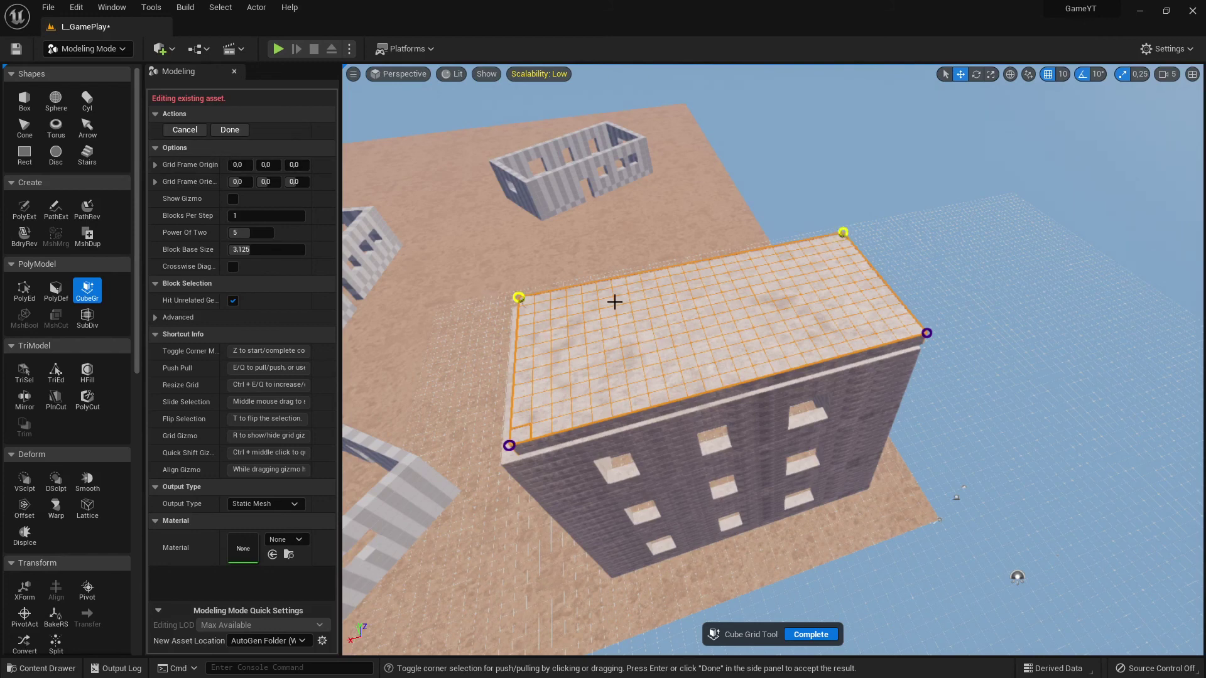
key(q)
key(e)
key(e)
key(e)
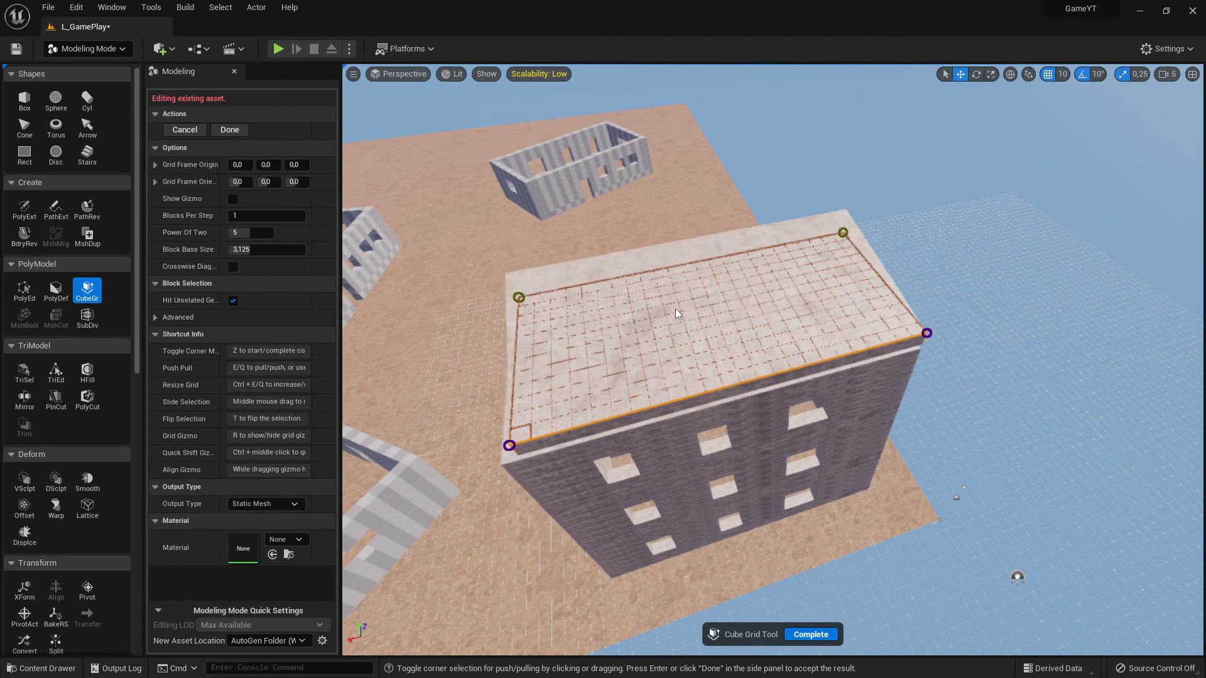
key(e)
key(e)
key(e)
Step: Check the sloped roof from the sides, complete the CubeGrid edit and return to Select mode
key(d)
right_drag(676, 308, 465, 251)
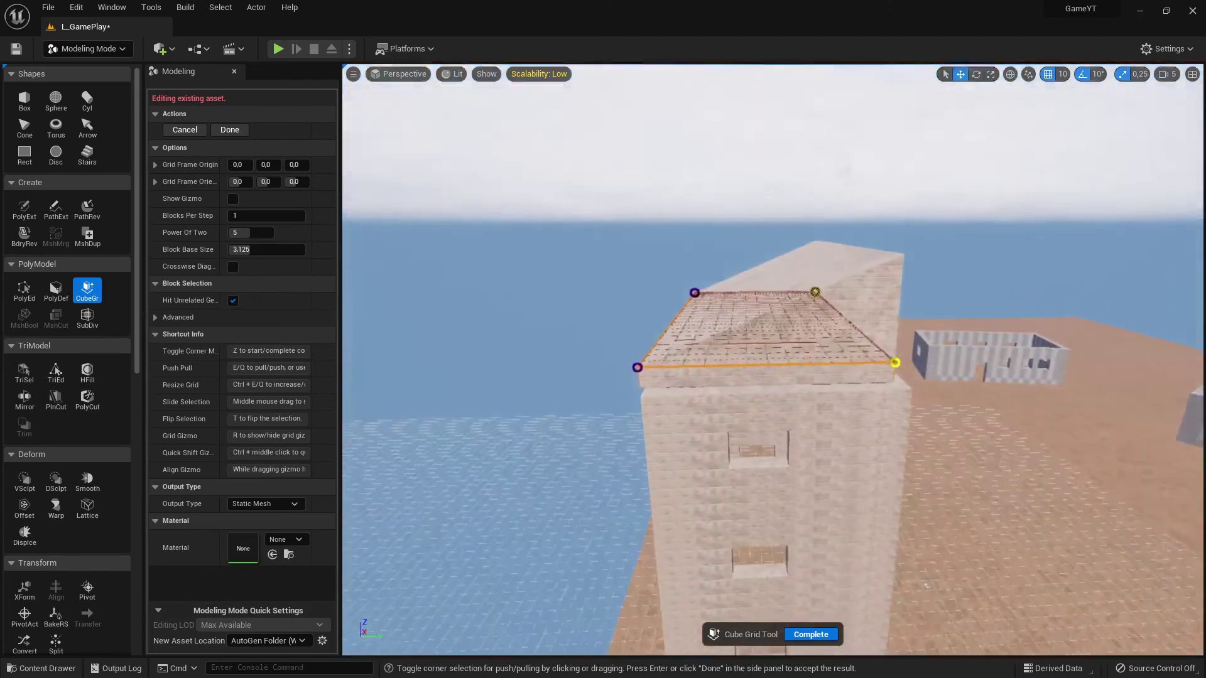
mouse_move(823, 302)
right_down()
mouse_move(767, 302)
mouse_move(829, 304)
right_up()
key(a)
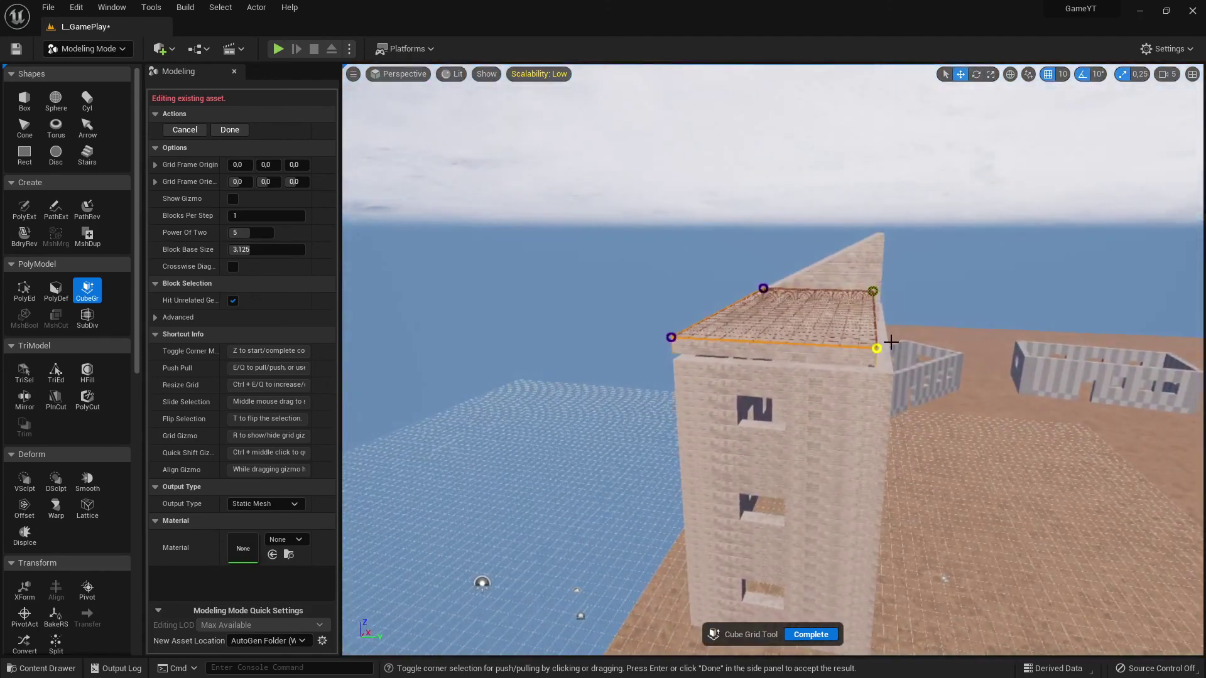
key(e)
key(d)
right_drag(903, 390, 842, 373)
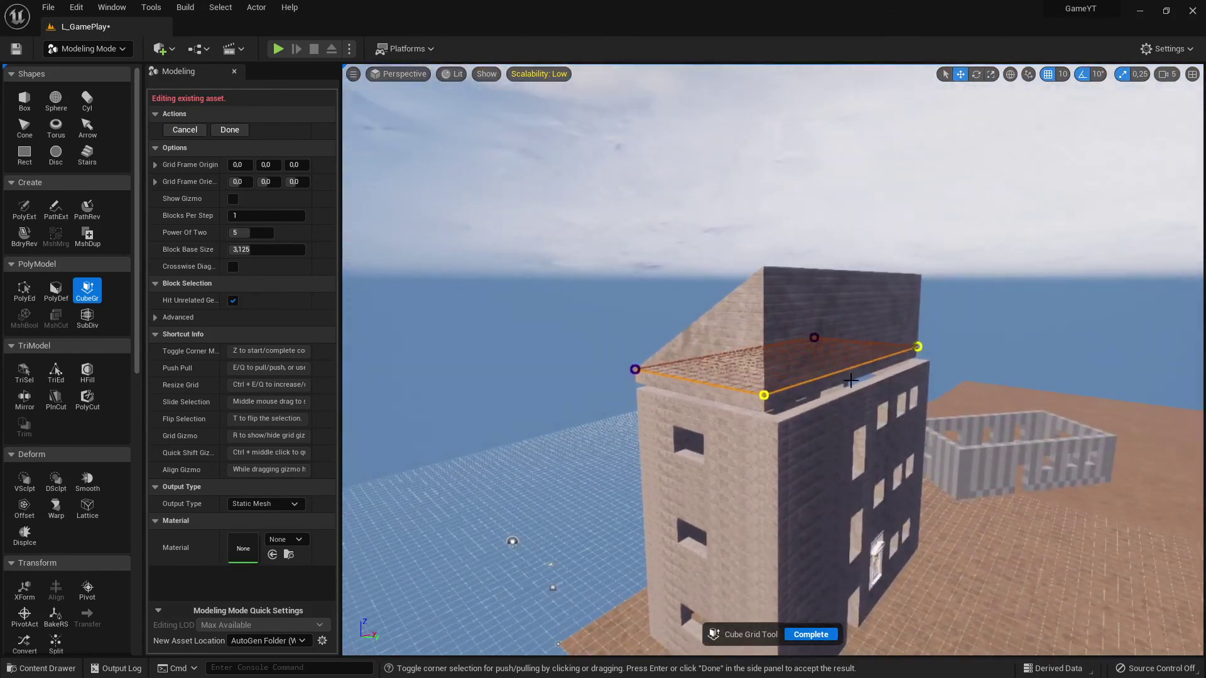
click(802, 635)
key(d)
right_drag(703, 328, 624, 333)
key(s)
click(91, 49)
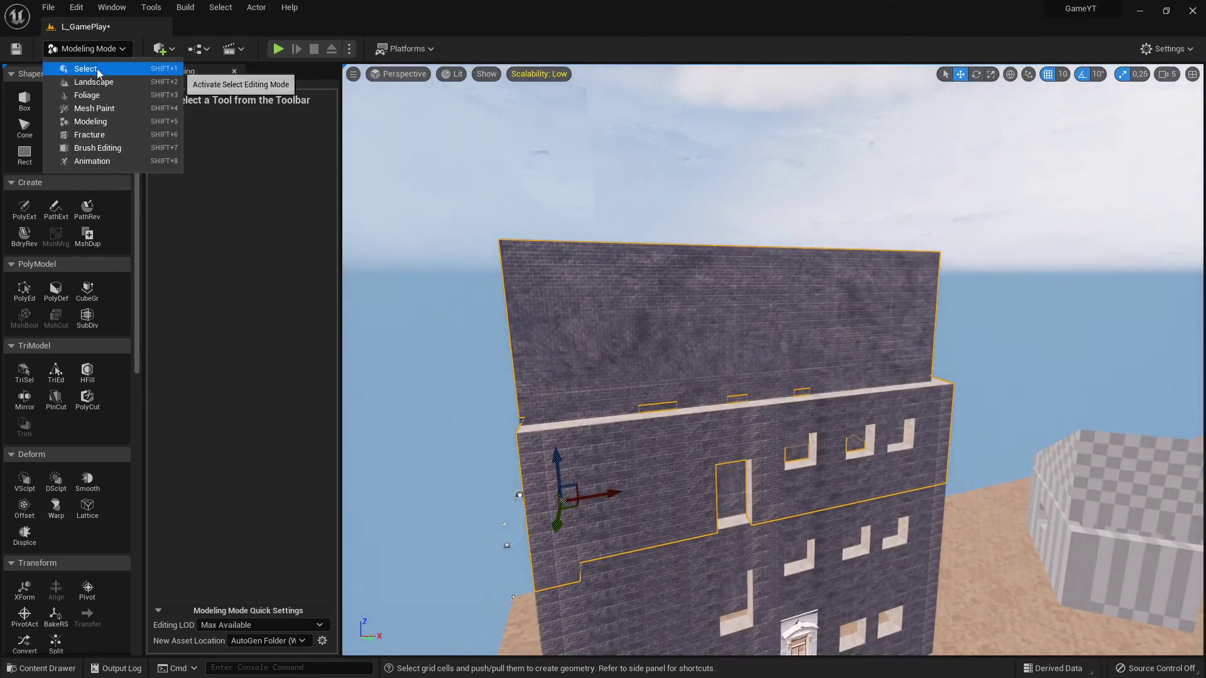
click(78, 69)
Step: Examine the roofed brick building from roof to ground and compare it with the neighbouring blocked-out buildings
key(s)
key(a)
right_drag(579, 336, 786, 333)
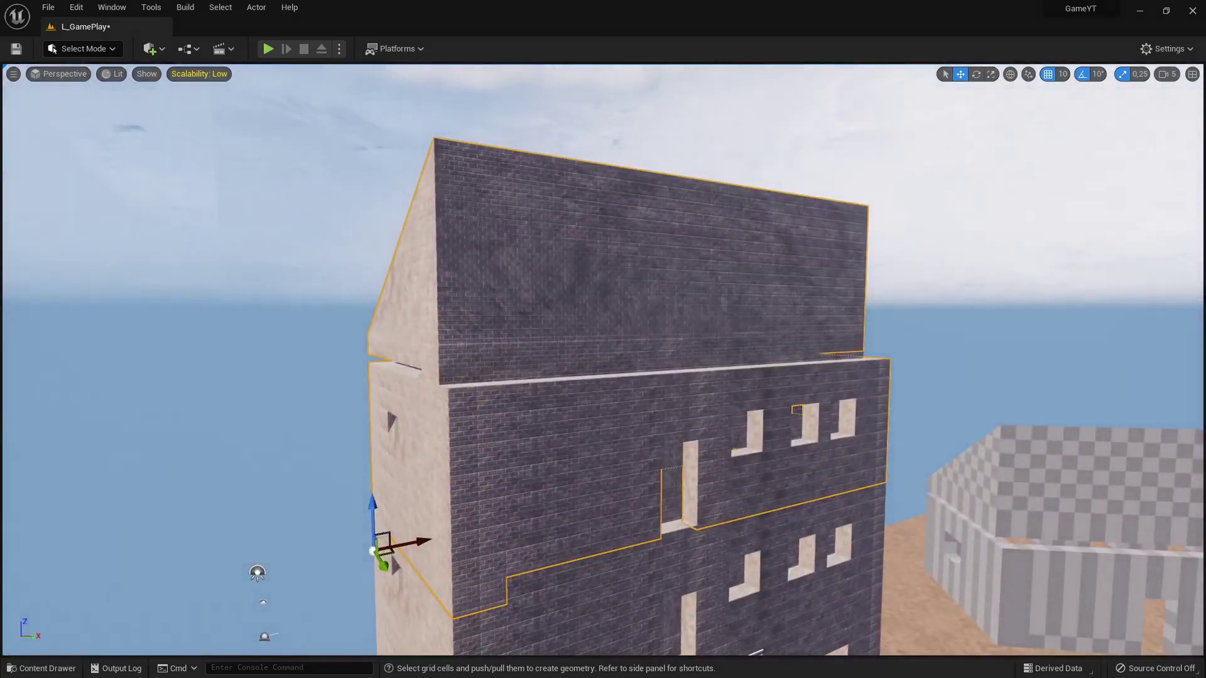
right_drag(603, 359, 606, 405)
mouse_move(667, 362)
right_down()
mouse_move(779, 364)
mouse_move(659, 333)
mouse_move(667, 361)
right_up()
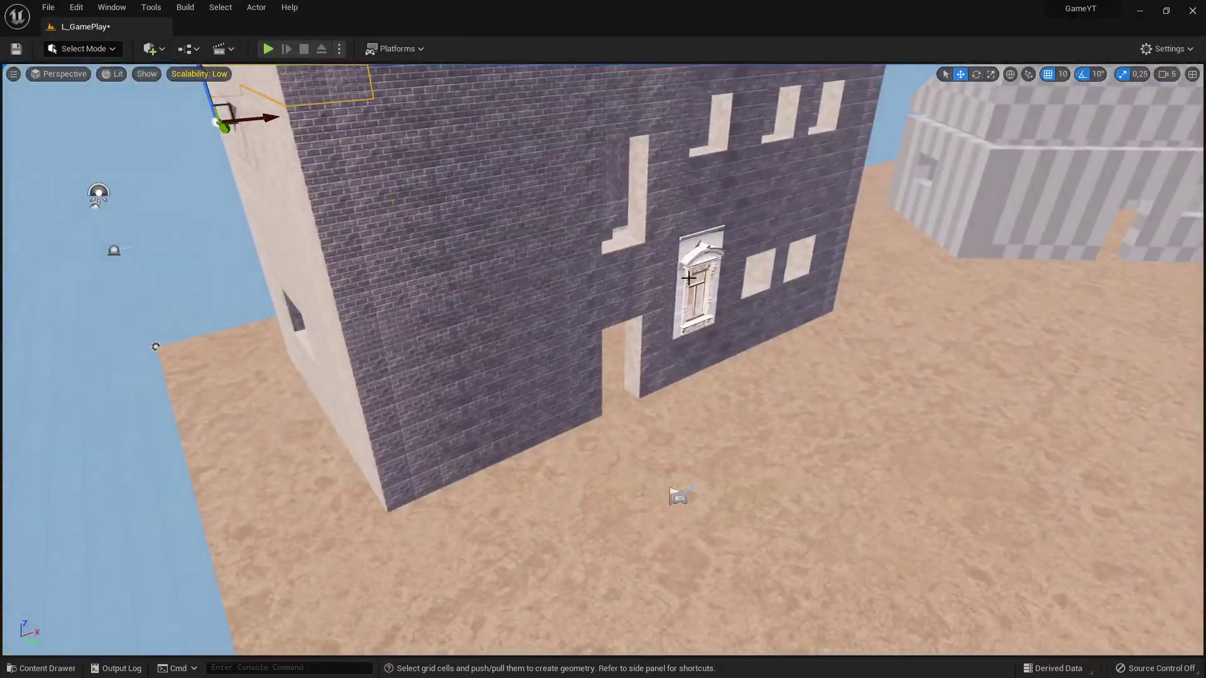
right_drag(690, 278, 778, 221)
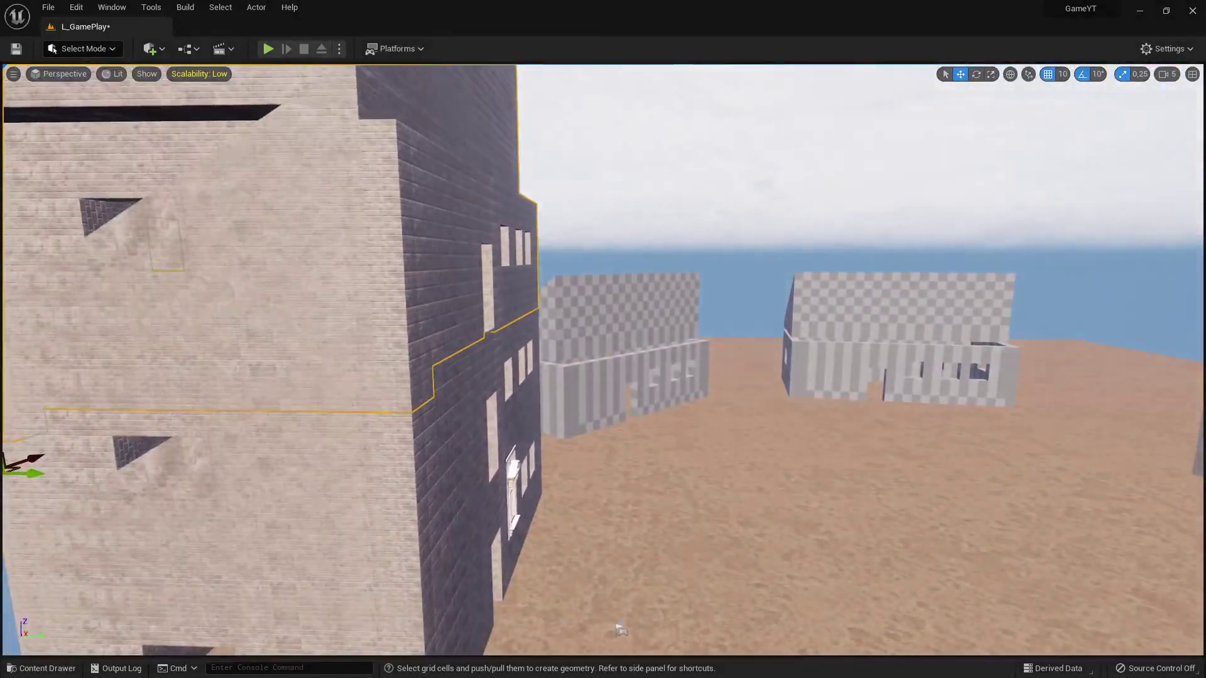
right_drag(666, 278, 579, 210)
right_drag(450, 406, 462, 371)
right_drag(509, 213, 553, 212)
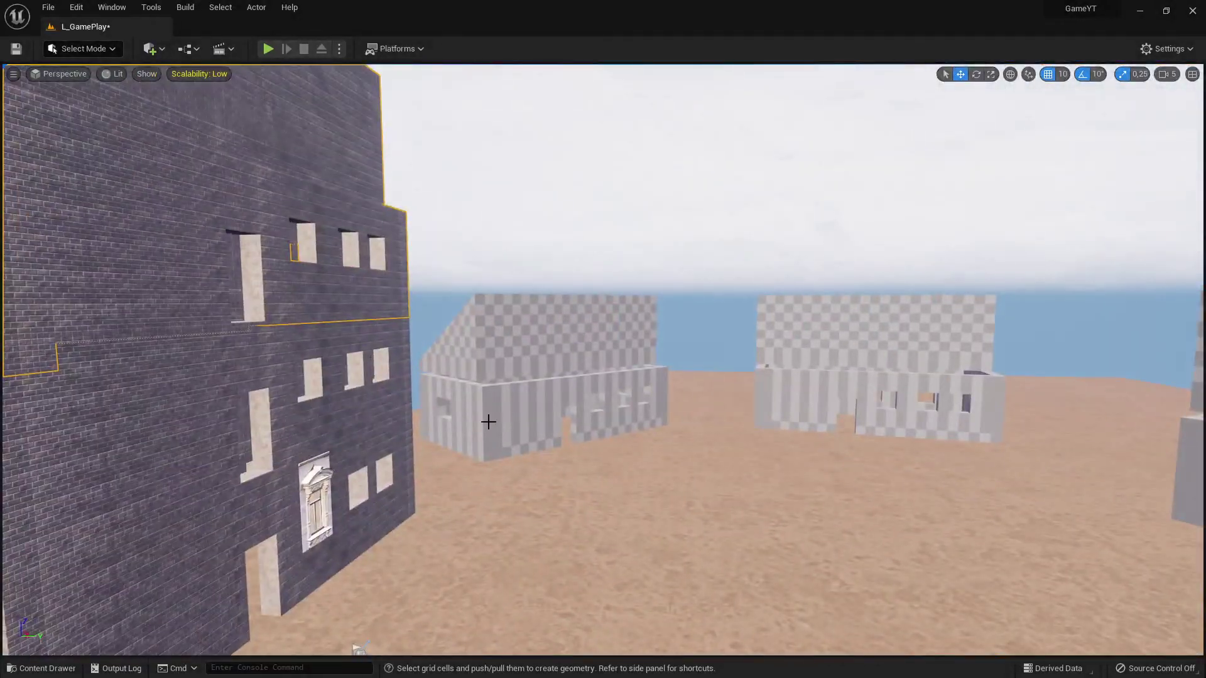